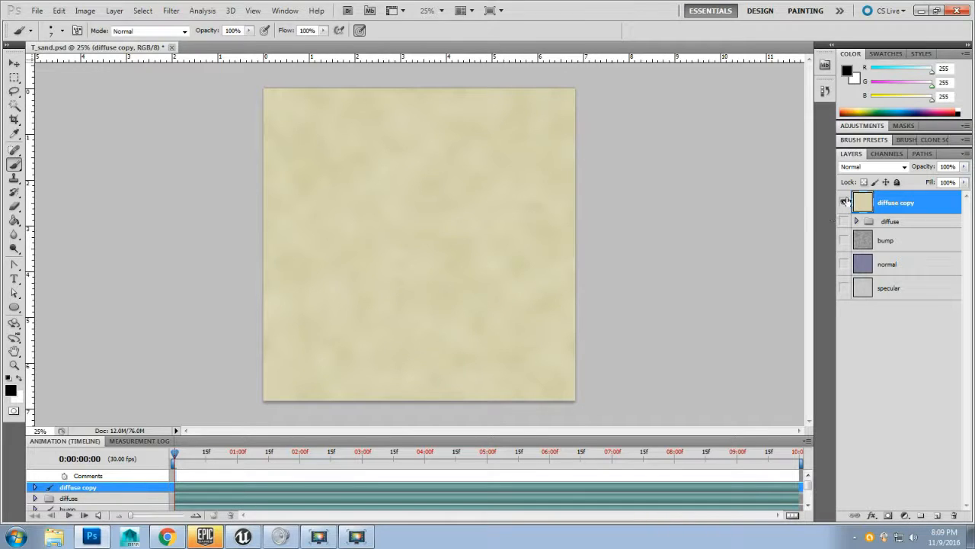
# Step: Create a new 2048 × 2048 pixel, 300 ppi RGB document named T_rockslab
pyautogui.rightClick(235, 50)
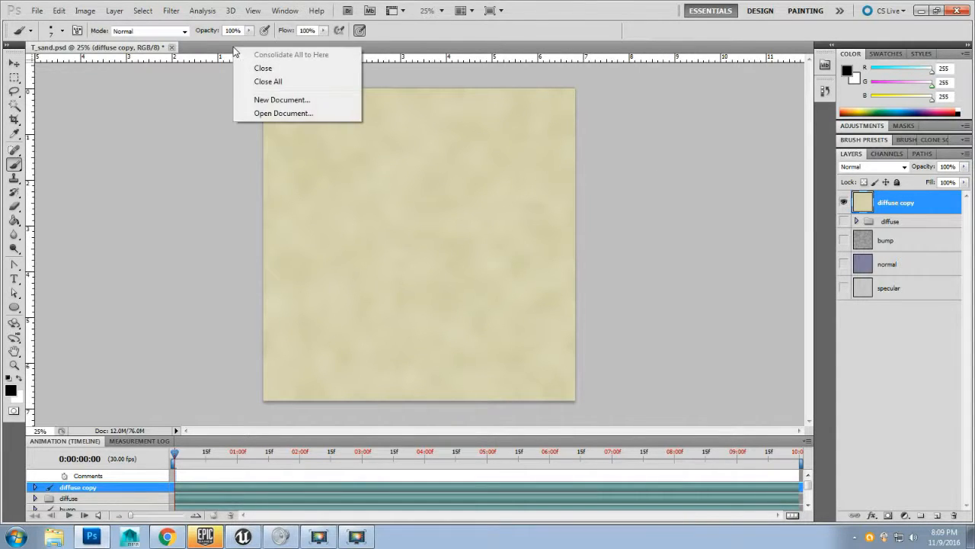
pyautogui.click(266, 100)
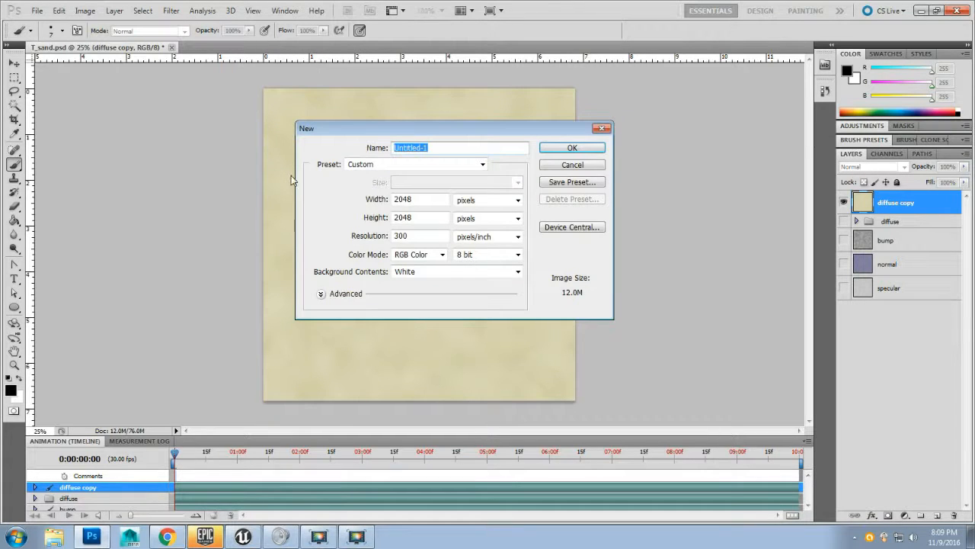
pyautogui.write('T_rockslab')
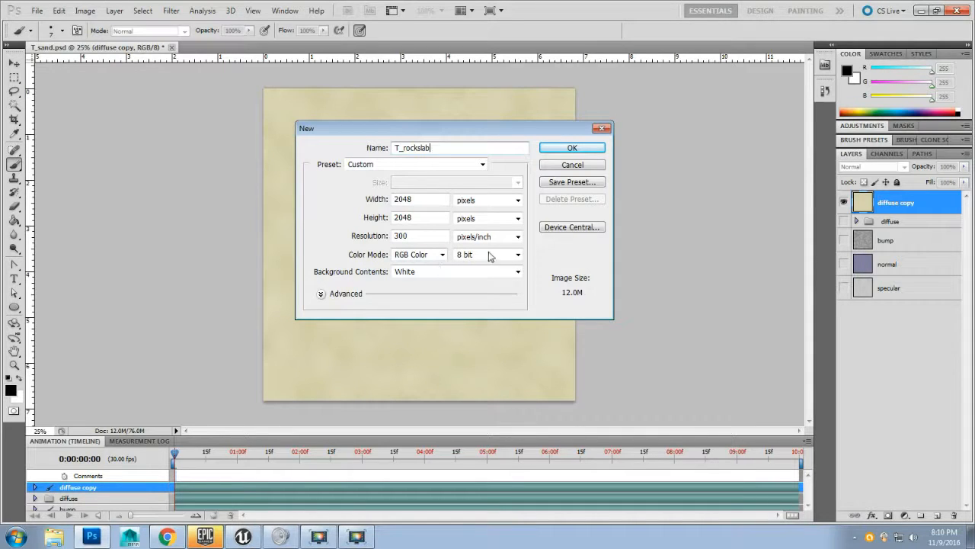
pyautogui.click(572, 148)
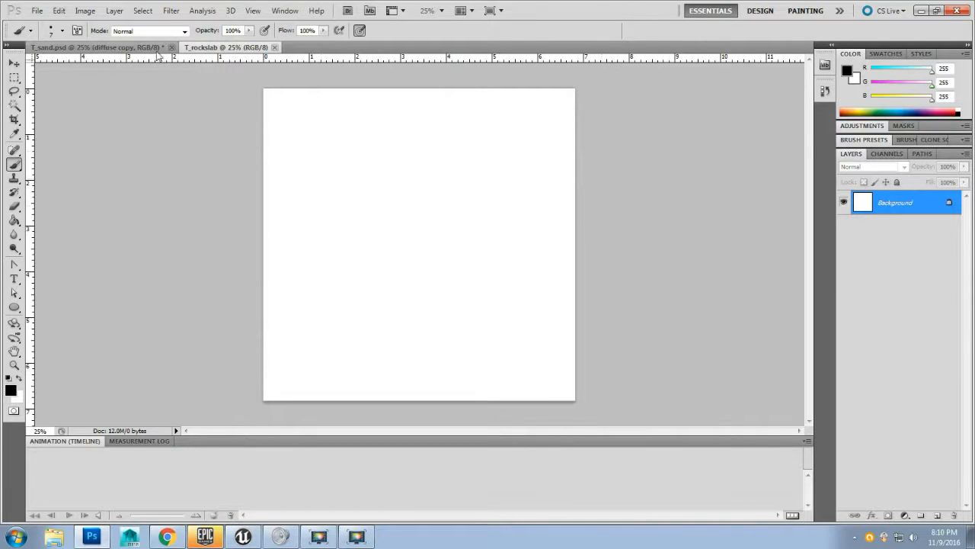
# Step: Return to T_sand and compare the diffuse copy layer against the diffuse group by toggling their visibility
pyautogui.click(90, 47)
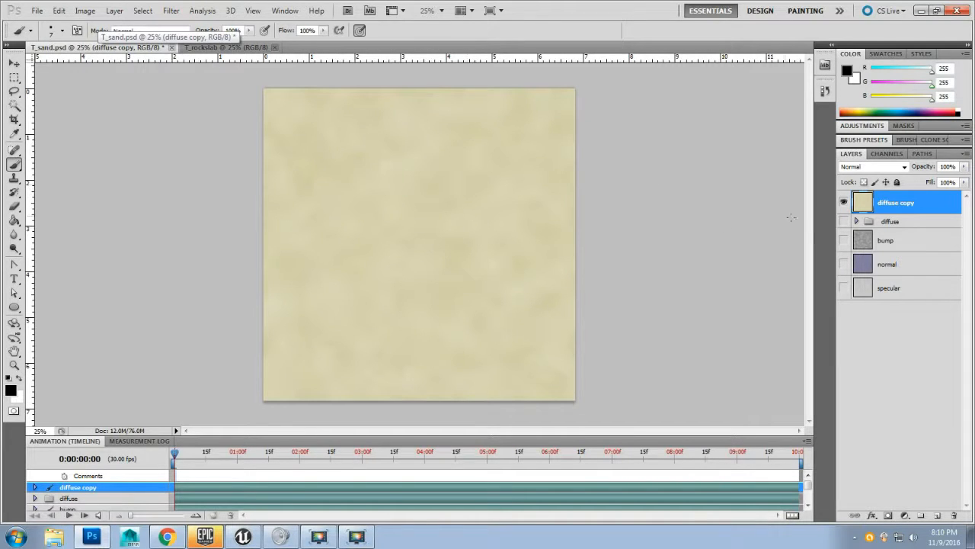
pyautogui.click(843, 201)
pyautogui.click(892, 222)
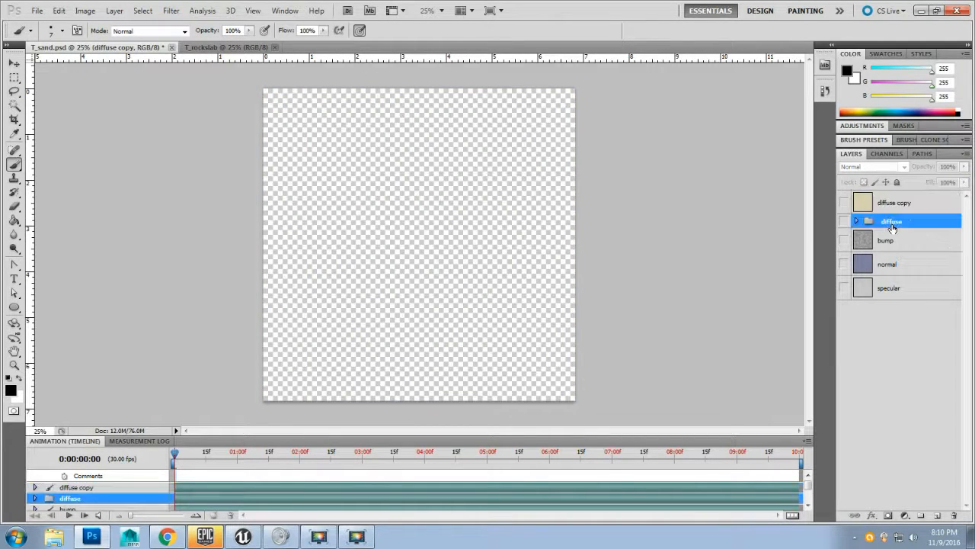
pyautogui.click(844, 221)
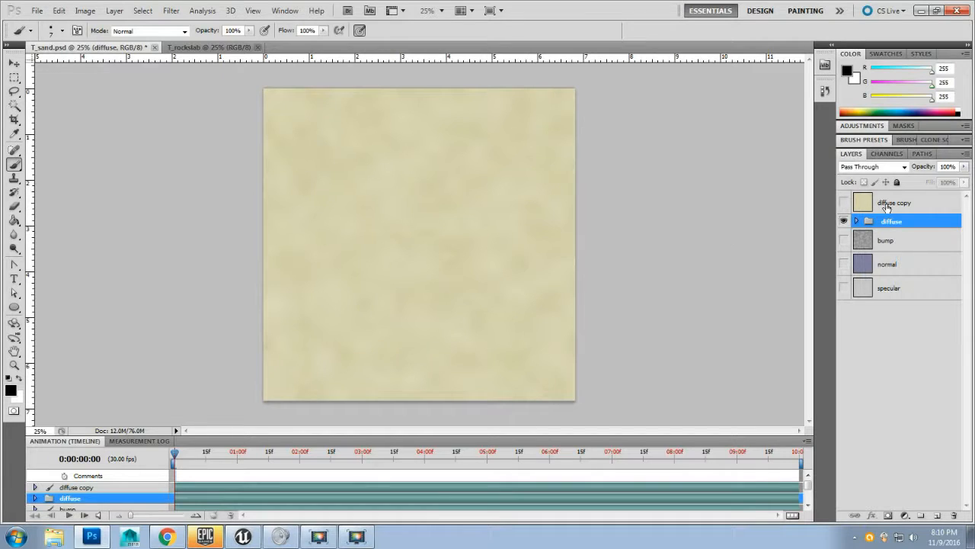
pyautogui.rightClick(903, 223)
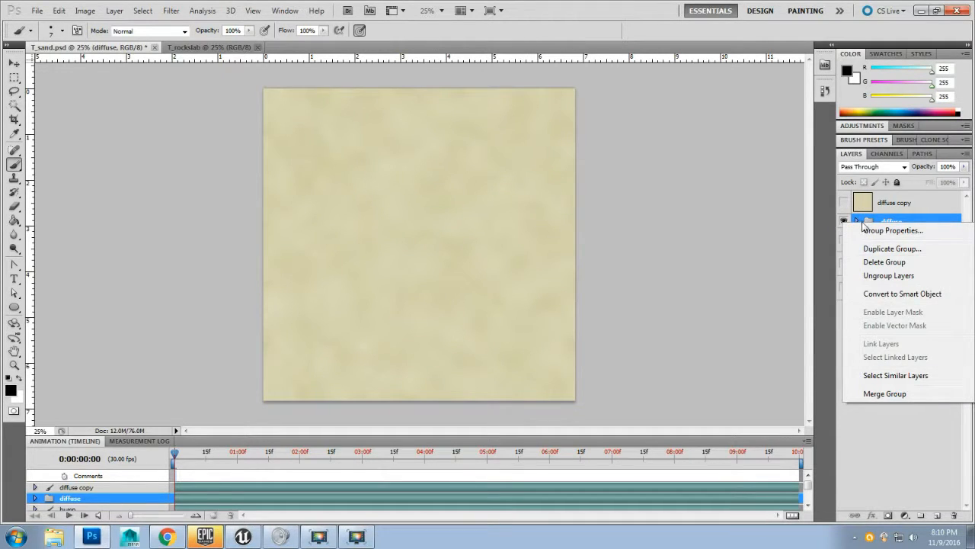
pyautogui.click(889, 222)
pyautogui.click(843, 221)
pyautogui.click(844, 202)
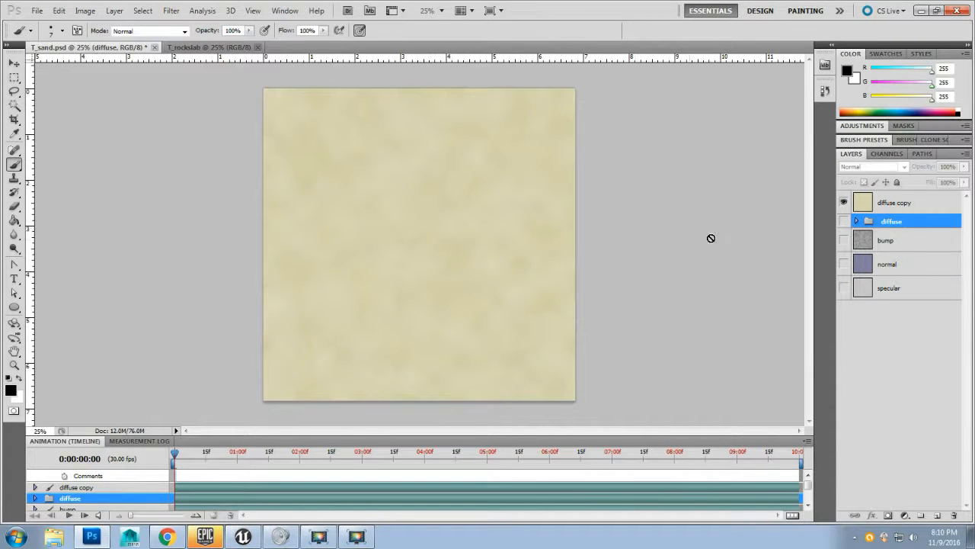
pyautogui.click(901, 204)
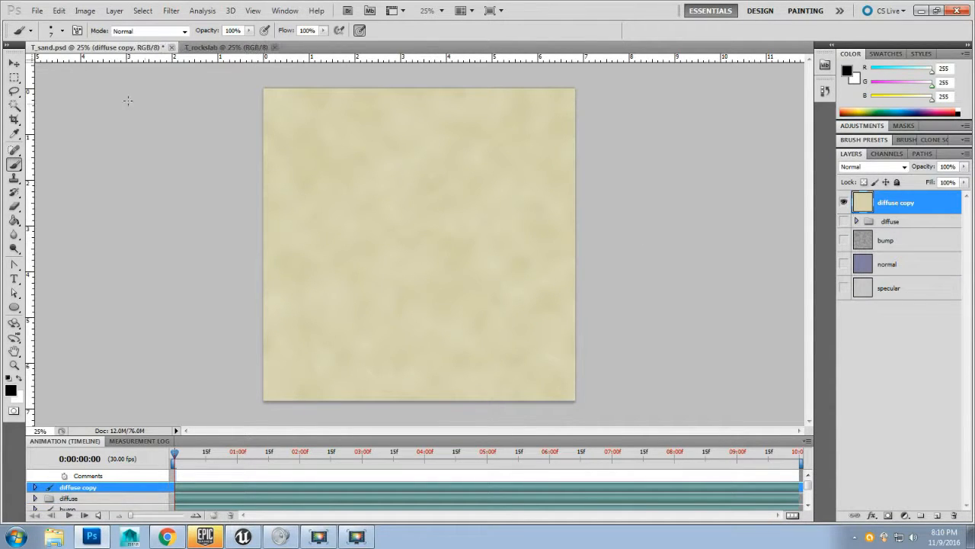
# Step: Move the diffuse copy layer from T_sand into the T_rockslab document
pyautogui.click(13, 63)
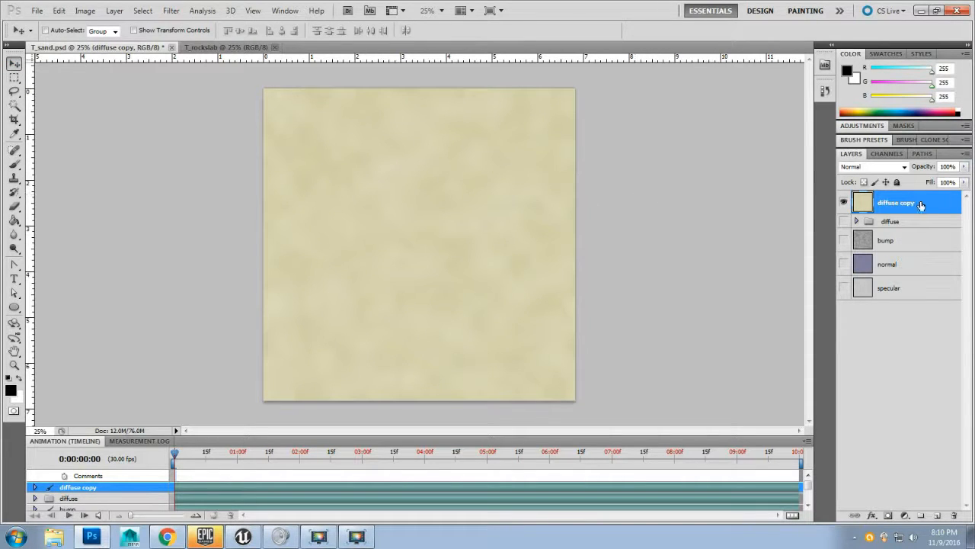
pyautogui.moveTo(405, 227); pyautogui.dragTo(407, 256)
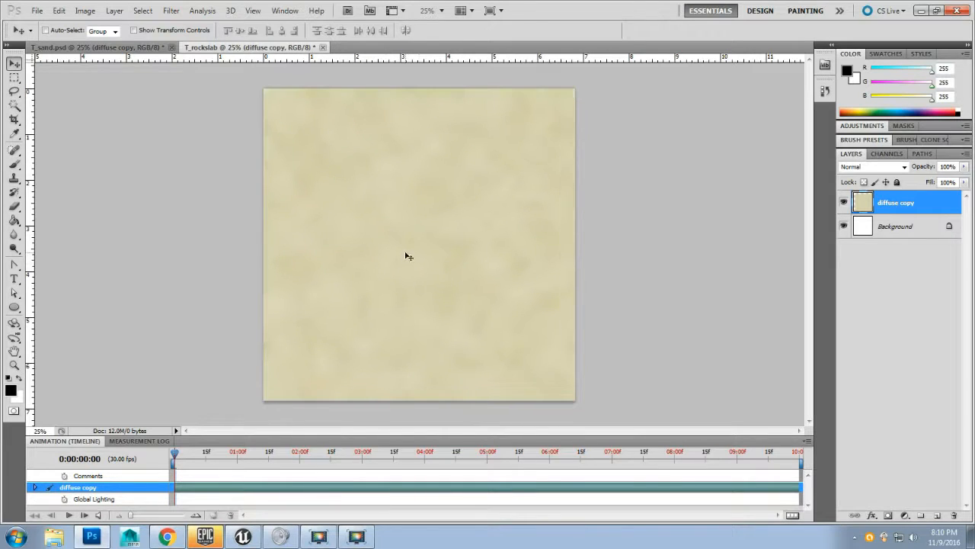
# Step: Unlock T_rockslab's white Background layer and delete it
pyautogui.click(943, 235)
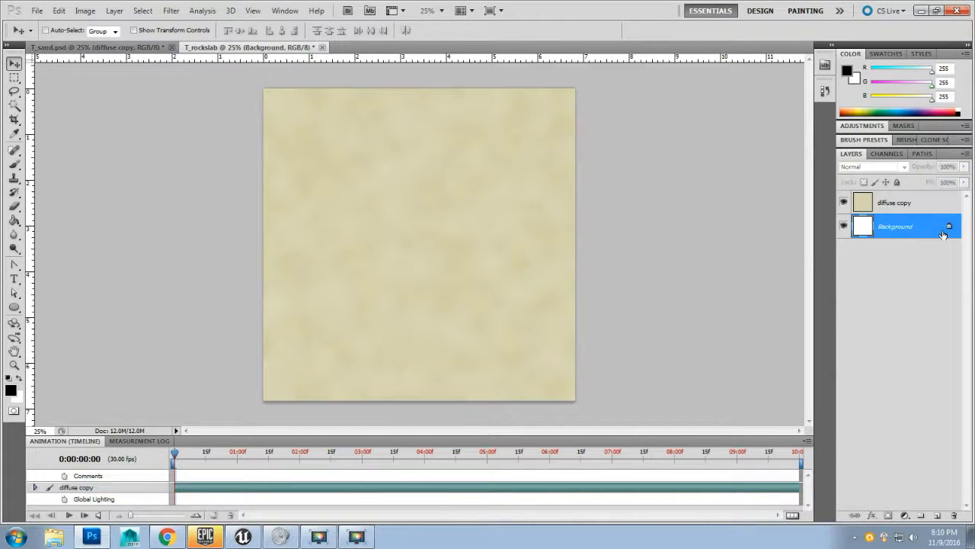
pyautogui.doubleClick(944, 233)
pyautogui.click(584, 170)
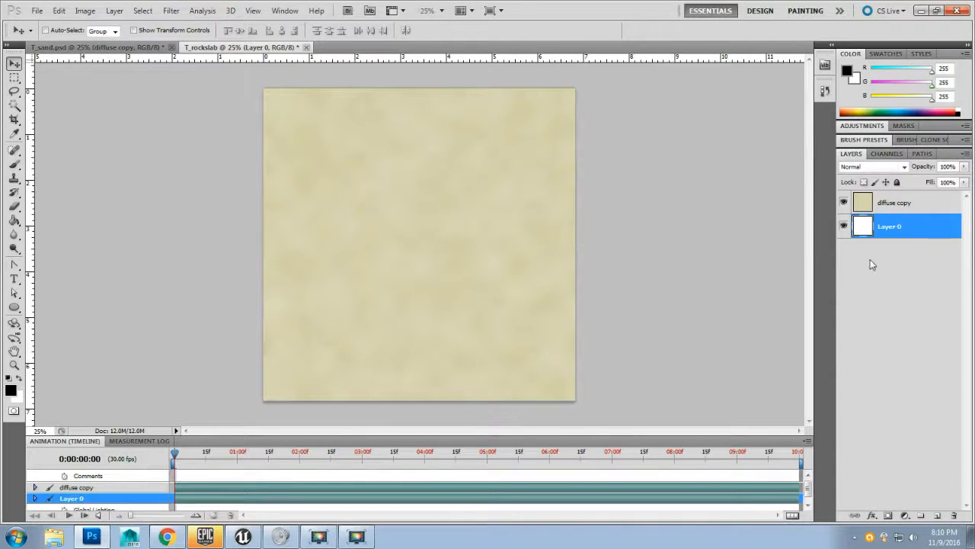
pyautogui.press('Delete')
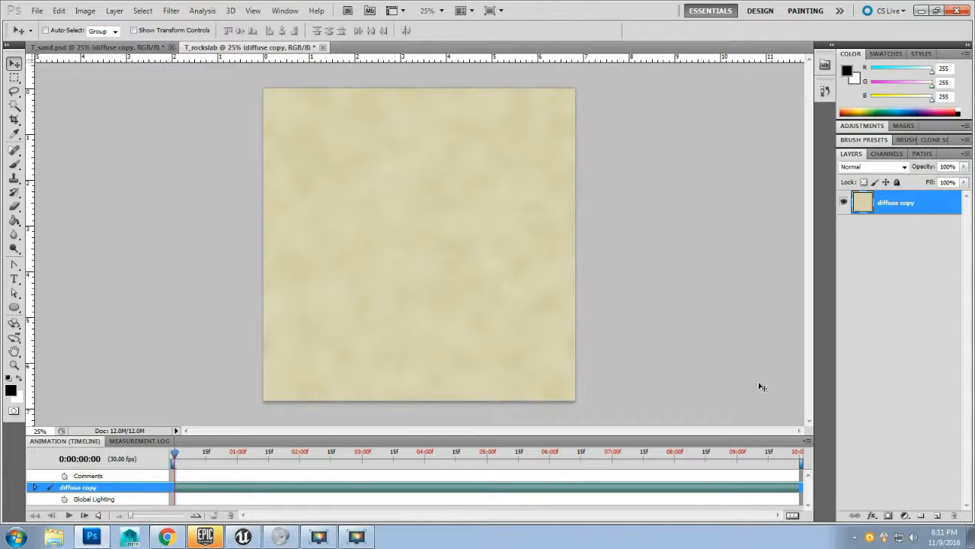
# Step: Add a new empty layer and rename the diffuse copy layer to sand
pyautogui.click(937, 518)
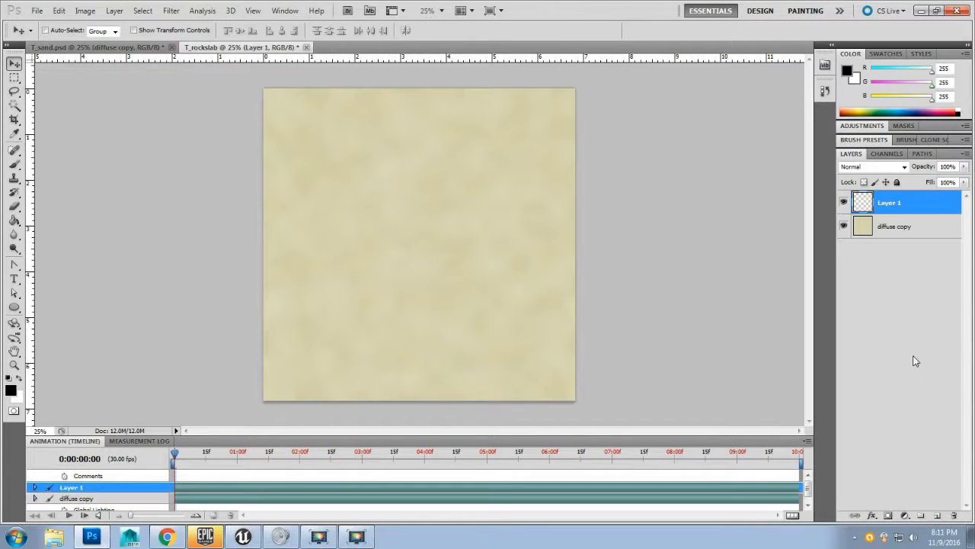
pyautogui.doubleClick(886, 236)
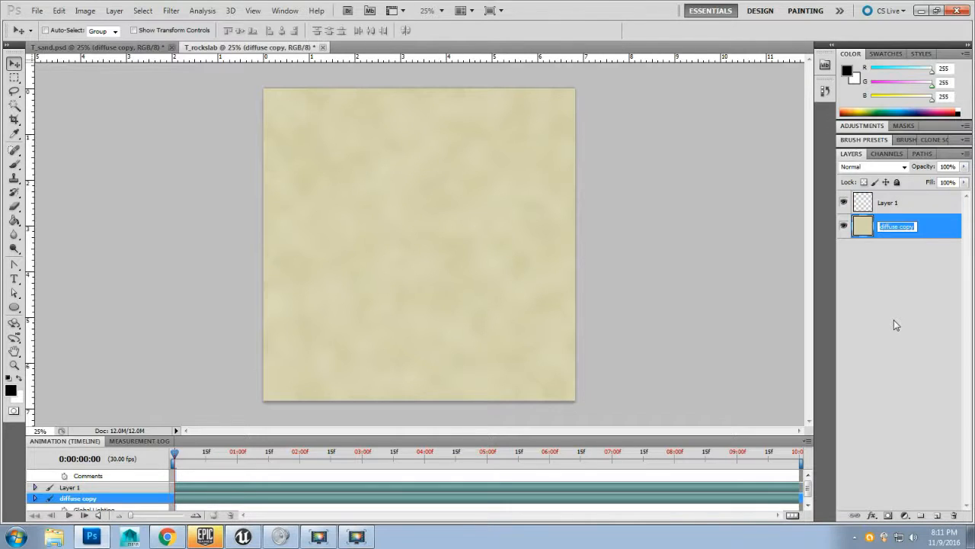
pyautogui.write('sand')
pyautogui.press('Return')
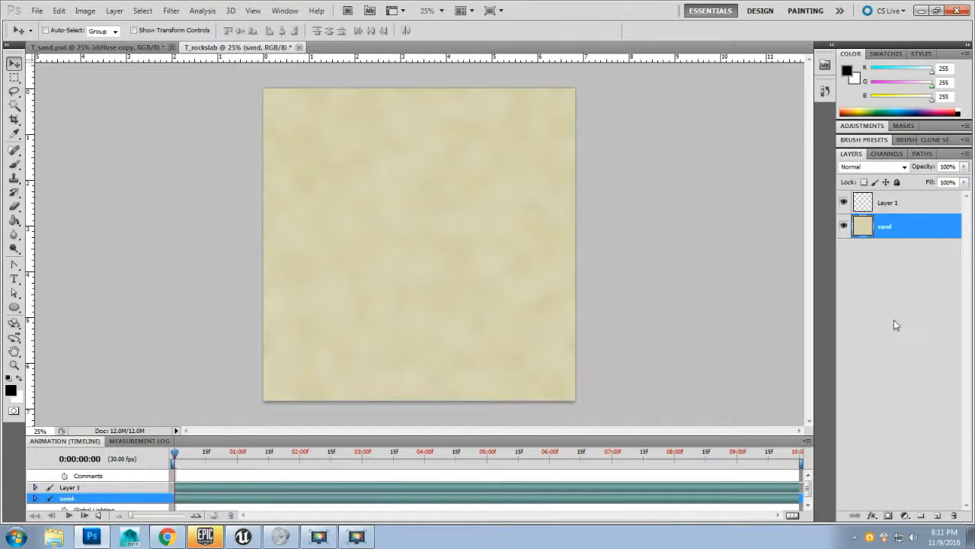
# Step: Rename the new empty layer to cracks
pyautogui.doubleClick(887, 203)
pyautogui.write('cracks')
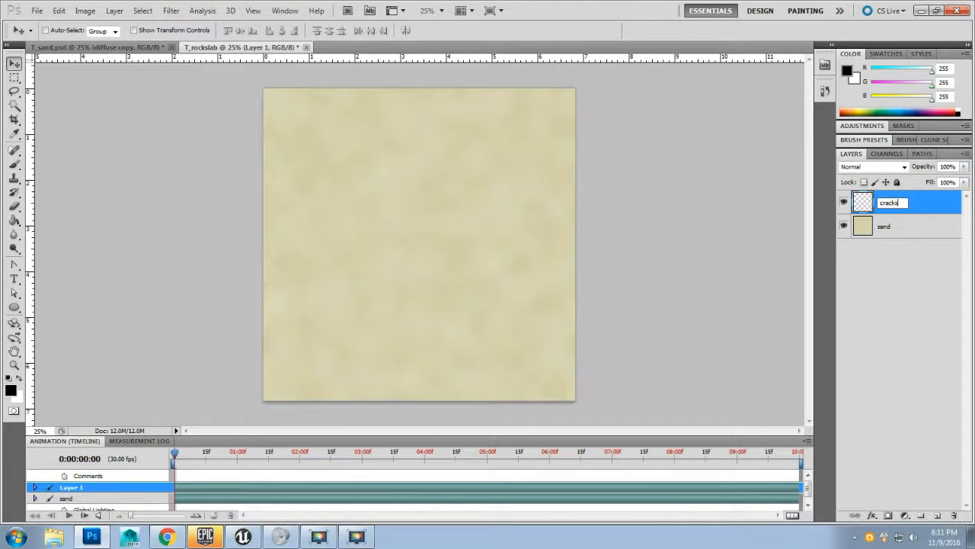
pyautogui.press('Return')
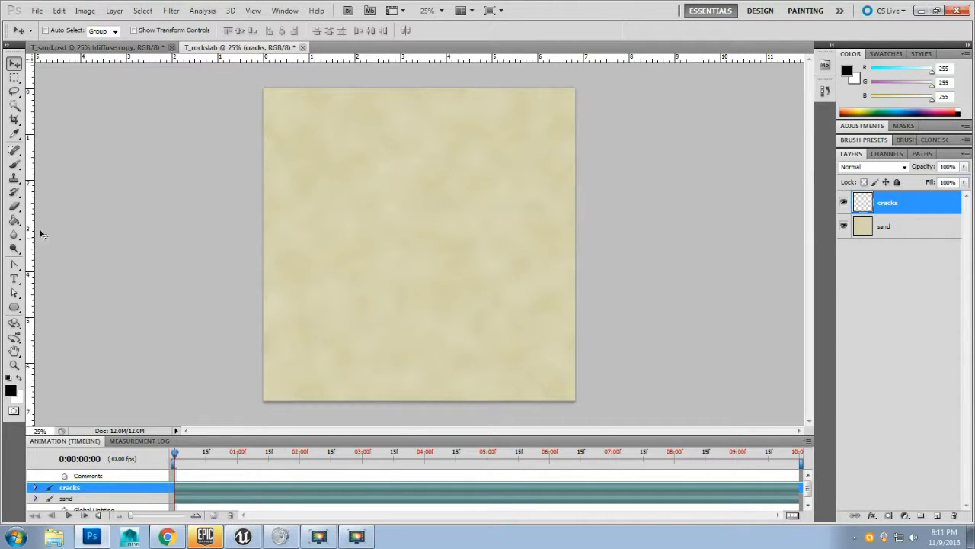
# Step: Select the Brush tool and set the hard round brush size to 24 px
pyautogui.click(13, 166)
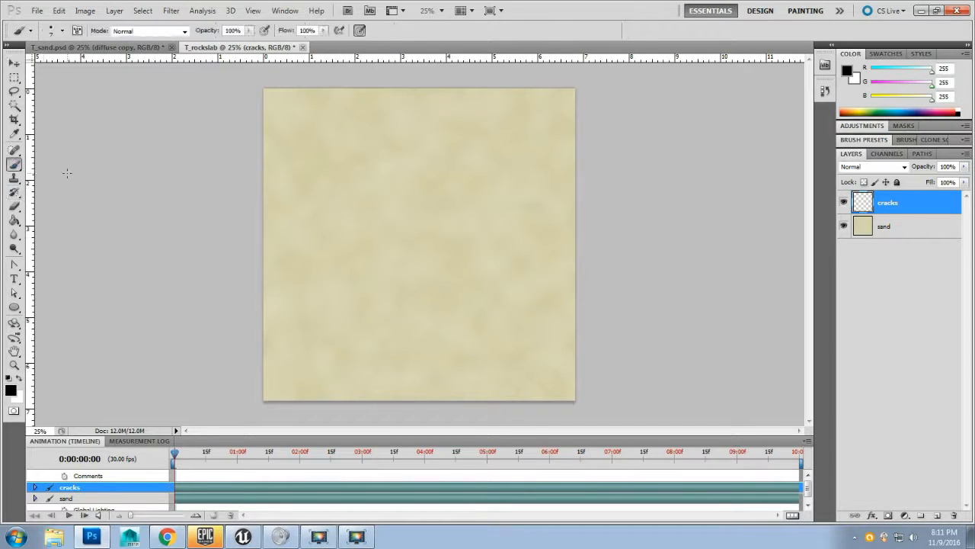
pyautogui.rightClick(355, 138)
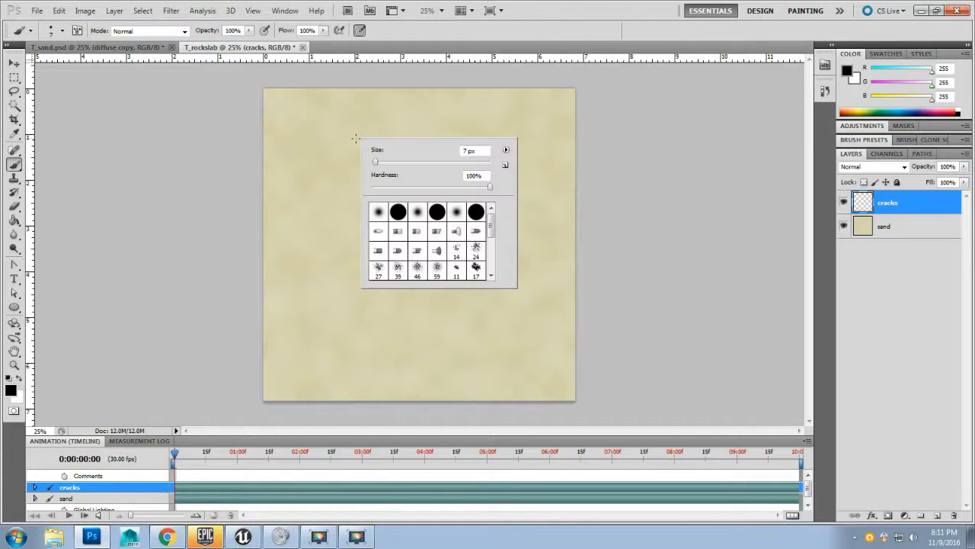
pyautogui.moveTo(375, 161); pyautogui.dragTo(386, 162)
pyautogui.click(181, 150)
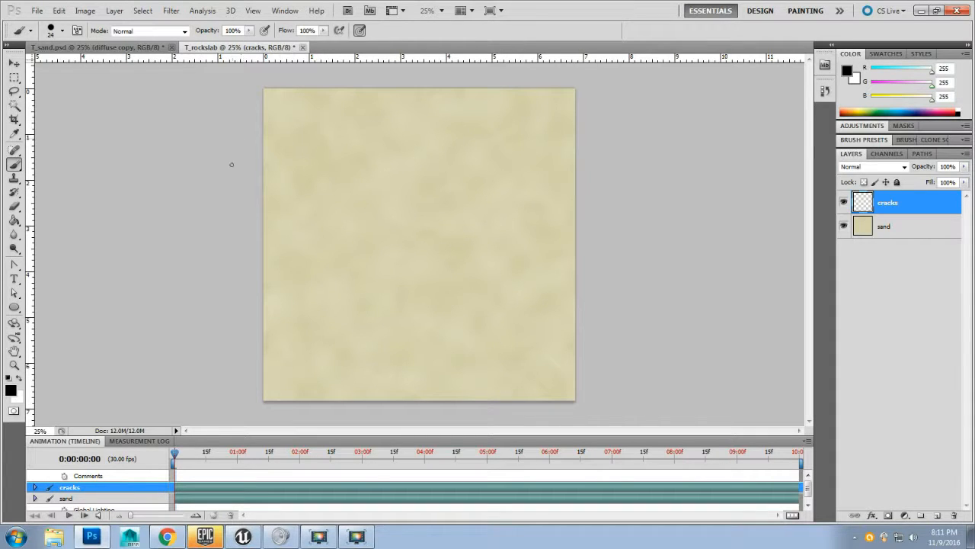
# Step: Paint black wavy crack lines on the cracks layer, dividing the canvas into irregular stone slabs
pyautogui.moveTo(265, 183)
pyautogui.mouseDown()
pyautogui.moveTo(363, 160)
pyautogui.moveTo(377, 140)
pyautogui.moveTo(382, 98)
pyautogui.mouseUp()
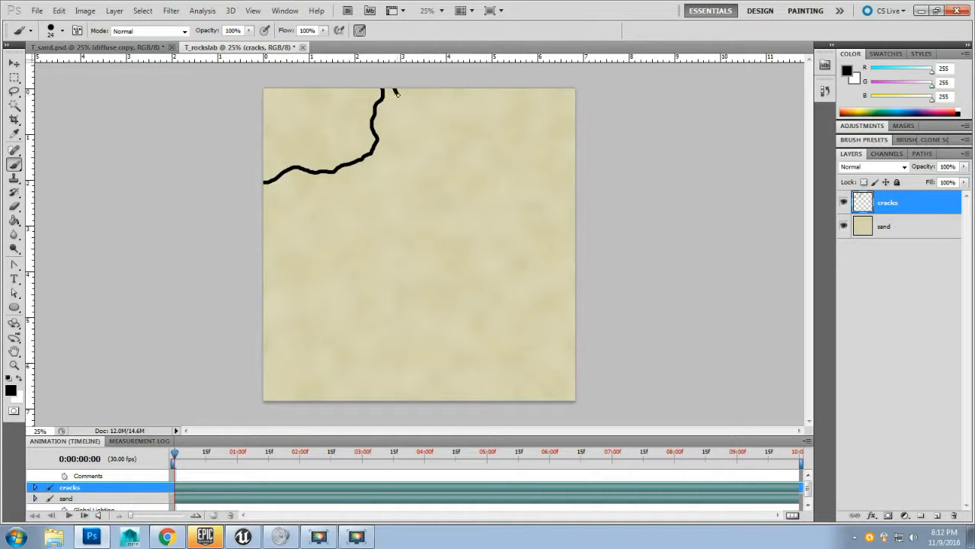
pyautogui.moveTo(397, 92)
pyautogui.mouseDown()
pyautogui.moveTo(385, 157)
pyautogui.moveTo(402, 167)
pyautogui.moveTo(488, 162)
pyautogui.moveTo(498, 92)
pyautogui.mouseUp()
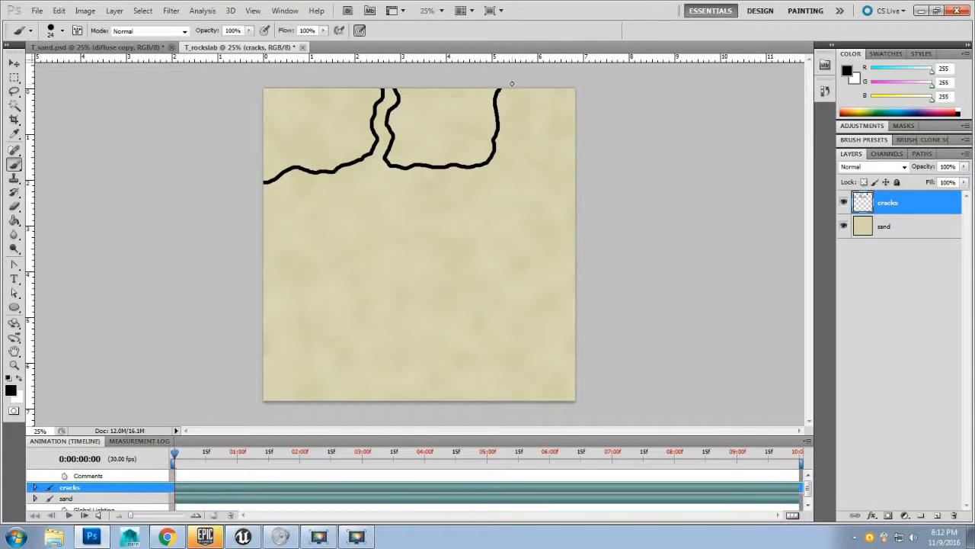
pyautogui.moveTo(512, 92)
pyautogui.mouseDown()
pyautogui.moveTo(541, 179)
pyautogui.moveTo(532, 217)
pyautogui.moveTo(586, 223)
pyautogui.mouseUp()
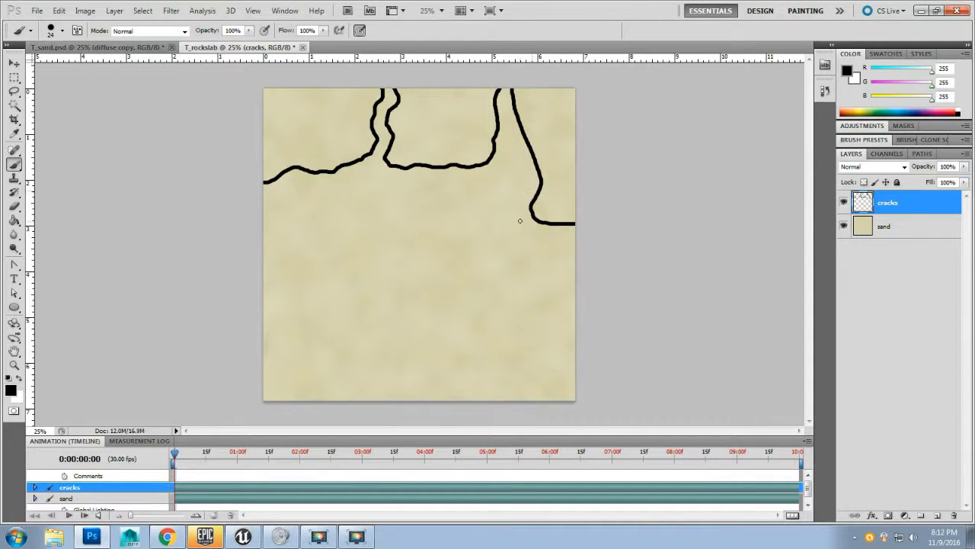
pyautogui.moveTo(526, 229)
pyautogui.mouseDown()
pyautogui.moveTo(530, 189)
pyautogui.moveTo(521, 159)
pyautogui.moveTo(480, 181)
pyautogui.moveTo(403, 180)
pyautogui.moveTo(384, 188)
pyautogui.moveTo(370, 258)
pyautogui.moveTo(438, 270)
pyautogui.moveTo(518, 240)
pyautogui.mouseUp()
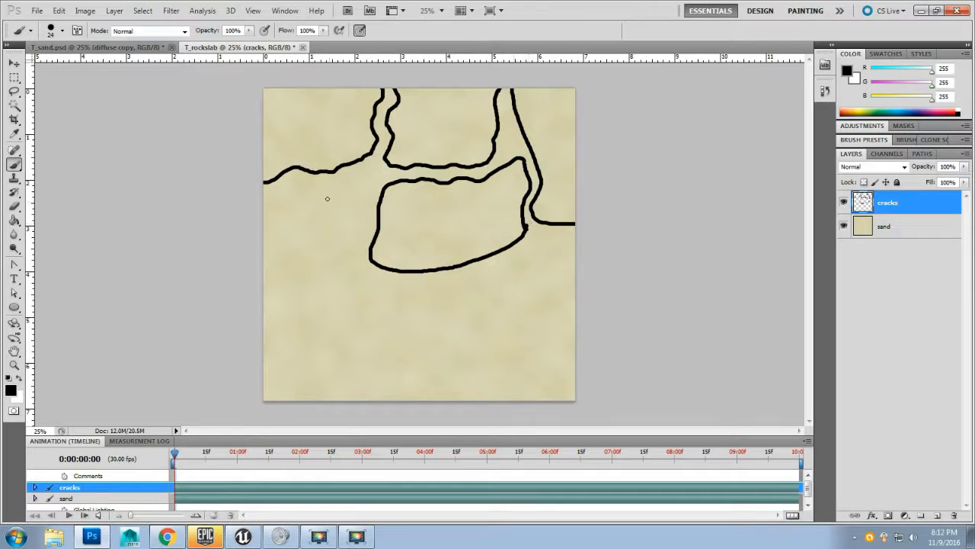
pyautogui.moveTo(361, 178); pyautogui.dragTo(254, 200)
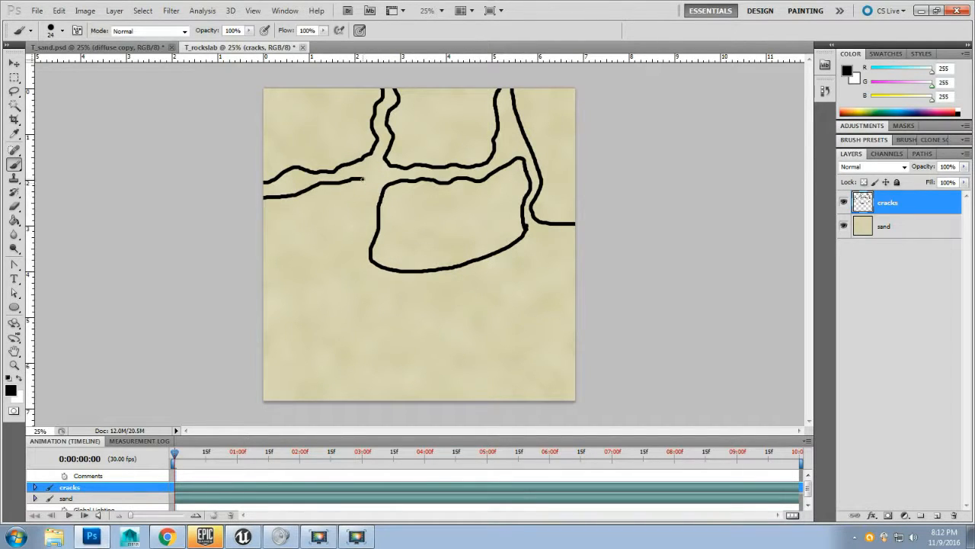
pyautogui.moveTo(363, 179)
pyautogui.mouseDown()
pyautogui.moveTo(352, 262)
pyautogui.moveTo(263, 280)
pyautogui.mouseUp()
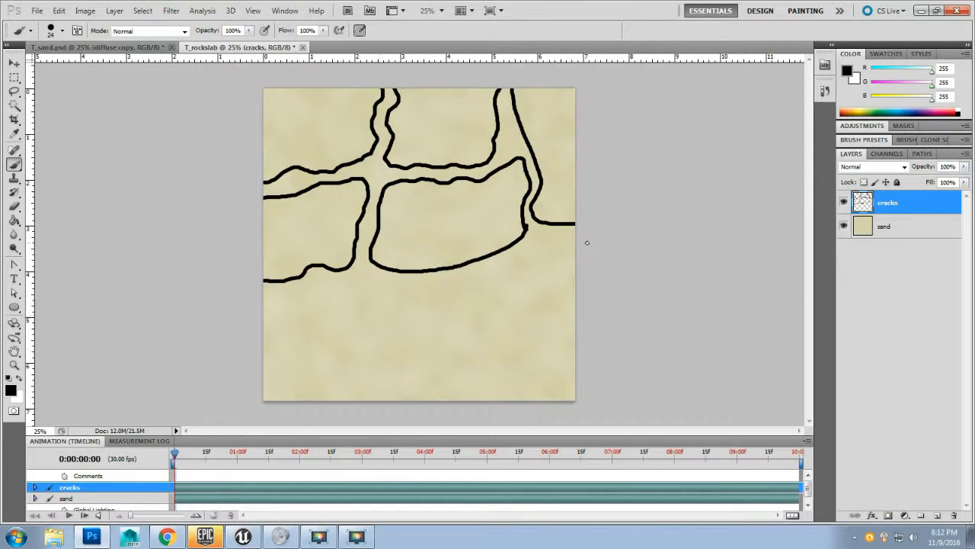
pyautogui.moveTo(586, 243)
pyautogui.mouseDown()
pyautogui.moveTo(550, 244)
pyautogui.moveTo(502, 273)
pyautogui.moveTo(535, 295)
pyautogui.moveTo(542, 326)
pyautogui.moveTo(516, 349)
pyautogui.moveTo(520, 365)
pyautogui.moveTo(580, 365)
pyautogui.mouseUp()
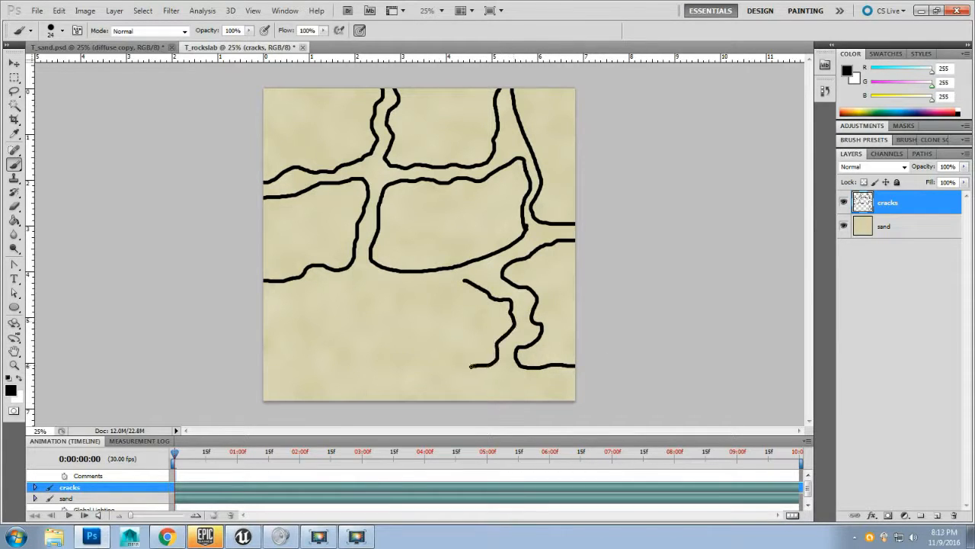
pyautogui.moveTo(471, 366)
pyautogui.mouseDown()
pyautogui.moveTo(413, 363)
pyautogui.moveTo(361, 335)
pyautogui.moveTo(362, 326)
pyautogui.moveTo(427, 323)
pyautogui.mouseUp()
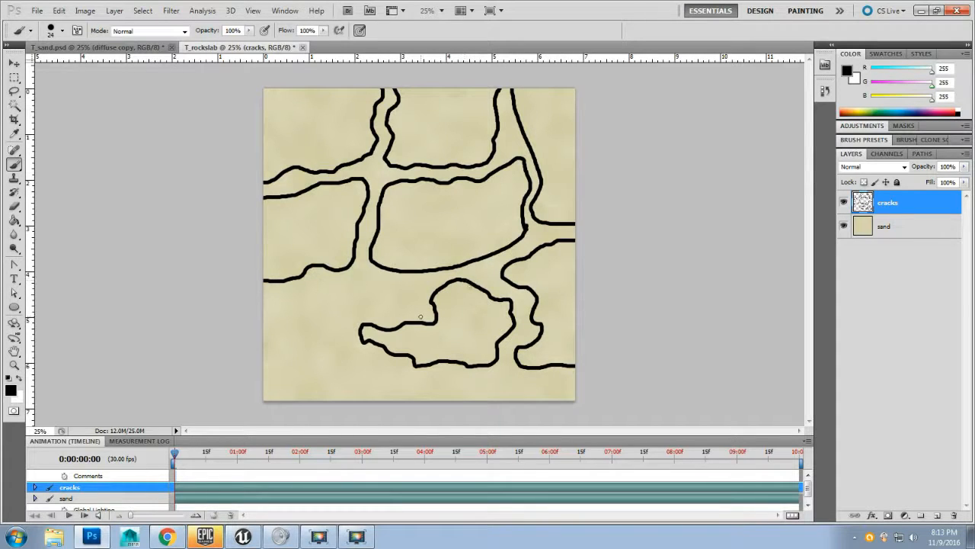
pyautogui.moveTo(399, 283); pyautogui.dragTo(251, 296)
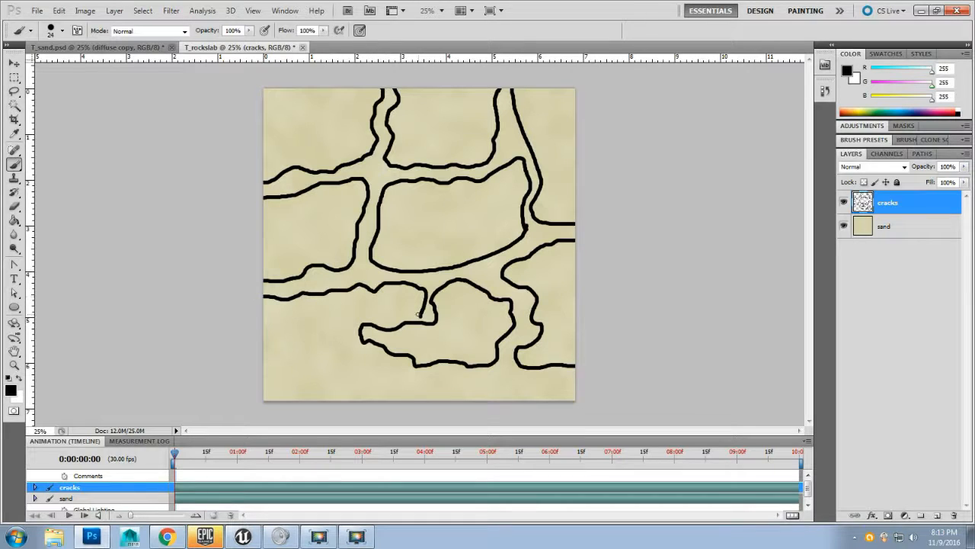
pyautogui.moveTo(379, 311); pyautogui.dragTo(345, 313)
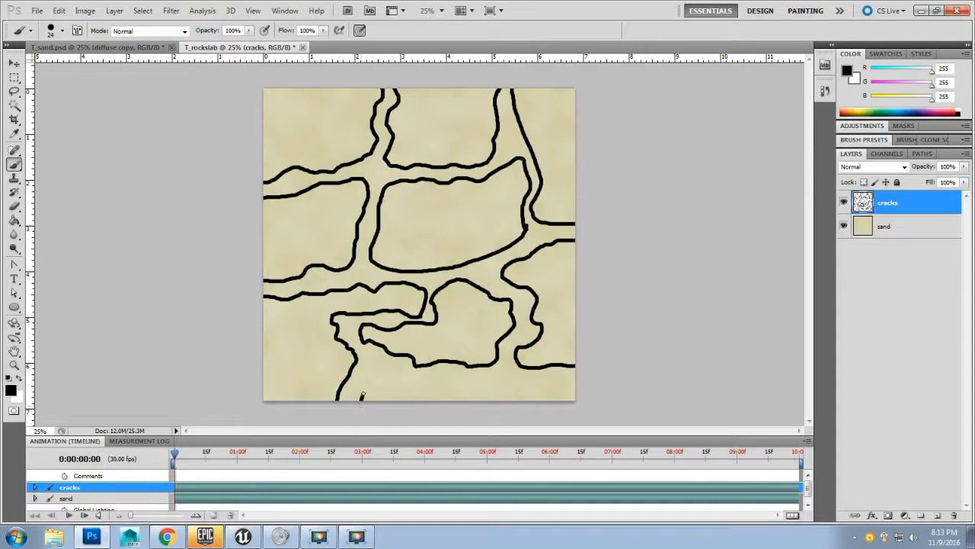
pyautogui.moveTo(362, 395)
pyautogui.mouseDown()
pyautogui.moveTo(385, 372)
pyautogui.moveTo(486, 377)
pyautogui.mouseUp()
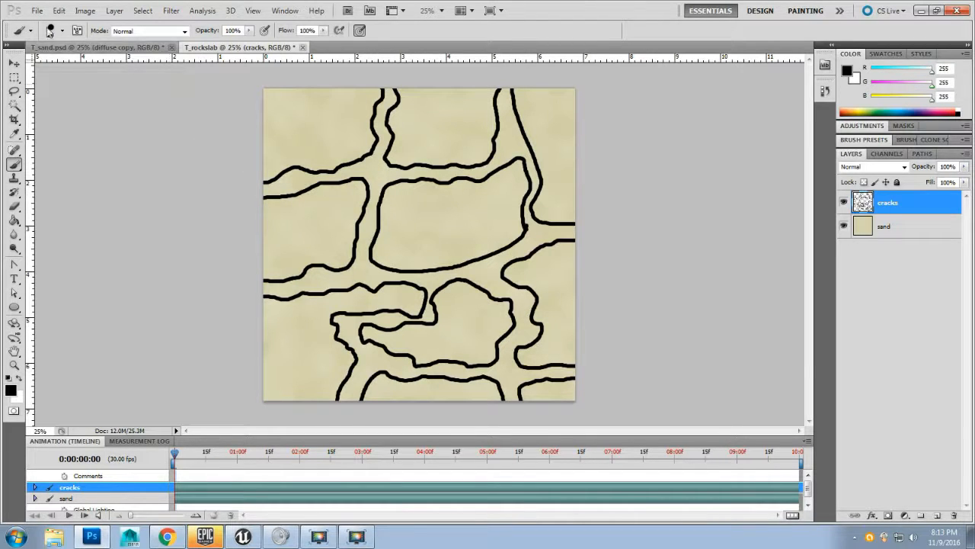
# Step: Save a copy of the image as the Targa file T_rockyslab_D.tga at 24 bits/pixel, replacing the existing file
pyautogui.click(37, 10)
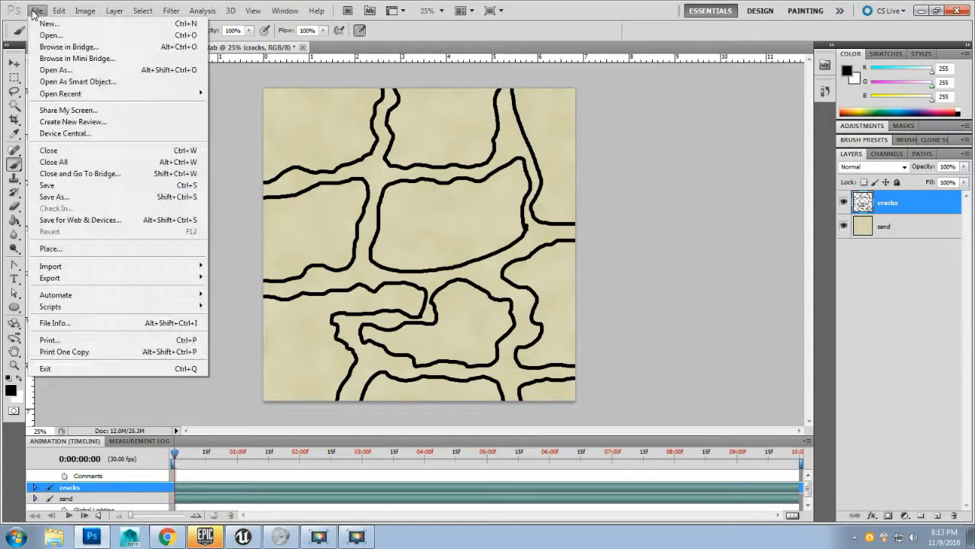
pyautogui.click(111, 197)
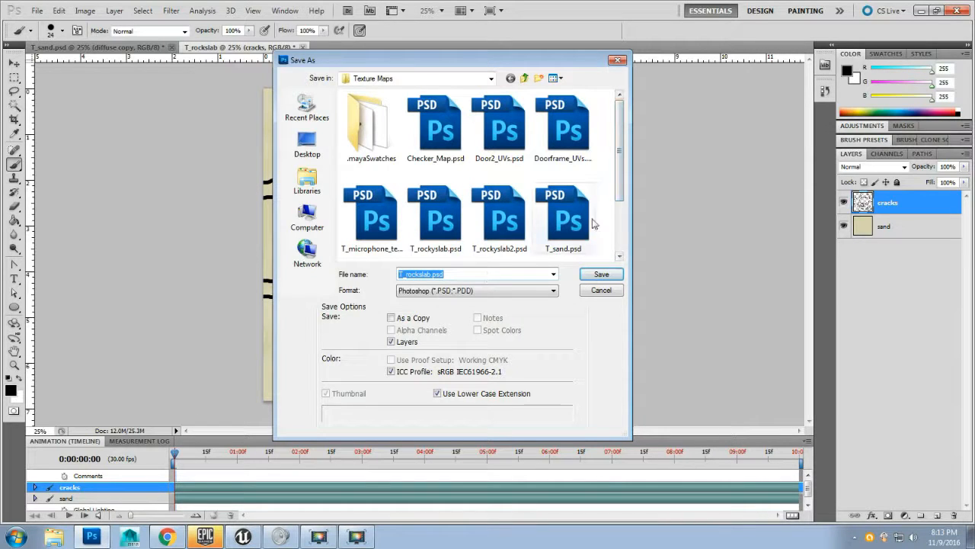
pyautogui.click(486, 292)
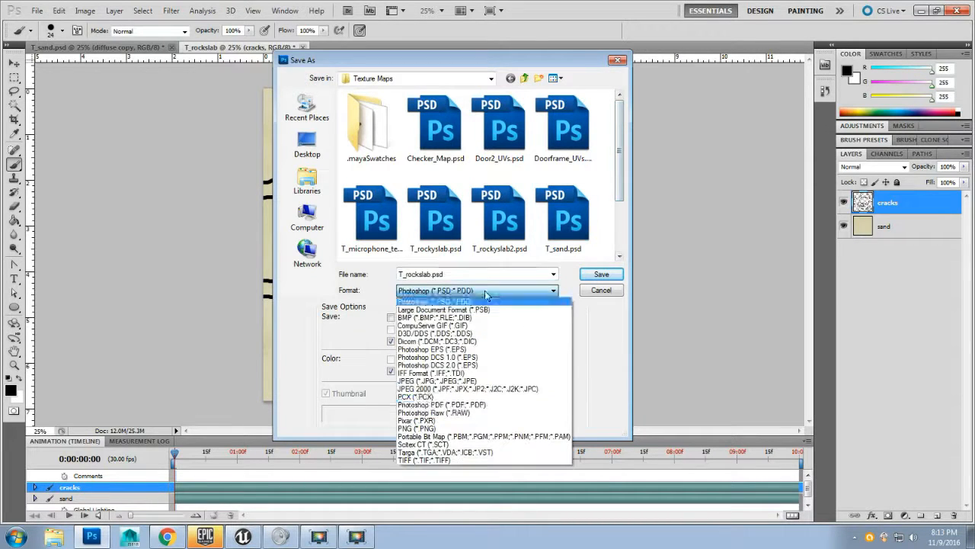
pyautogui.click(434, 451)
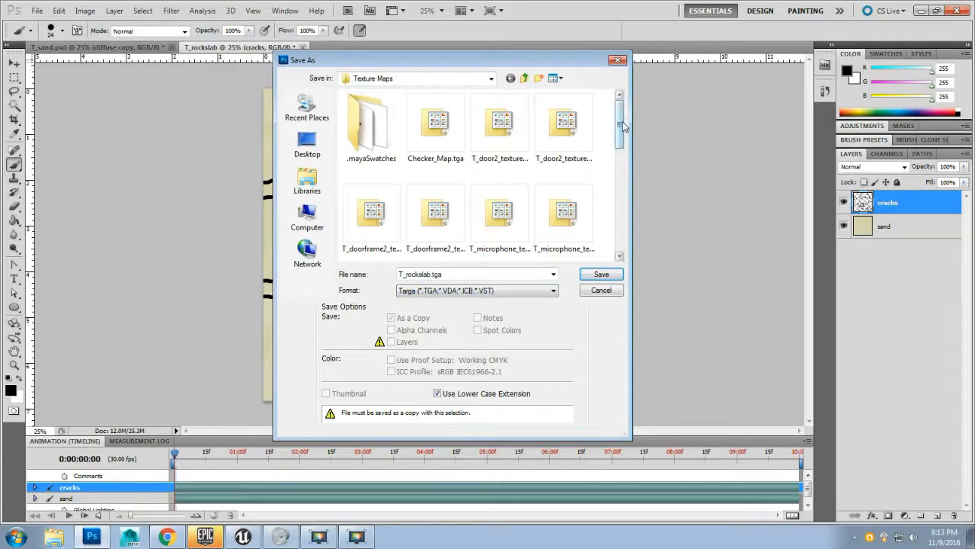
pyautogui.moveTo(620, 126); pyautogui.dragTo(618, 220)
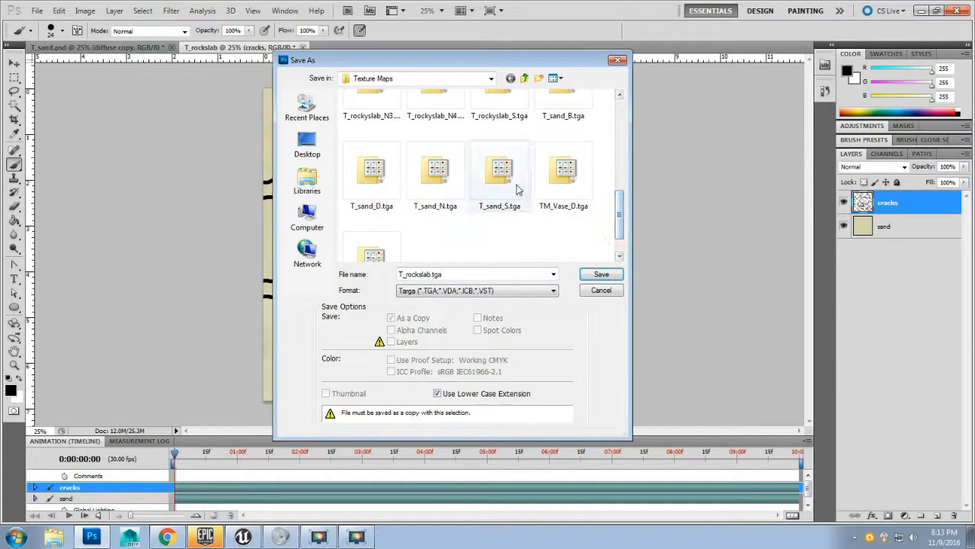
pyautogui.click(377, 179)
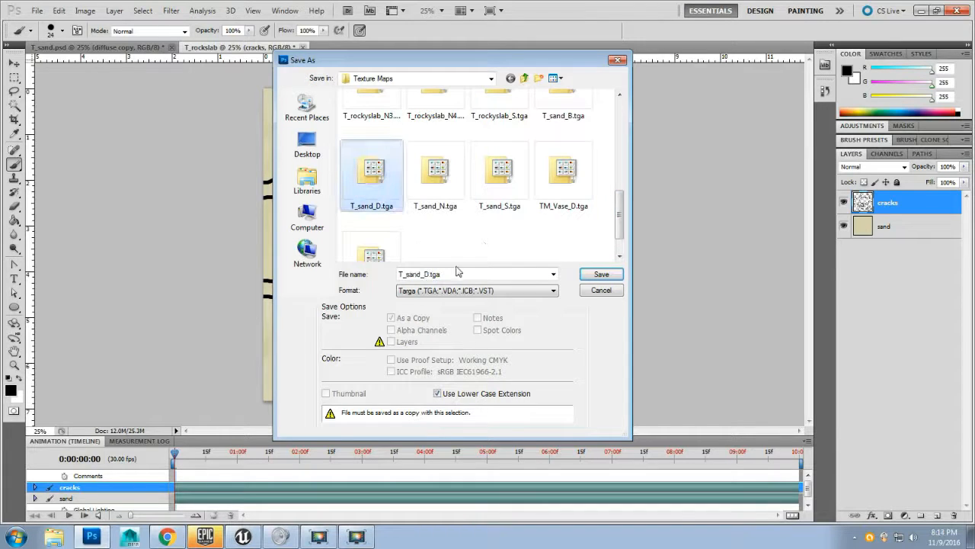
pyautogui.scroll(1, 447, 240)
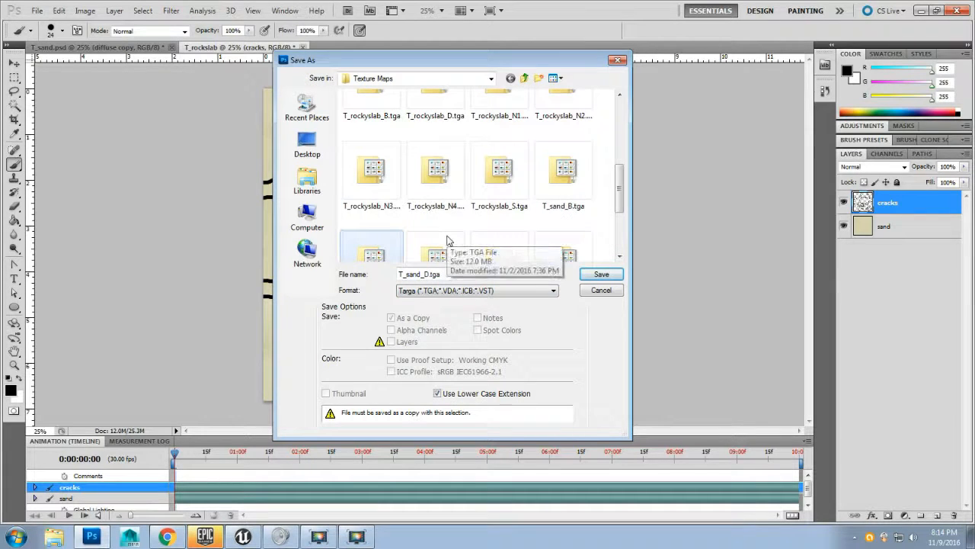
pyautogui.click(372, 173)
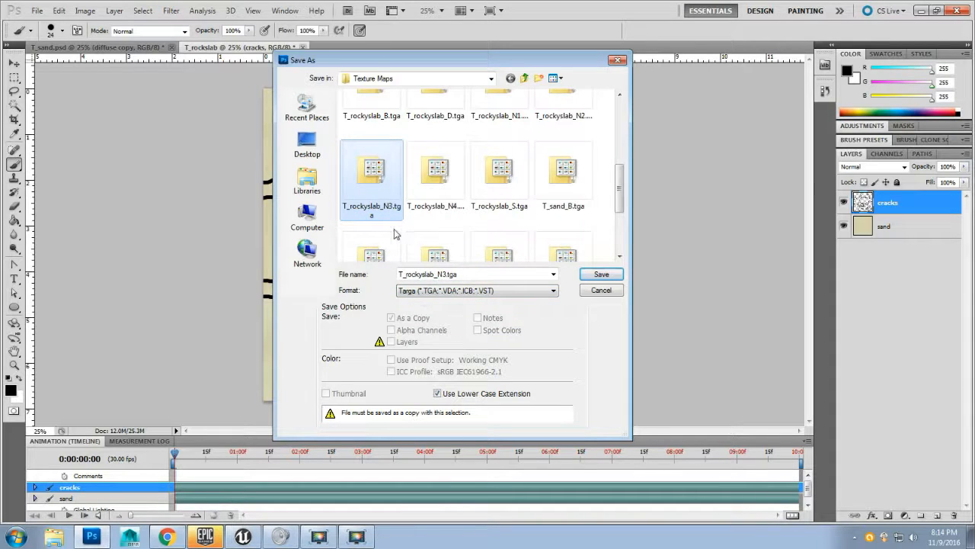
pyautogui.scroll(-1, 406, 239)
pyautogui.scroll(1, 408, 238)
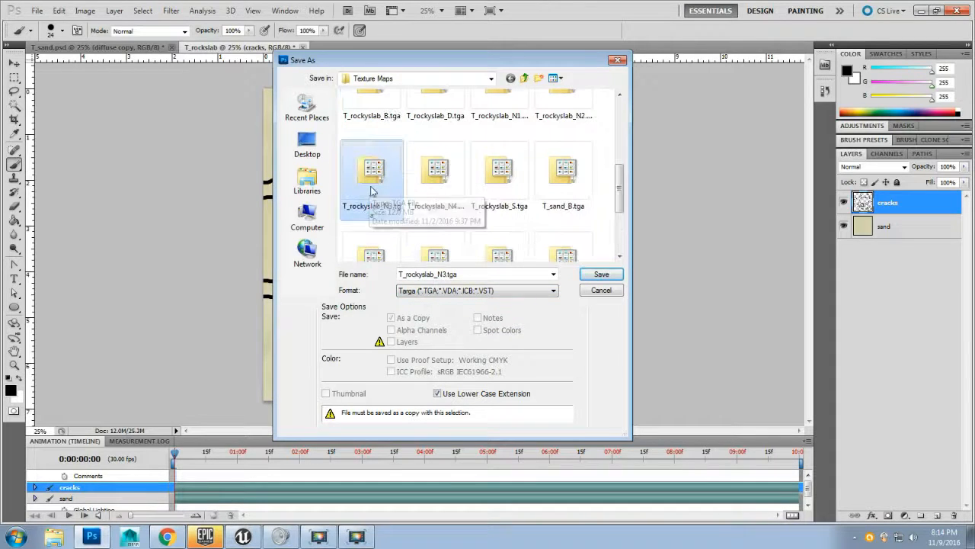
pyautogui.scroll(1, 381, 213)
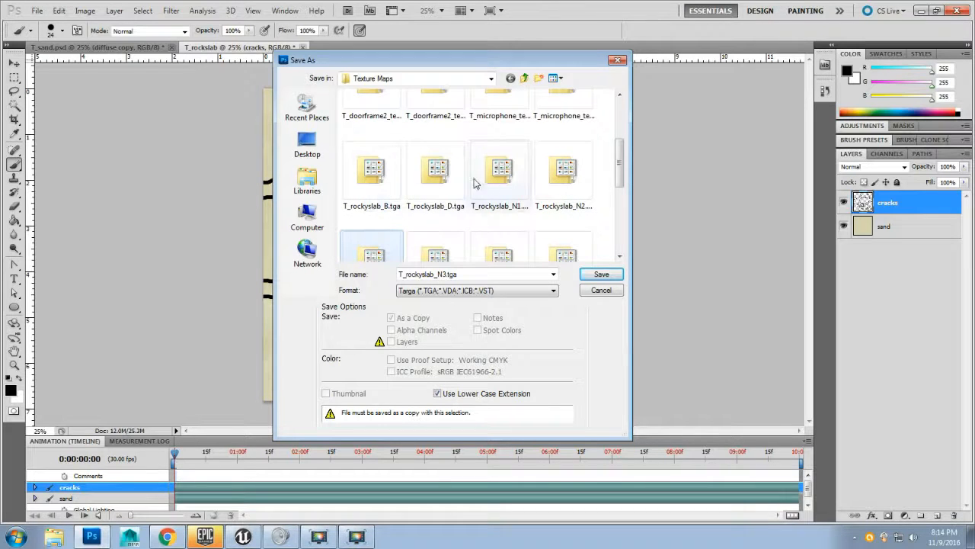
pyautogui.click(435, 176)
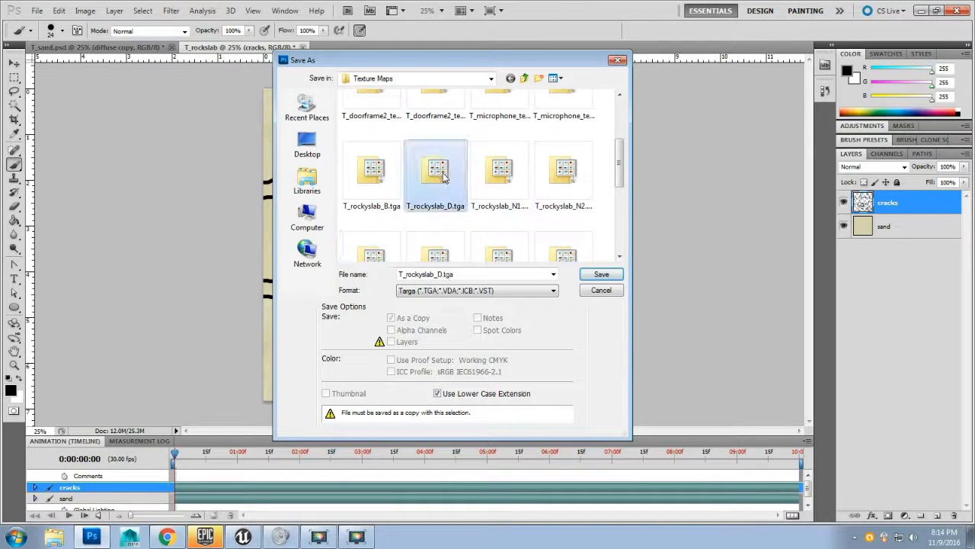
pyautogui.click(439, 274)
pyautogui.click(444, 274)
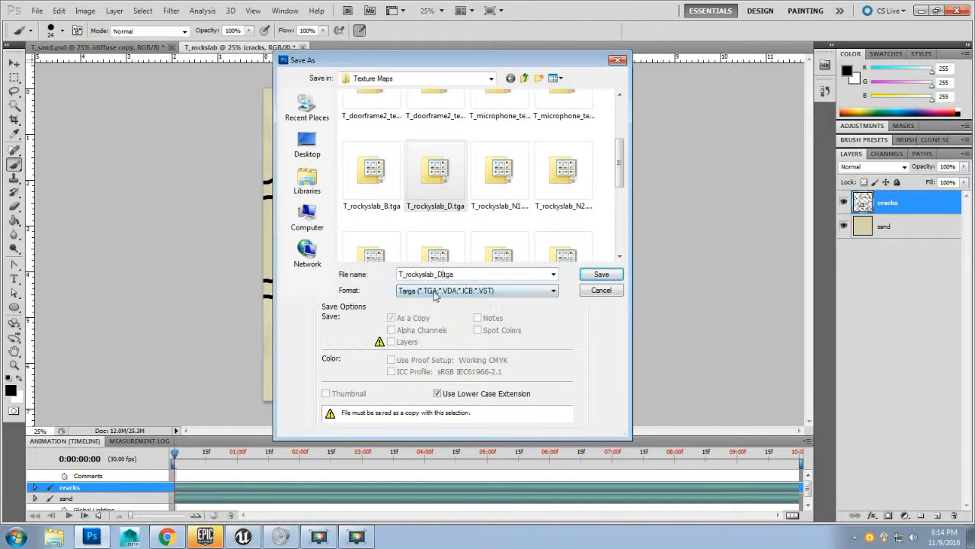
pyautogui.click(589, 276)
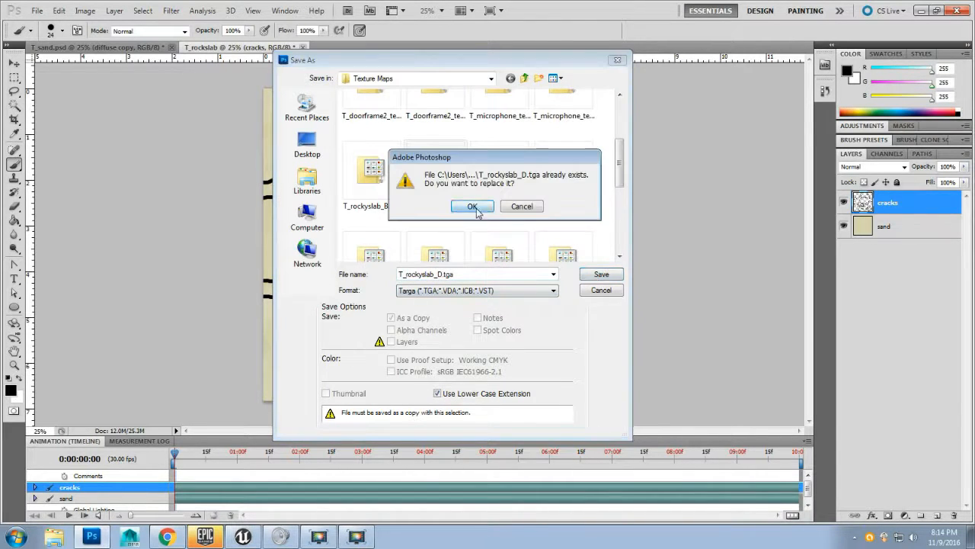
pyautogui.click(474, 206)
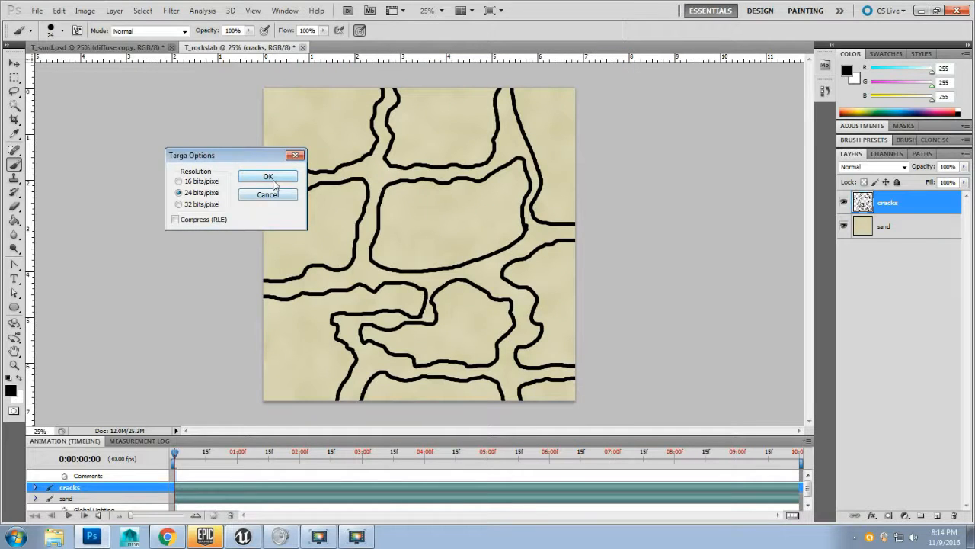
pyautogui.click(268, 176)
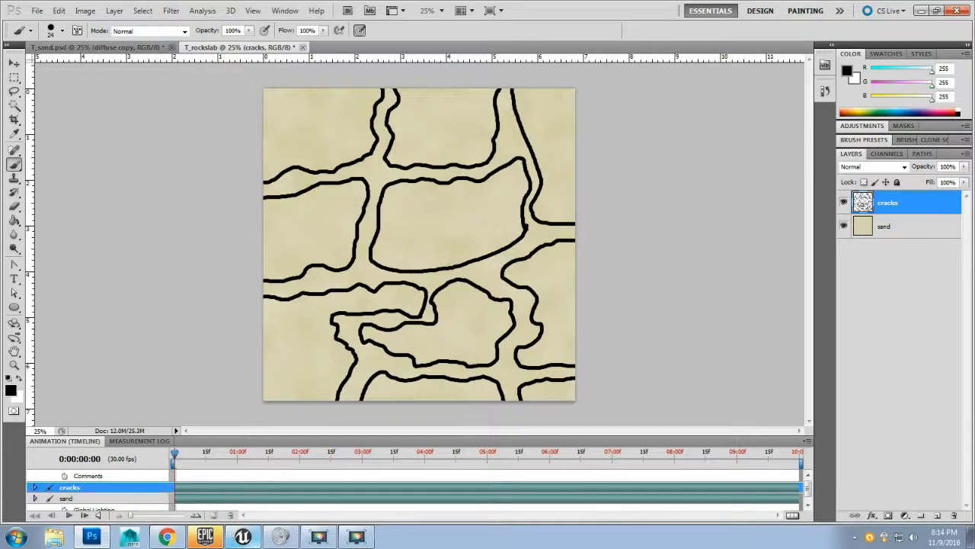
# Step: Switch to Unreal Editor and open the Textures folder under Content in the Content Browser
pyautogui.click(242, 536)
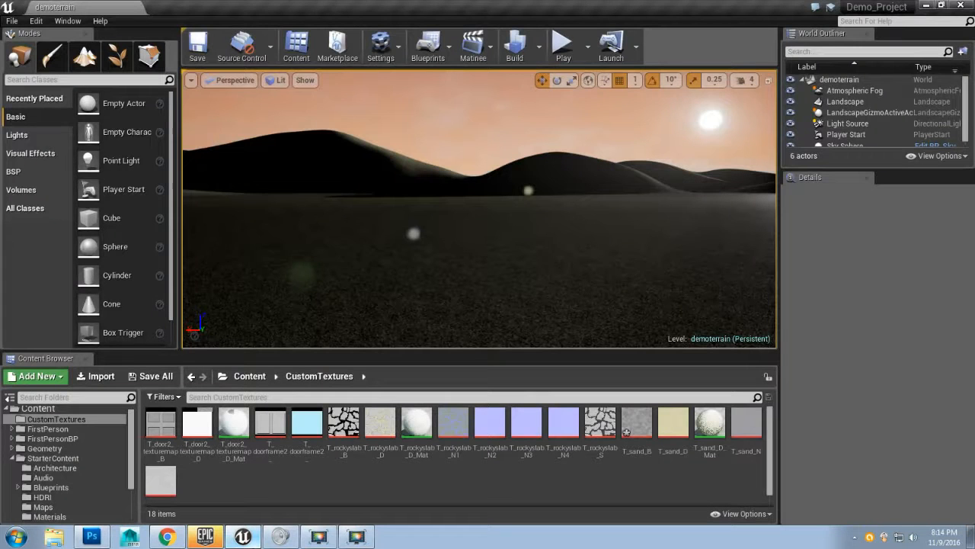
pyautogui.click(68, 409)
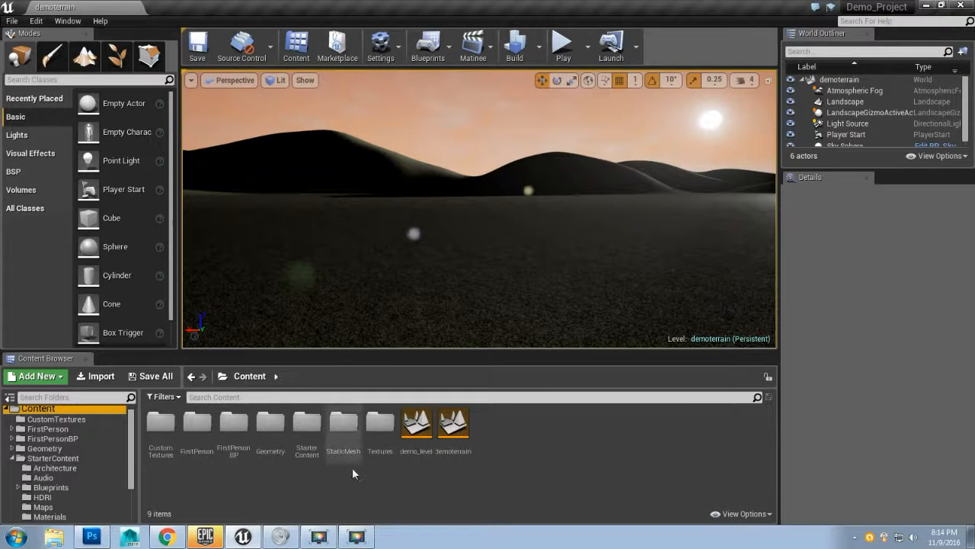
pyautogui.doubleClick(381, 425)
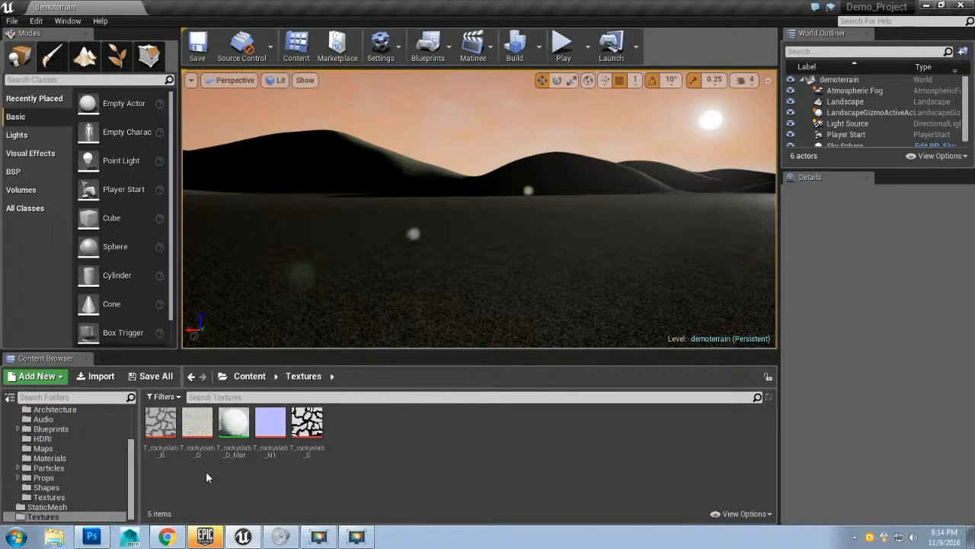
# Step: Delete the T_rockyslab_D_Mat material from the Textures folder
pyautogui.rightClick(198, 427)
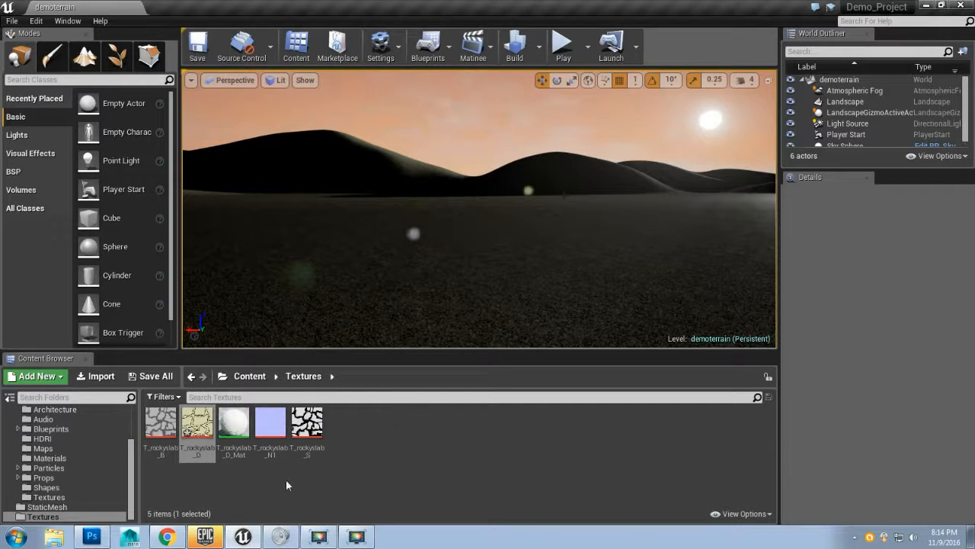
pyautogui.click(235, 424)
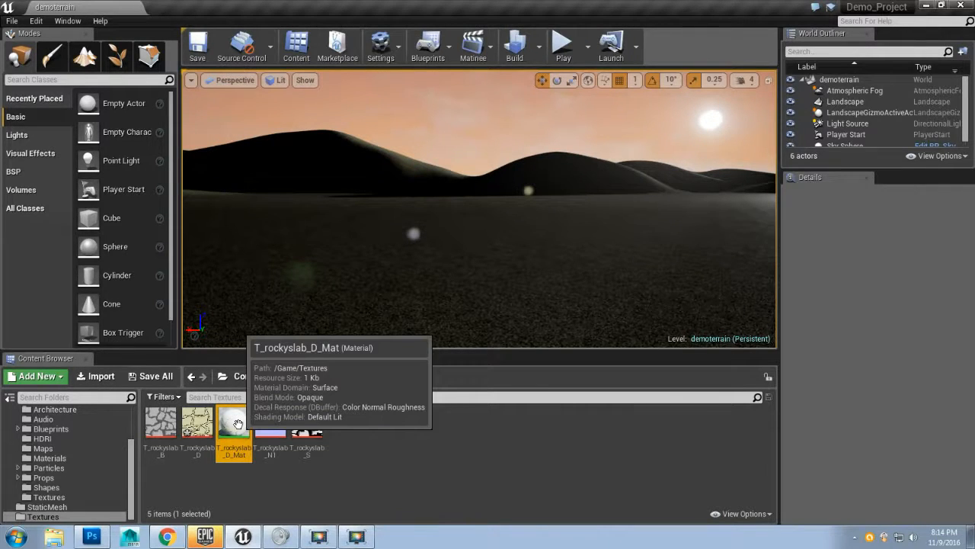
pyautogui.press('Delete')
pyautogui.click(451, 463)
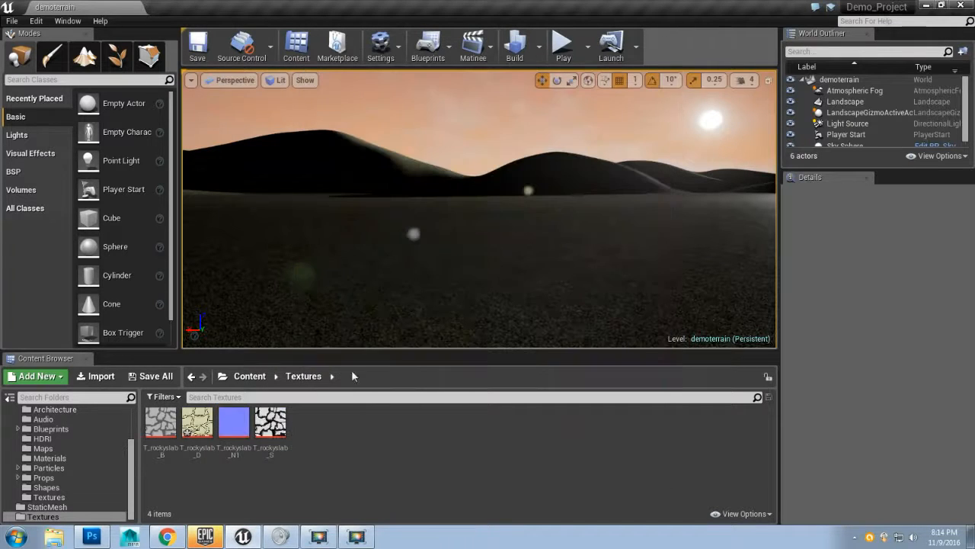
# Step: Delete the T_rockyslab_B, T_rockyslab_N1 and T_rockyslab_S textures together
pyautogui.click(197, 428)
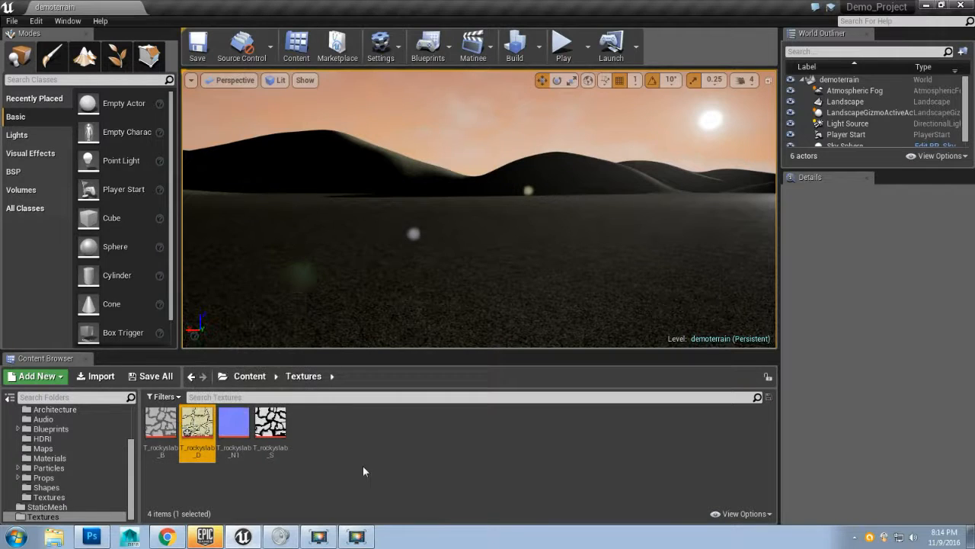
pyautogui.click(161, 424)
pyautogui.keyDown('ctrl'); pyautogui.click(234, 424); pyautogui.keyUp('ctrl')
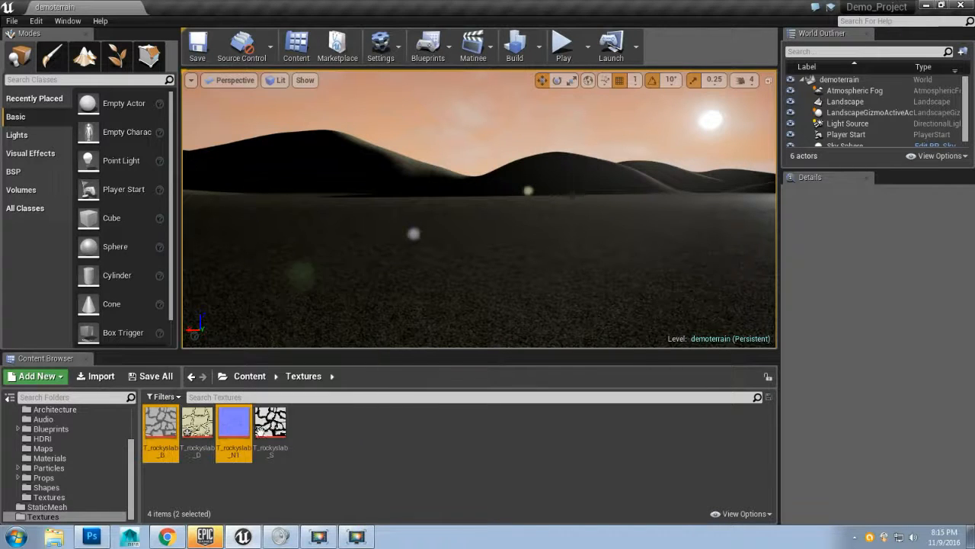
pyautogui.keyDown('ctrl'); pyautogui.click(261, 431); pyautogui.keyUp('ctrl')
pyautogui.press('Delete')
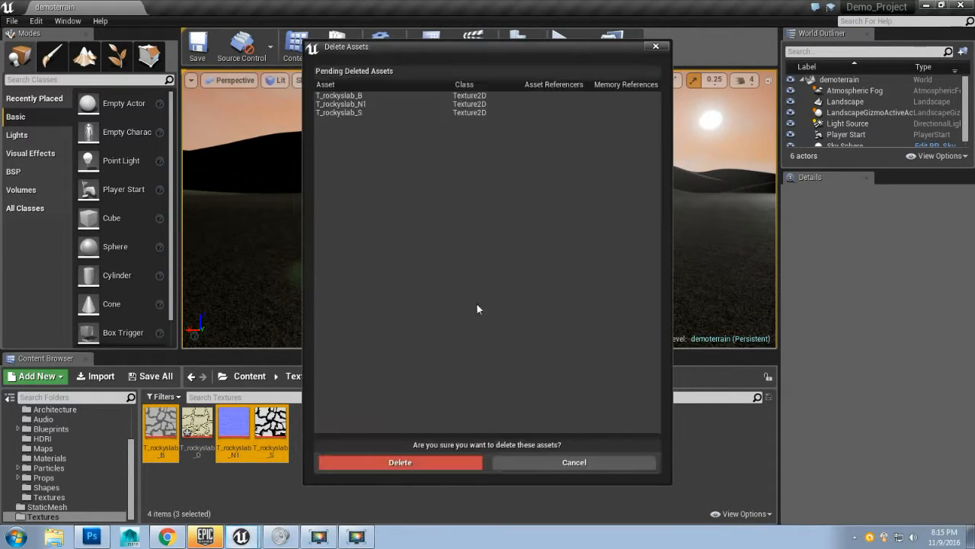
pyautogui.click(423, 470)
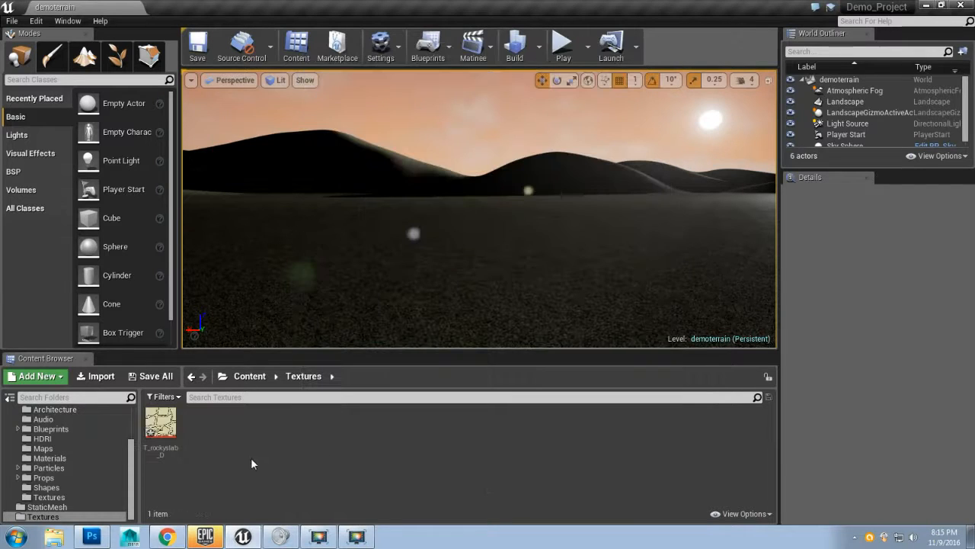
# Step: Create a material from the T_rockyslab_D texture, keeping the name T_rockyslab_D_Mat
pyautogui.click(160, 423)
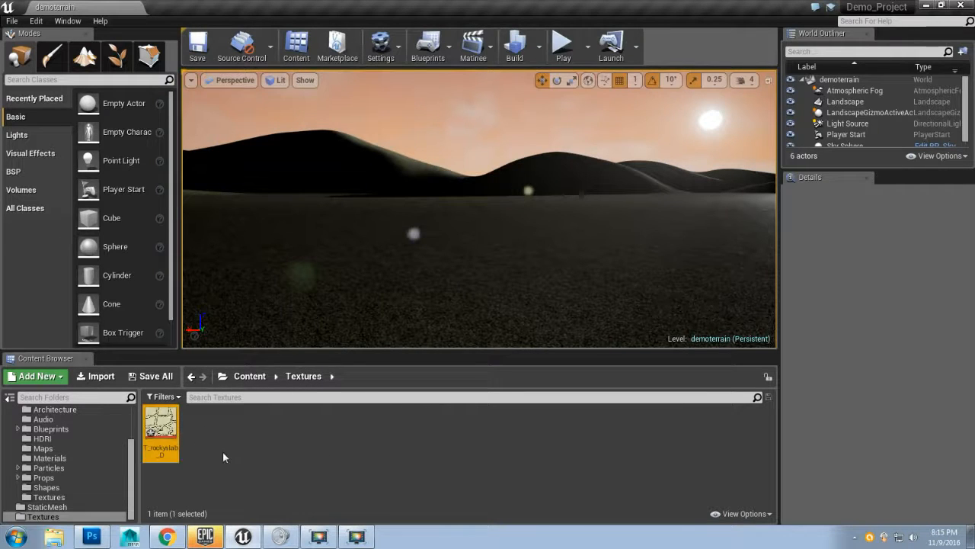
pyautogui.rightClick(160, 425)
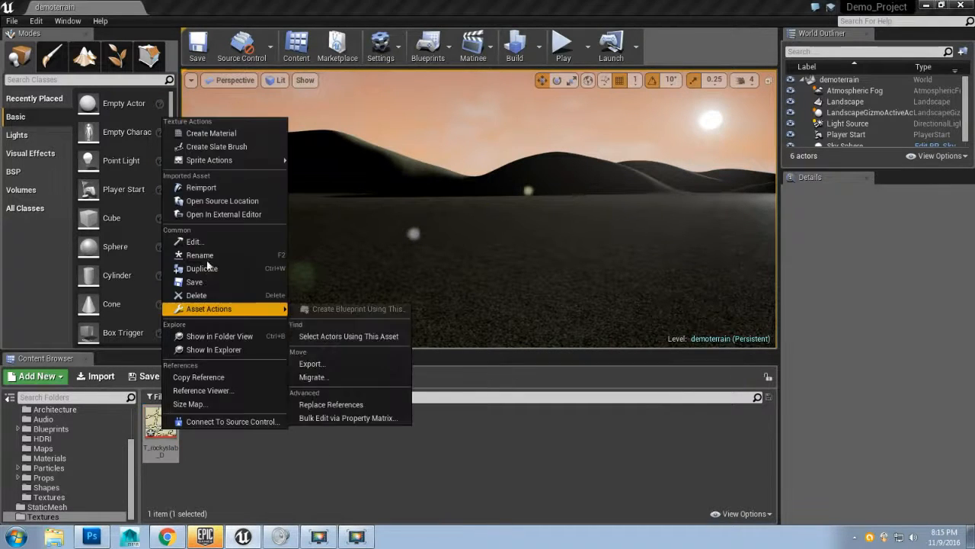
pyautogui.click(229, 134)
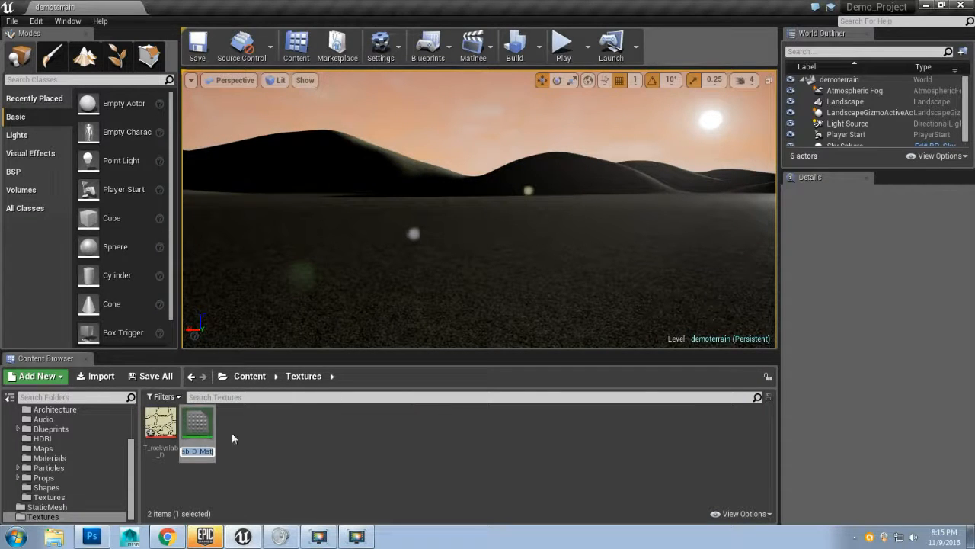
pyautogui.press('Return')
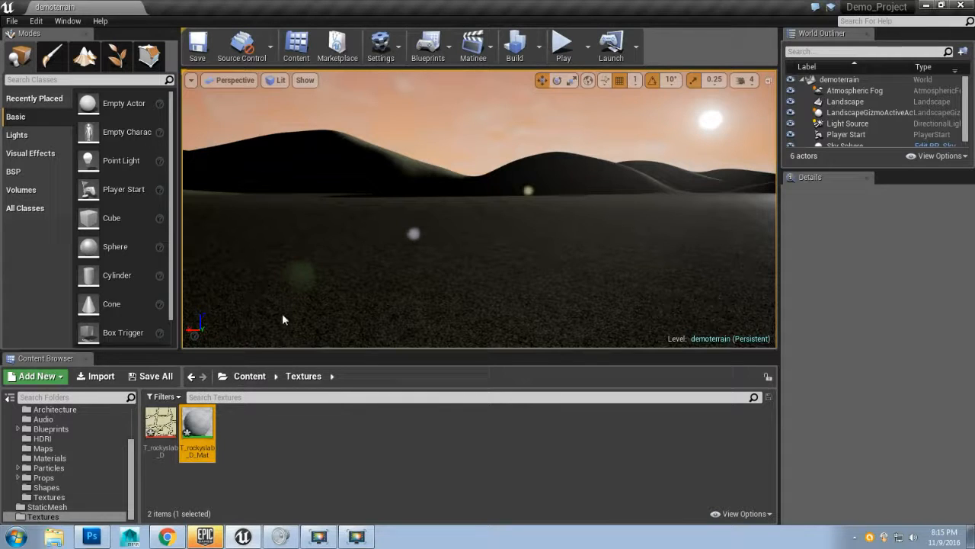
# Step: Select the landscape and assign T_rockyslab_D_Mat as its Landscape Material
pyautogui.click(320, 323)
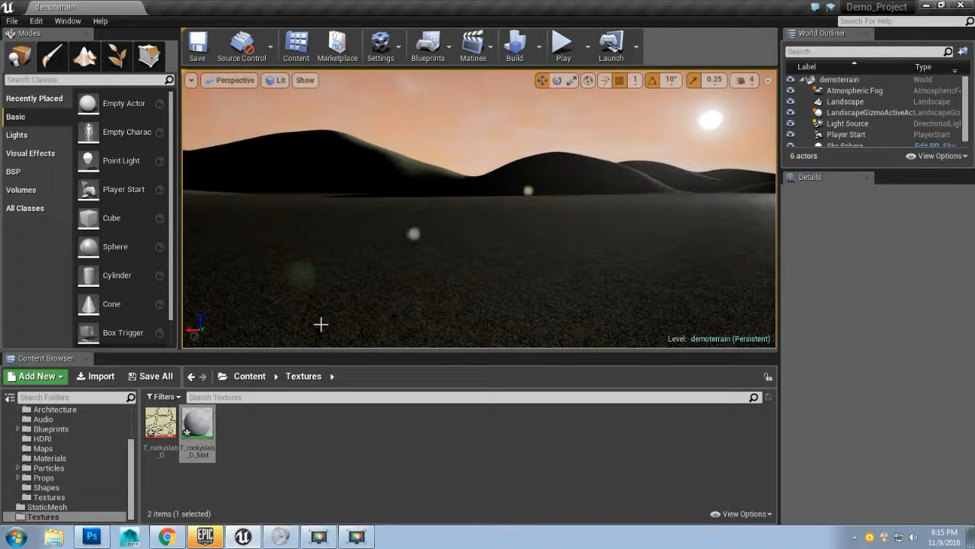
pyautogui.click(349, 271)
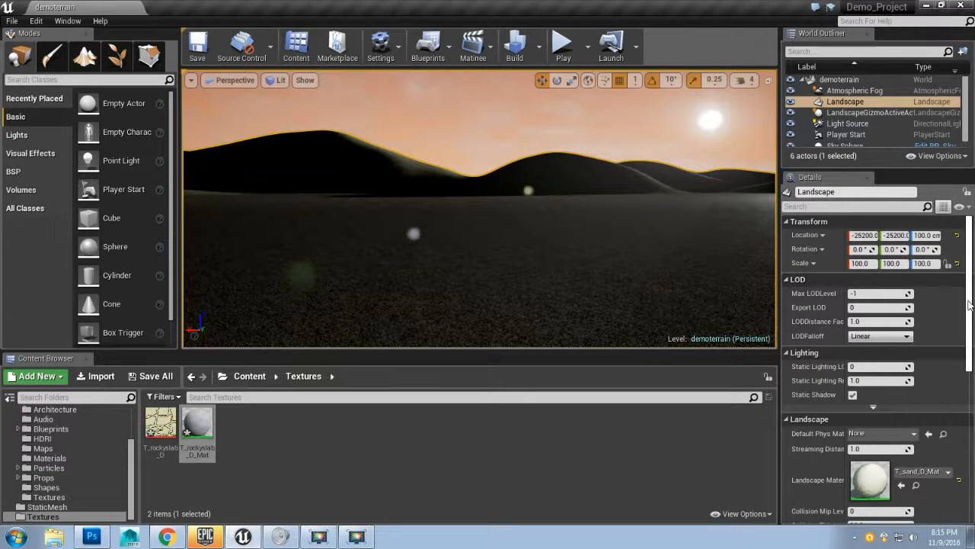
pyautogui.scroll(-3, 970, 305)
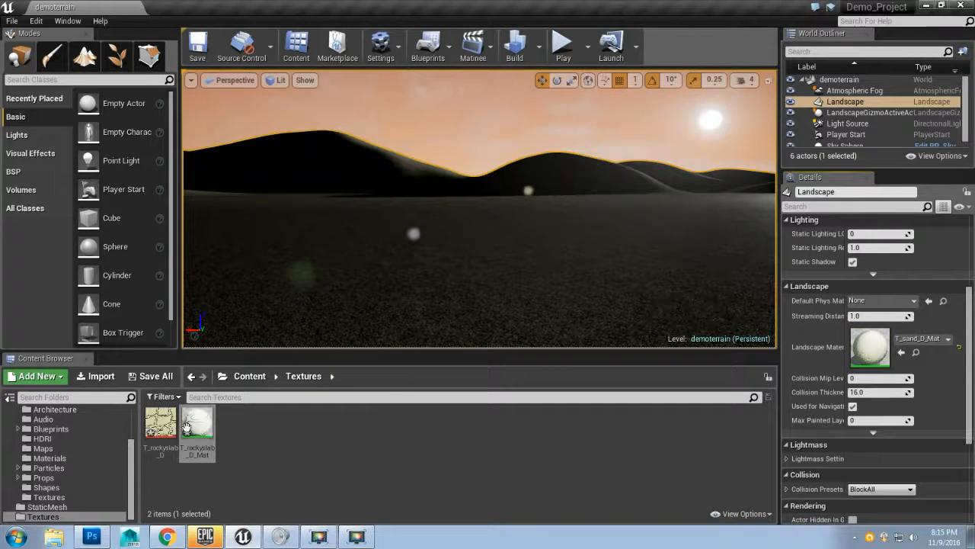
pyautogui.moveTo(194, 427); pyautogui.dragTo(872, 348)
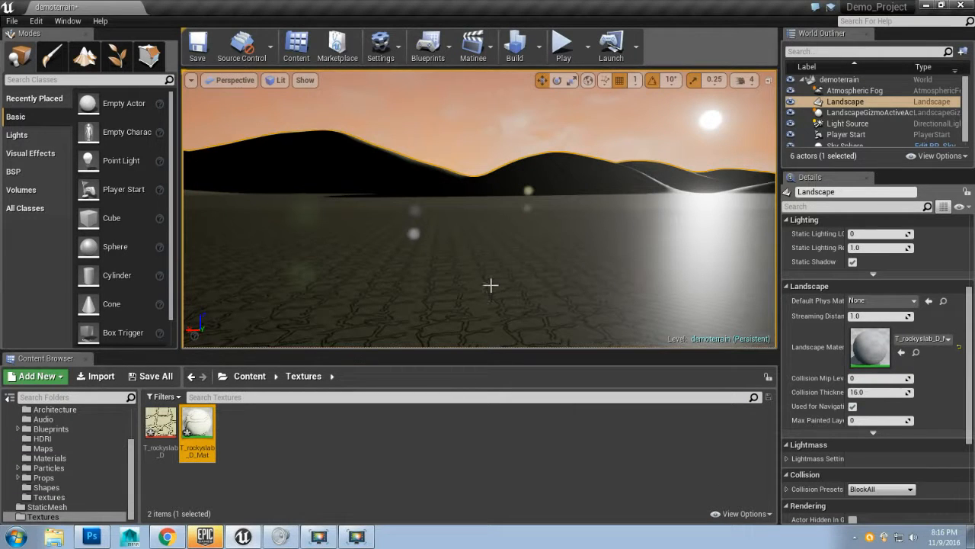
# Step: Fly the viewport camera down to inspect the cracked slab texture on the landscape surface
pyautogui.moveTo(486, 283); pyautogui.dragTo(488, 358)
pyautogui.moveTo(351, 256); pyautogui.dragTo(354, 287)
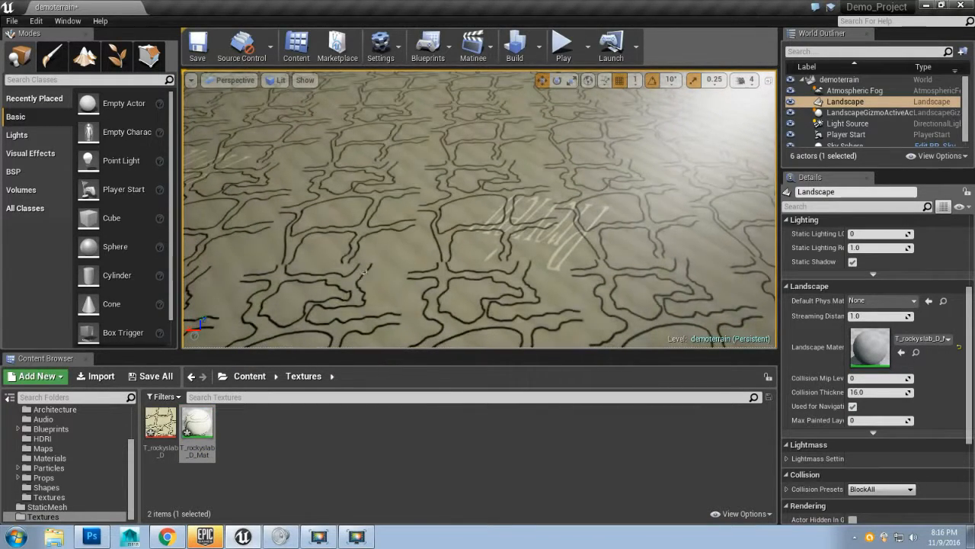
pyautogui.moveTo(393, 280); pyautogui.dragTo(398, 311)
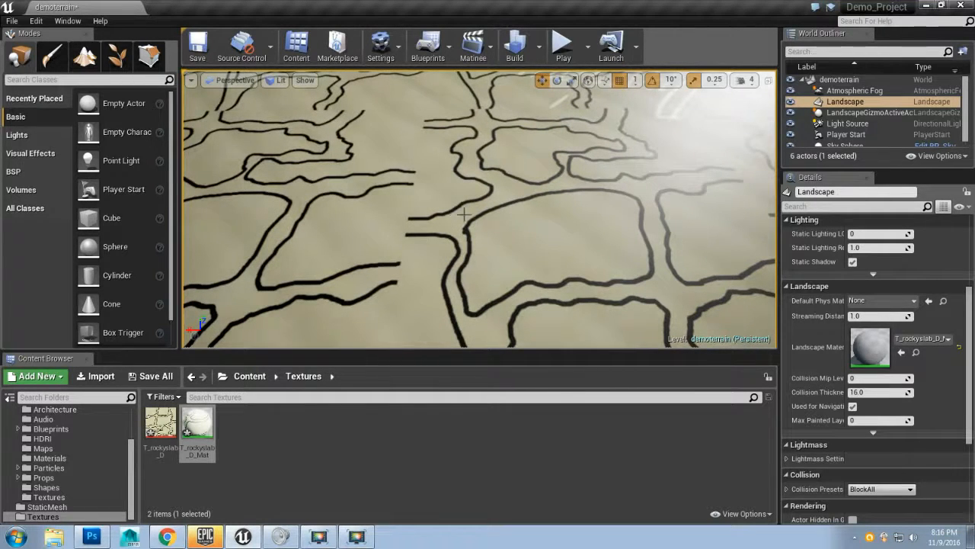
# Step: Orbit and zoom the viewport to examine how the crack texture tiles across the landscape
pyautogui.moveTo(480, 233); pyautogui.dragTo(483, 316)
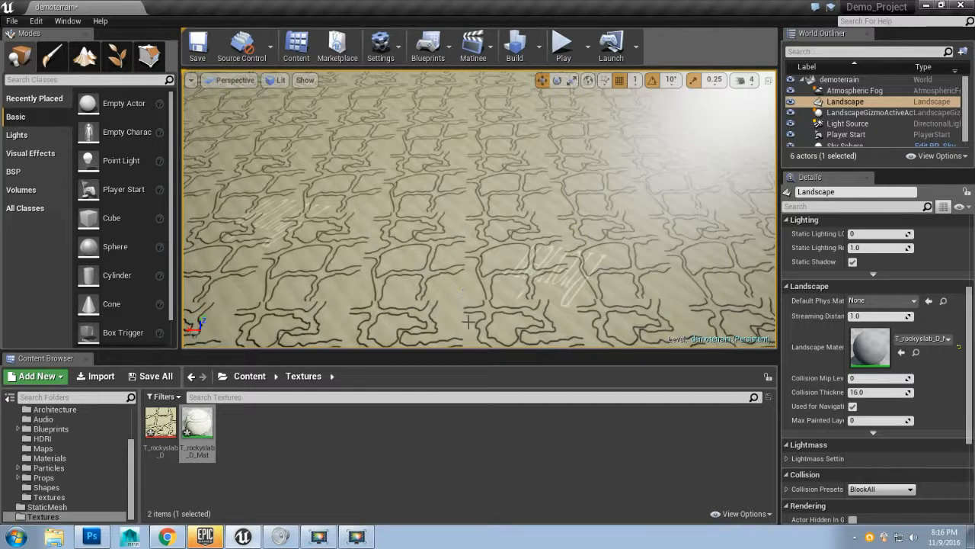
pyautogui.scroll(10, 434, 305)
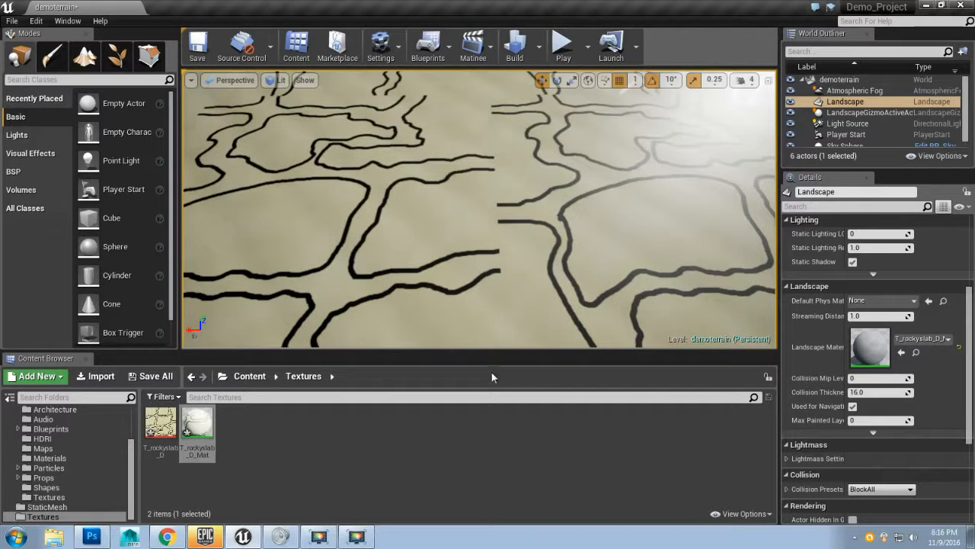
pyautogui.scroll(-4, 491, 244)
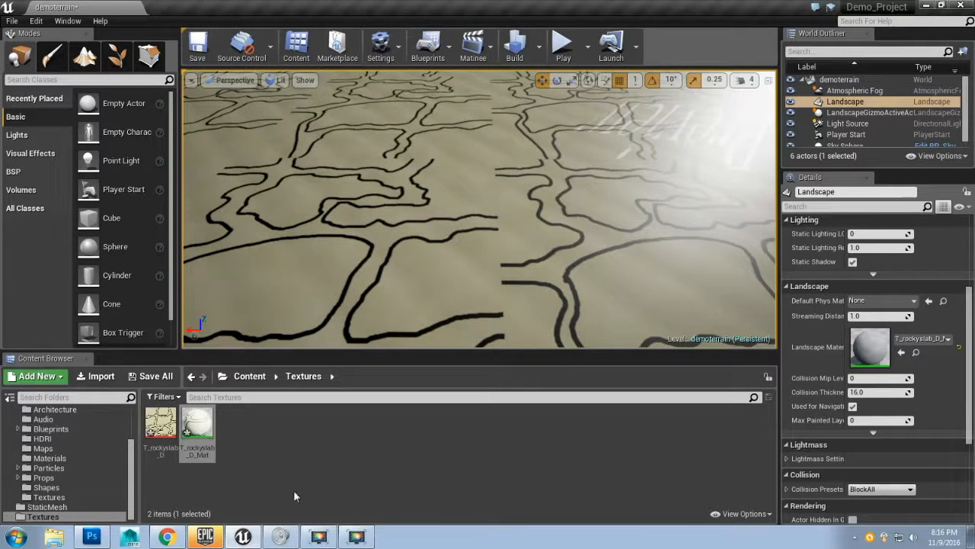
# Step: Switch to Photoshop and offset the cracks layer 1024 pixels right, 0 down, with Wrap Around
pyautogui.click(92, 536)
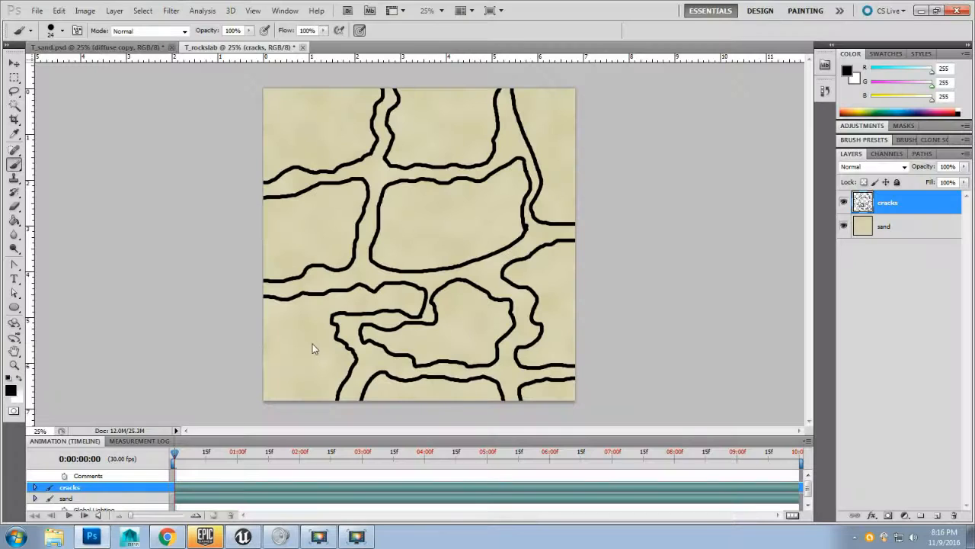
pyautogui.click(171, 11)
pyautogui.click(170, 11)
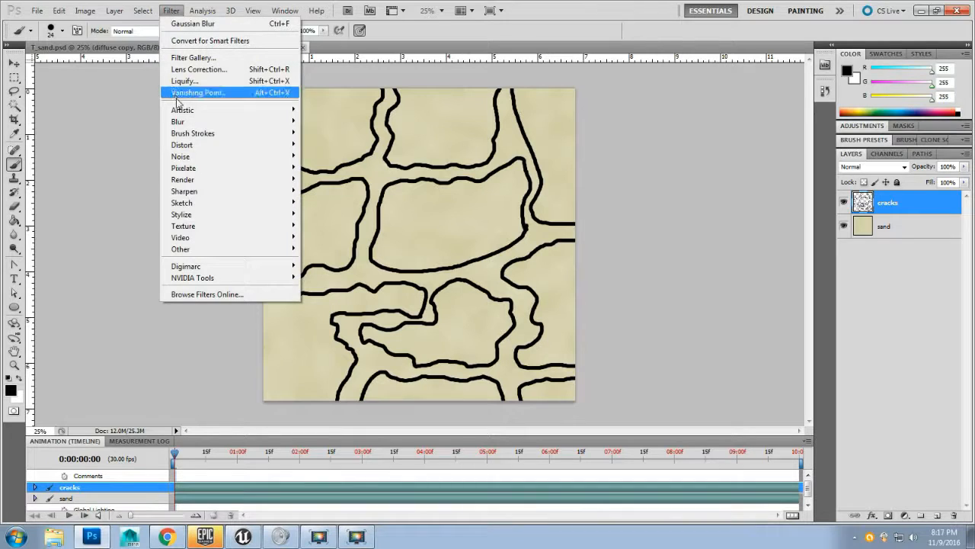
pyautogui.moveTo(245, 249)
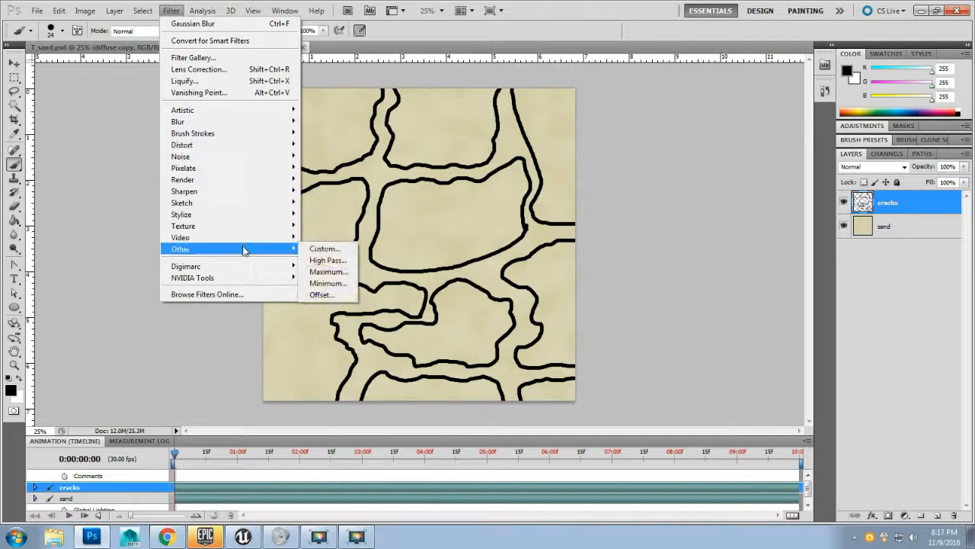
pyautogui.click(326, 295)
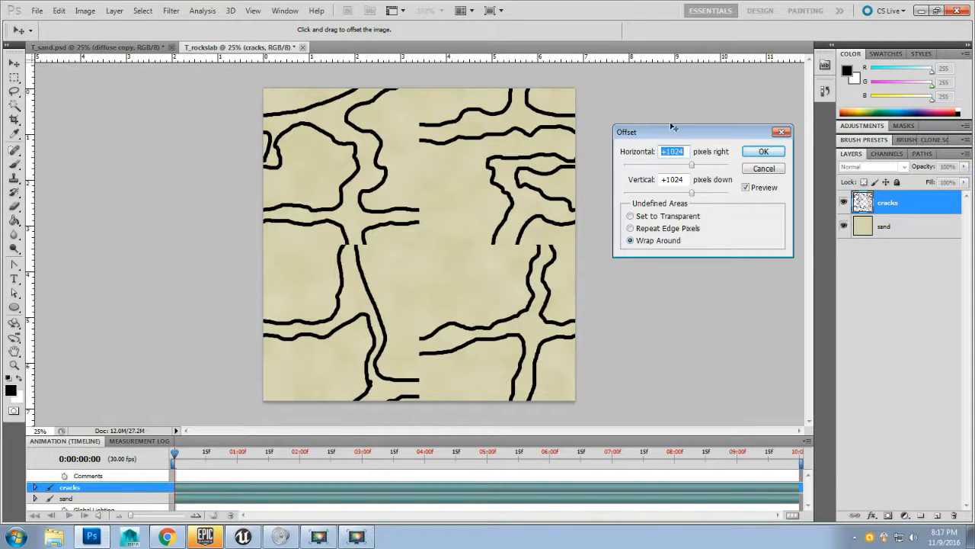
pyautogui.moveTo(650, 140); pyautogui.dragTo(636, 122)
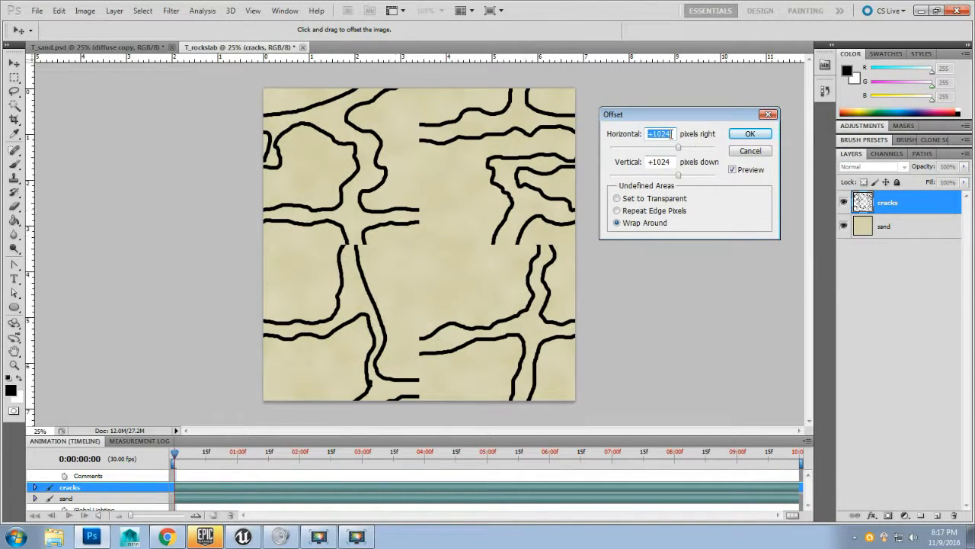
pyautogui.write('0')
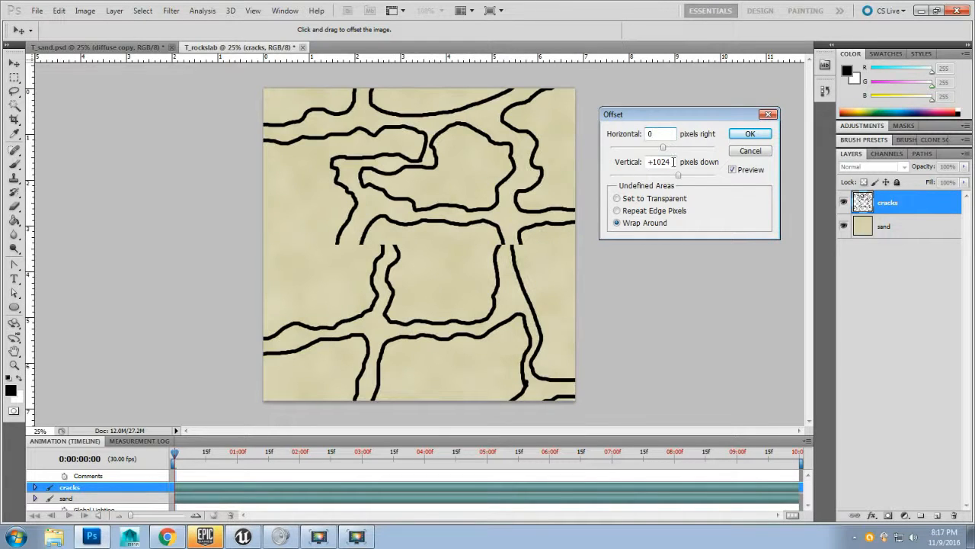
pyautogui.press('Tab')
pyautogui.write('0')
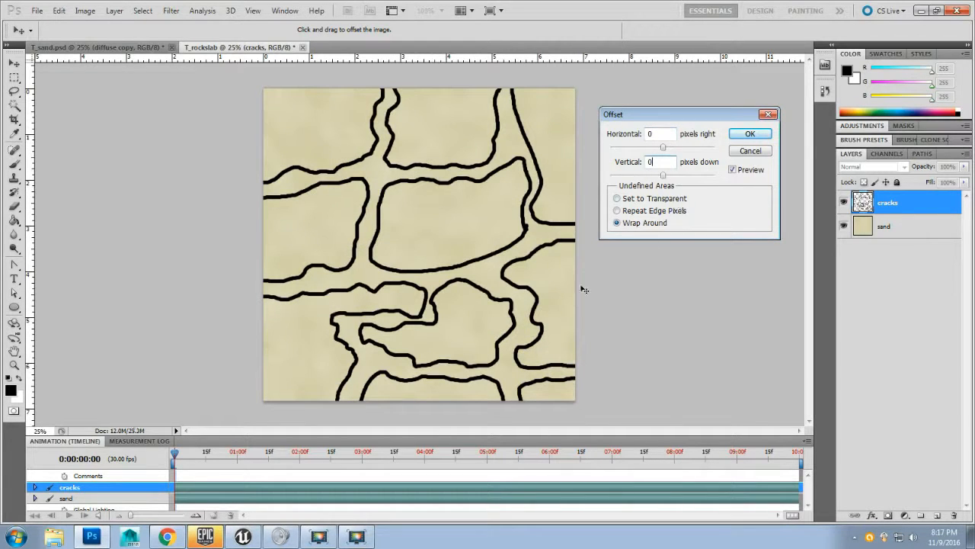
pyautogui.moveTo(662, 119); pyautogui.dragTo(661, 107)
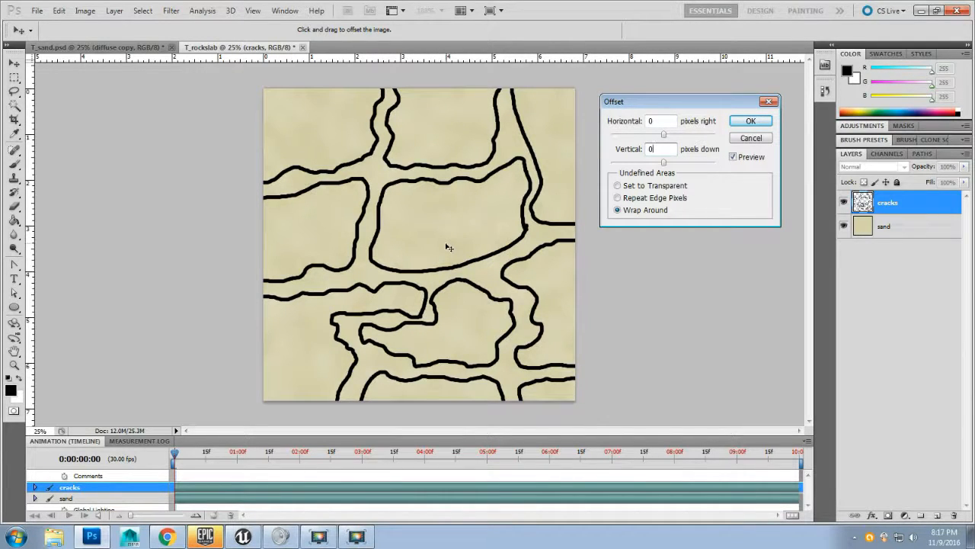
pyautogui.click(663, 120)
pyautogui.write('1024')
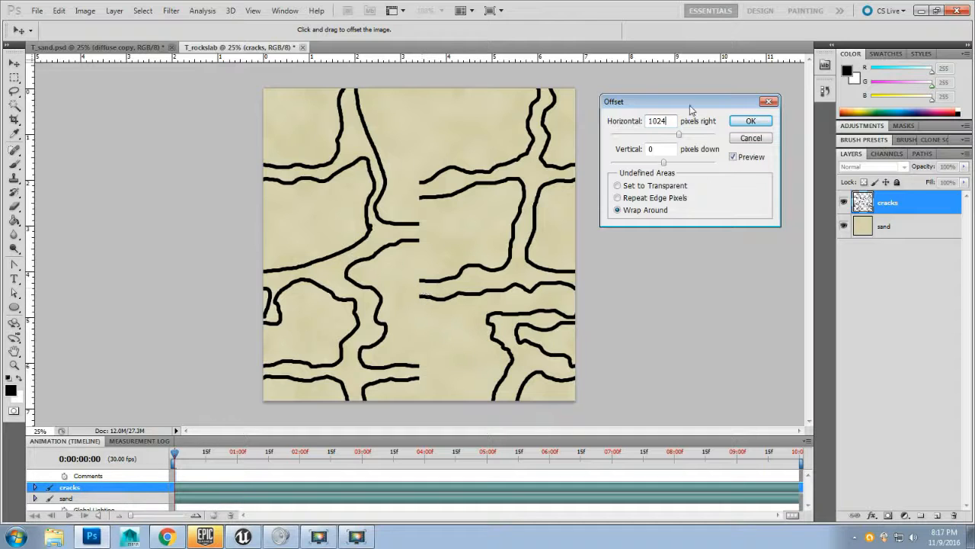
pyautogui.click(749, 122)
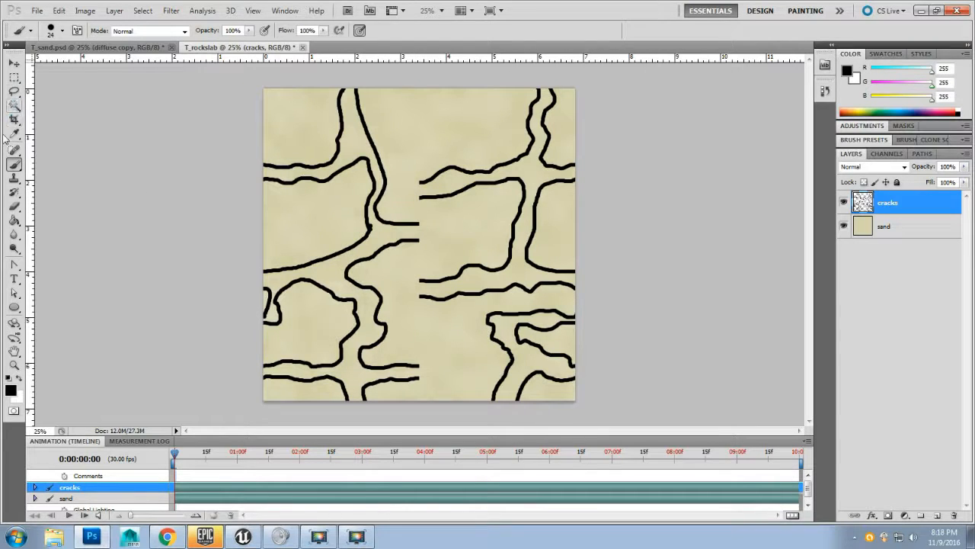
# Step: Erase the mismatched crack ends along the vertical seam and paint new crack lines joining across it
pyautogui.click(13, 206)
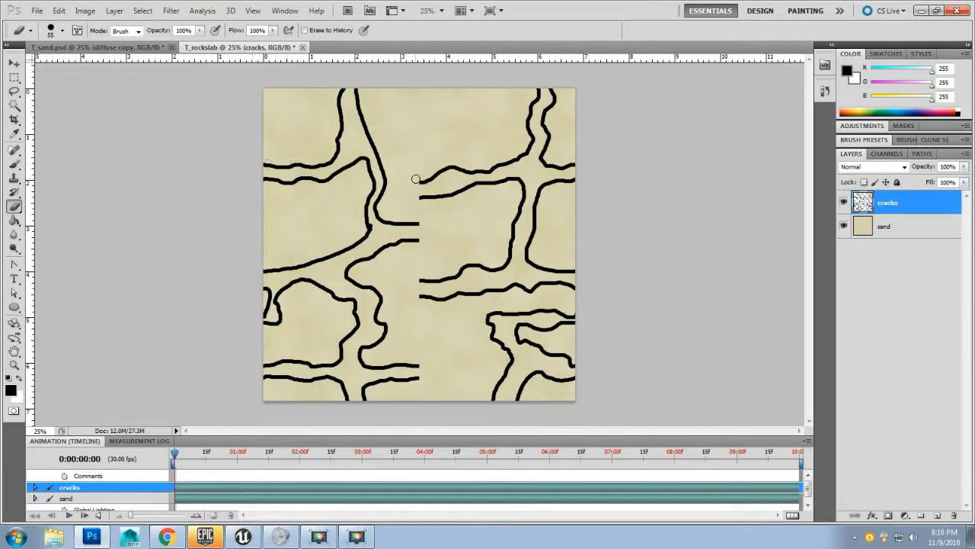
pyautogui.moveTo(416, 178)
pyautogui.mouseDown()
pyautogui.moveTo(418, 204)
pyautogui.moveTo(429, 174)
pyautogui.moveTo(426, 204)
pyautogui.moveTo(436, 173)
pyautogui.moveTo(435, 197)
pyautogui.moveTo(442, 165)
pyautogui.moveTo(438, 216)
pyautogui.moveTo(419, 246)
pyautogui.moveTo(420, 223)
pyautogui.moveTo(406, 246)
pyautogui.moveTo(404, 232)
pyautogui.moveTo(416, 227)
pyautogui.moveTo(419, 245)
pyautogui.moveTo(417, 322)
pyautogui.moveTo(426, 307)
pyautogui.moveTo(417, 272)
pyautogui.moveTo(420, 305)
pyautogui.moveTo(427, 280)
pyautogui.moveTo(426, 301)
pyautogui.moveTo(418, 269)
pyautogui.moveTo(421, 315)
pyautogui.moveTo(434, 299)
pyautogui.moveTo(429, 291)
pyautogui.moveTo(426, 303)
pyautogui.moveTo(434, 271)
pyautogui.moveTo(415, 365)
pyautogui.moveTo(431, 354)
pyautogui.moveTo(411, 383)
pyautogui.moveTo(412, 358)
pyautogui.moveTo(402, 389)
pyautogui.moveTo(404, 356)
pyautogui.mouseUp()
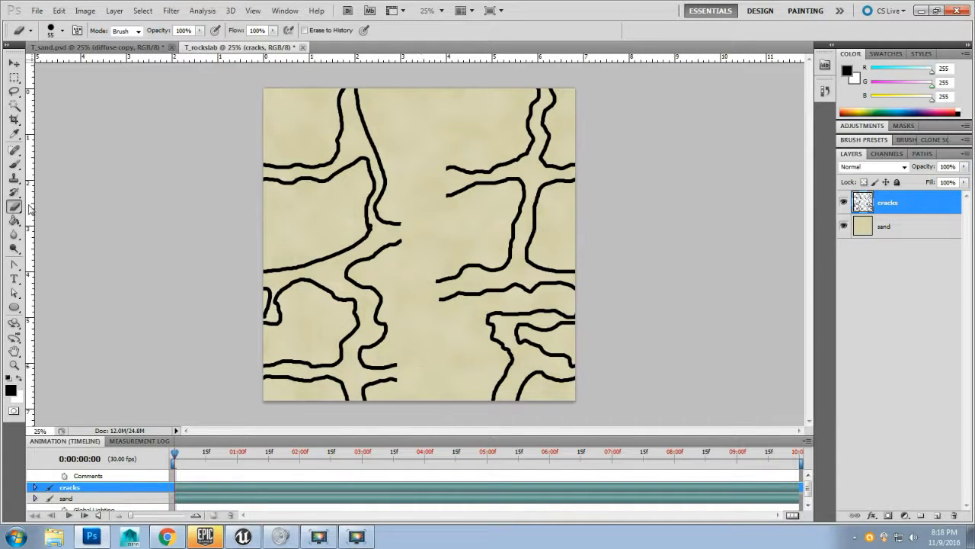
pyautogui.click(14, 163)
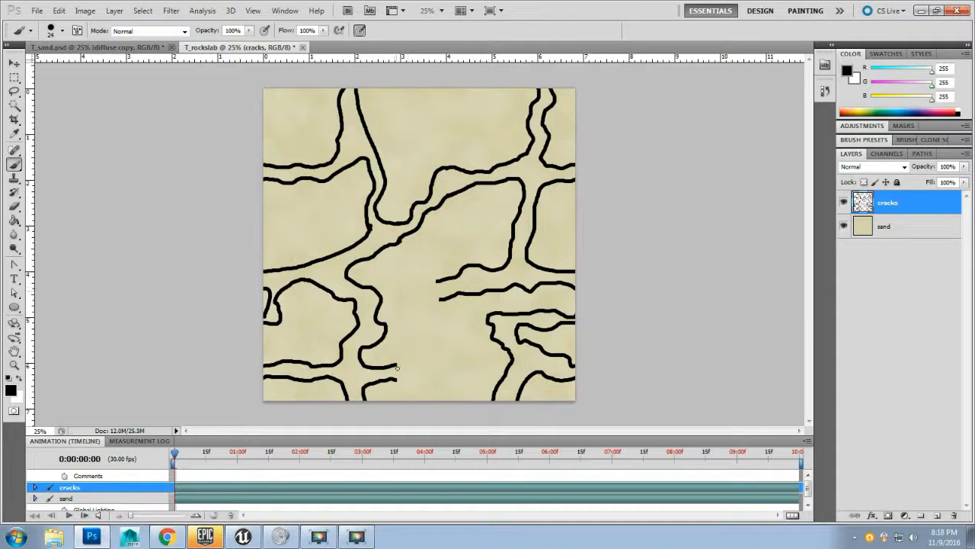
pyautogui.moveTo(404, 359); pyautogui.dragTo(414, 326)
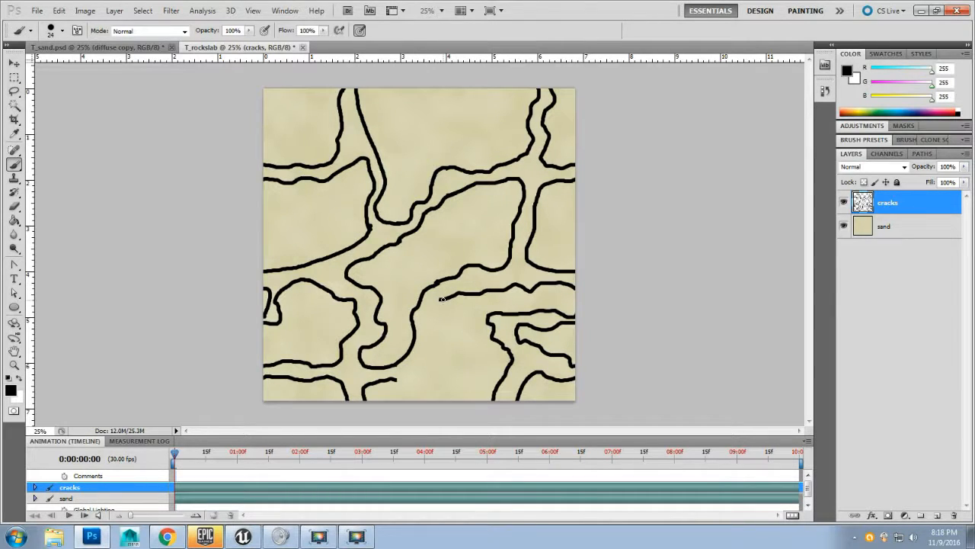
pyautogui.moveTo(434, 328); pyautogui.dragTo(426, 352)
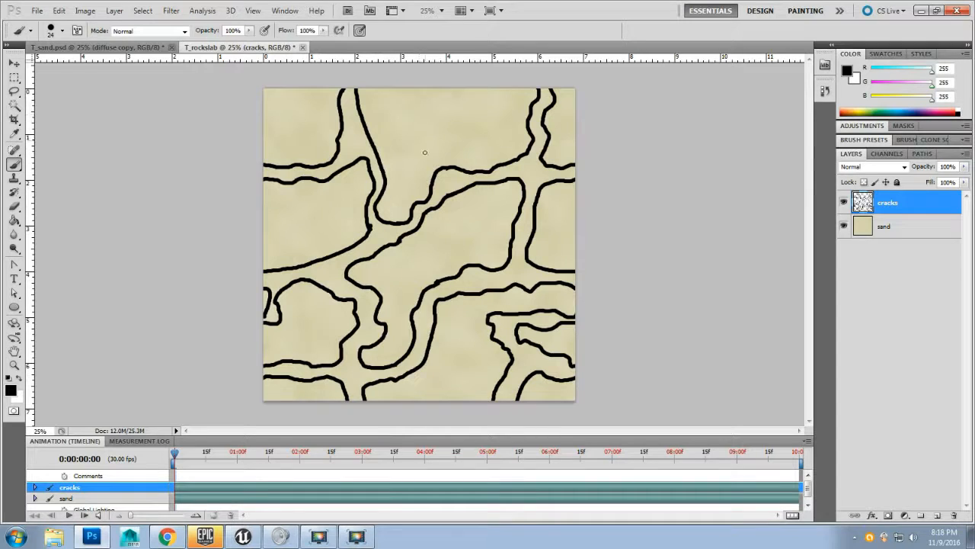
# Step: Offset the cracks layer by 1024 pixels both horizontally and vertically
pyautogui.click(171, 14)
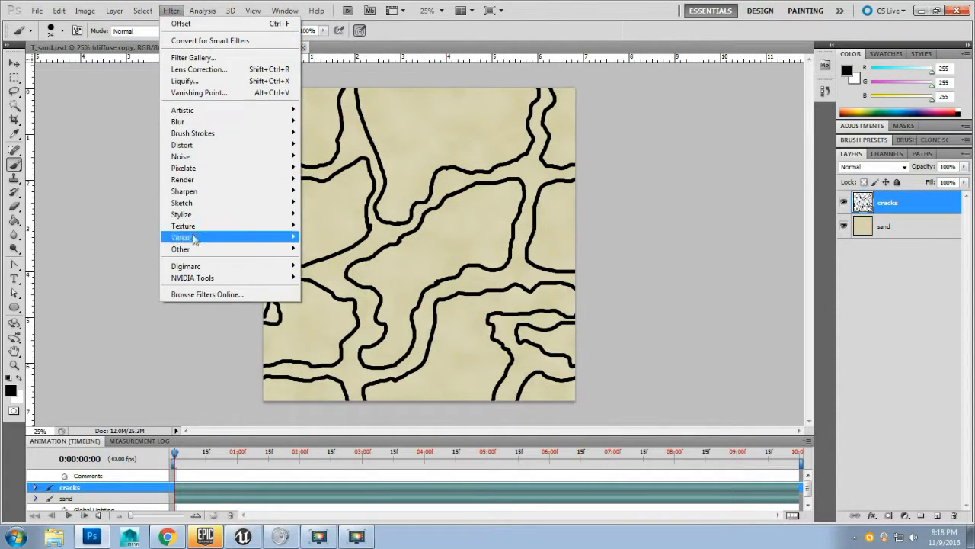
pyautogui.moveTo(206, 255)
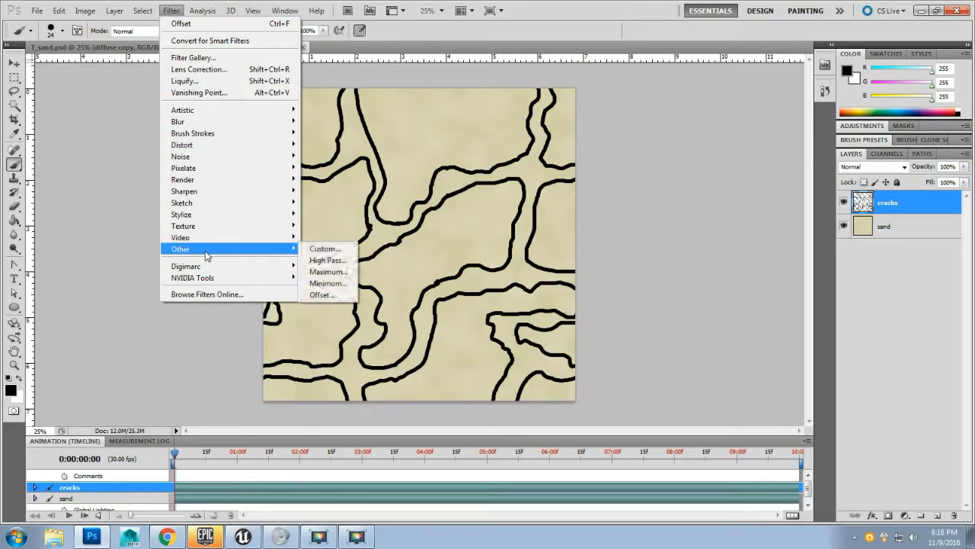
pyautogui.click(323, 294)
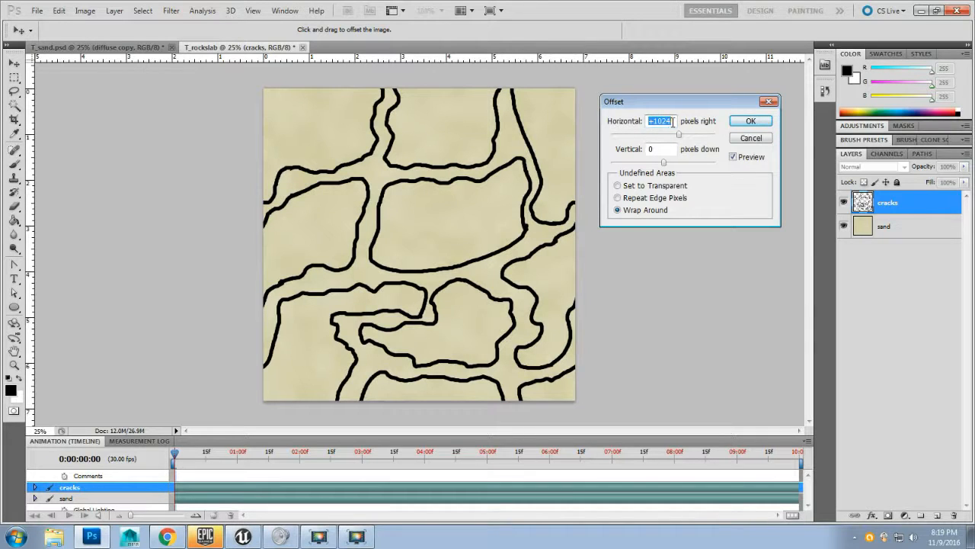
pyautogui.write('0')
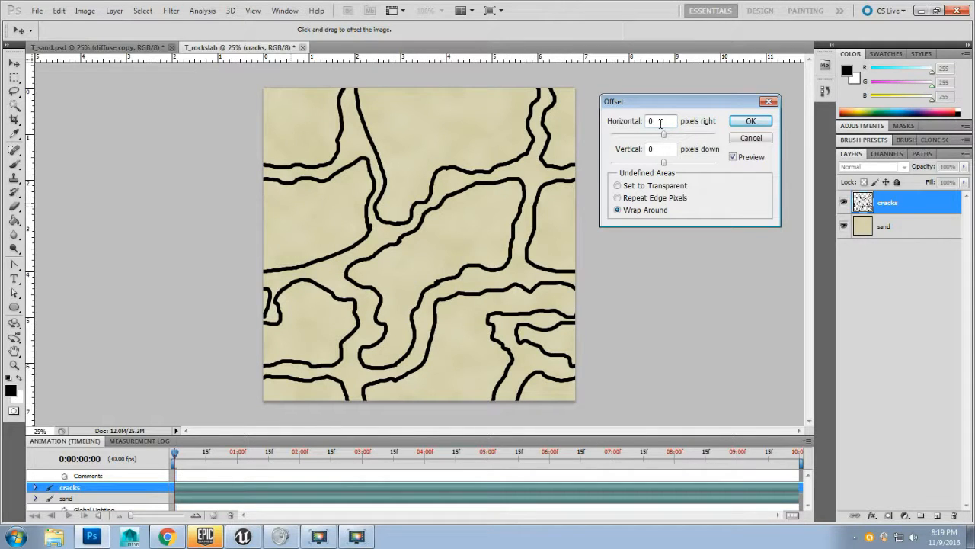
pyautogui.moveTo(660, 123); pyautogui.dragTo(575, 121)
pyautogui.write('1024')
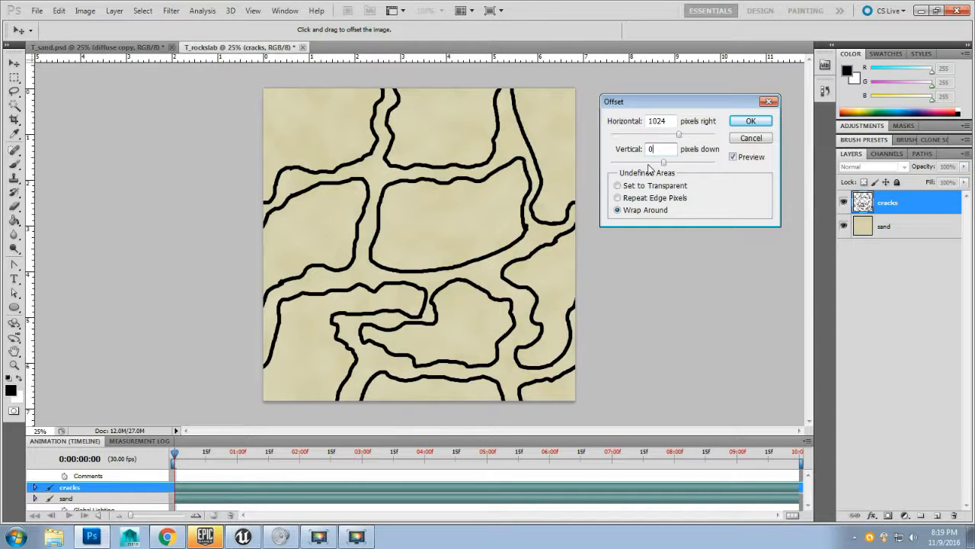
pyautogui.write('1024')
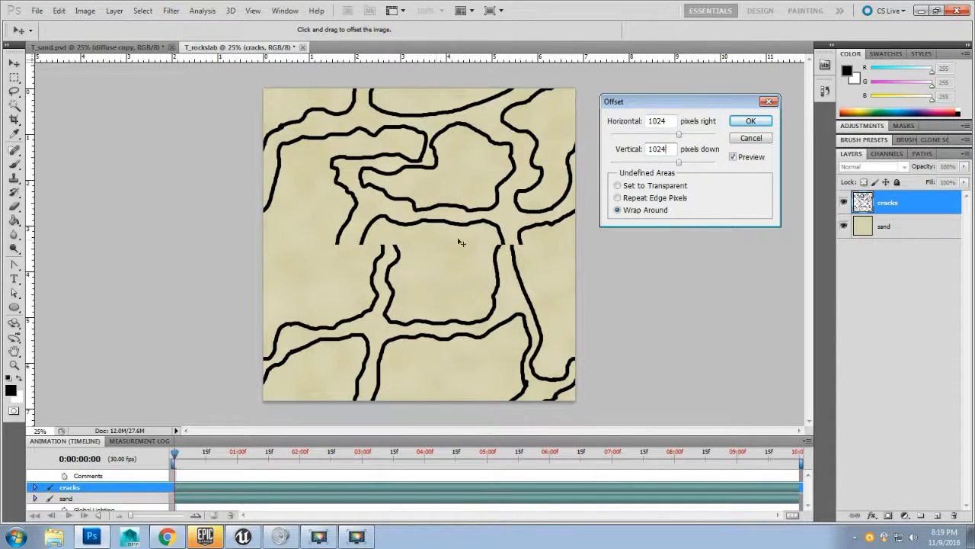
pyautogui.click(747, 123)
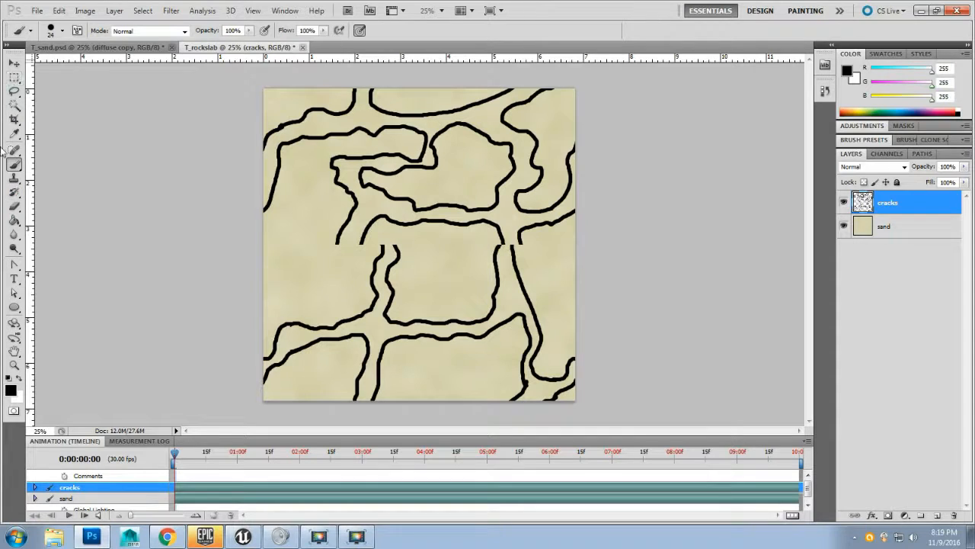
# Step: Erase the broken crack ends along the horizontal seam and paint a connecting crack line across it
pyautogui.click(13, 206)
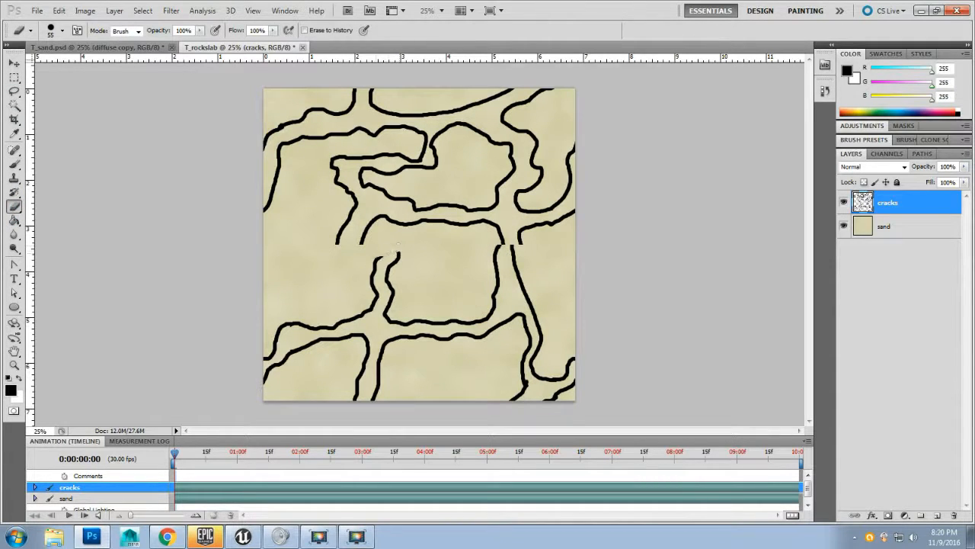
pyautogui.moveTo(394, 247)
pyautogui.mouseDown()
pyautogui.moveTo(335, 242)
pyautogui.moveTo(530, 243)
pyautogui.moveTo(490, 253)
pyautogui.moveTo(526, 249)
pyautogui.moveTo(499, 243)
pyautogui.moveTo(532, 239)
pyautogui.mouseUp()
pyautogui.click(14, 167)
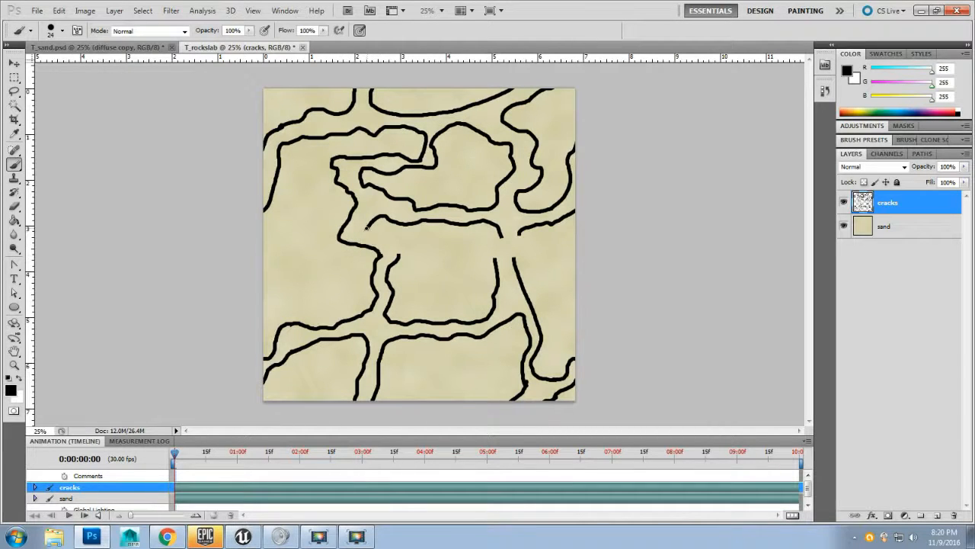
pyautogui.moveTo(372, 233); pyautogui.dragTo(393, 241)
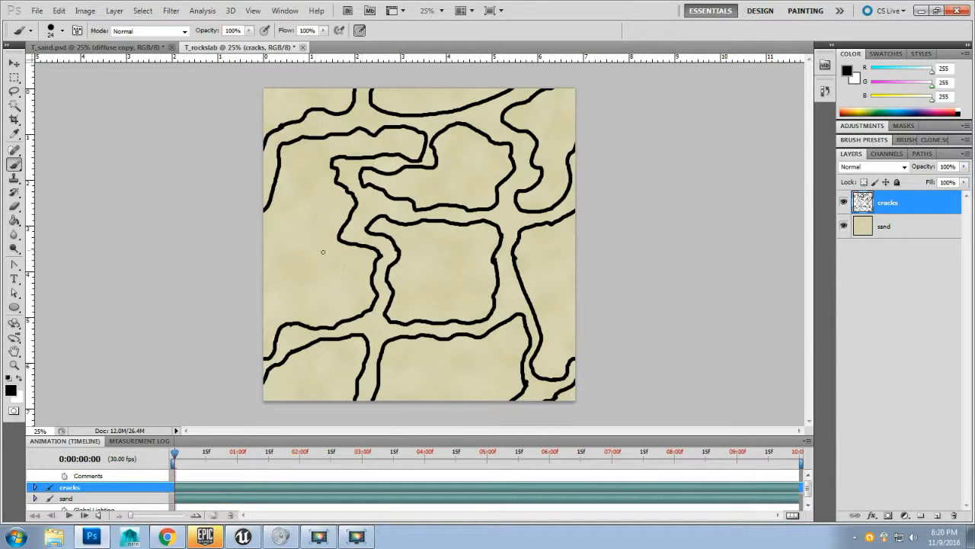
# Step: Offset the cracks layer again by 1024 pixels horizontally and 1024 pixels vertically with Wrap Around
pyautogui.click(171, 10)
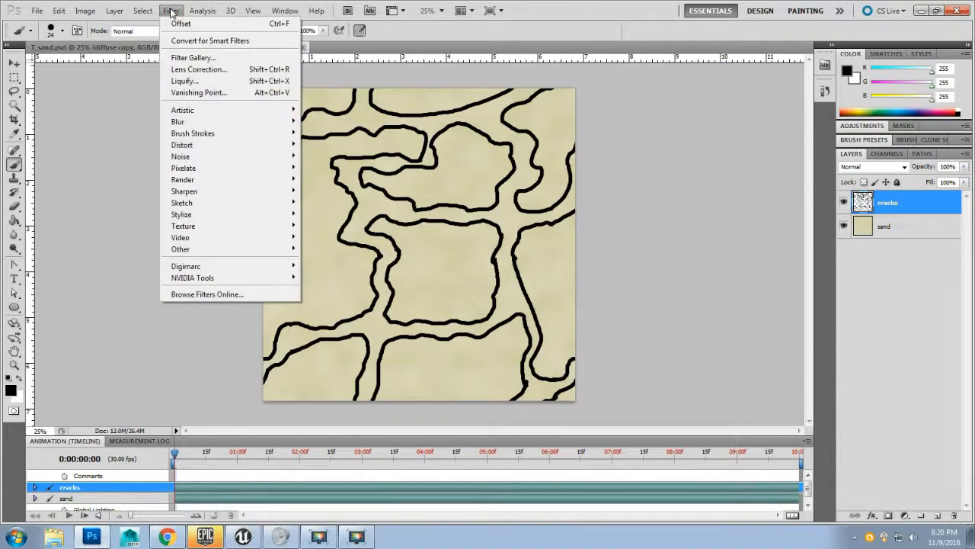
pyautogui.moveTo(183, 250)
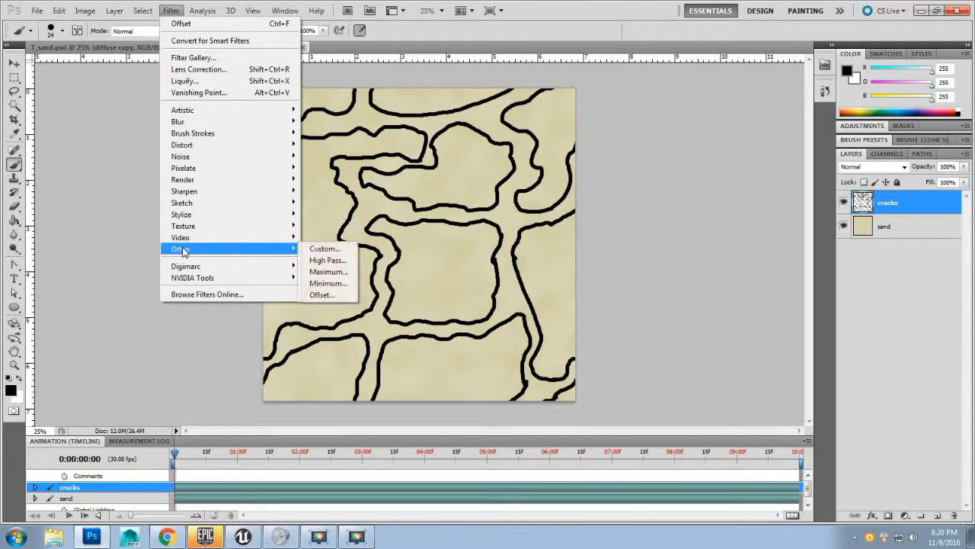
pyautogui.click(321, 294)
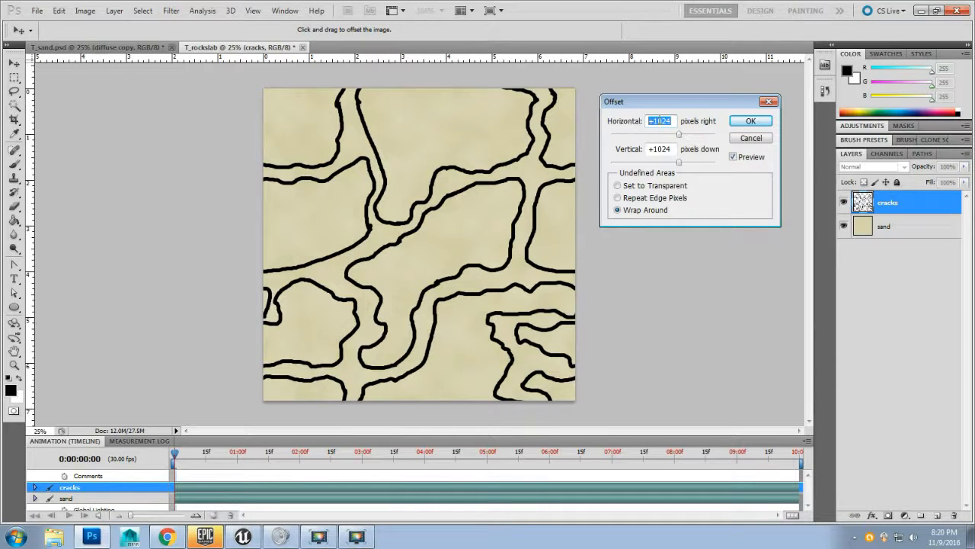
pyautogui.write('0')
pyautogui.doubleClick(675, 149)
pyautogui.write('0')
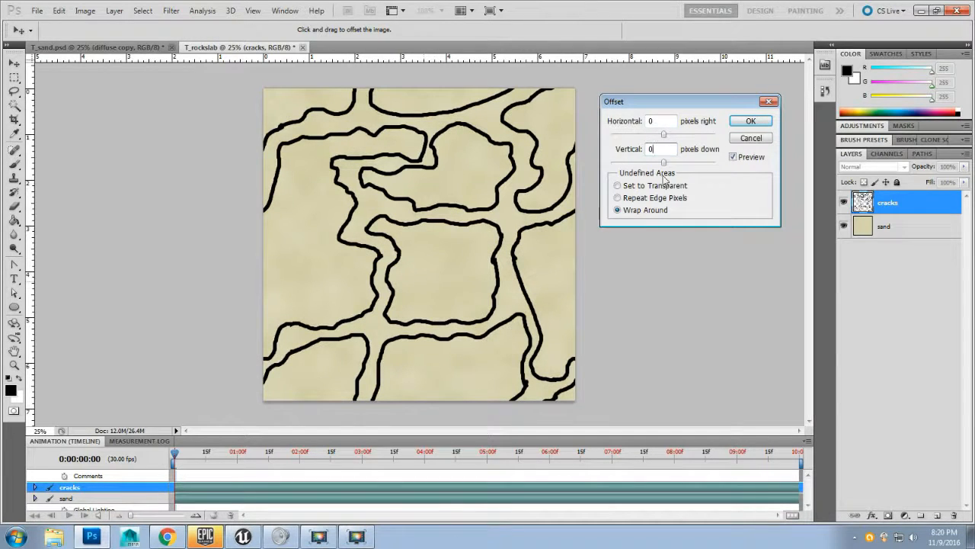
pyautogui.hotkey('shift', 'Tab')
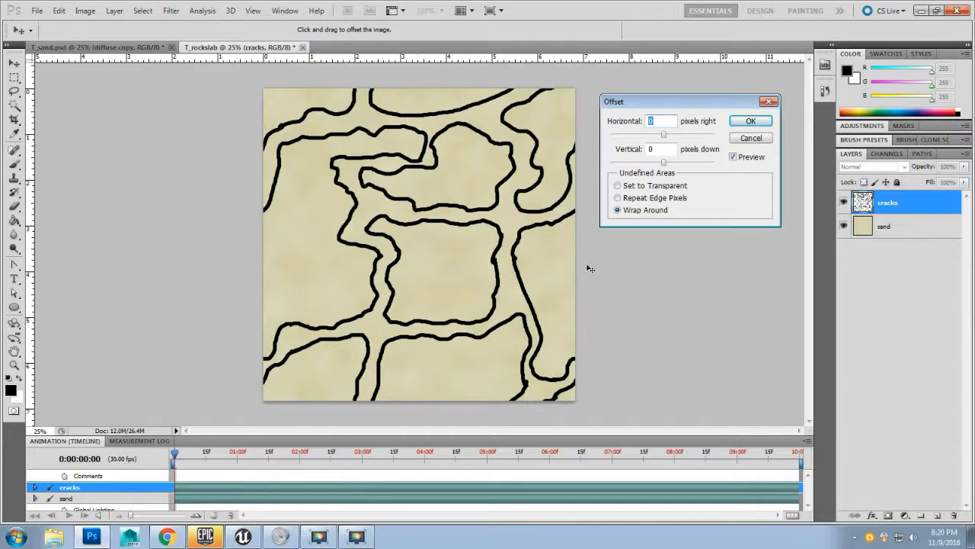
pyautogui.write('1024')
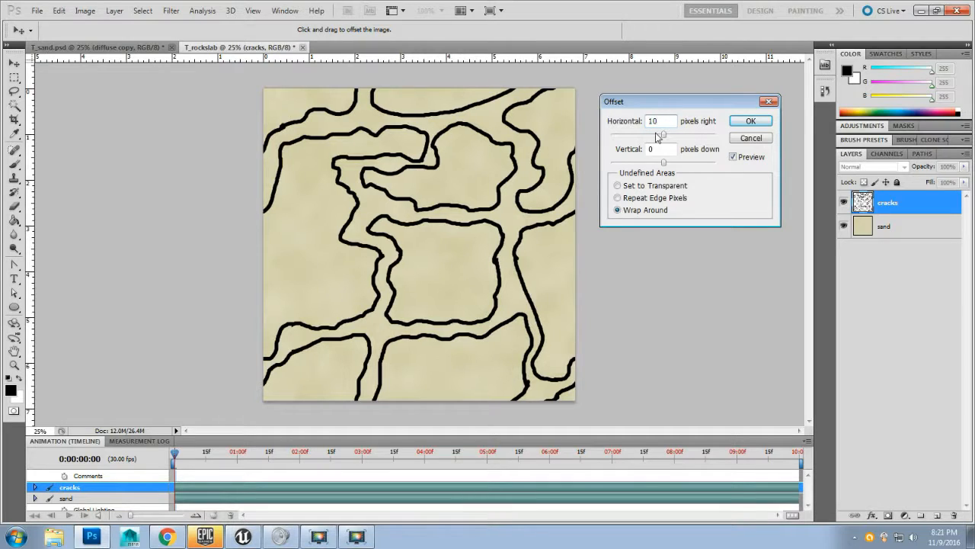
pyautogui.press('Tab')
pyautogui.write('1024')
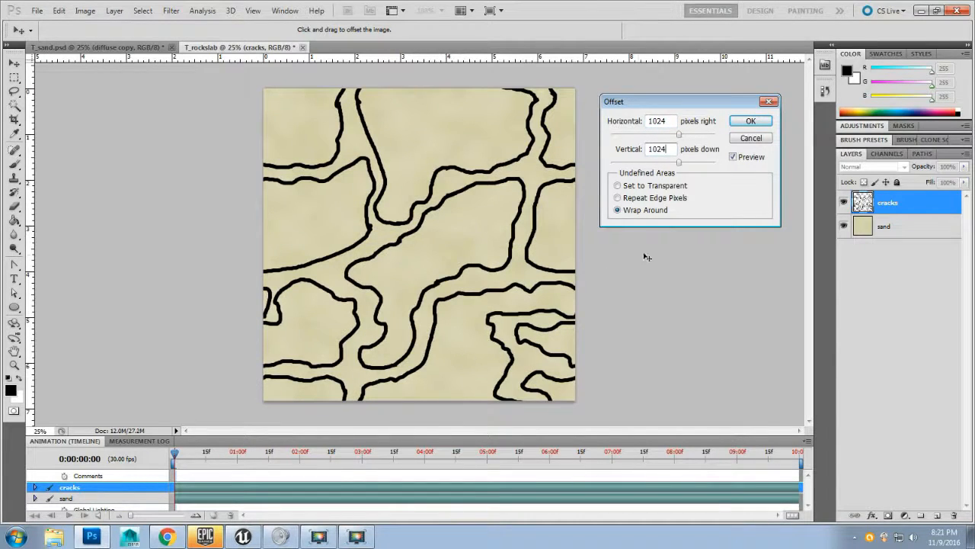
pyautogui.click(750, 120)
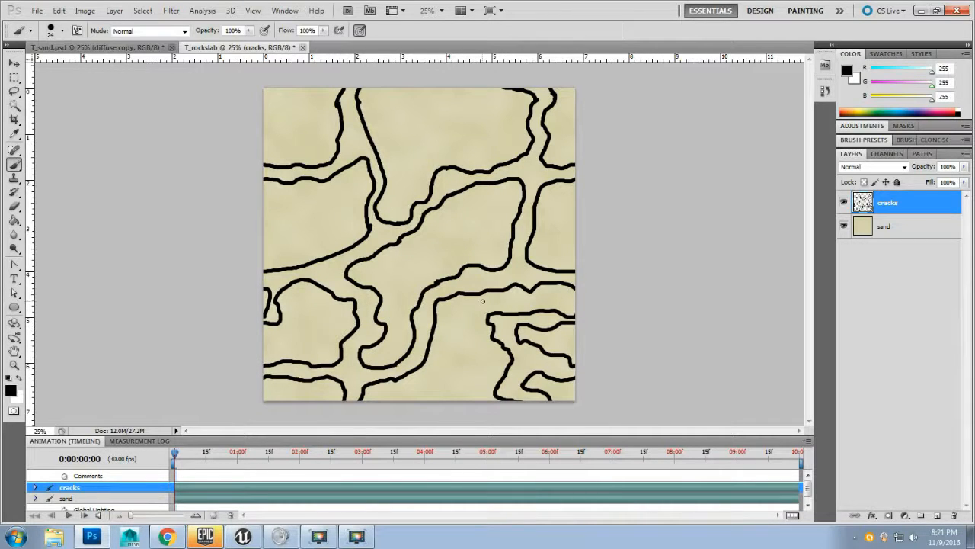
# Step: Save the image as a Targa copy overwriting T_rockyslab_D.tga in Texture Maps, at 24 bits/pixel
pyautogui.click(37, 10)
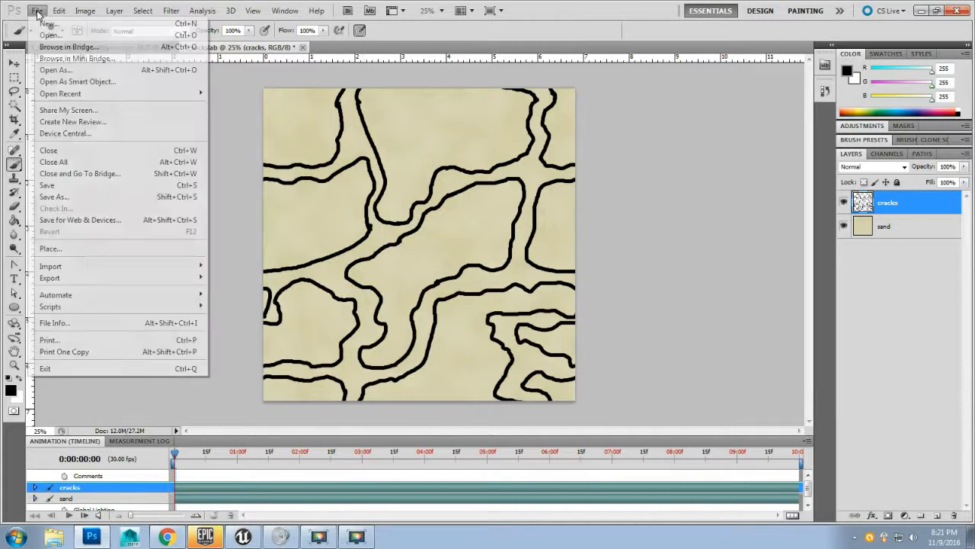
pyautogui.click(67, 197)
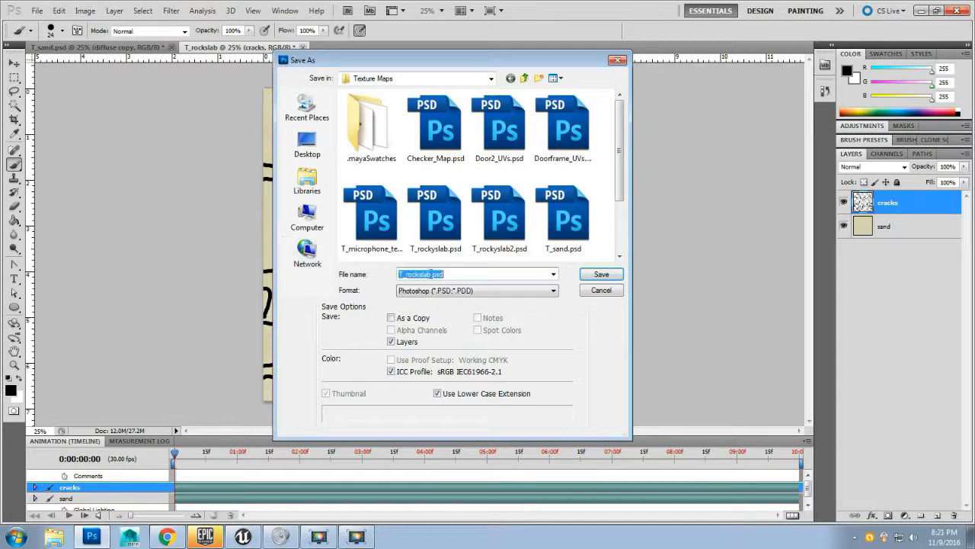
pyautogui.click(488, 290)
pyautogui.click(485, 458)
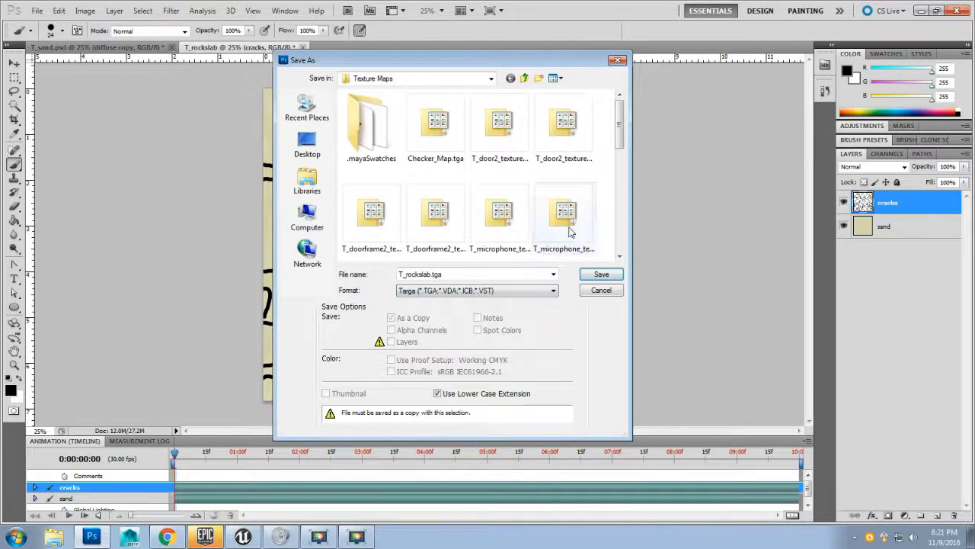
pyautogui.moveTo(619, 126); pyautogui.dragTo(620, 211)
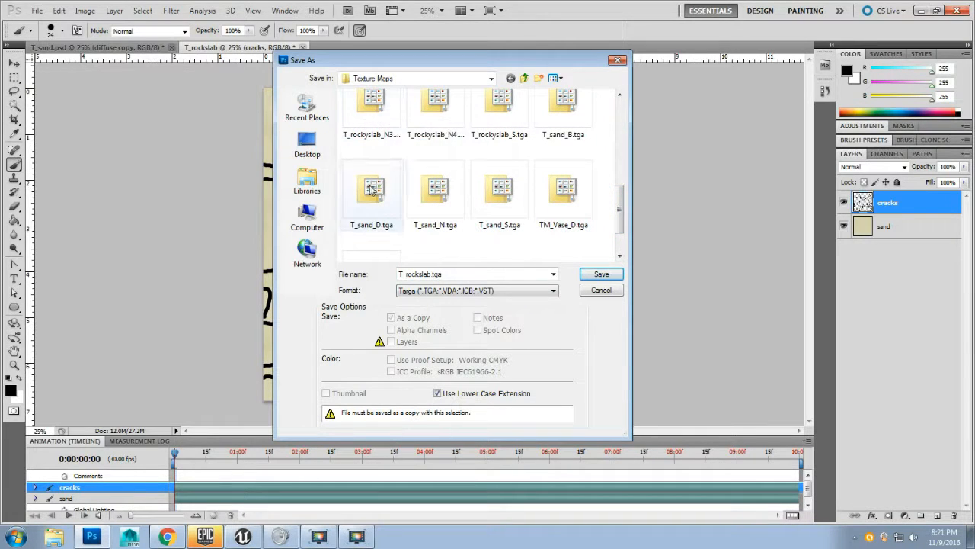
pyautogui.click(432, 124)
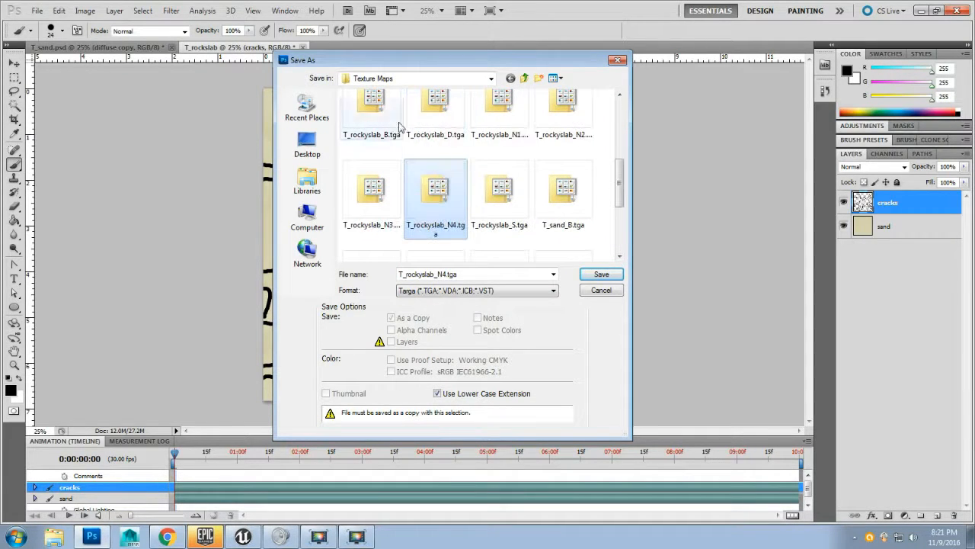
pyautogui.click(440, 121)
pyautogui.click(602, 273)
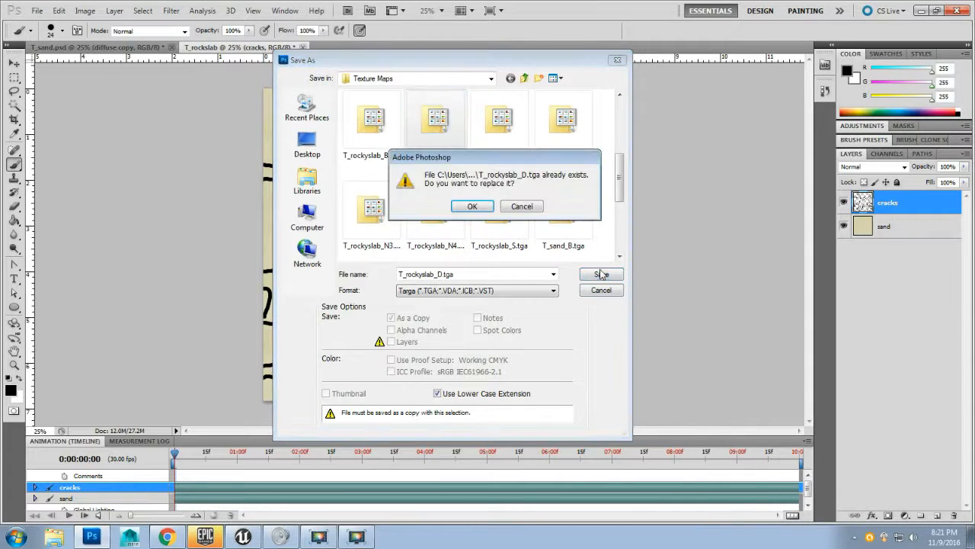
pyautogui.click(475, 205)
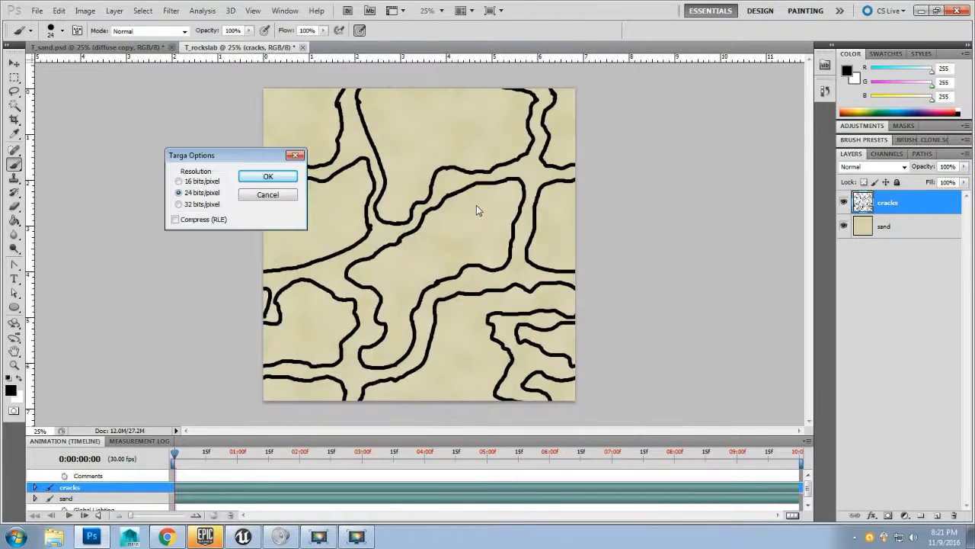
pyautogui.click(267, 177)
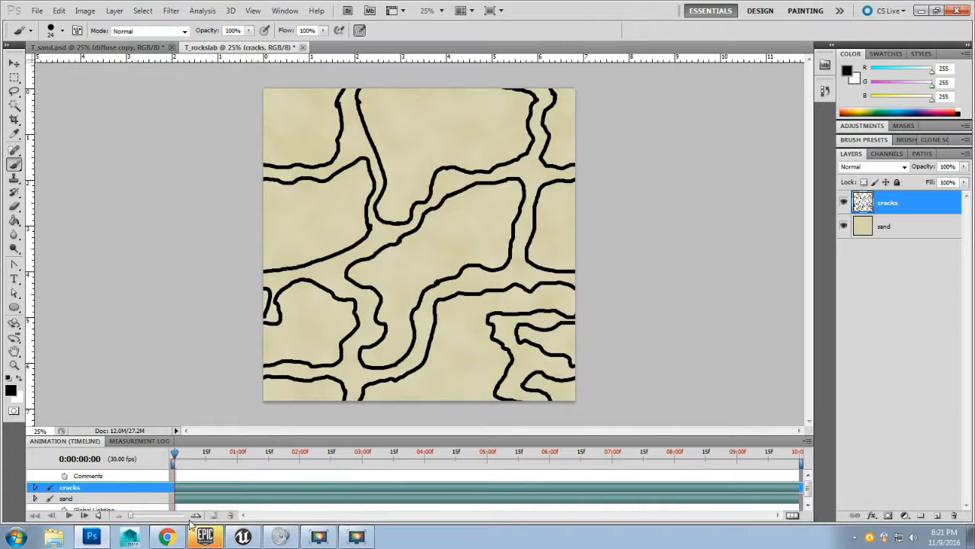
# Step: Switch to Unreal, reimport the T_rockyslab_D texture and inspect its tiling across the landscape
pyautogui.click(252, 537)
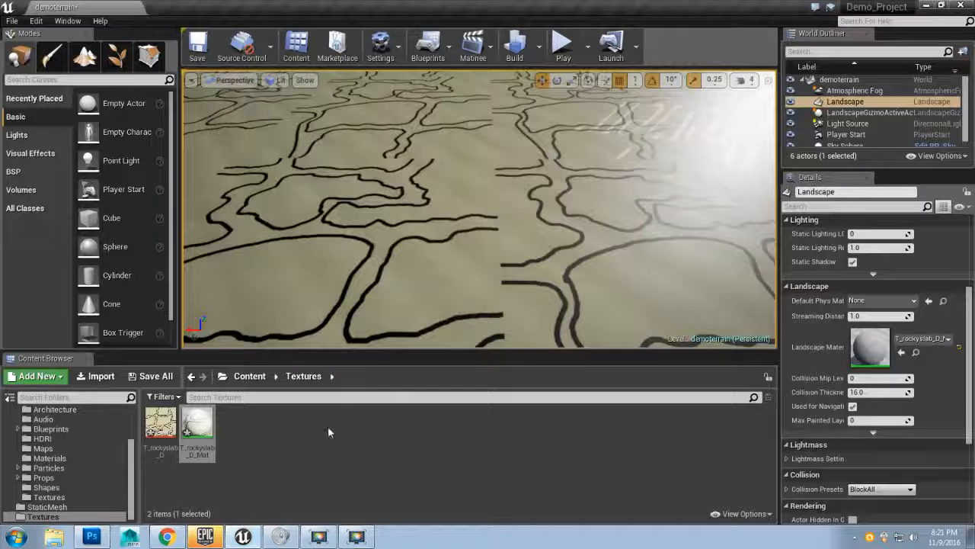
pyautogui.rightClick(157, 421)
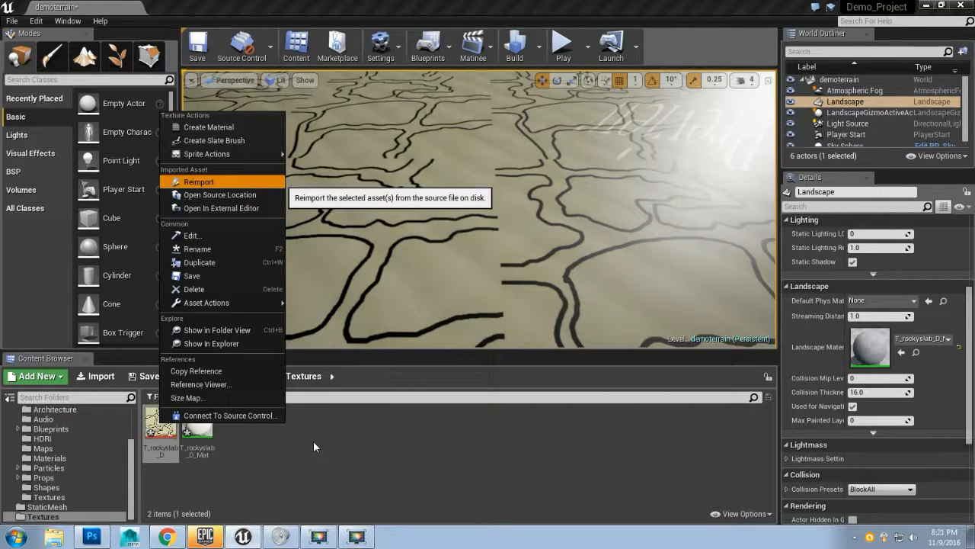
pyautogui.press('Return')
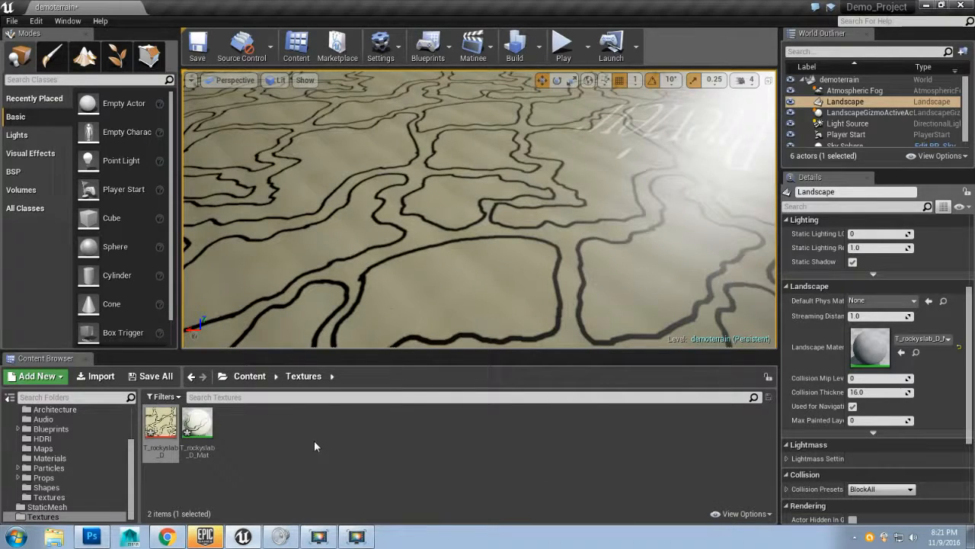
pyautogui.moveTo(412, 264)
pyautogui.mouseDown()
pyautogui.moveTo(412, 205)
pyautogui.moveTo(412, 266)
pyautogui.moveTo(413, 248)
pyautogui.moveTo(407, 255)
pyautogui.moveTo(365, 232)
pyautogui.moveTo(480, 233)
pyautogui.moveTo(480, 255)
pyautogui.moveTo(461, 236)
pyautogui.moveTo(421, 248)
pyautogui.mouseUp()
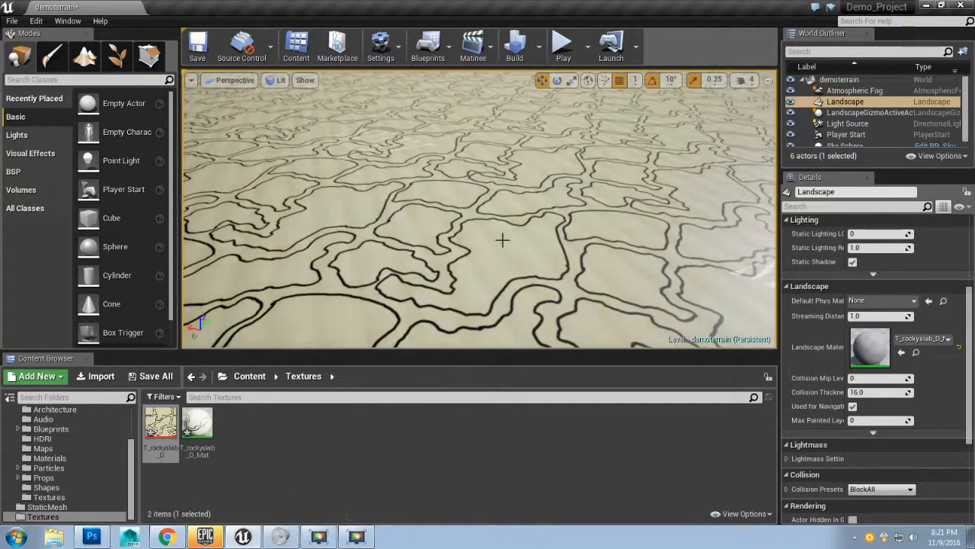
pyautogui.moveTo(503, 240); pyautogui.dragTo(489, 309)
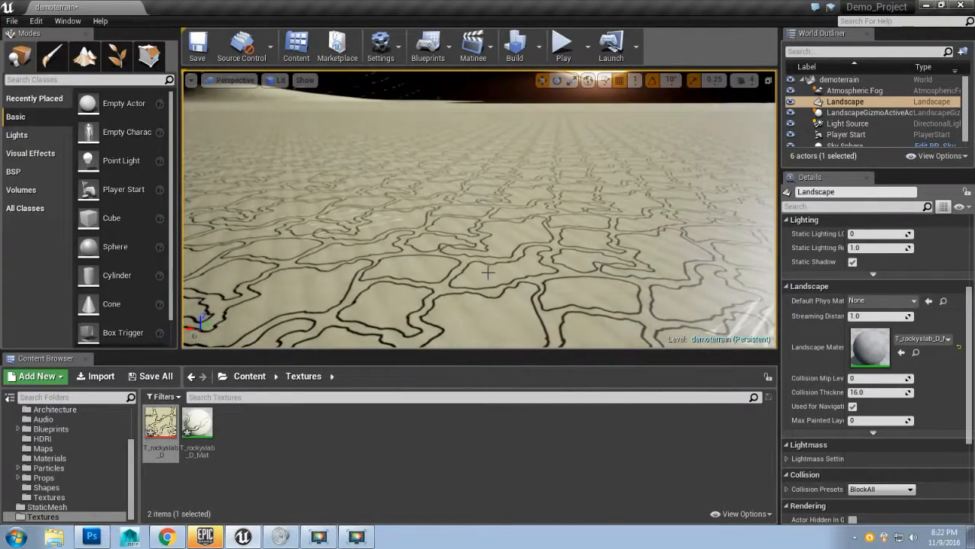
pyautogui.moveTo(471, 252); pyautogui.dragTo(471, 294)
pyautogui.moveTo(471, 252); pyautogui.dragTo(450, 243)
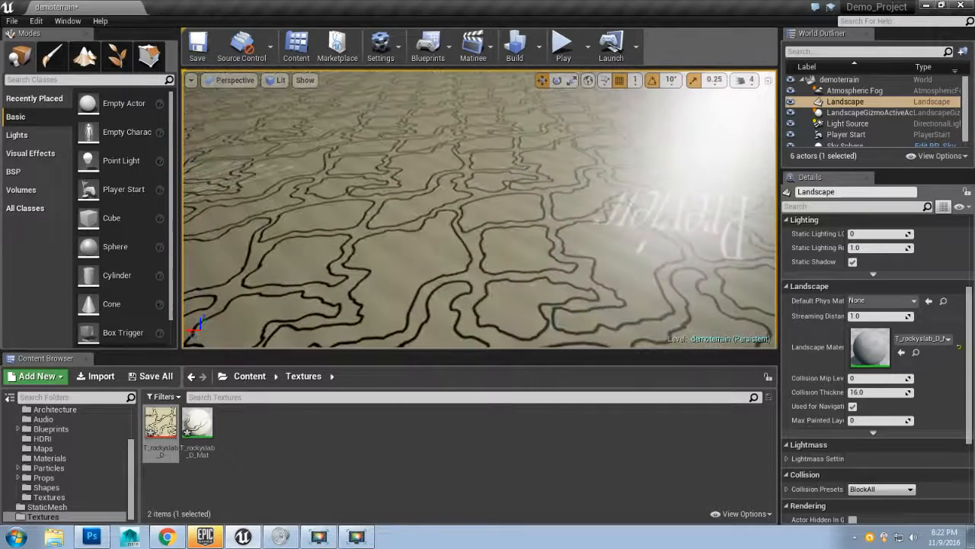
# Step: Return to Photoshop and add a new layer named rock beneath the cracks layer
pyautogui.click(91, 537)
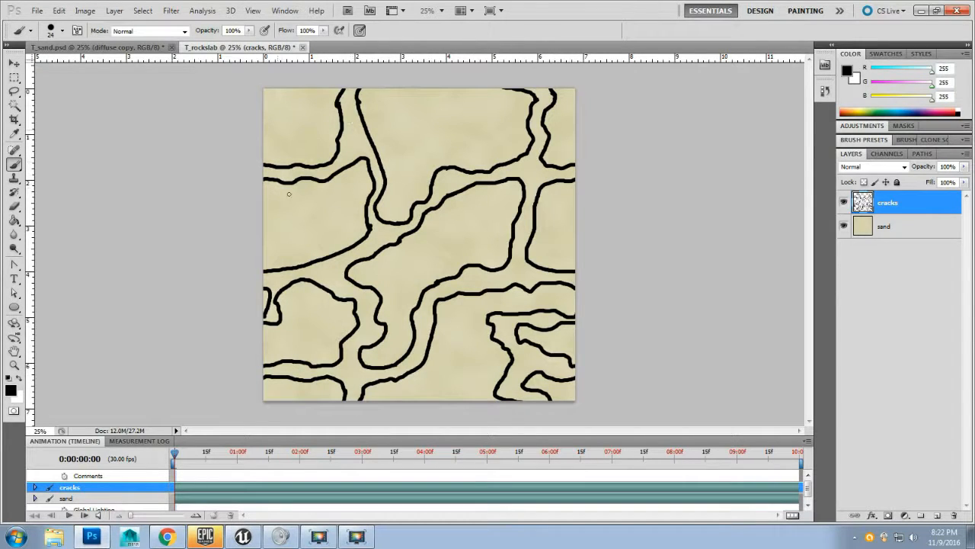
pyautogui.click(938, 517)
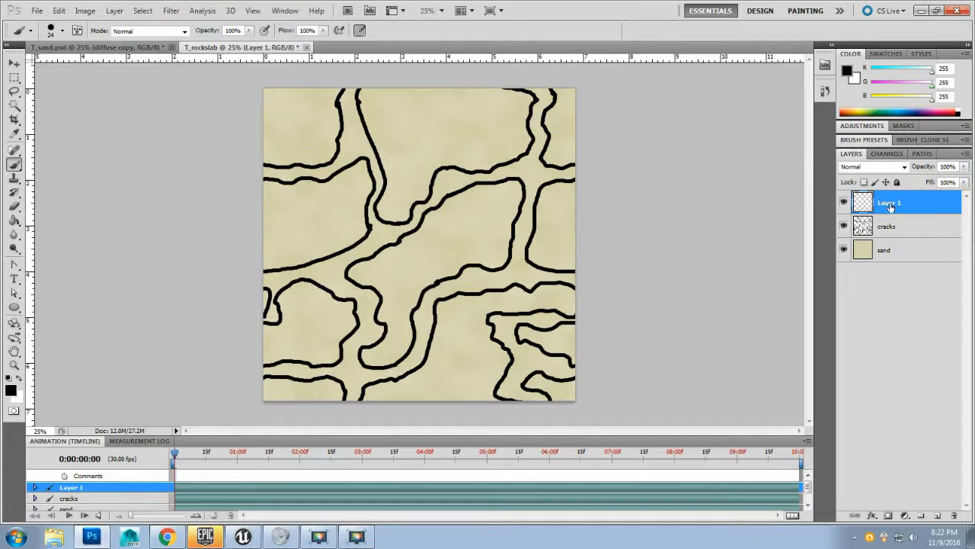
pyautogui.moveTo(891, 207); pyautogui.dragTo(893, 227)
pyautogui.doubleClick(892, 226)
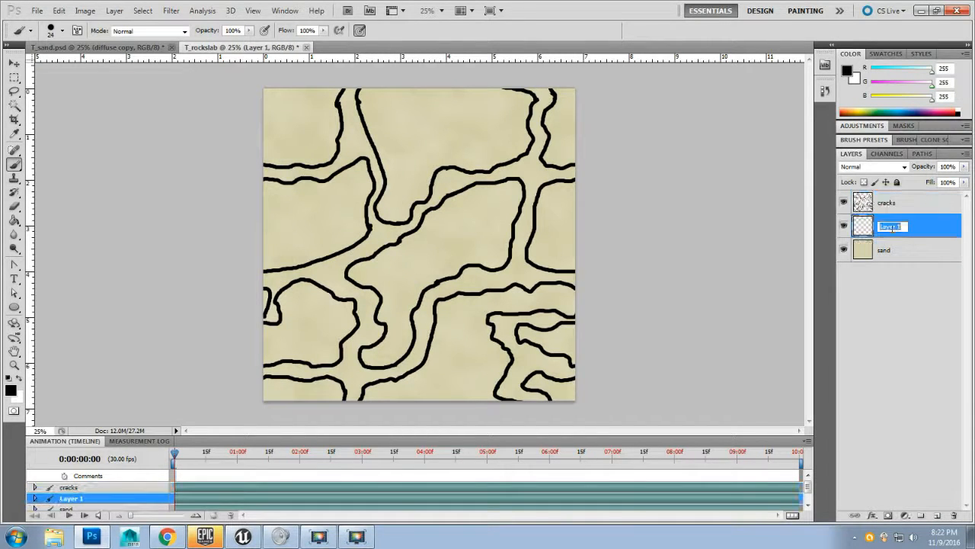
pyautogui.write('rock')
pyautogui.press('Return')
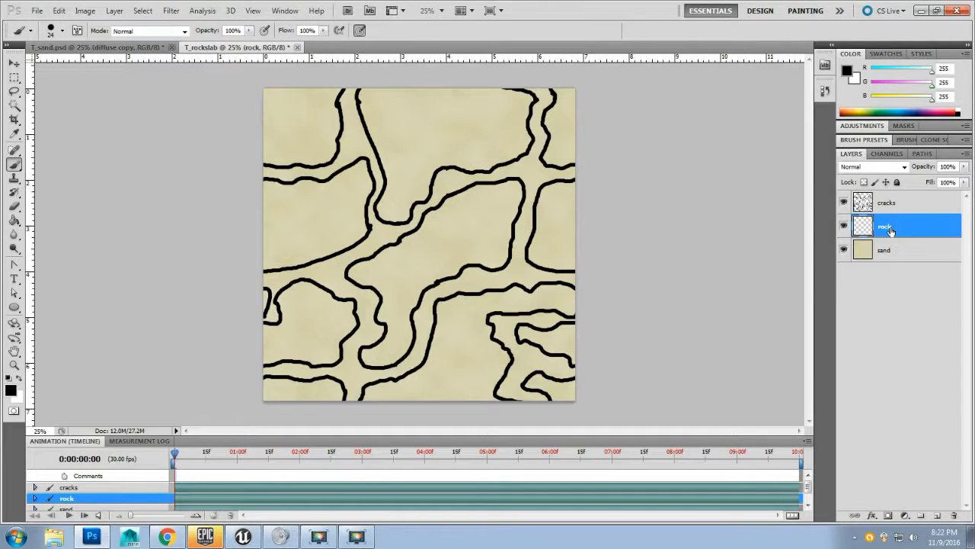
# Step: Set the foreground colour to grey 8f8f8f and fill the rock layer with it using the Paint Bucket
pyautogui.doubleClick(847, 71)
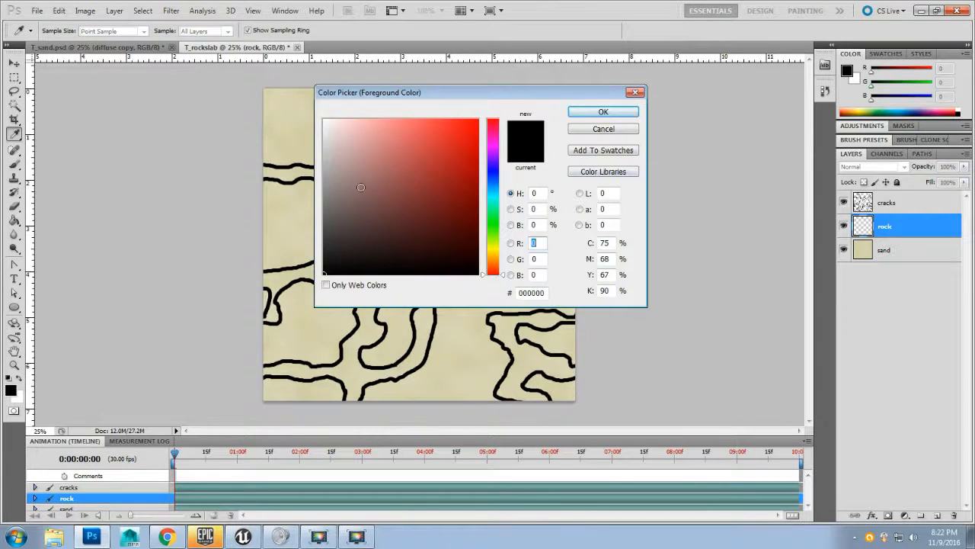
pyautogui.moveTo(360, 187); pyautogui.dragTo(279, 187)
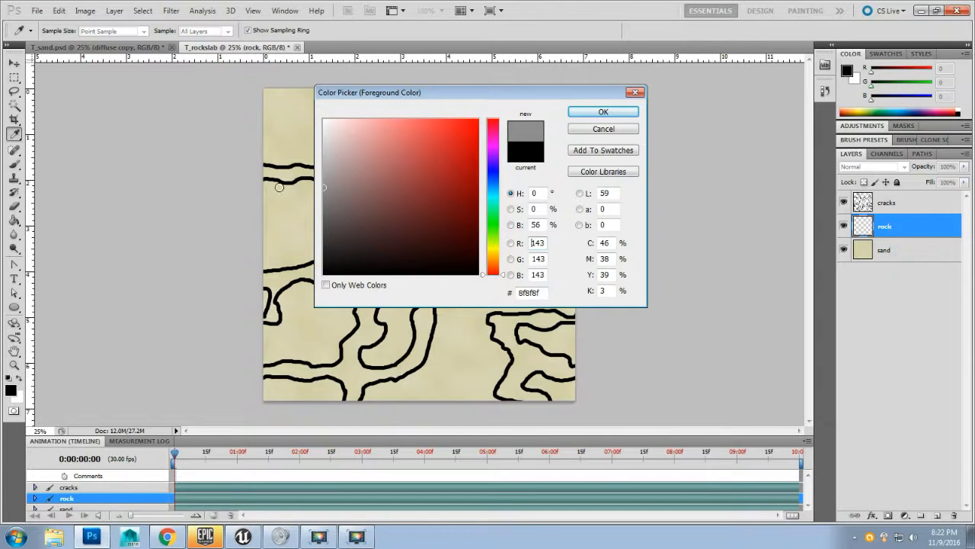
pyautogui.click(584, 113)
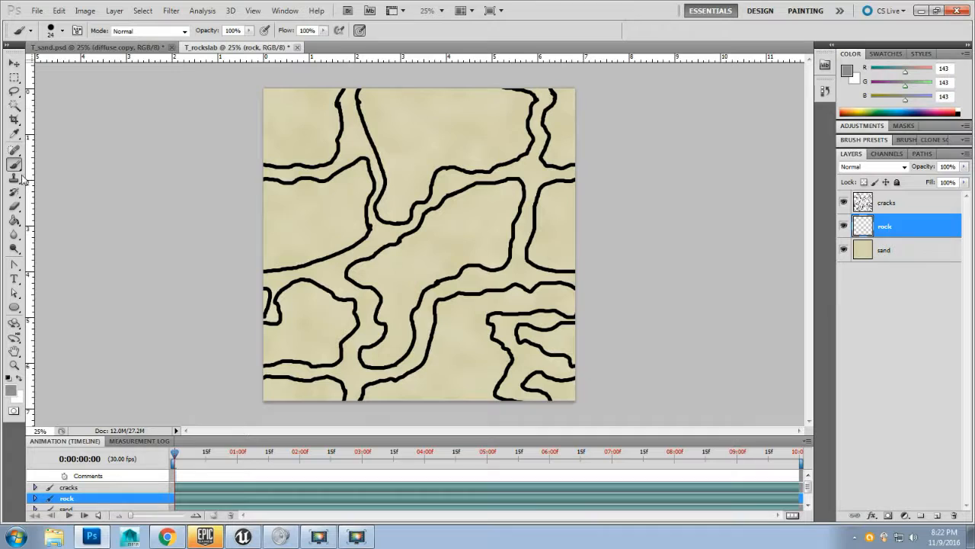
pyautogui.click(14, 220)
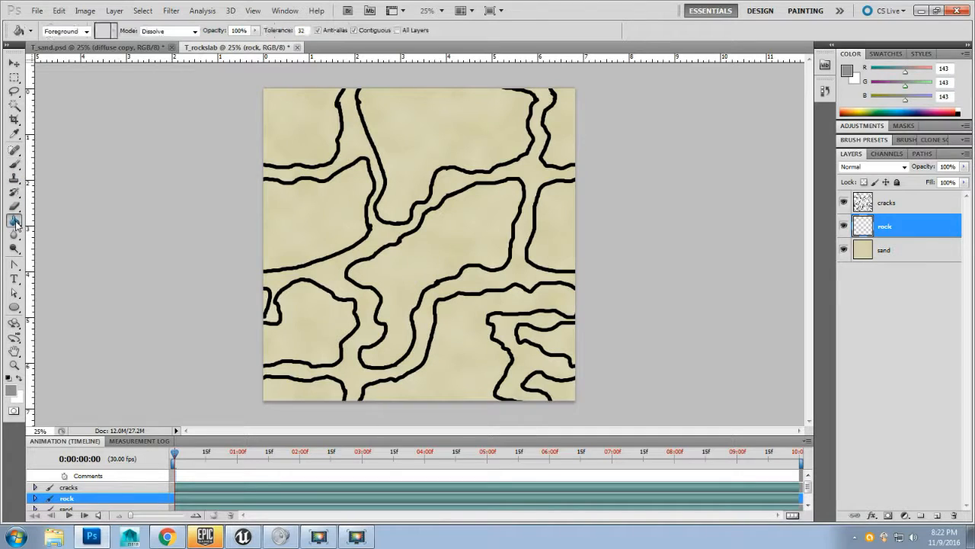
pyautogui.click(263, 122)
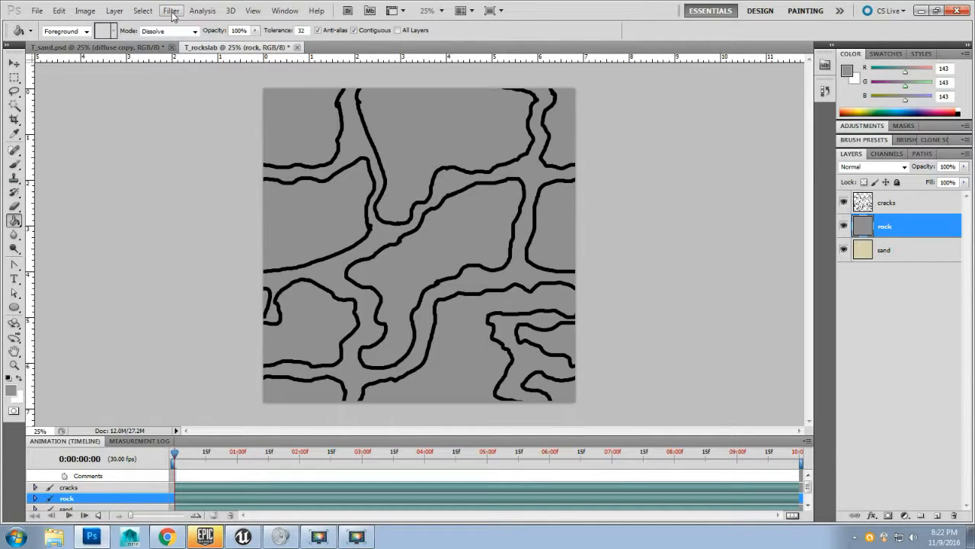
# Step: Set the background colour to brown 8d6f36
pyautogui.doubleClick(855, 80)
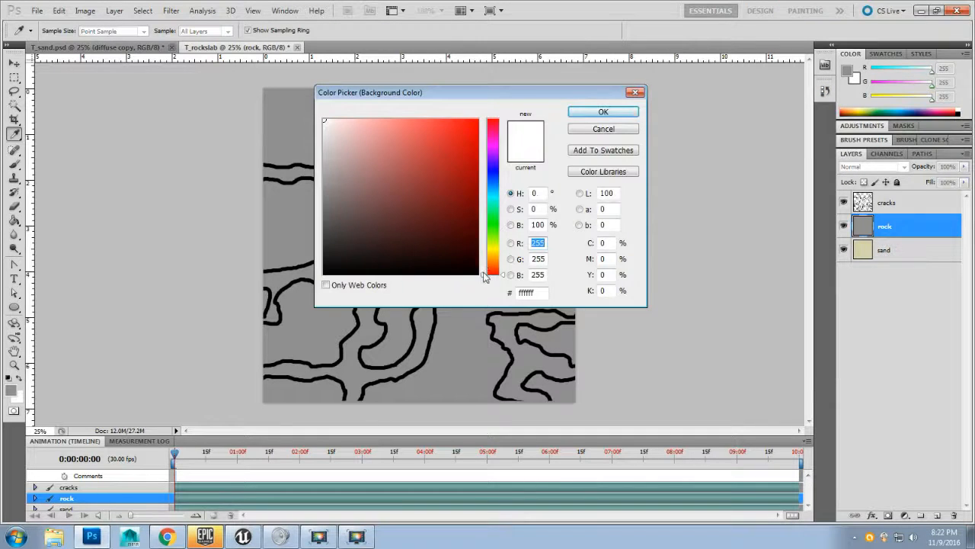
pyautogui.moveTo(484, 276); pyautogui.dragTo(485, 254)
pyautogui.moveTo(443, 222)
pyautogui.mouseDown()
pyautogui.moveTo(424, 209)
pyautogui.moveTo(428, 177)
pyautogui.moveTo(447, 165)
pyautogui.moveTo(451, 184)
pyautogui.mouseUp()
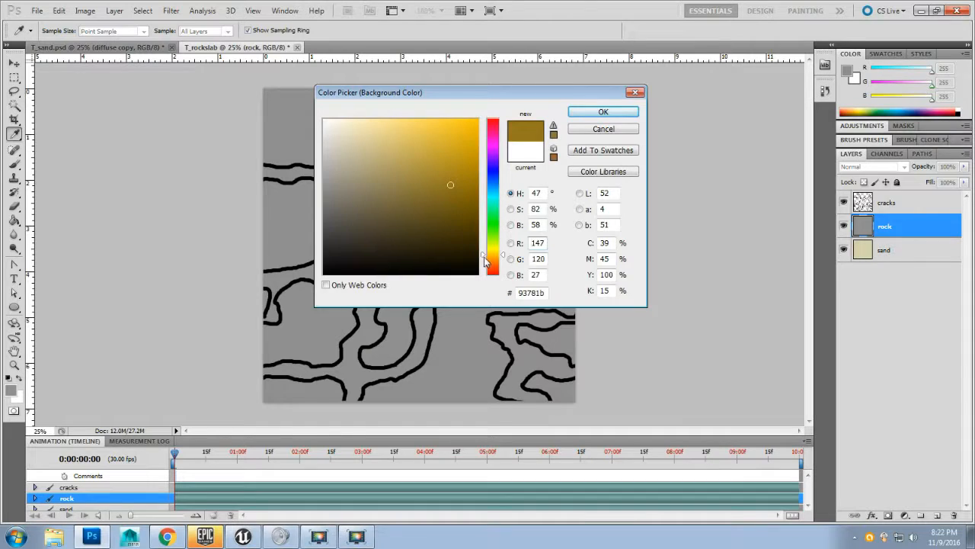
pyautogui.moveTo(484, 261); pyautogui.dragTo(484, 266)
pyautogui.moveTo(437, 217); pyautogui.dragTo(419, 188)
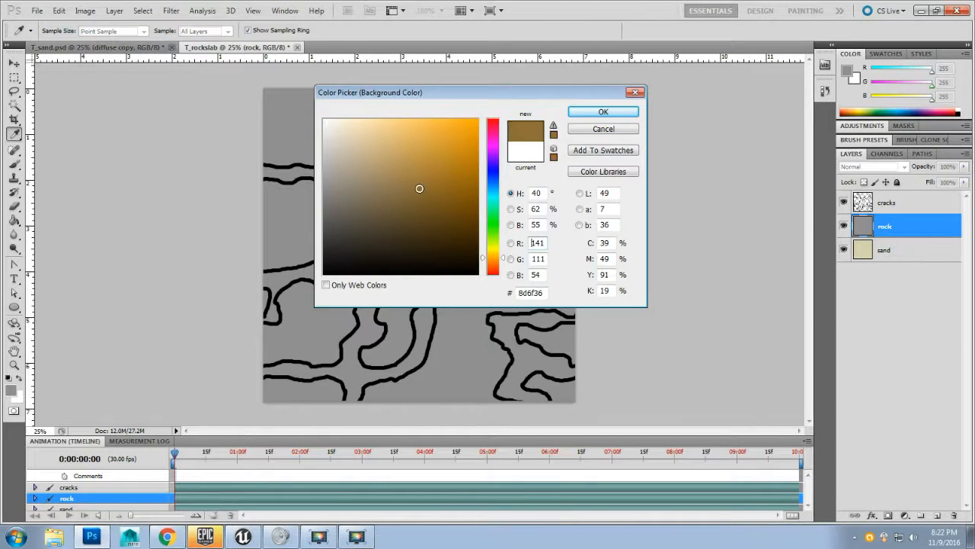
pyautogui.click(579, 113)
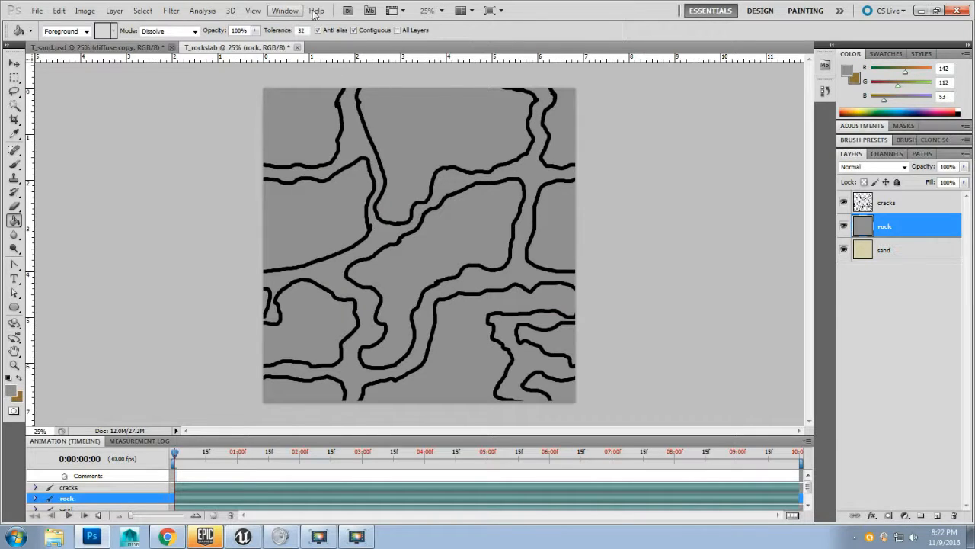
# Step: Apply Add Noise to the rock layer with an amount of 15%
pyautogui.click(171, 13)
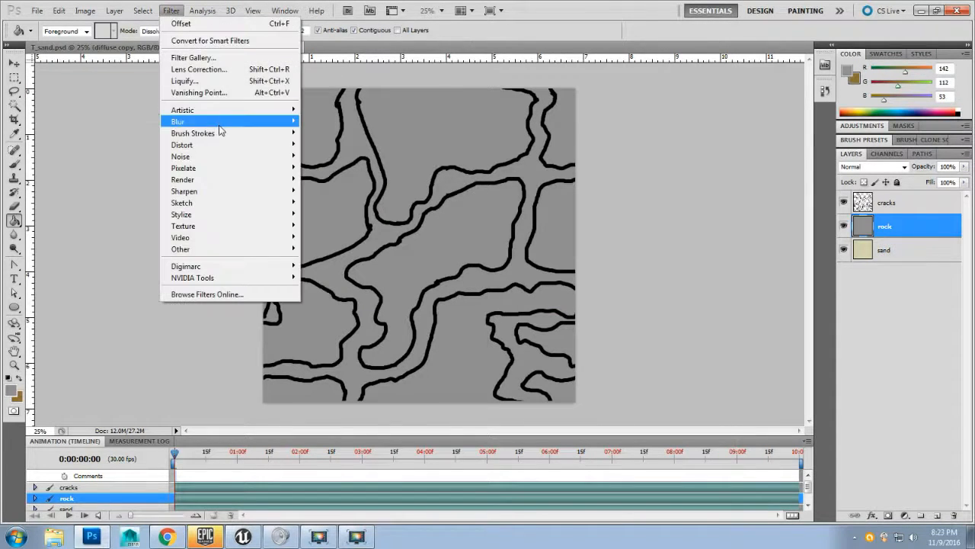
pyautogui.moveTo(219, 156)
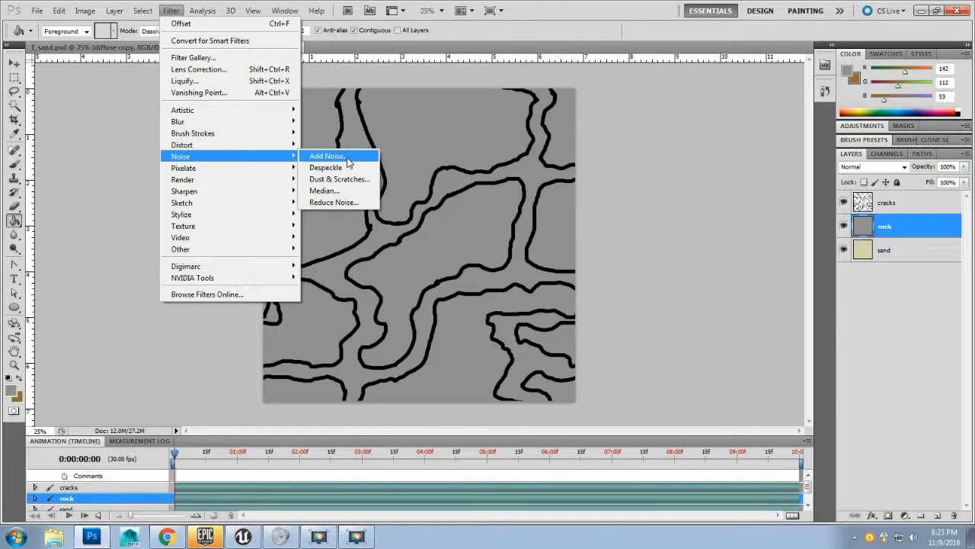
pyautogui.click(347, 156)
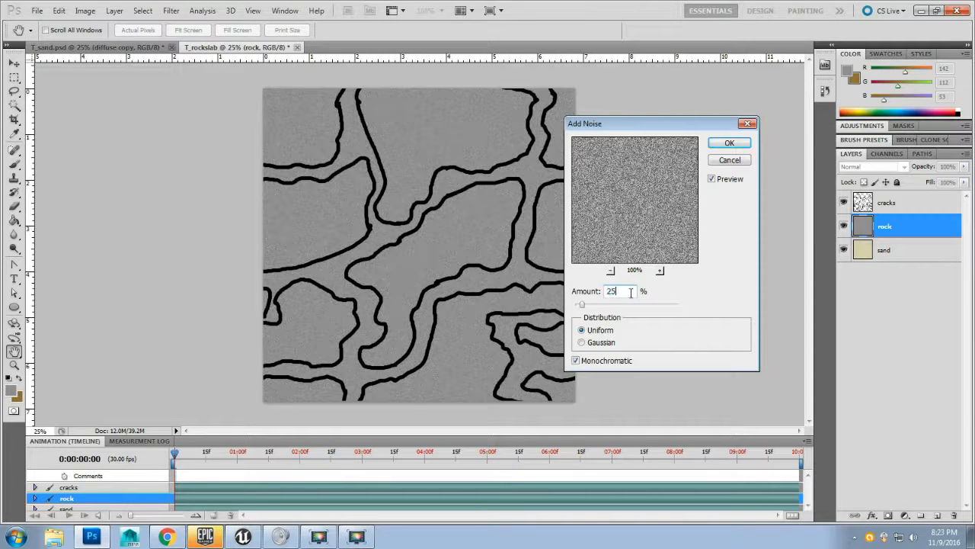
pyautogui.doubleClick(631, 292)
pyautogui.write('15')
pyautogui.click(730, 144)
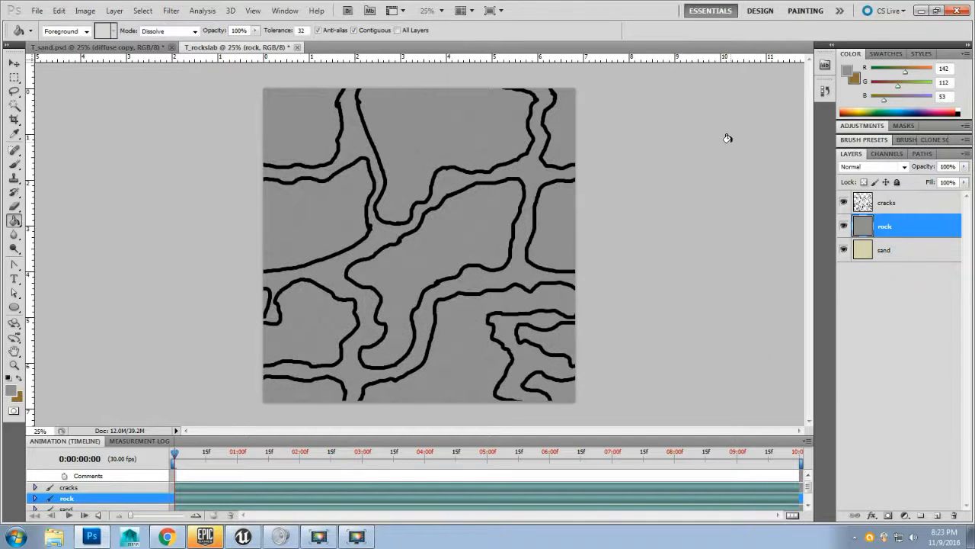
# Step: Magic Wand-select the areas inside the crack outlines on the cracks layer, delete them from the rock layer, and deselect
pyautogui.click(908, 203)
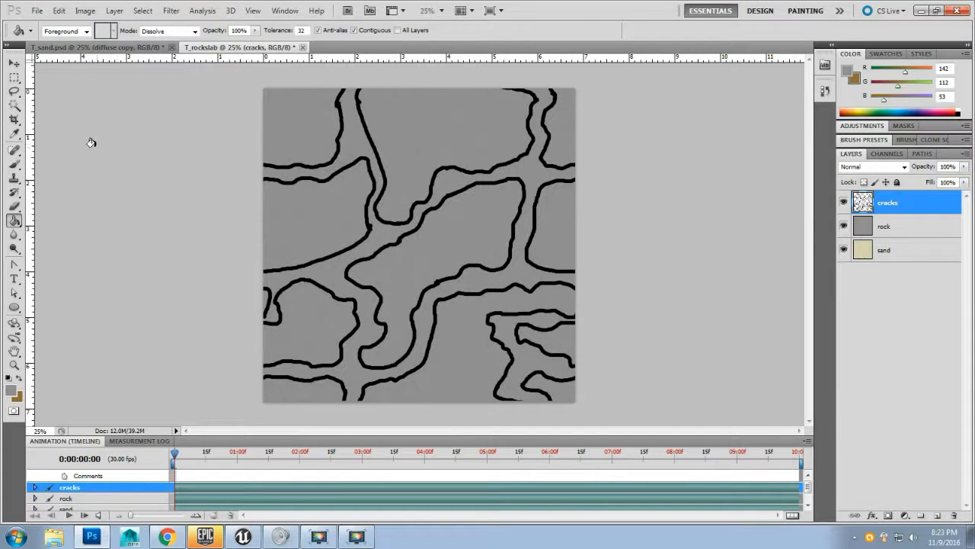
pyautogui.click(15, 106)
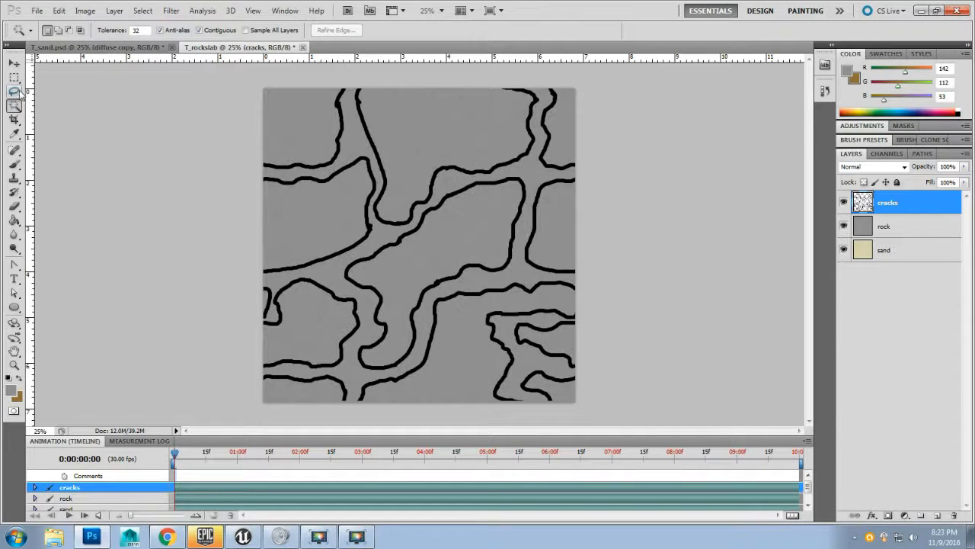
pyautogui.click(15, 107)
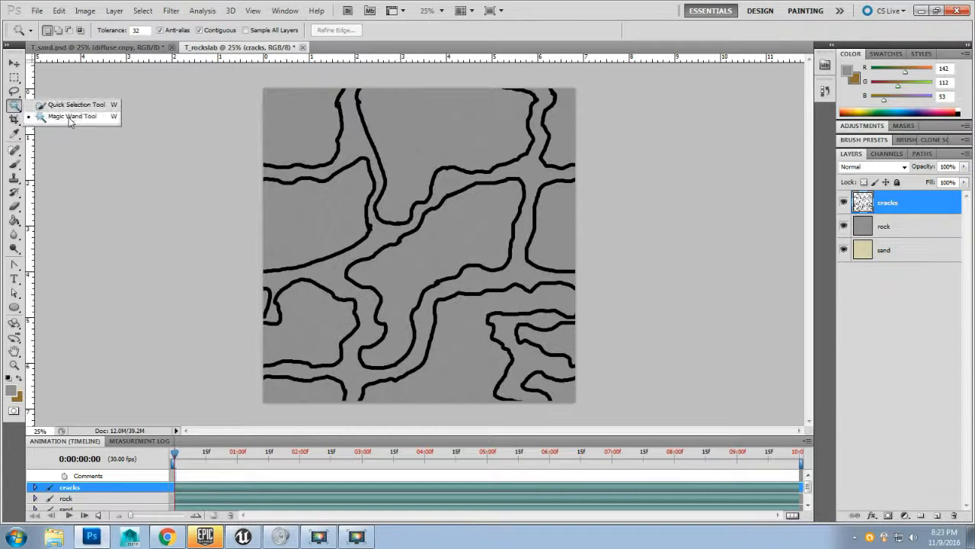
pyautogui.click(70, 116)
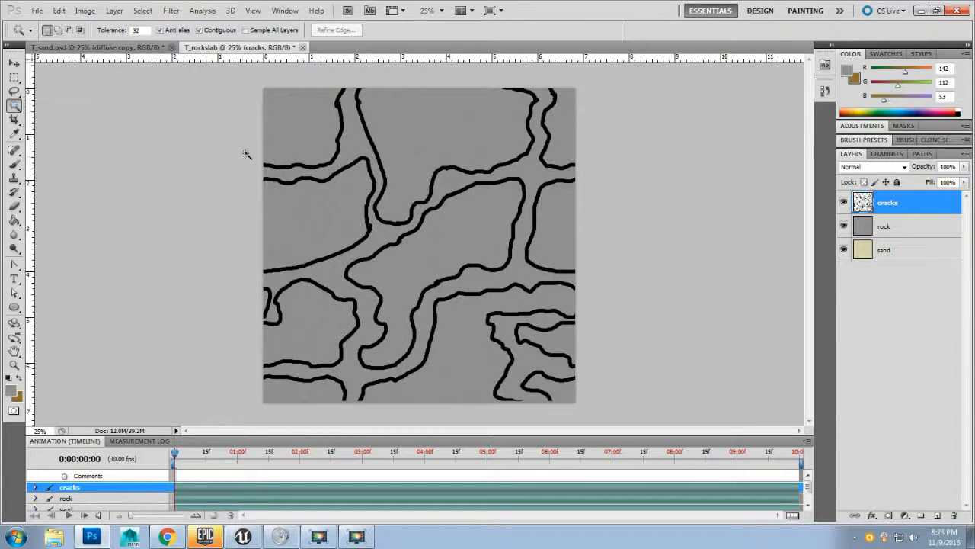
pyautogui.click(357, 139)
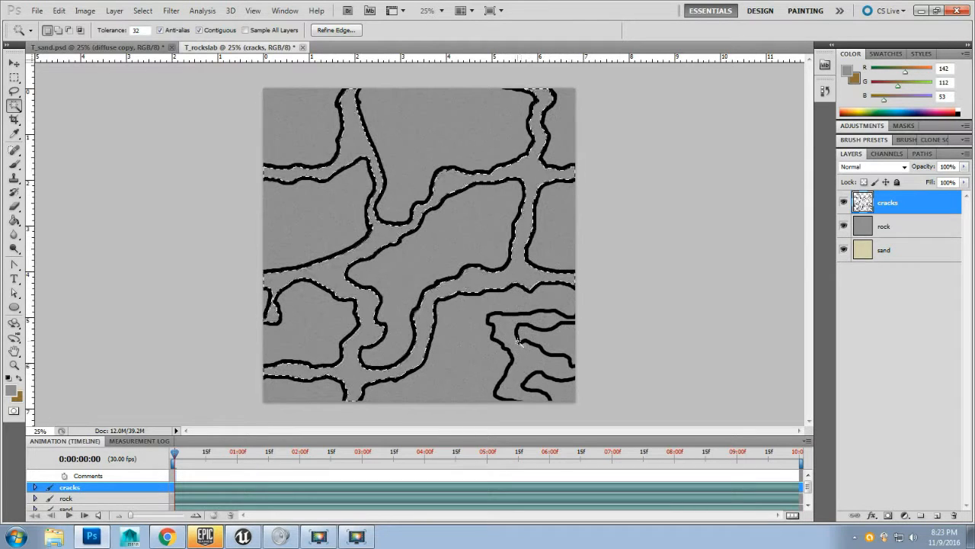
pyautogui.keyDown('shift'); pyautogui.click(526, 365); pyautogui.keyUp('shift')
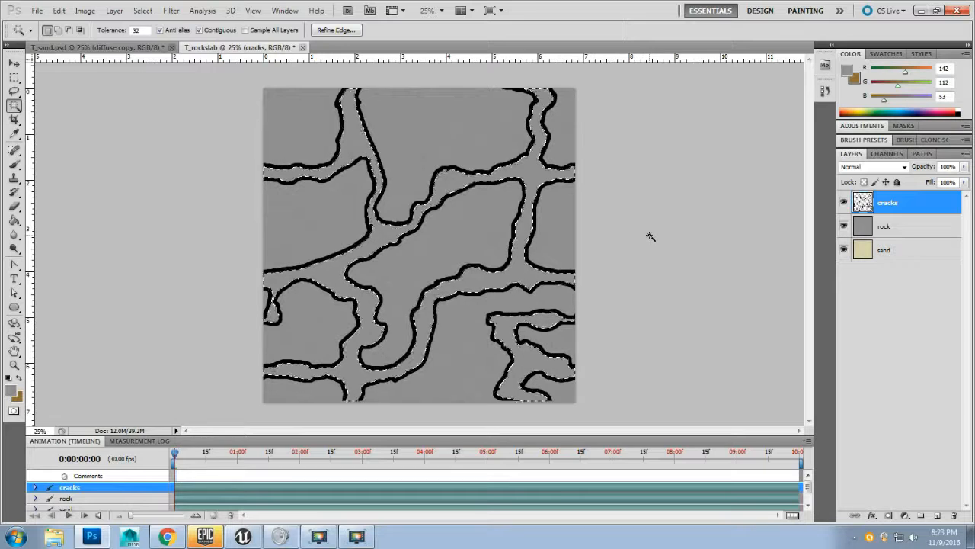
pyautogui.click(914, 229)
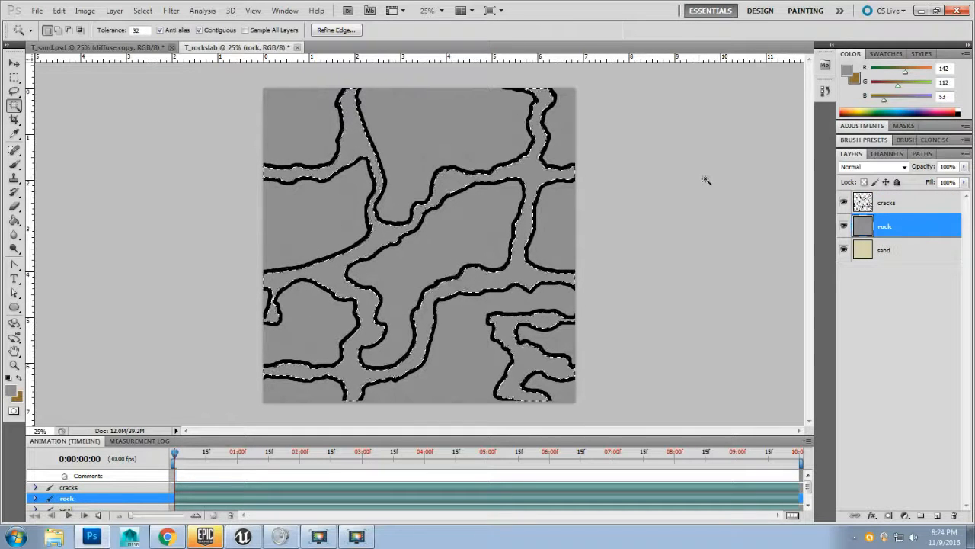
pyautogui.press('Delete')
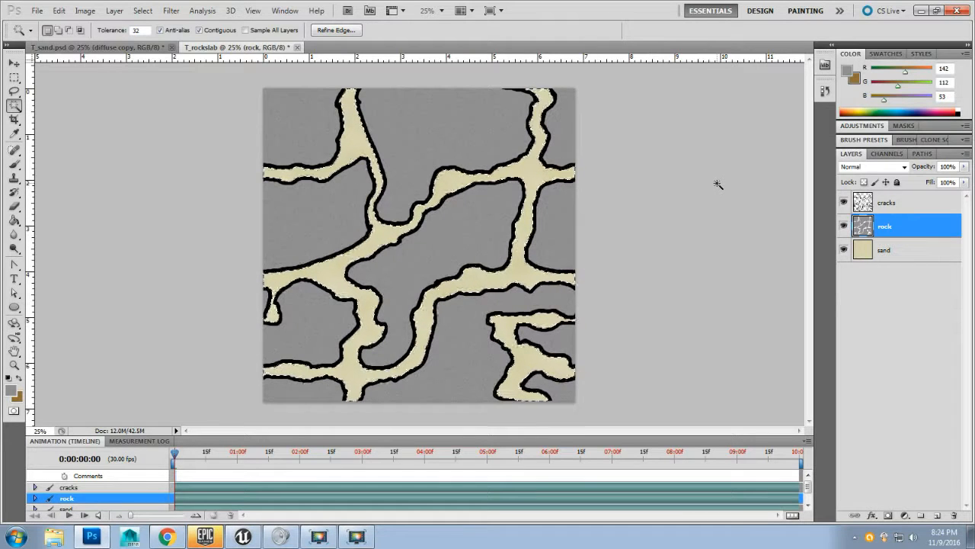
pyautogui.click(143, 11)
pyautogui.click(152, 35)
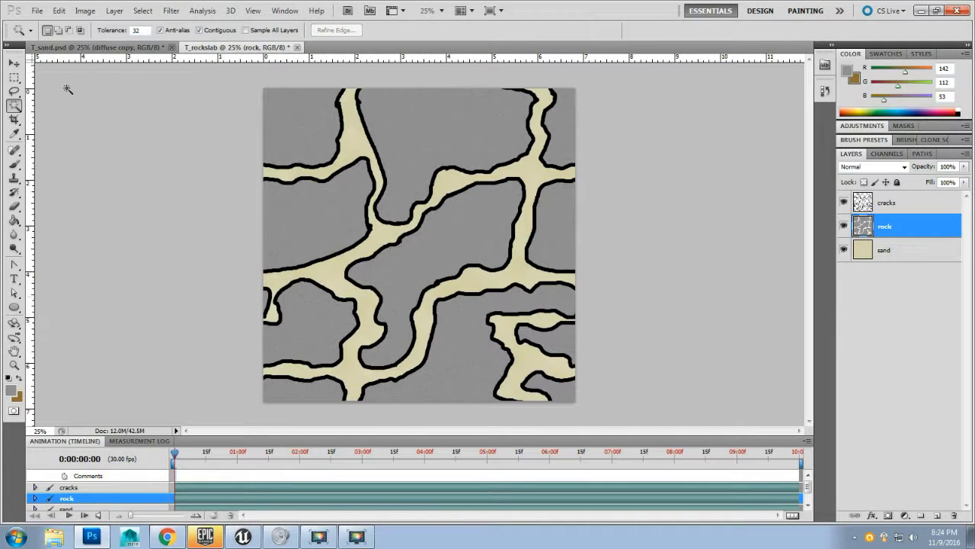
# Step: Save a copy as Targa, overwriting T_rockyslab_D.tga in Texture Maps
pyautogui.click(36, 10)
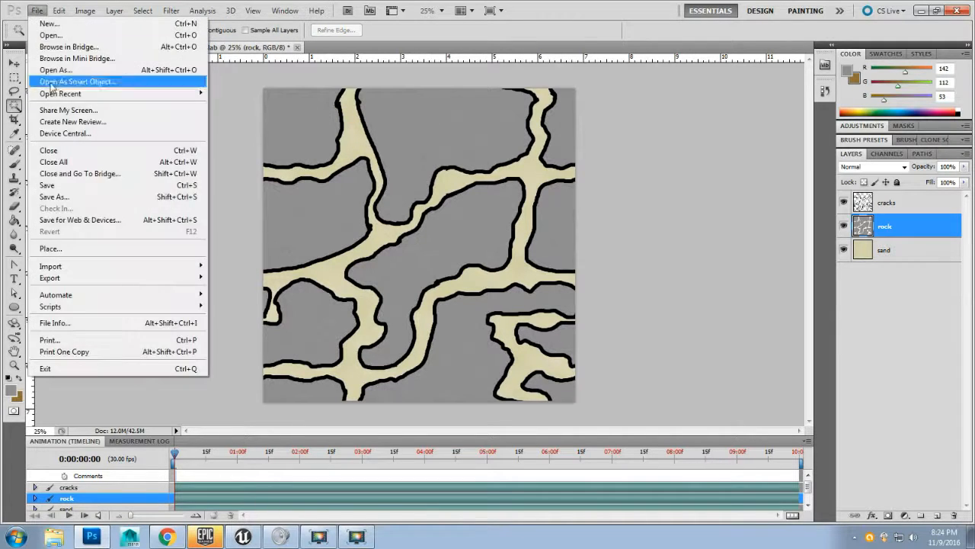
pyautogui.click(94, 197)
pyautogui.click(448, 293)
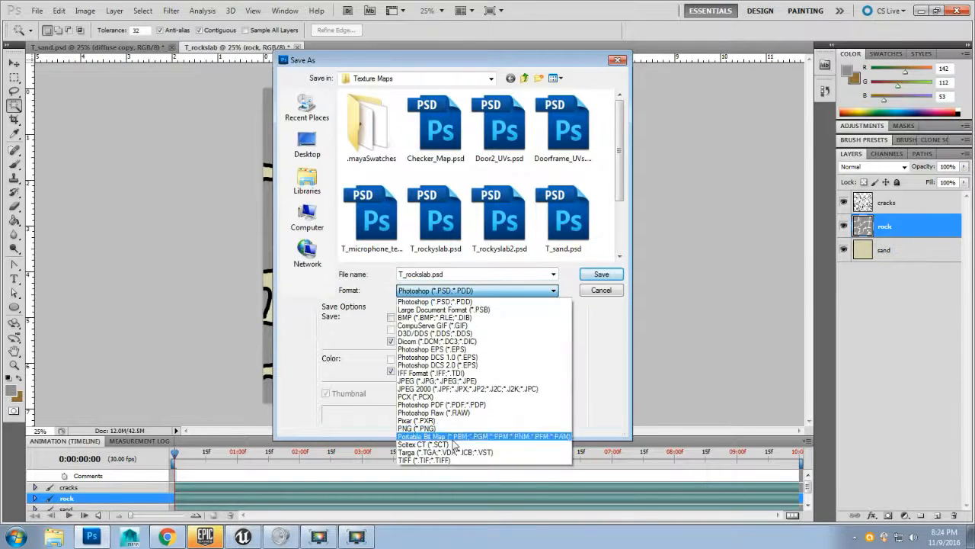
pyautogui.click(460, 453)
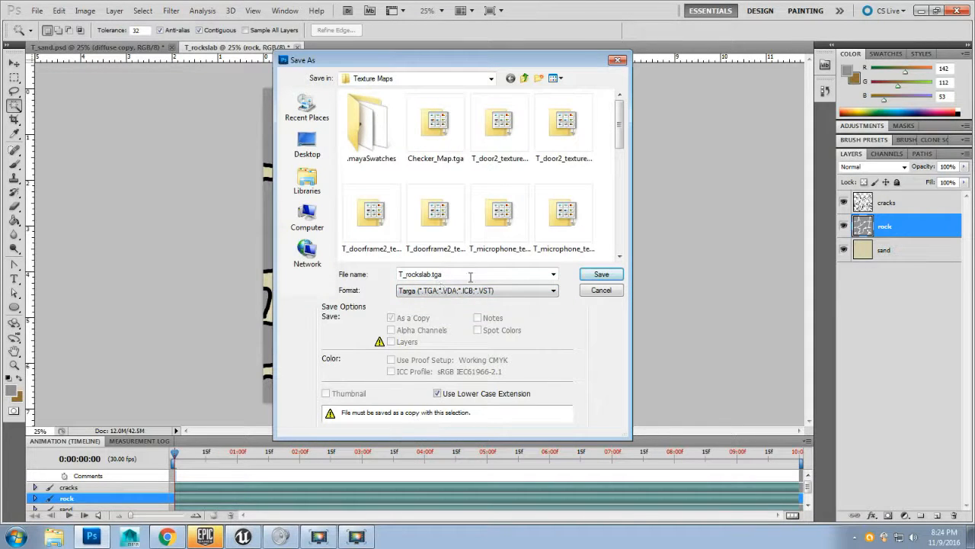
pyautogui.moveTo(616, 132); pyautogui.dragTo(619, 199)
pyautogui.click(435, 105)
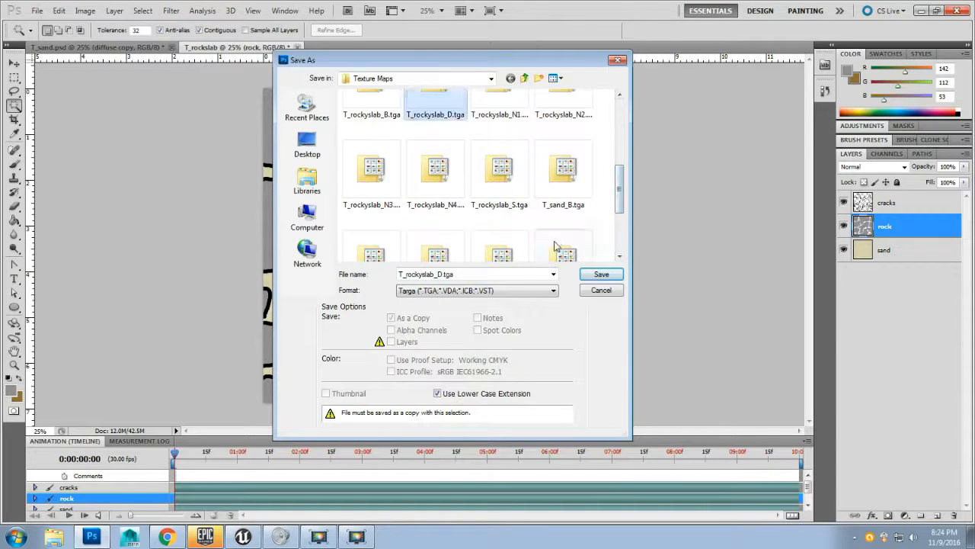
pyautogui.click(602, 275)
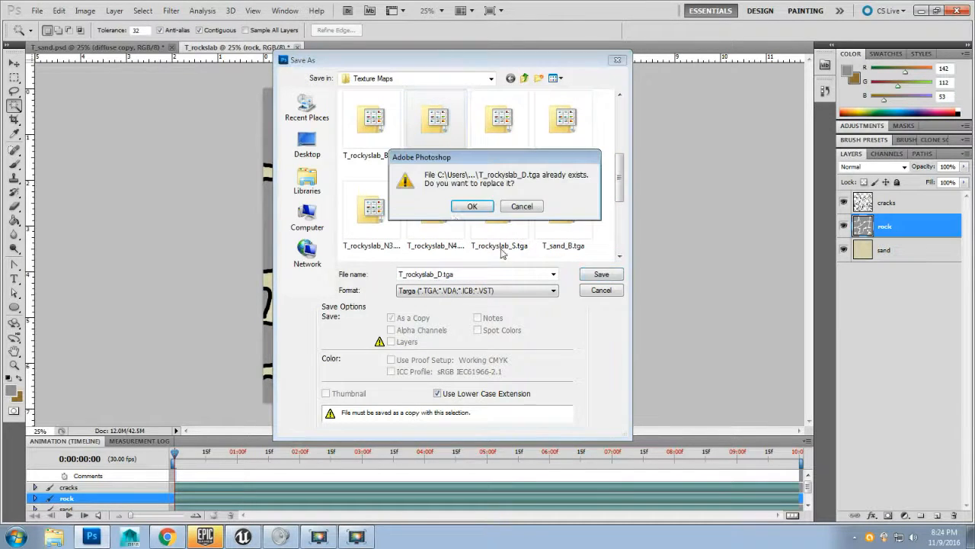
pyautogui.click(462, 206)
pyautogui.click(268, 176)
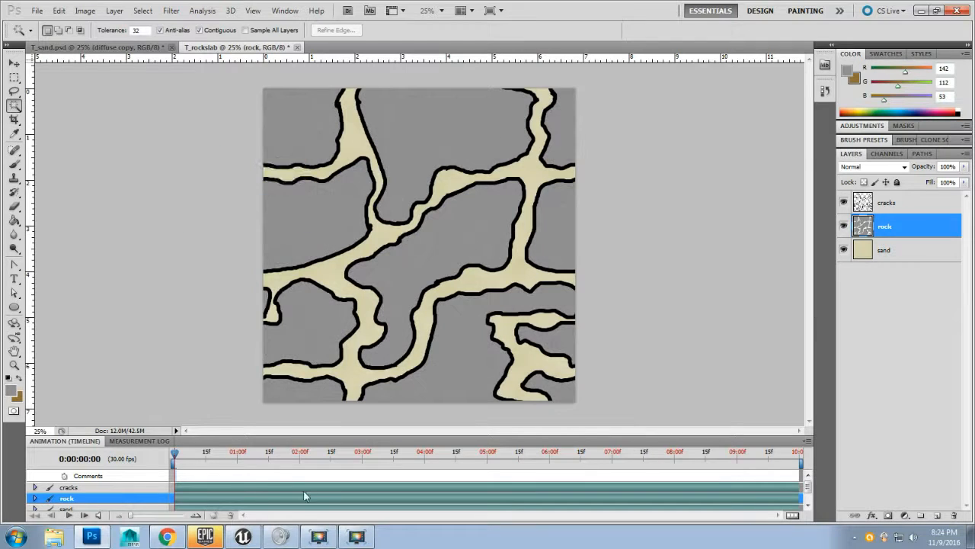
# Step: Switch to Unreal, reimport the T_rockyslab_D texture and inspect it on the landscape
pyautogui.click(242, 536)
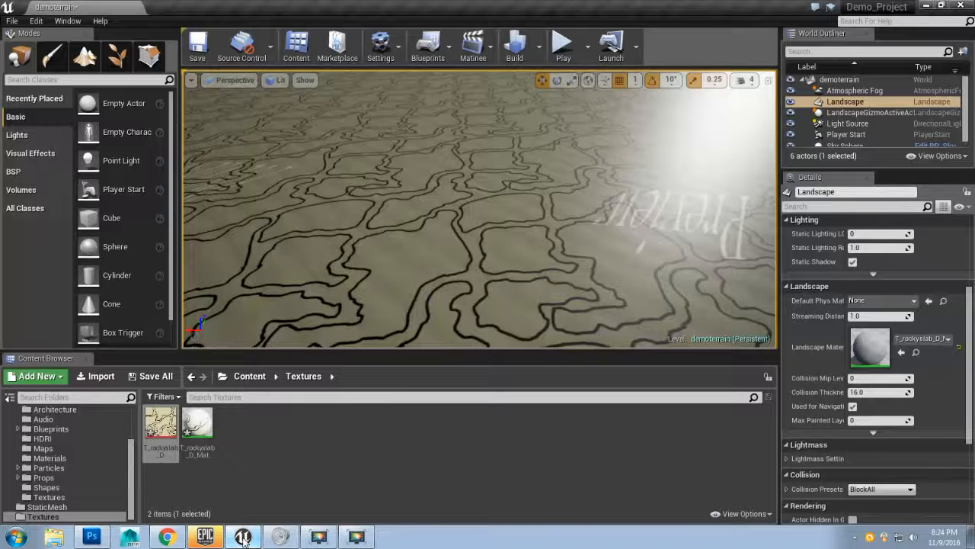
pyautogui.rightClick(159, 421)
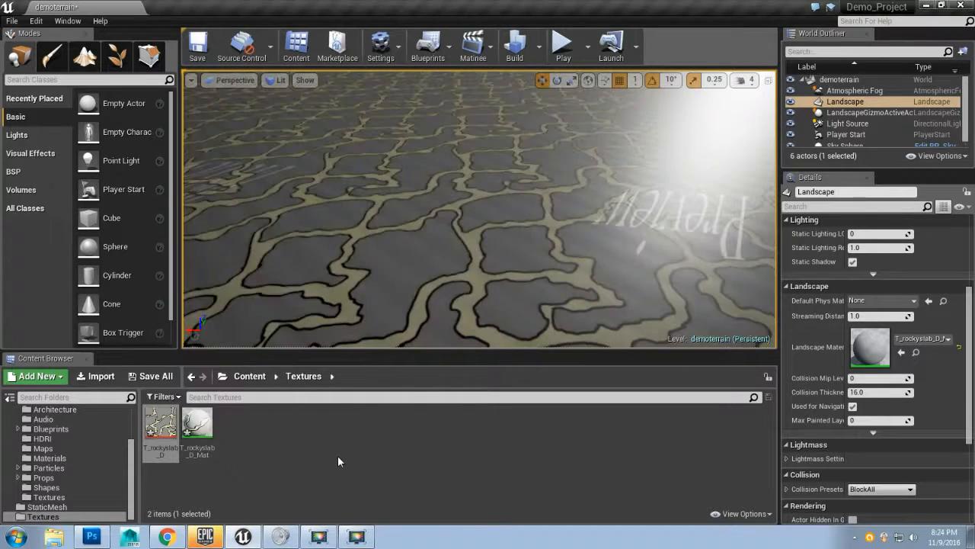
pyautogui.moveTo(412, 272); pyautogui.dragTo(473, 285)
pyautogui.press('w')
pyautogui.press('s')
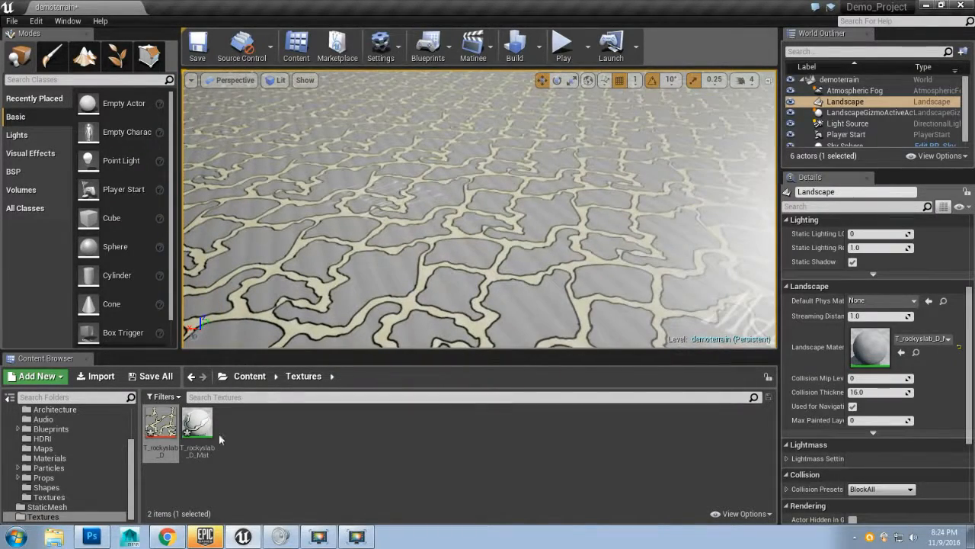
# Step: Return to Photoshop and hide the cracks layer
pyautogui.click(93, 537)
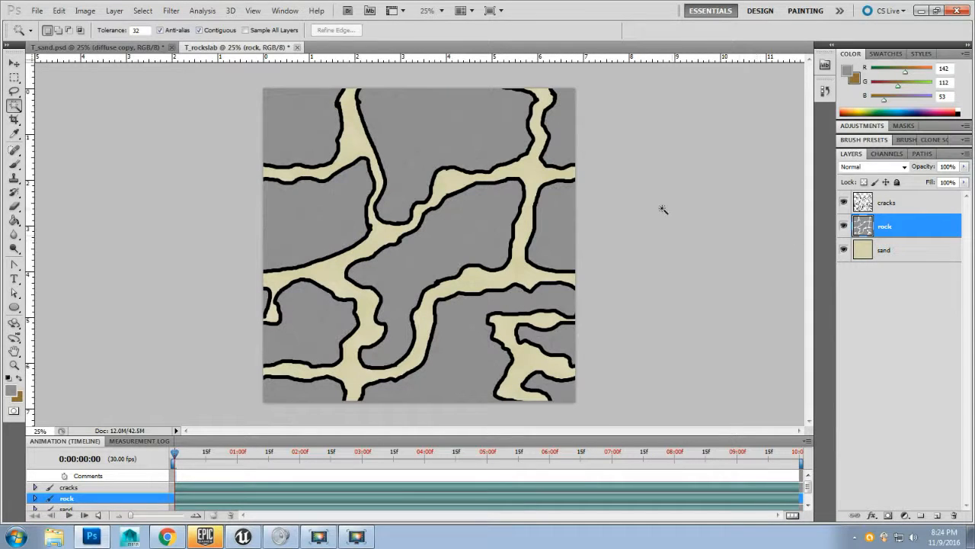
pyautogui.click(844, 204)
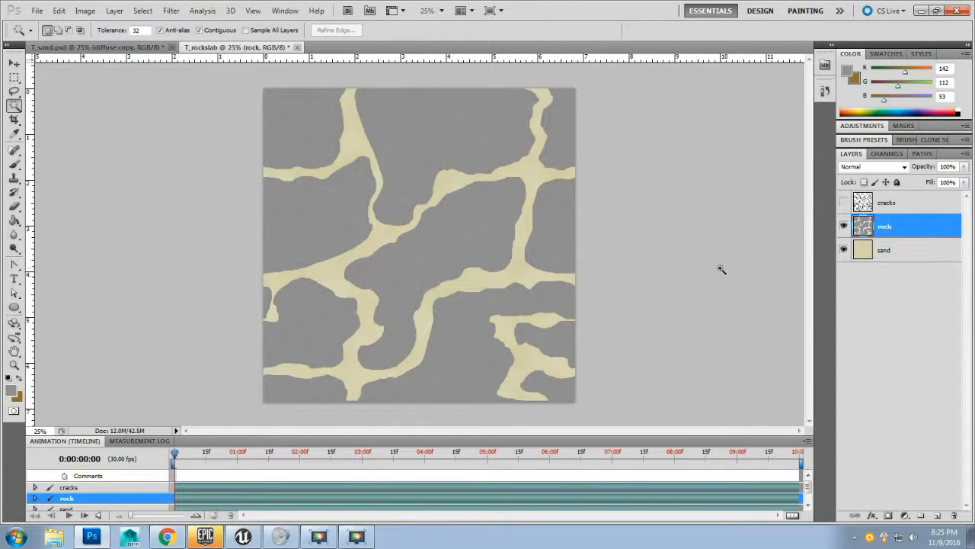
# Step: Add a drop shadow to the rock layer with distance 0 px, spread 13% and size 35 px
pyautogui.doubleClick(924, 232)
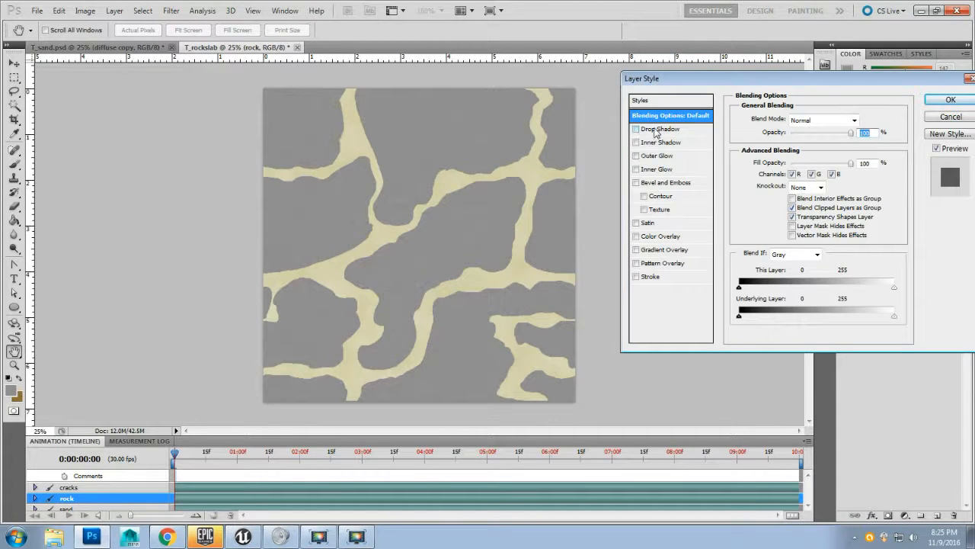
pyautogui.click(637, 129)
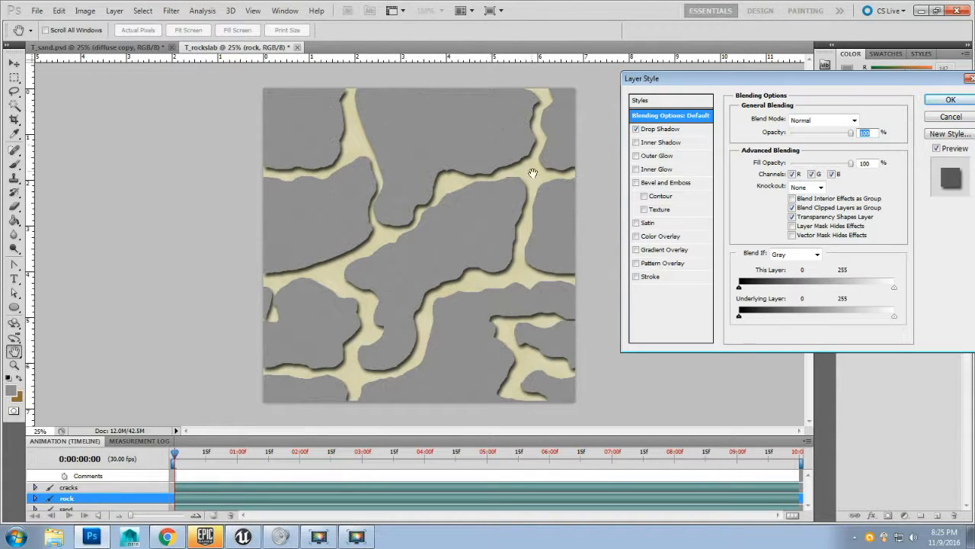
pyautogui.click(681, 131)
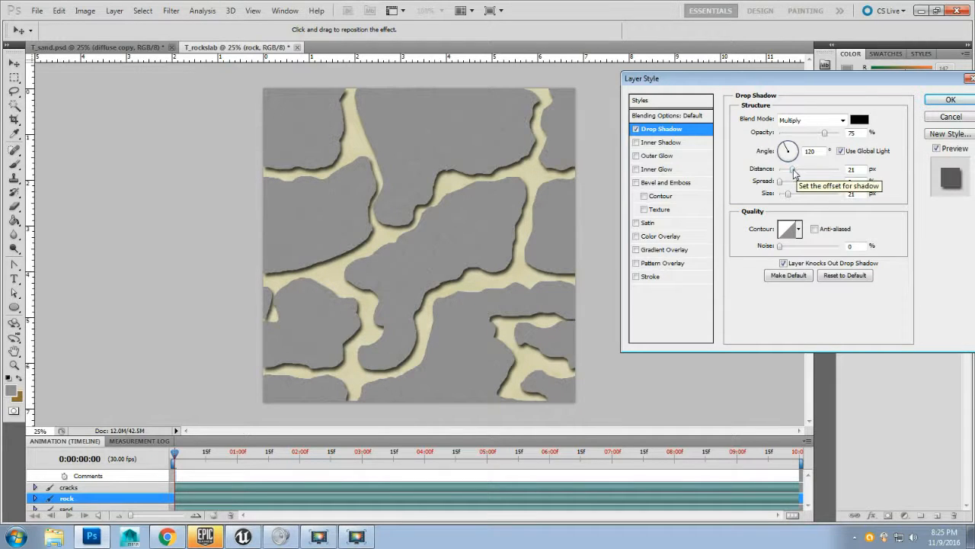
pyautogui.moveTo(794, 170); pyautogui.dragTo(779, 169)
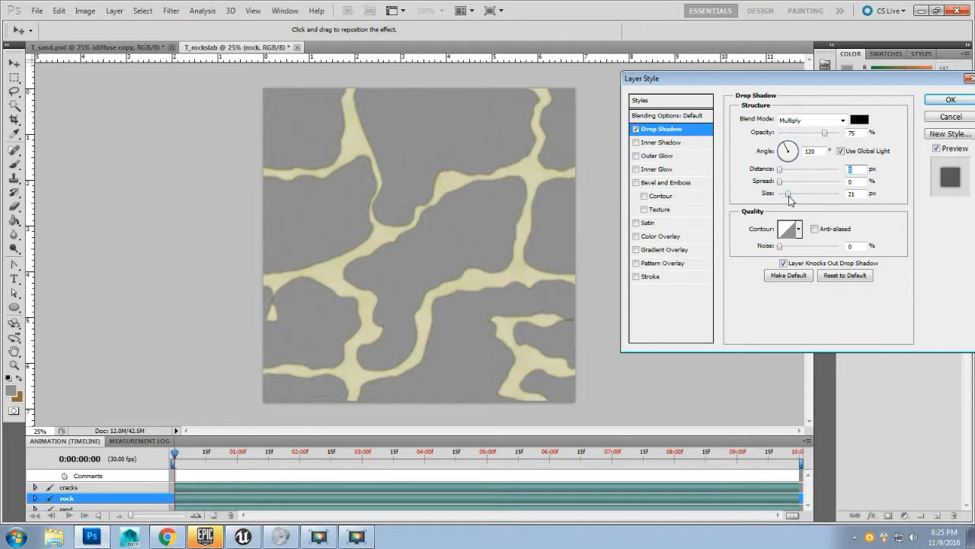
pyautogui.moveTo(790, 198); pyautogui.dragTo(793, 200)
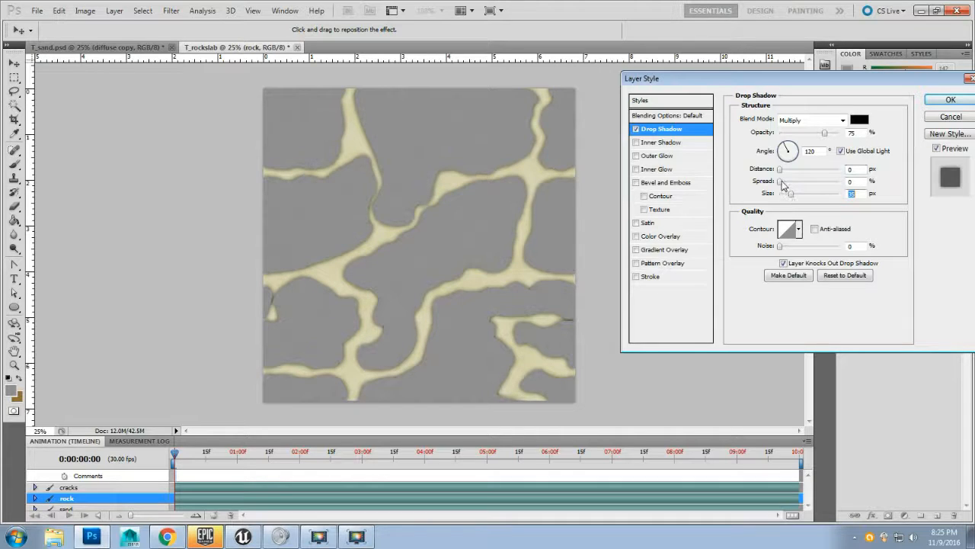
pyautogui.click(782, 182)
pyautogui.moveTo(787, 186); pyautogui.dragTo(789, 186)
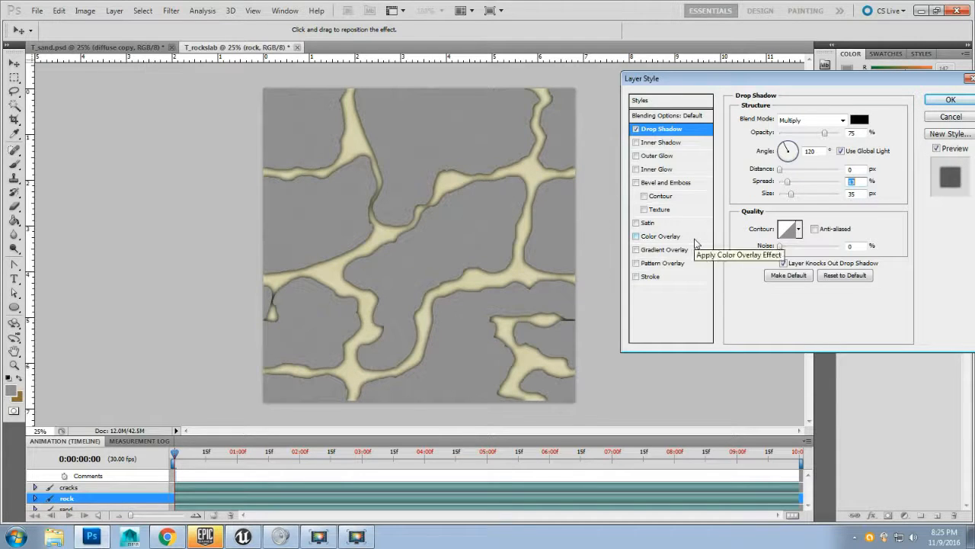
pyautogui.click(860, 194)
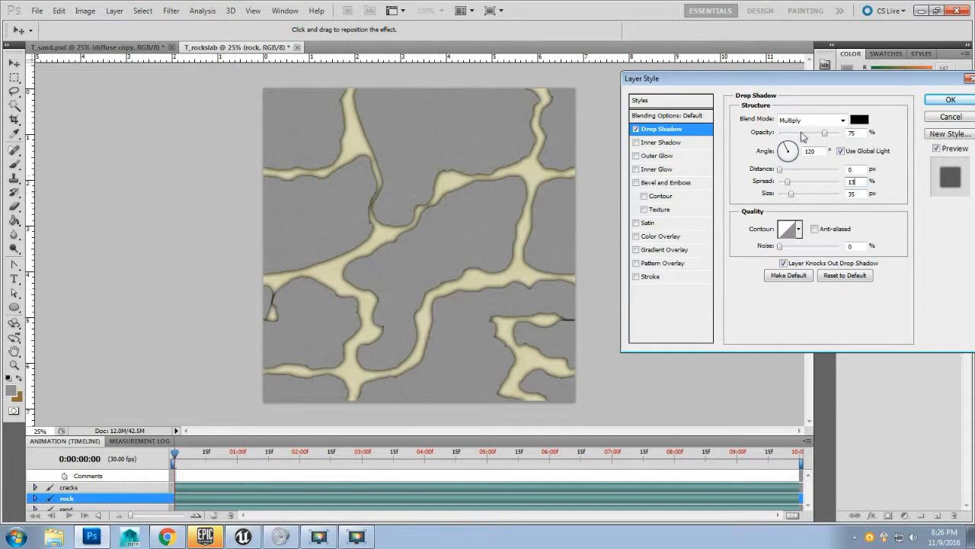
pyautogui.moveTo(781, 174); pyautogui.dragTo(805, 171)
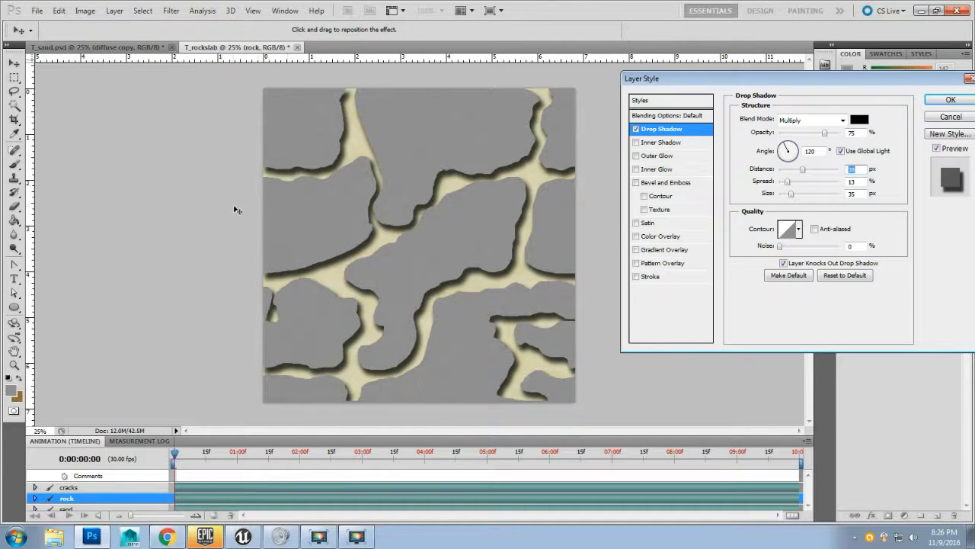
pyautogui.moveTo(803, 170); pyautogui.dragTo(751, 173)
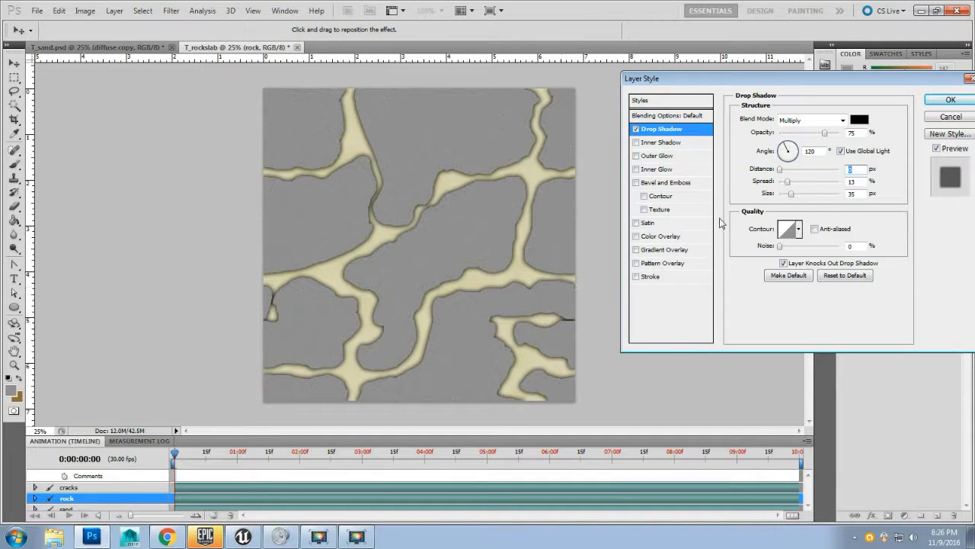
pyautogui.click(949, 103)
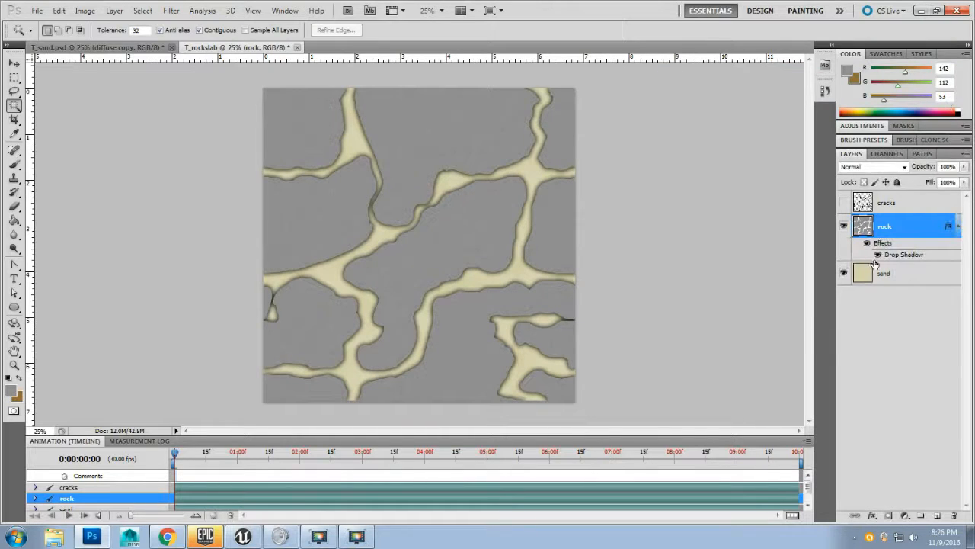
# Step: Duplicate the rock layer and name the copy "rock middle"
pyautogui.rightClick(906, 230)
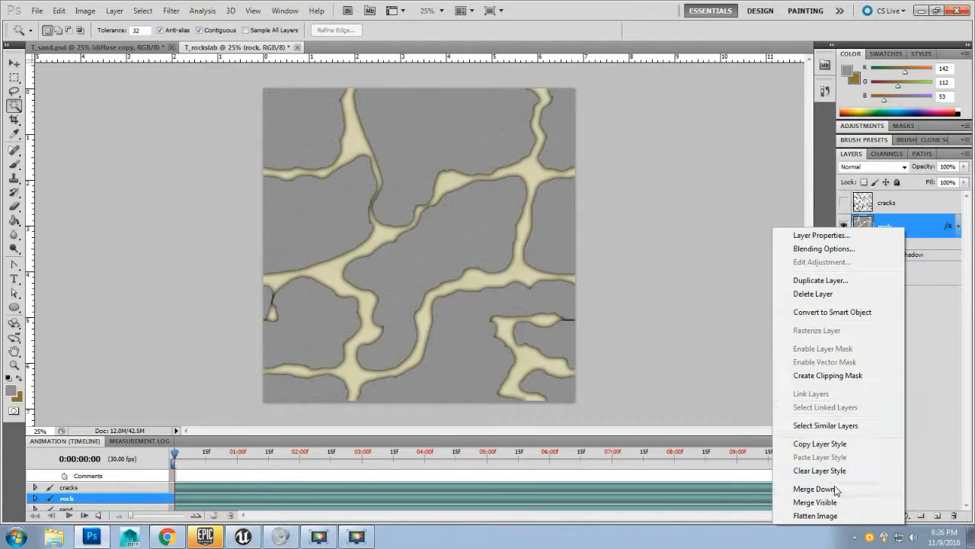
pyautogui.click(819, 281)
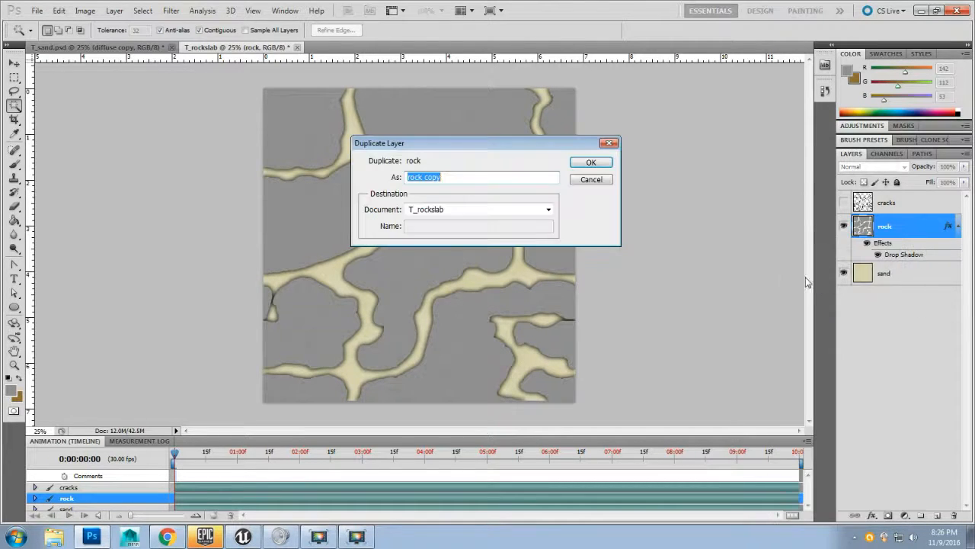
pyautogui.press('End')
pyautogui.press('BackSpace')
pyautogui.write('middle')
pyautogui.click(592, 163)
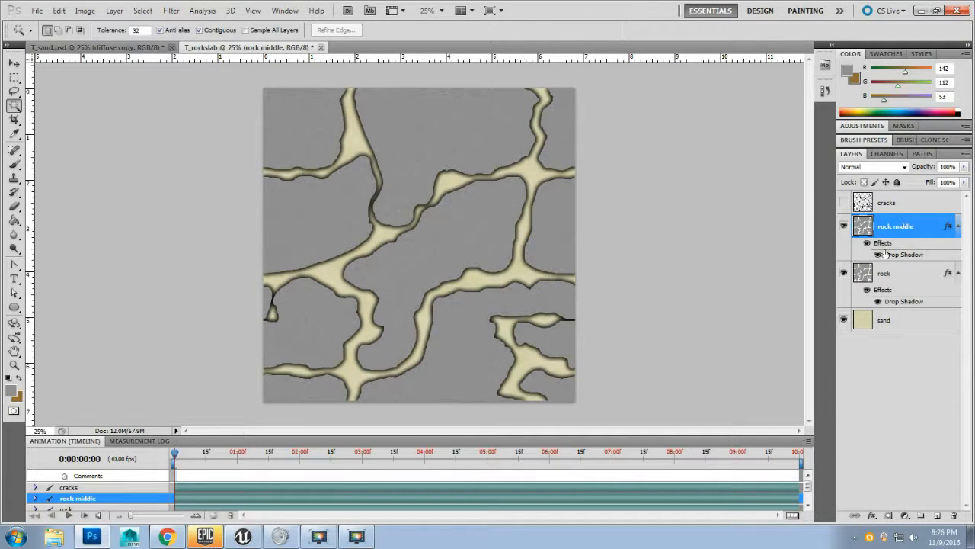
# Step: Rename the original rock layer to "rock bottom"
pyautogui.click(907, 278)
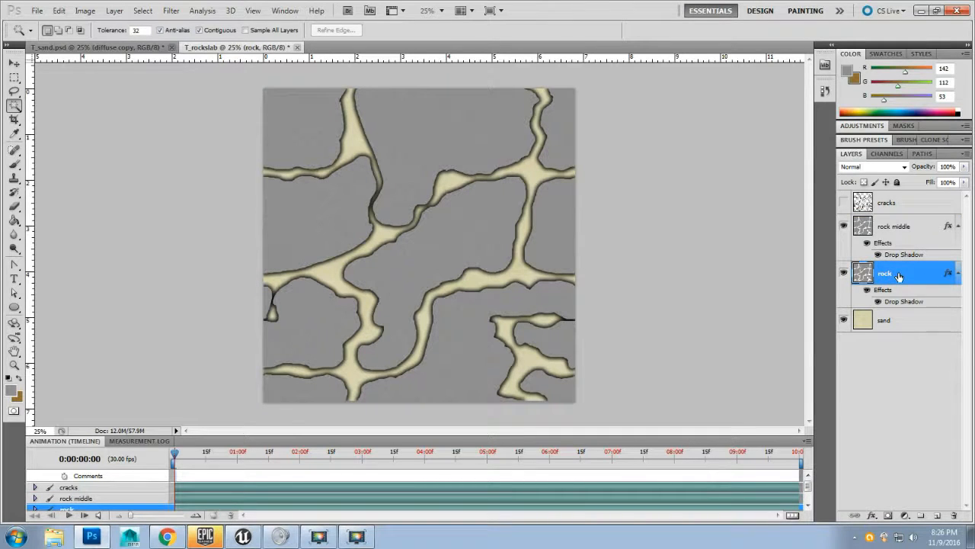
pyautogui.doubleClick(899, 276)
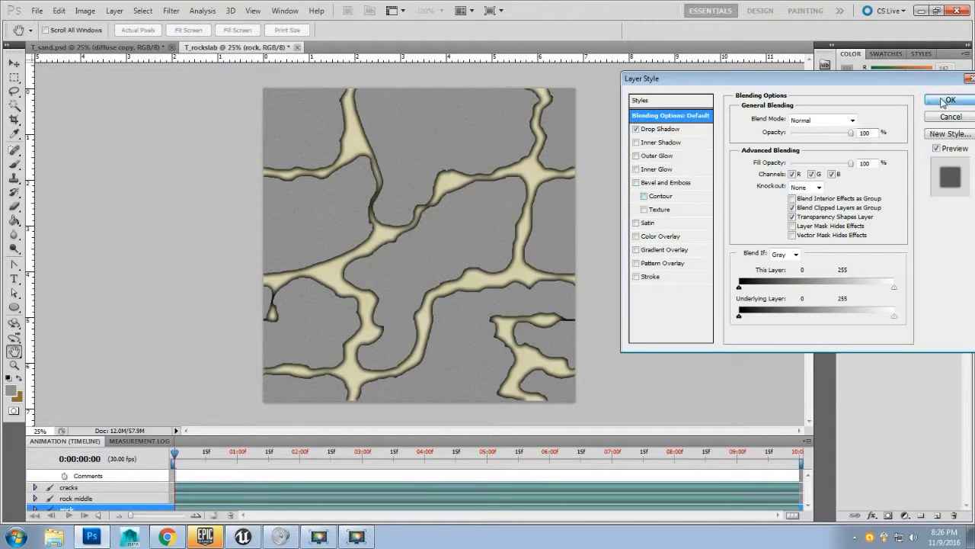
pyautogui.click(945, 102)
pyautogui.doubleClick(886, 274)
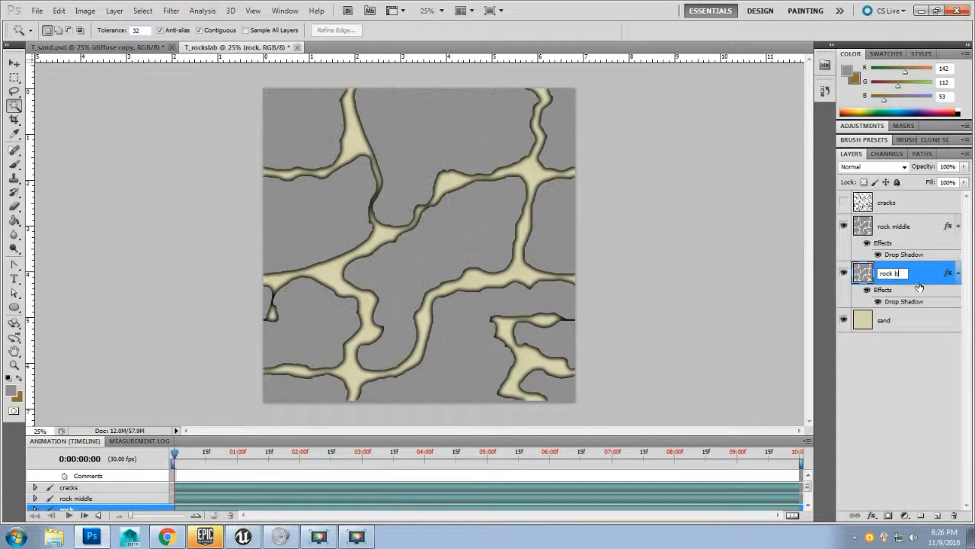
pyautogui.write('bottom')
pyautogui.press('Return')
# Step: On the rock middle layer, erase rock edges along the left and upper cracks with a 61 px hard Eraser
pyautogui.click(921, 235)
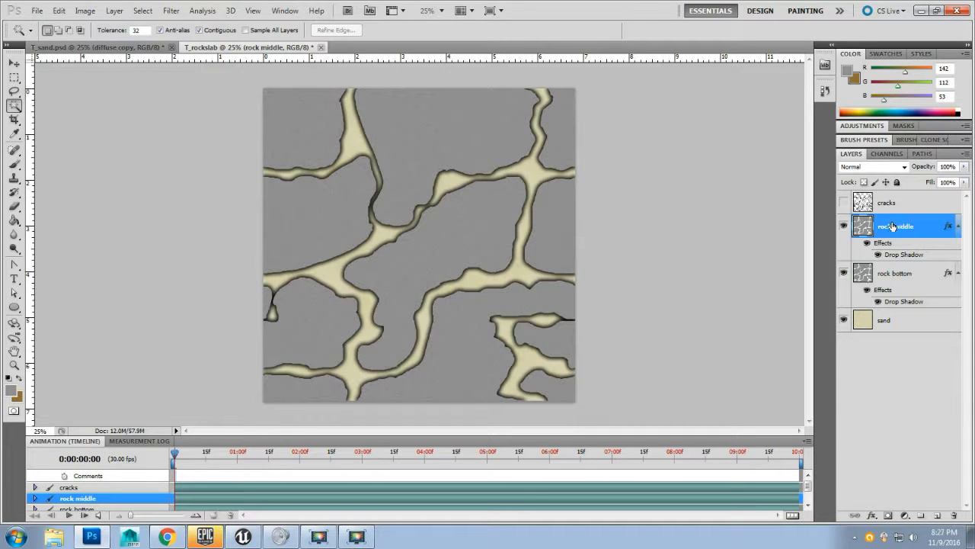
pyautogui.click(13, 205)
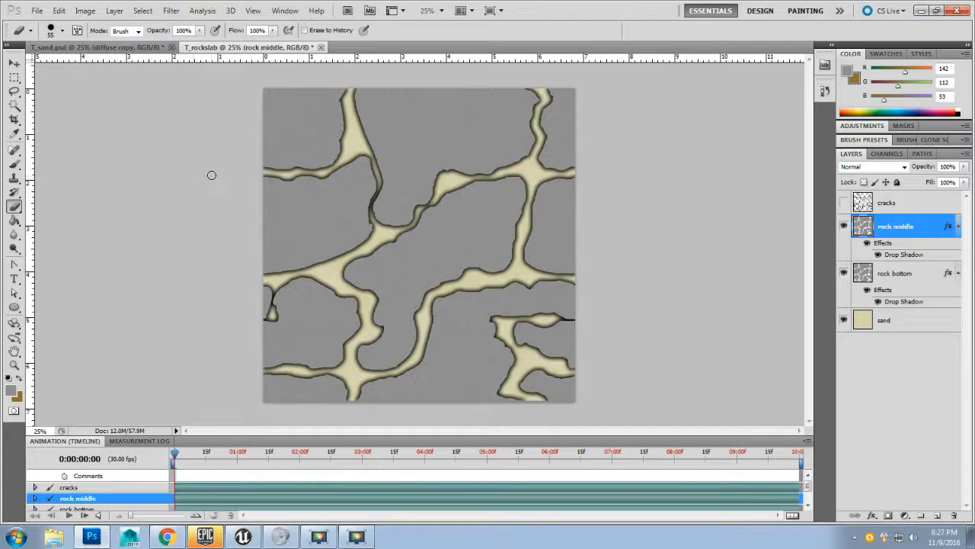
pyautogui.rightClick(219, 183)
pyautogui.rightClick(278, 150)
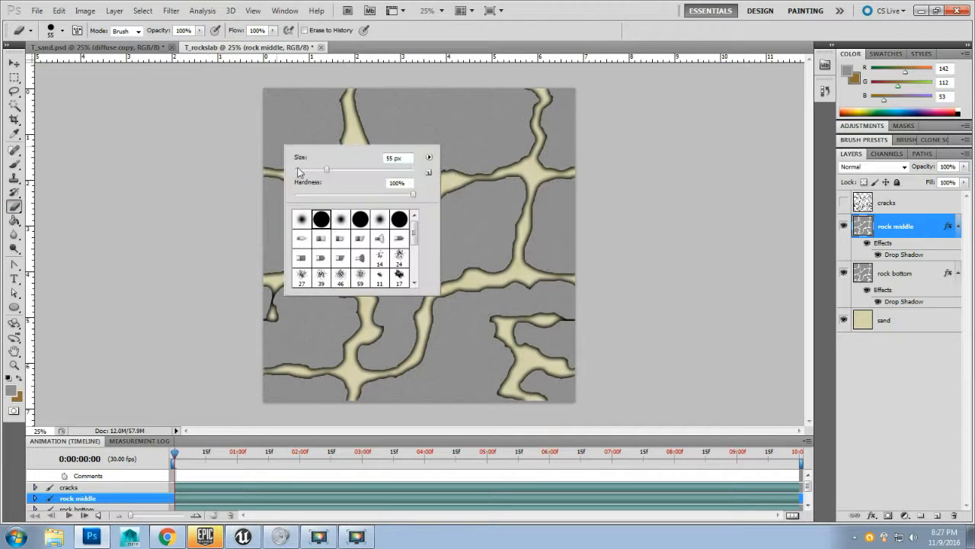
pyautogui.moveTo(326, 174); pyautogui.dragTo(337, 174)
pyautogui.click(320, 221)
pyautogui.moveTo(339, 169); pyautogui.dragTo(342, 169)
pyautogui.click(604, 161)
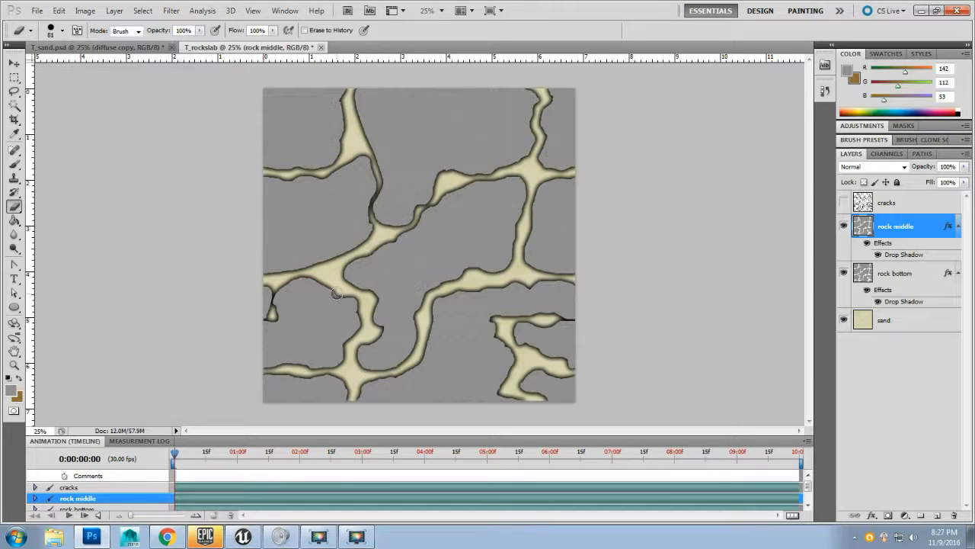
pyautogui.moveTo(315, 281)
pyautogui.mouseDown()
pyautogui.moveTo(285, 284)
pyautogui.moveTo(318, 279)
pyautogui.moveTo(357, 303)
pyautogui.moveTo(335, 341)
pyautogui.moveTo(342, 371)
pyautogui.moveTo(361, 308)
pyautogui.moveTo(366, 364)
pyautogui.moveTo(348, 368)
pyautogui.moveTo(355, 335)
pyautogui.moveTo(342, 368)
pyautogui.moveTo(281, 365)
pyautogui.mouseUp()
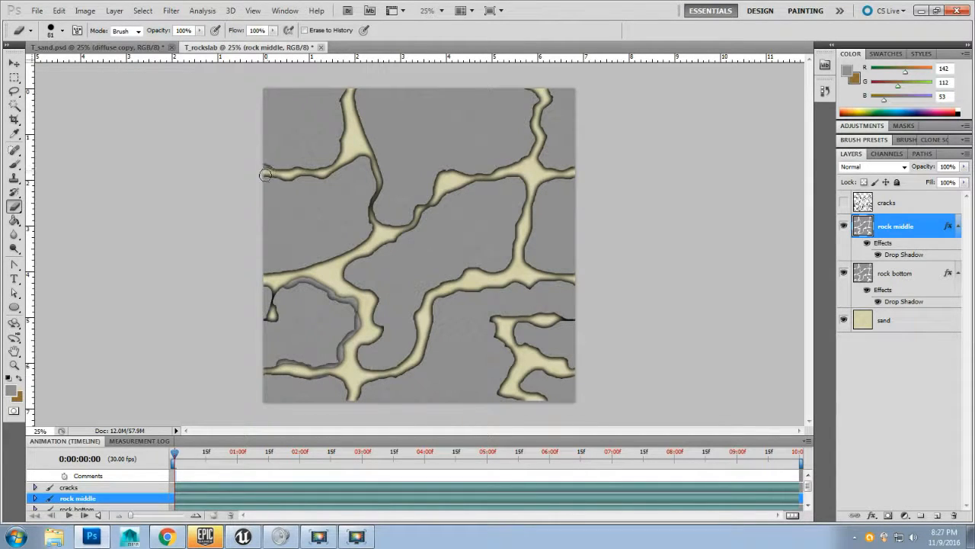
pyautogui.moveTo(265, 175)
pyautogui.mouseDown()
pyautogui.moveTo(339, 156)
pyautogui.moveTo(354, 131)
pyautogui.moveTo(346, 146)
pyautogui.moveTo(345, 91)
pyautogui.mouseUp()
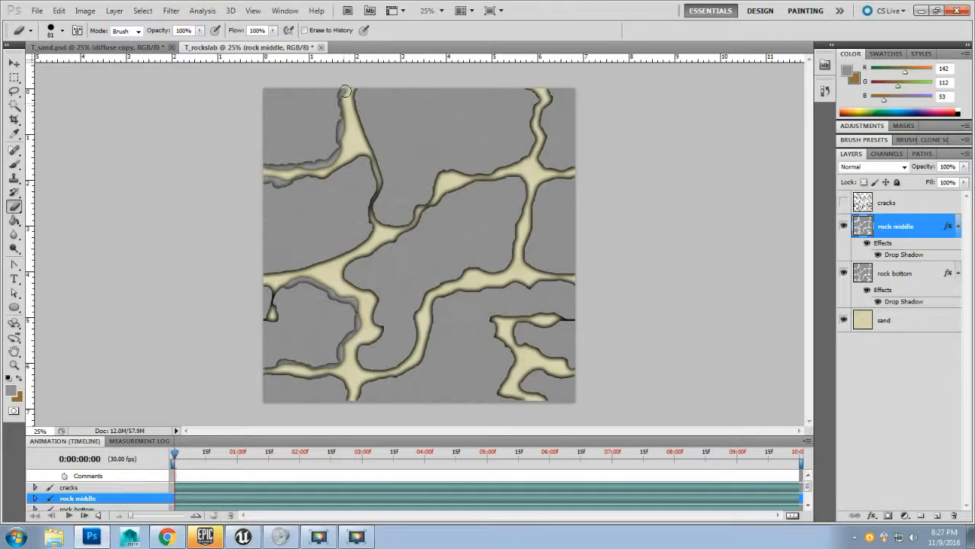
pyautogui.moveTo(313, 175)
pyautogui.mouseDown()
pyautogui.moveTo(358, 151)
pyautogui.moveTo(356, 161)
pyautogui.moveTo(380, 164)
pyautogui.mouseUp()
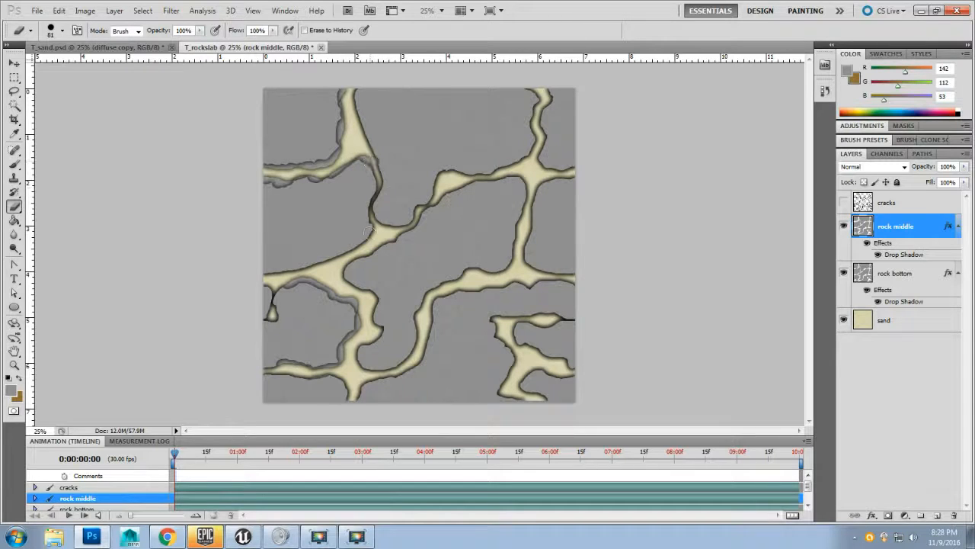
pyautogui.moveTo(373, 235)
pyautogui.mouseDown()
pyautogui.moveTo(374, 224)
pyautogui.moveTo(338, 269)
pyautogui.moveTo(322, 265)
pyautogui.mouseUp()
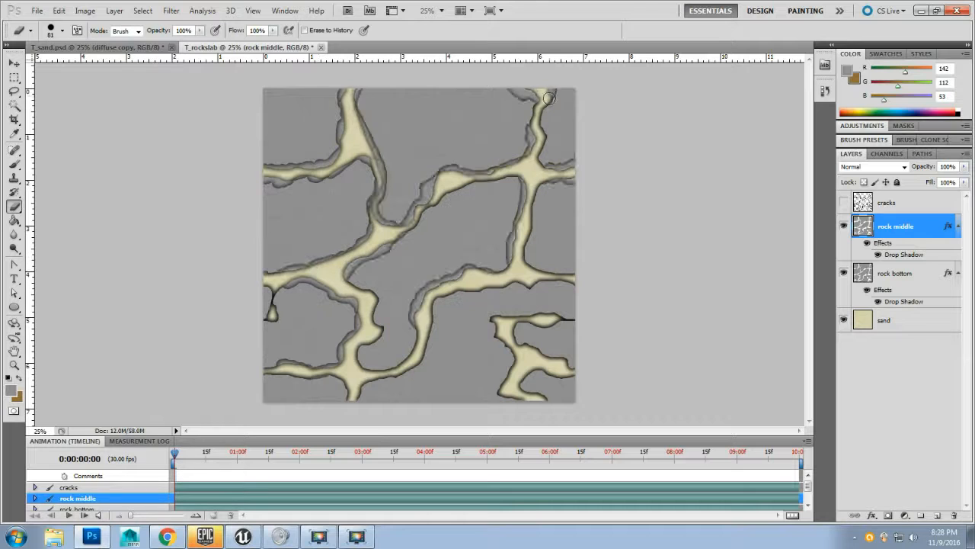
# Step: Continue erasing the rock middle layer's edges along the right and bottom cracks
pyautogui.moveTo(550, 98); pyautogui.dragTo(538, 131)
pyautogui.moveTo(558, 319)
pyautogui.mouseDown()
pyautogui.moveTo(572, 317)
pyautogui.moveTo(553, 328)
pyautogui.moveTo(545, 313)
pyautogui.moveTo(496, 317)
pyautogui.moveTo(491, 336)
pyautogui.moveTo(512, 341)
pyautogui.mouseUp()
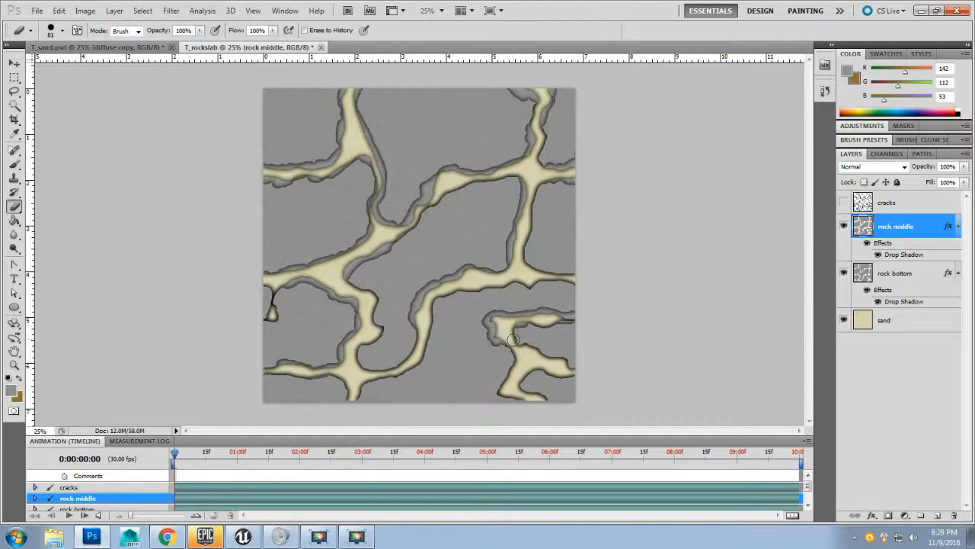
pyautogui.rightClick(513, 336)
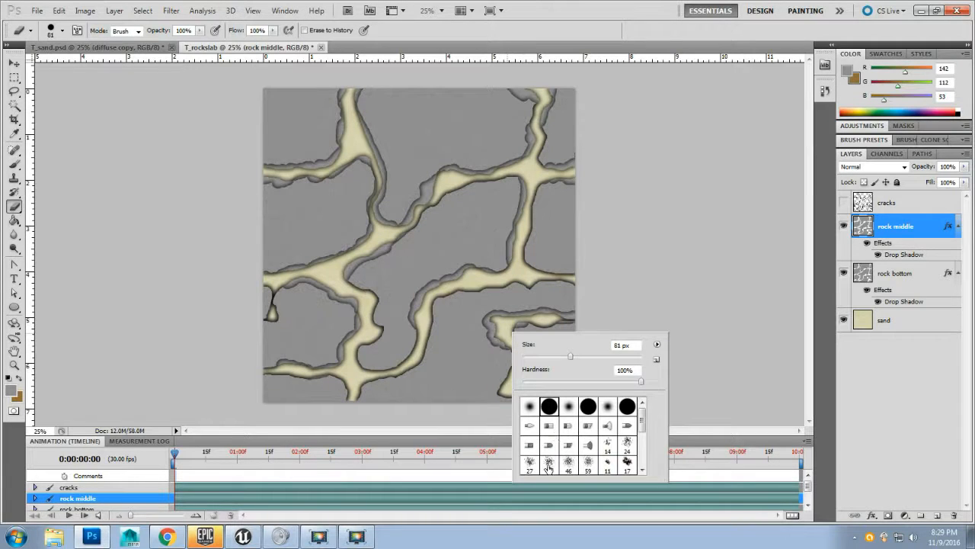
pyautogui.click(504, 328)
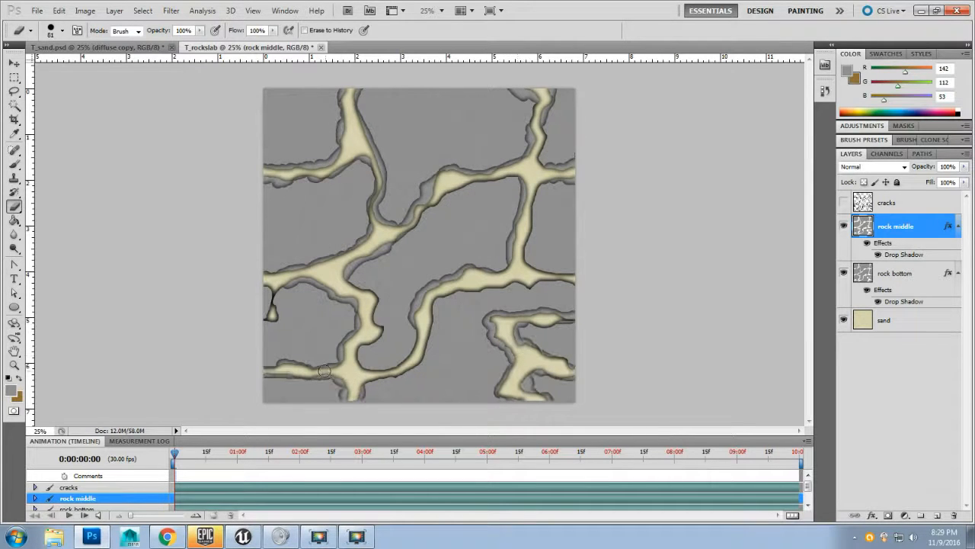
pyautogui.moveTo(324, 371)
pyautogui.mouseDown()
pyautogui.moveTo(286, 375)
pyautogui.moveTo(377, 380)
pyautogui.moveTo(423, 345)
pyautogui.mouseUp()
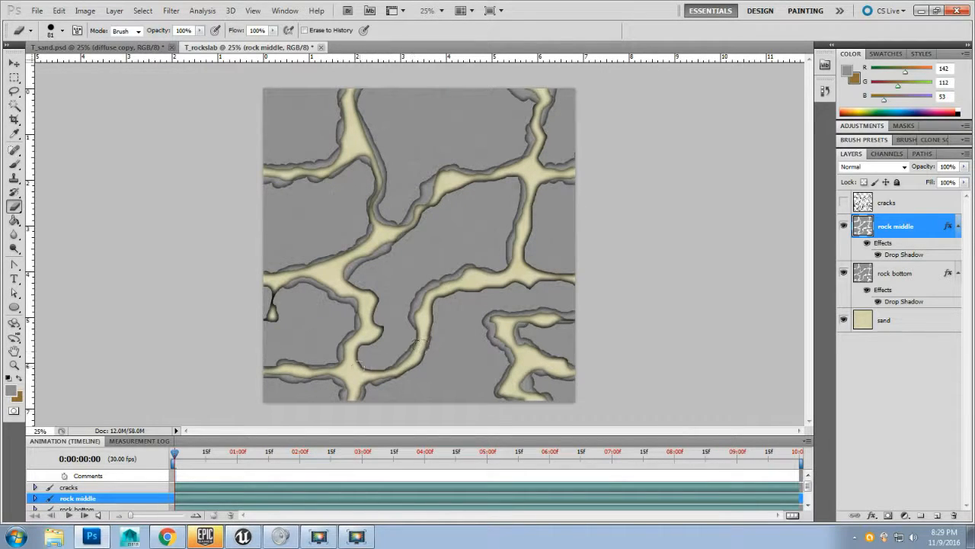
pyautogui.moveTo(355, 362)
pyautogui.mouseDown()
pyautogui.moveTo(346, 357)
pyautogui.moveTo(382, 327)
pyautogui.moveTo(361, 321)
pyautogui.moveTo(375, 322)
pyautogui.moveTo(359, 291)
pyautogui.mouseUp()
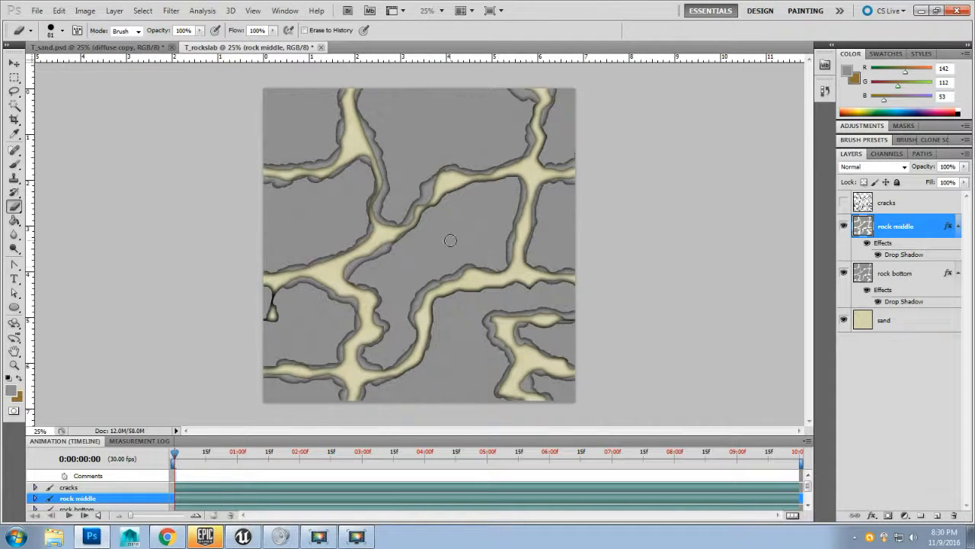
# Step: Duplicate the rock middle layer and name the copy "rock top"
pyautogui.rightClick(924, 229)
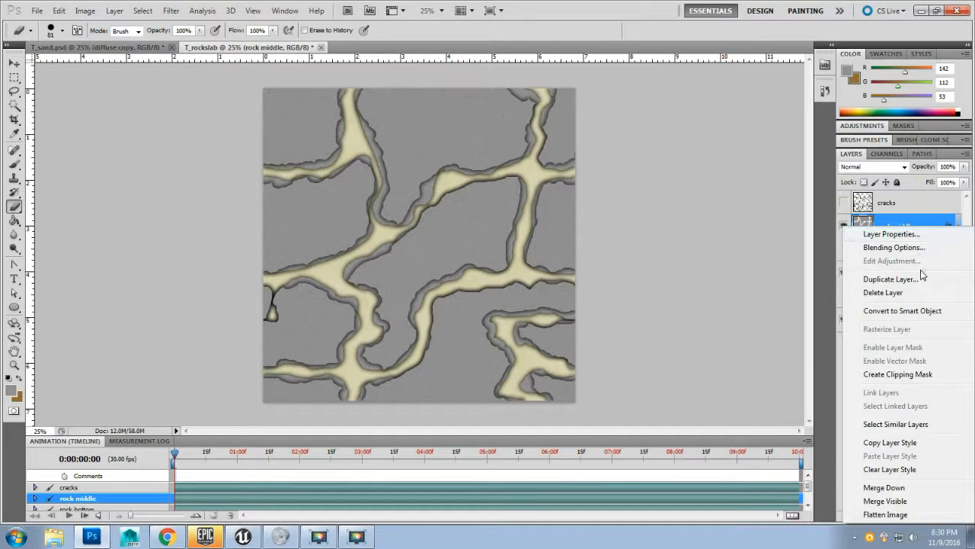
pyautogui.click(890, 279)
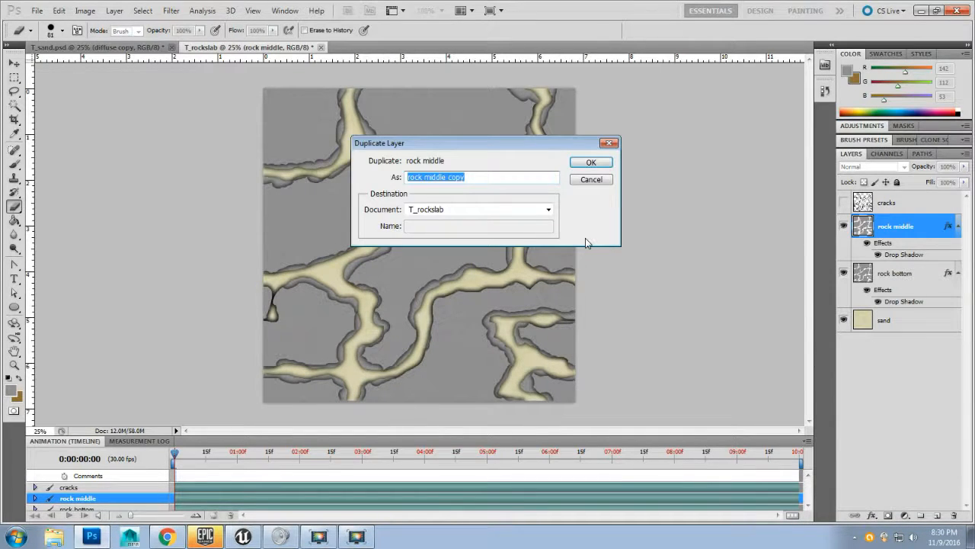
pyautogui.press('End')
pyautogui.press('BackSpace')
pyautogui.press('BackSpace')
pyautogui.press('BackSpace')
pyautogui.press('BackSpace')
pyautogui.press('BackSpace')
pyautogui.press('BackSpace')
pyautogui.press('BackSpace')
pyautogui.press('BackSpace')
pyautogui.press('BackSpace')
pyautogui.press('BackSpace')
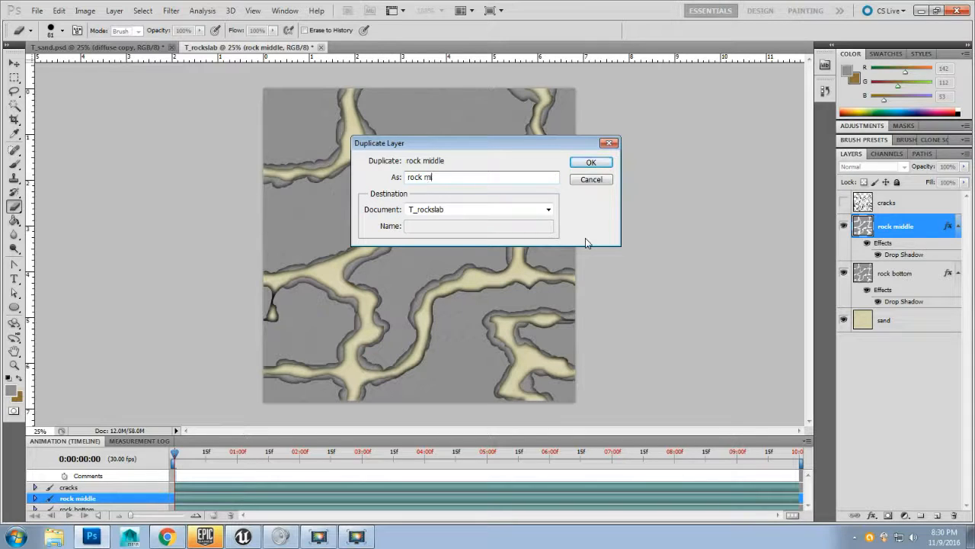
pyautogui.write('top')
pyautogui.press('Return')
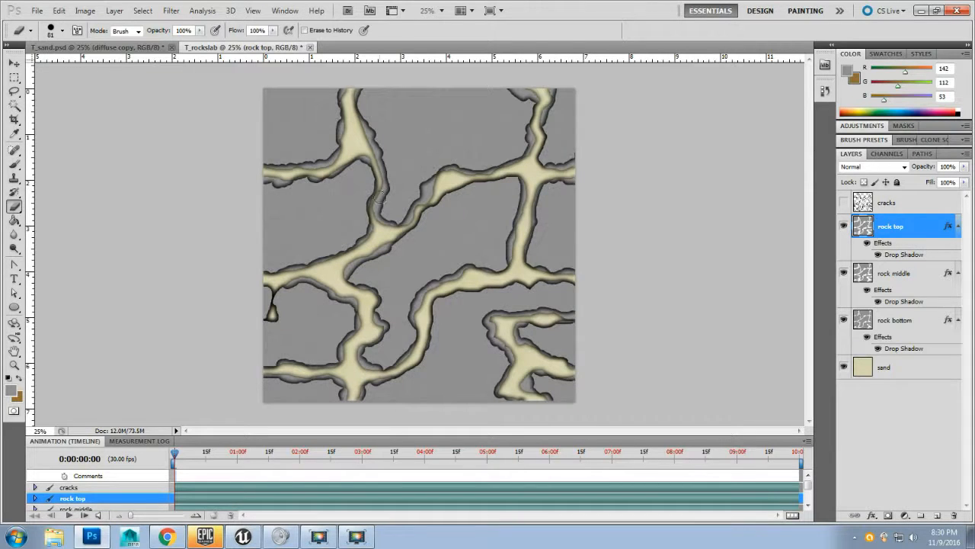
# Step: Erase the rock top layer's edges along the upper cracks to widen them further
pyautogui.moveTo(363, 84)
pyautogui.mouseDown()
pyautogui.moveTo(358, 108)
pyautogui.moveTo(385, 164)
pyautogui.mouseUp()
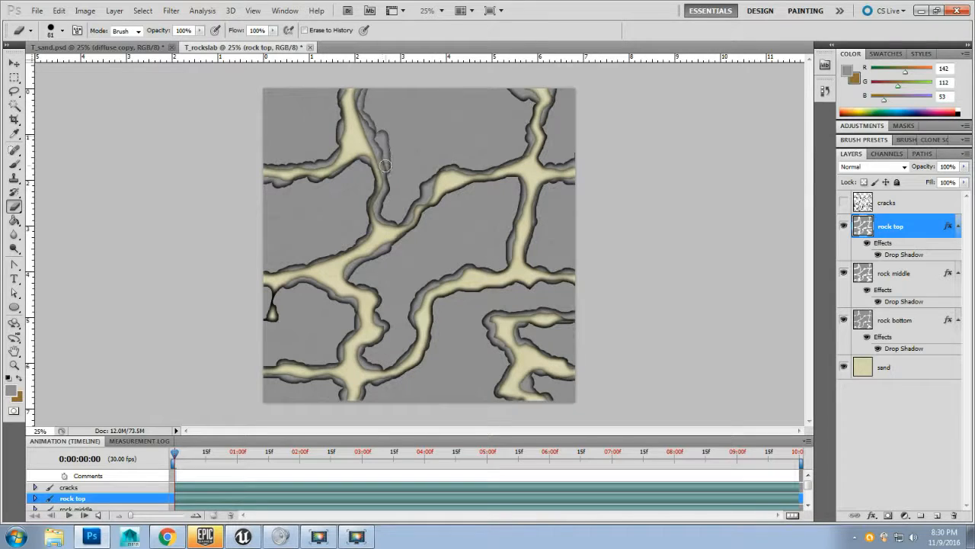
pyautogui.moveTo(394, 223)
pyautogui.mouseDown()
pyautogui.moveTo(451, 174)
pyautogui.moveTo(510, 162)
pyautogui.moveTo(522, 174)
pyautogui.mouseUp()
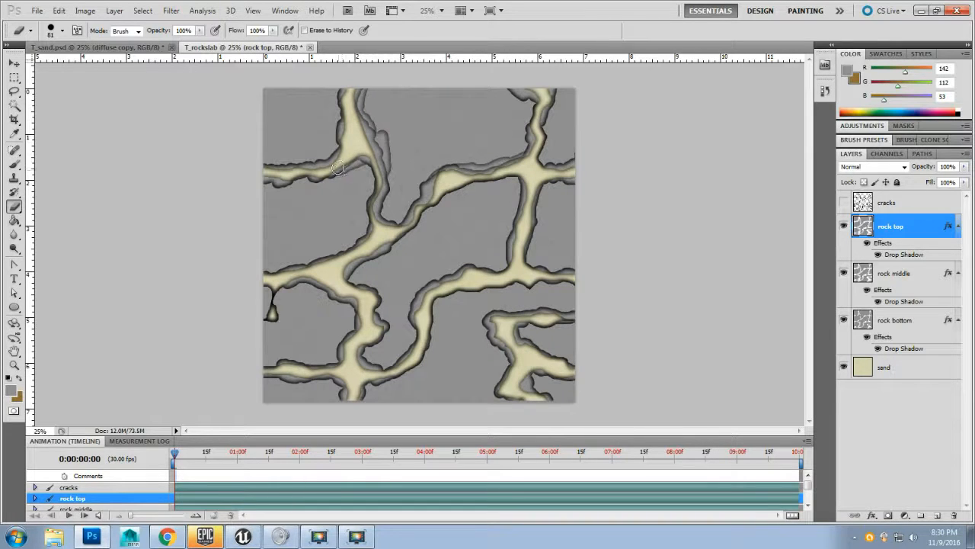
pyautogui.moveTo(303, 175)
pyautogui.mouseDown()
pyautogui.moveTo(257, 185)
pyautogui.moveTo(338, 172)
pyautogui.mouseUp()
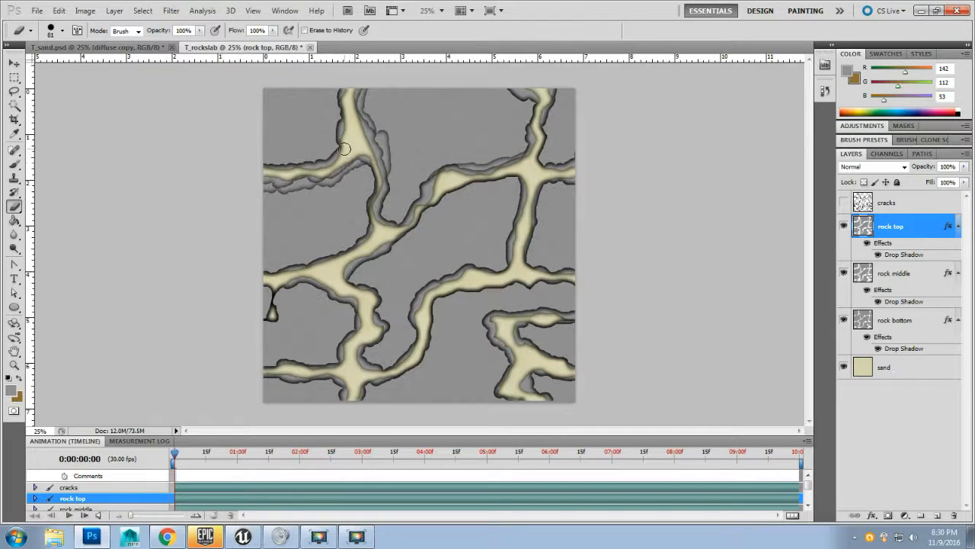
pyautogui.moveTo(346, 122)
pyautogui.mouseDown()
pyautogui.moveTo(348, 79)
pyautogui.moveTo(322, 143)
pyautogui.moveTo(336, 118)
pyautogui.moveTo(343, 150)
pyautogui.moveTo(257, 165)
pyautogui.moveTo(286, 182)
pyautogui.moveTo(306, 161)
pyautogui.mouseUp()
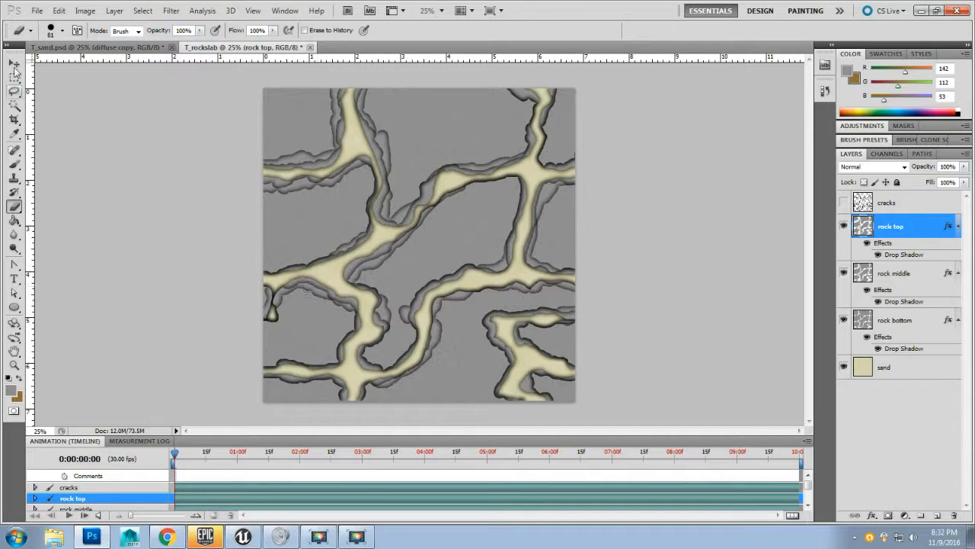
# Step: Save a copy as Targa, overwriting T_rockyslab_D.tga in Texture Maps
pyautogui.click(36, 11)
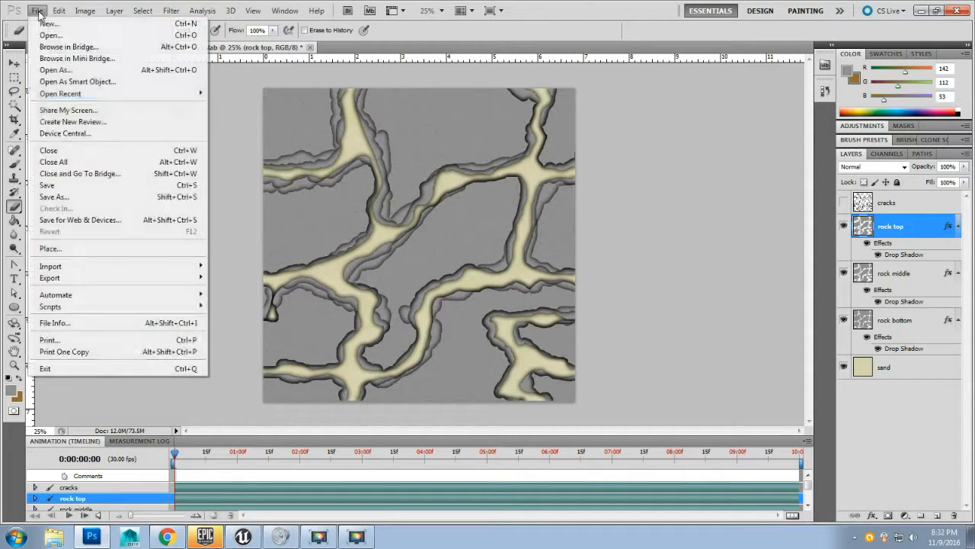
pyautogui.click(54, 197)
pyautogui.click(495, 290)
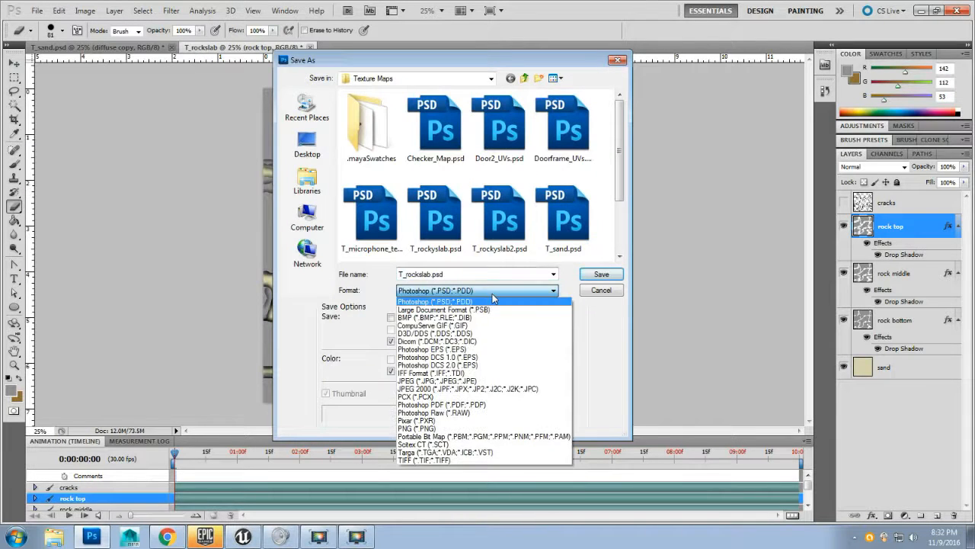
pyautogui.click(503, 452)
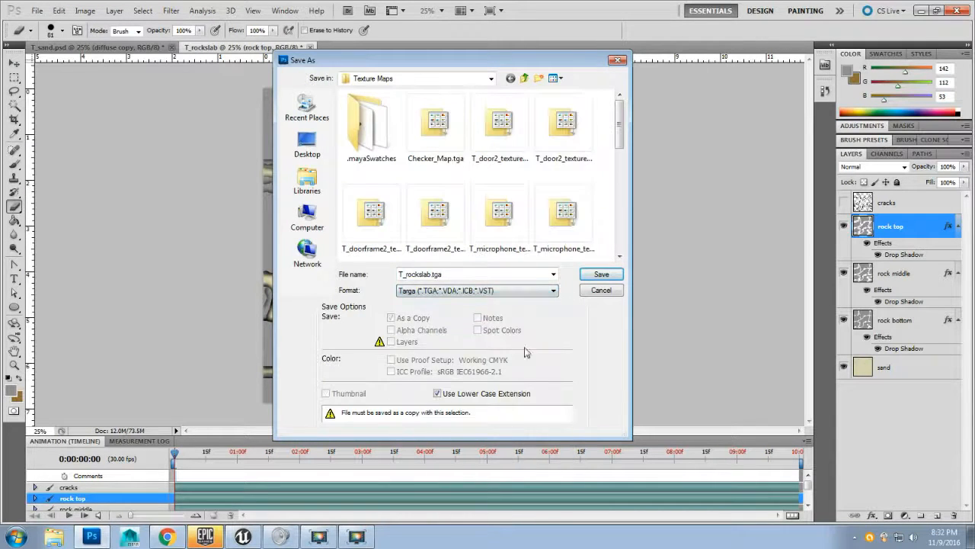
pyautogui.moveTo(620, 132); pyautogui.dragTo(620, 211)
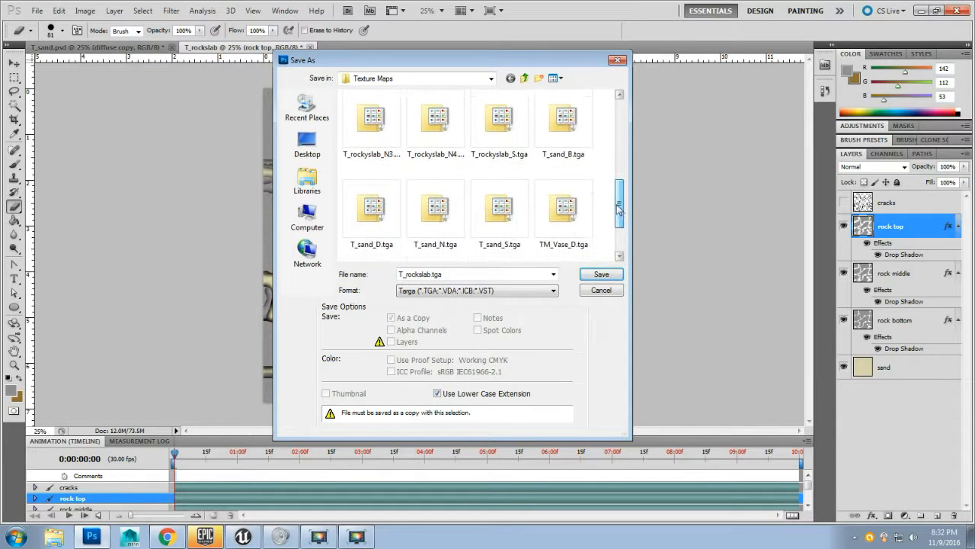
pyautogui.click(432, 119)
pyautogui.scroll(1, 442, 153)
pyautogui.click(435, 121)
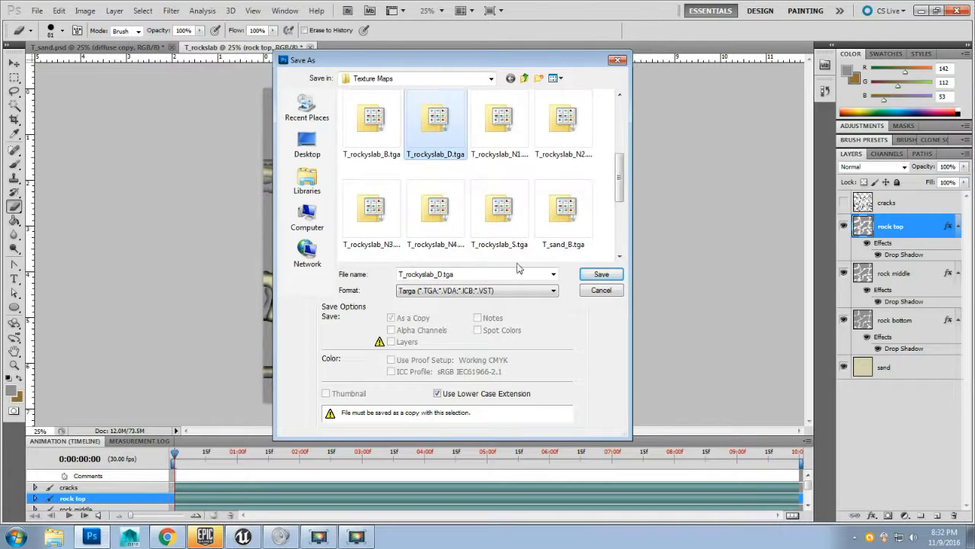
pyautogui.click(601, 273)
pyautogui.click(471, 206)
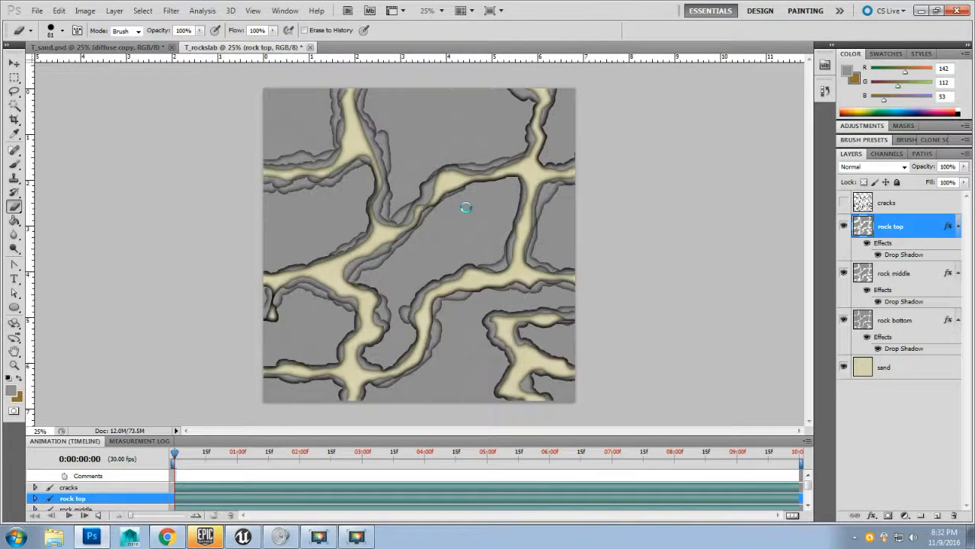
pyautogui.click(267, 176)
# Step: Switch to Unreal, reimport the T_rockyslab_D texture, and inspect the updated cracks on the landscape up close
pyautogui.click(242, 536)
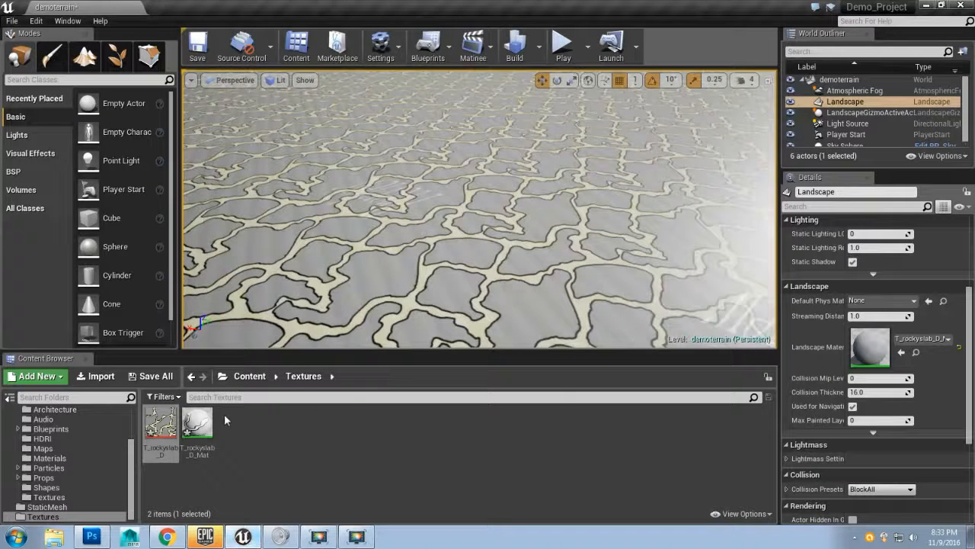
pyautogui.rightClick(164, 419)
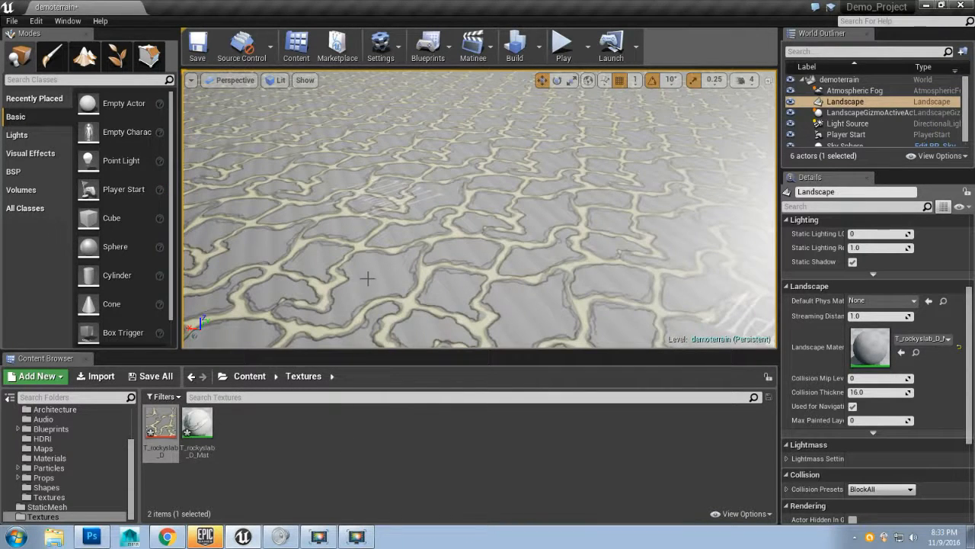
pyautogui.moveTo(368, 279)
pyautogui.mouseDown()
pyautogui.moveTo(360, 310)
pyautogui.moveTo(365, 262)
pyautogui.moveTo(336, 250)
pyautogui.moveTo(365, 283)
pyautogui.moveTo(396, 267)
pyautogui.moveTo(368, 276)
pyautogui.moveTo(367, 264)
pyautogui.moveTo(387, 299)
pyautogui.moveTo(392, 287)
pyautogui.moveTo(381, 279)
pyautogui.mouseUp()
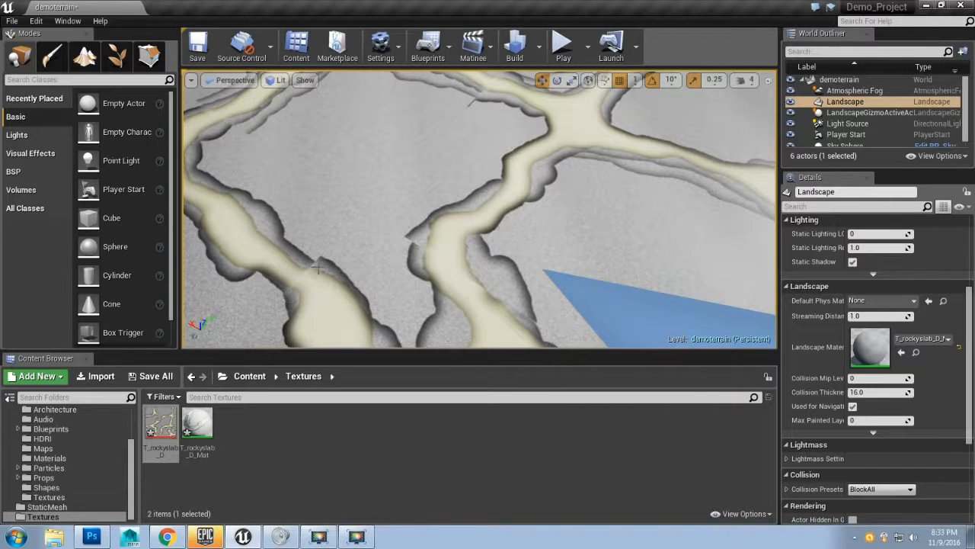
pyautogui.moveTo(378, 233); pyautogui.dragTo(447, 233)
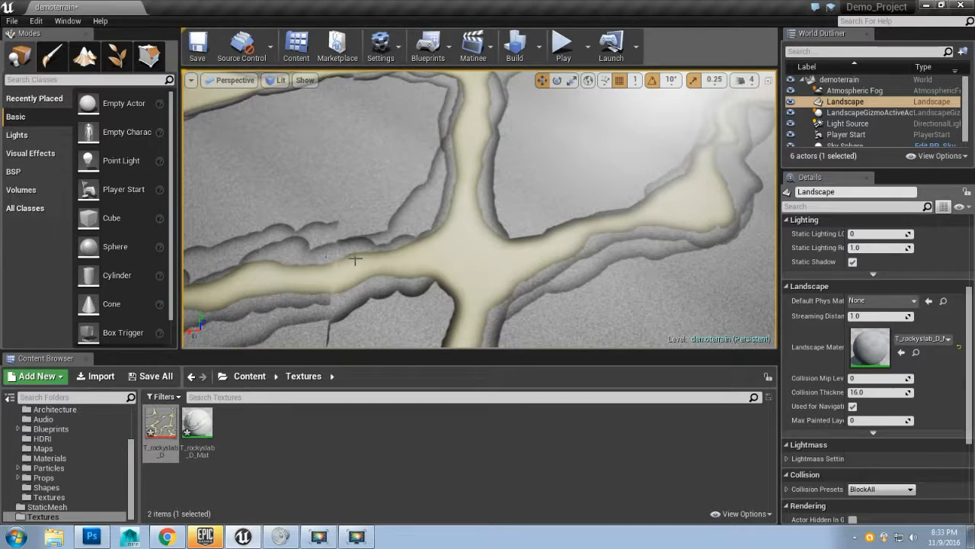
pyautogui.moveTo(355, 261); pyautogui.dragTo(374, 255)
pyautogui.moveTo(435, 257); pyautogui.dragTo(368, 198)
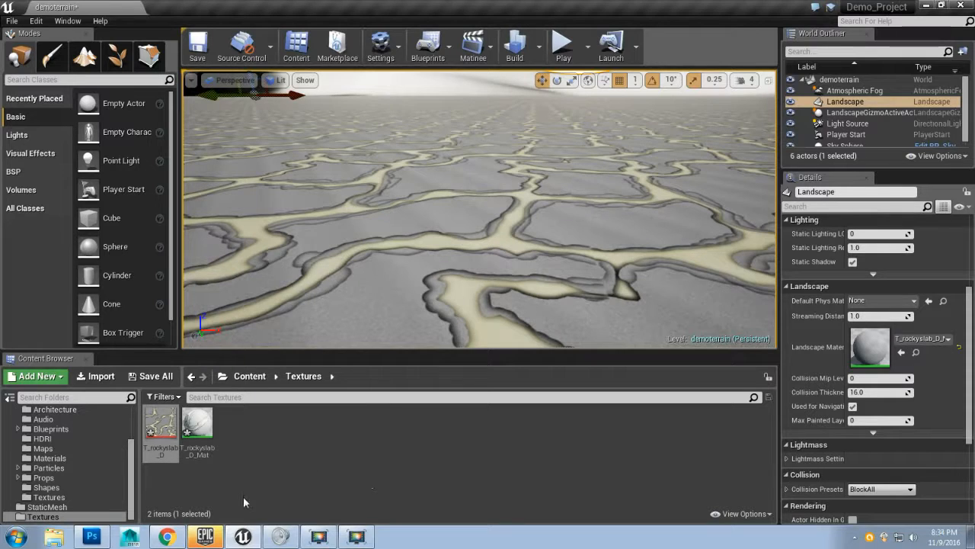
# Step: Back in Photoshop, hide the drop shadow effects on the rock top, rock middle and rock bottom layers
pyautogui.click(89, 520)
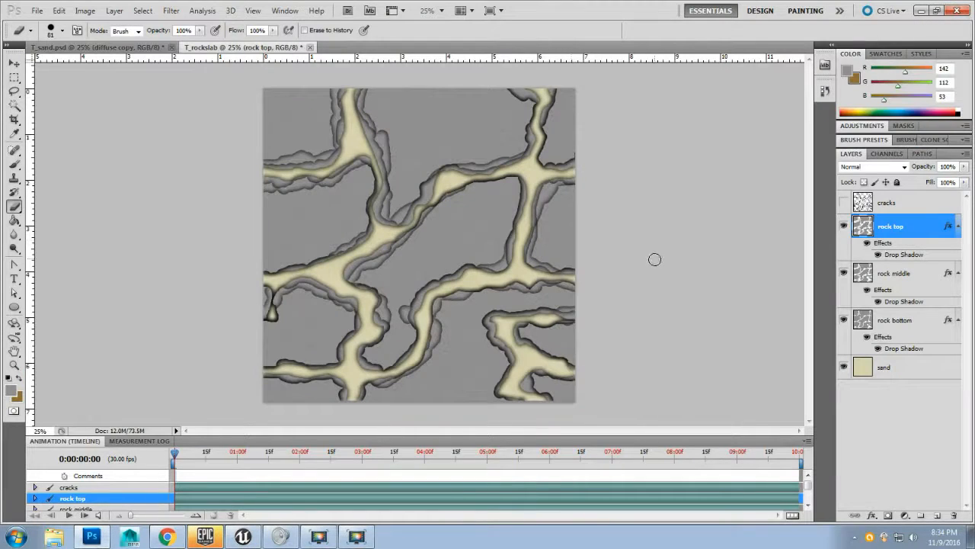
pyautogui.click(867, 244)
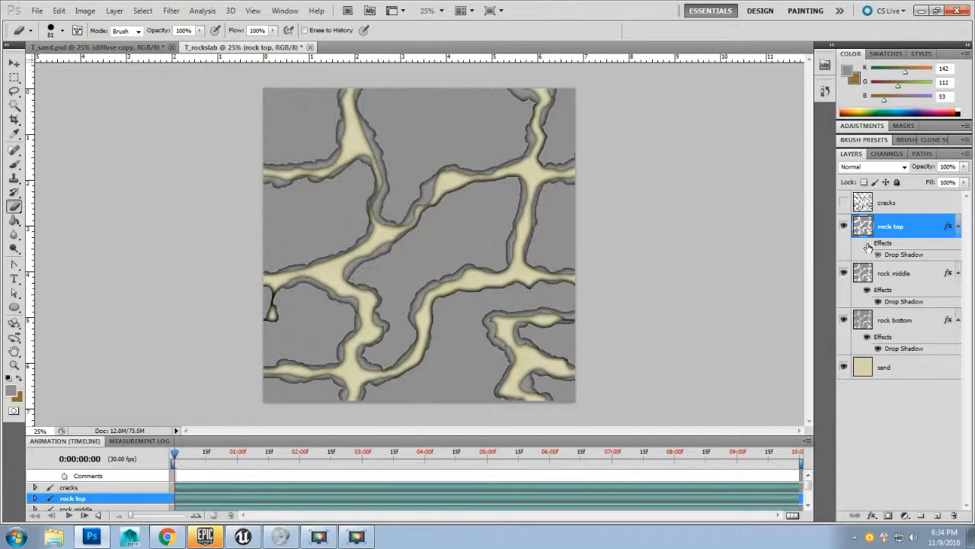
pyautogui.click(867, 290)
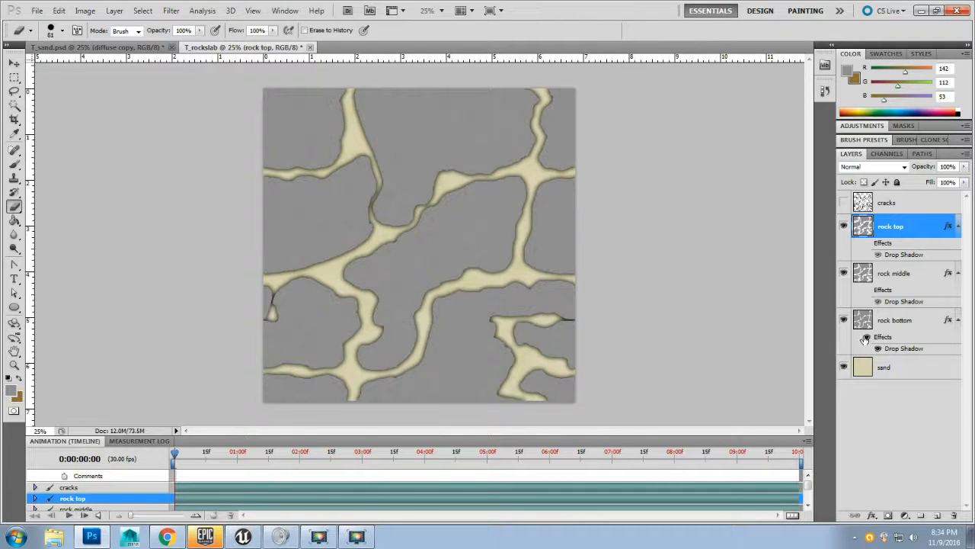
pyautogui.click(866, 338)
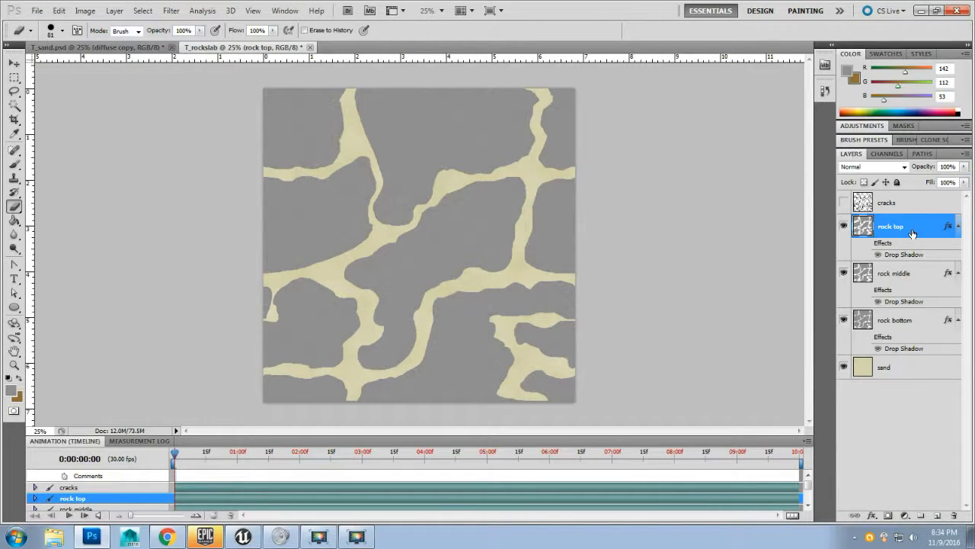
# Step: Group all layers from cracks down to sand into one group named diffuse
pyautogui.keyDown('shift'); pyautogui.click(900, 204); pyautogui.keyUp('shift')
pyautogui.keyDown('shift'); pyautogui.click(913, 364); pyautogui.keyUp('shift')
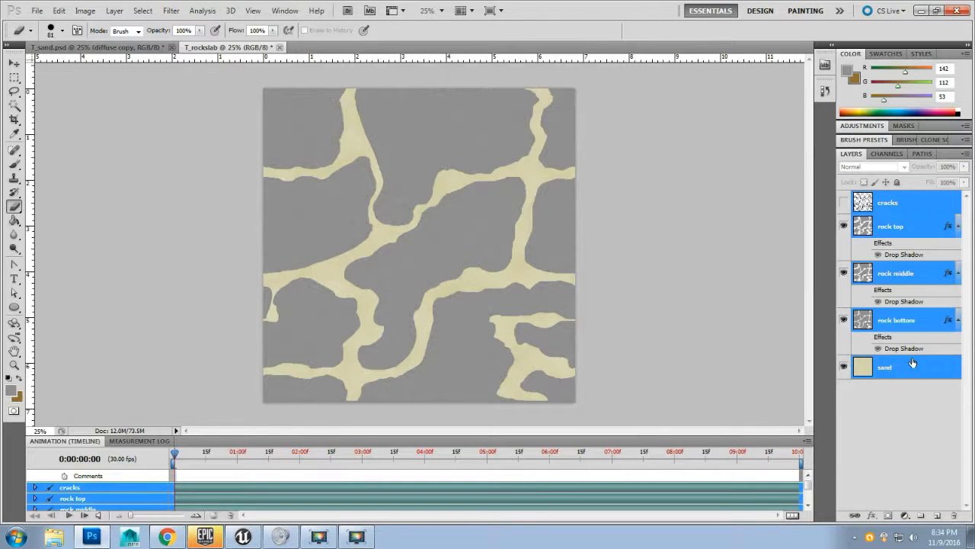
pyautogui.click(922, 517)
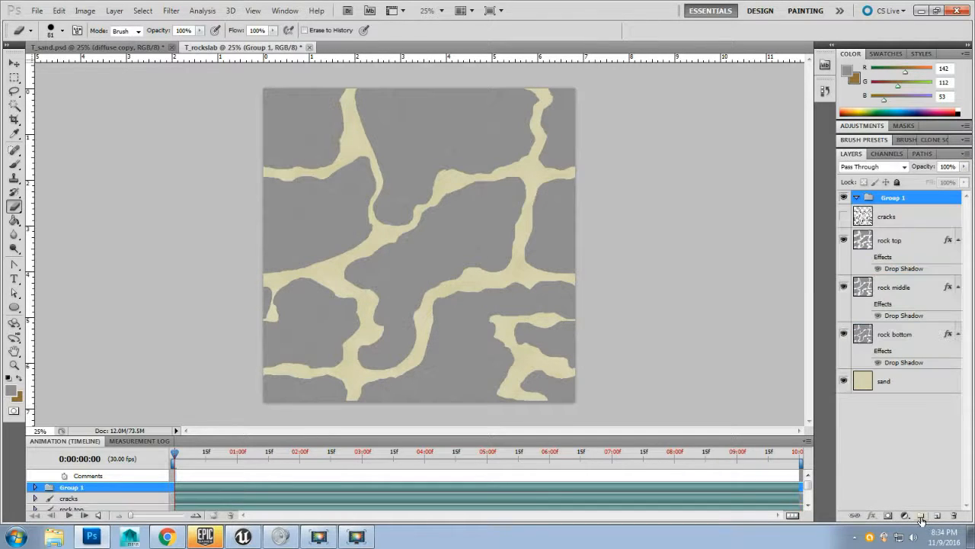
pyautogui.doubleClick(894, 198)
pyautogui.write('d')
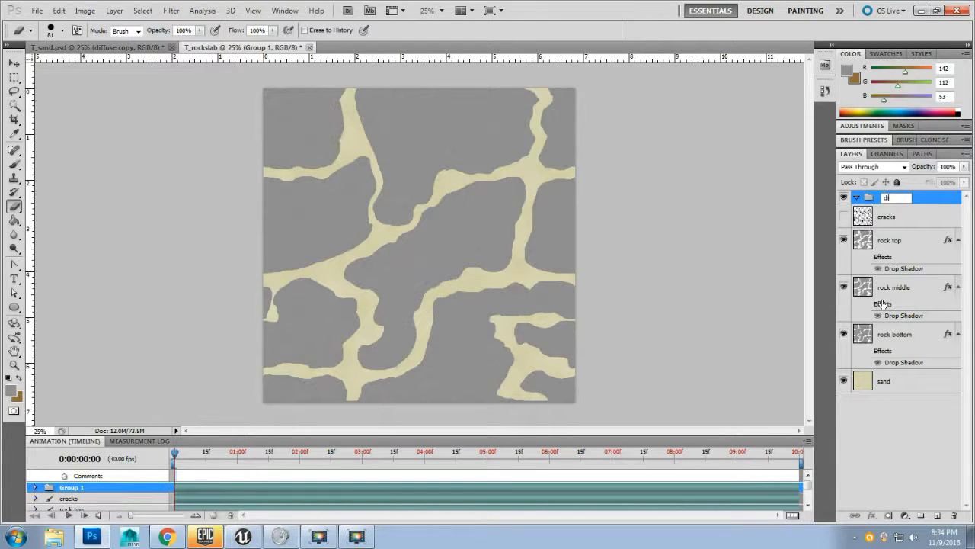
pyautogui.write('iffuse')
pyautogui.press('Return')
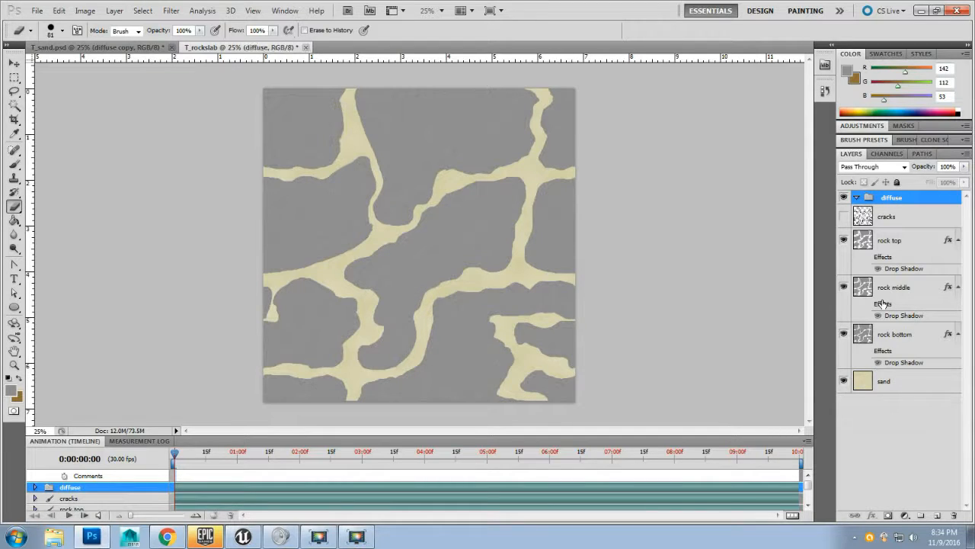
# Step: Collapse the diffuse group and duplicate it
pyautogui.click(857, 198)
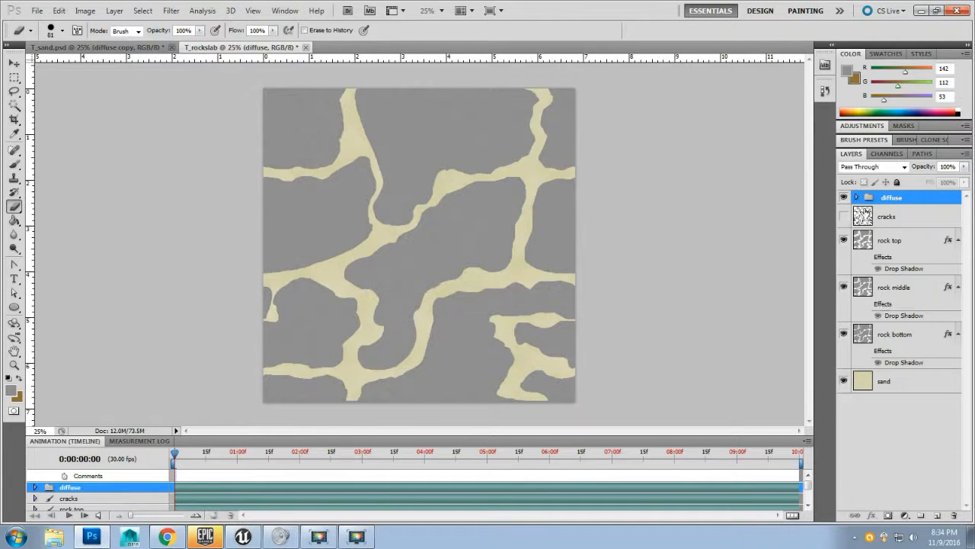
pyautogui.click(905, 226)
pyautogui.keyDown('shift'); pyautogui.click(911, 380); pyautogui.keyUp('shift')
pyautogui.moveTo(923, 220); pyautogui.dragTo(855, 193)
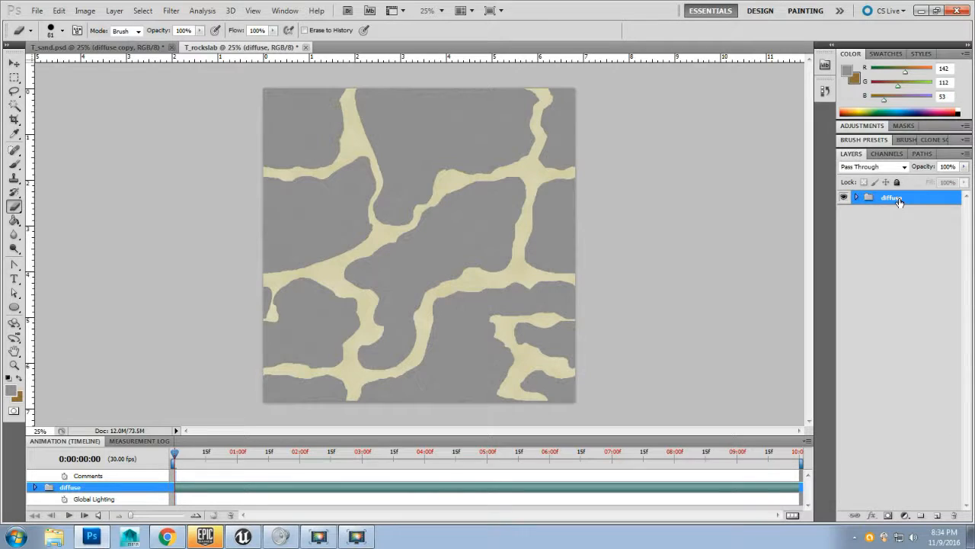
pyautogui.moveTo(899, 200); pyautogui.dragTo(891, 246)
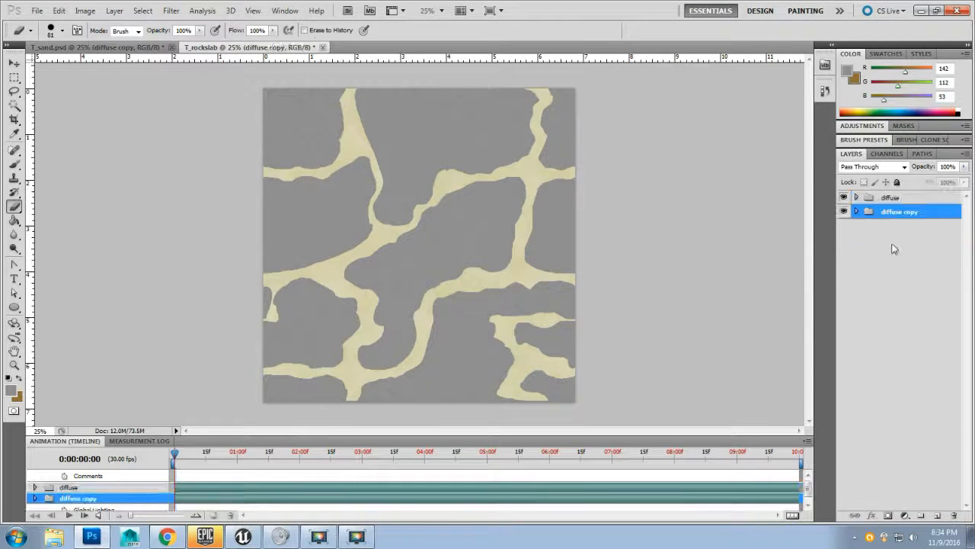
# Step: Hide the original diffuse group and rename the duplicate group bump
pyautogui.click(844, 198)
pyautogui.doubleClick(890, 211)
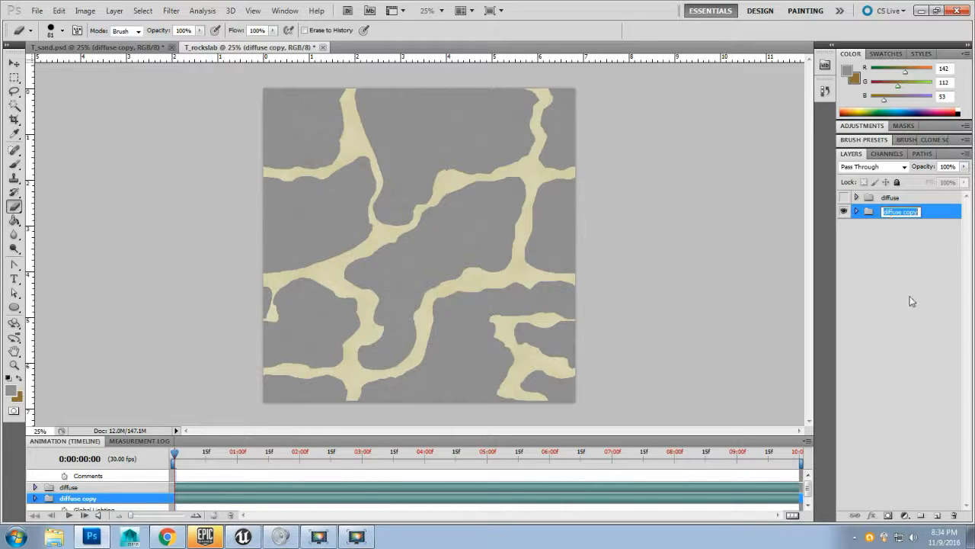
pyautogui.write('bump')
pyautogui.press('Return')
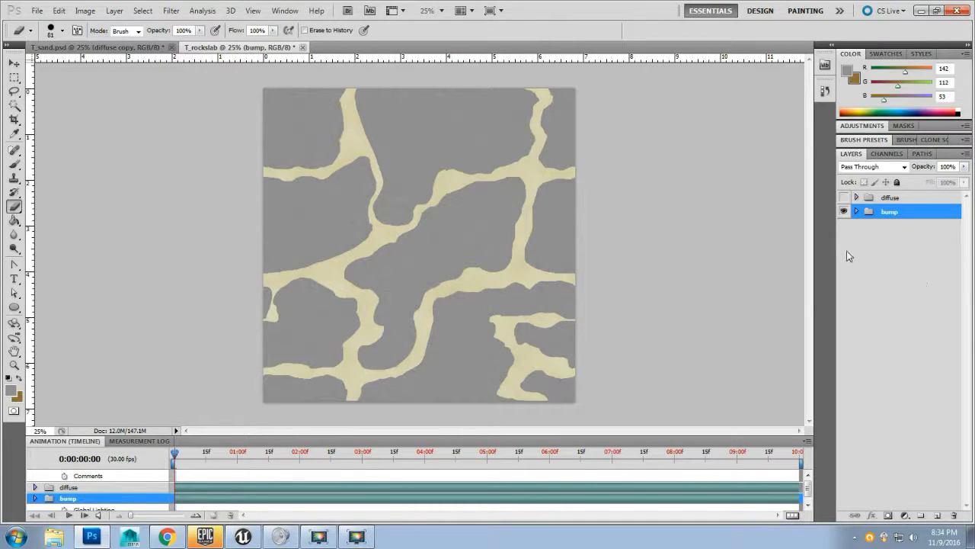
# Step: Expand the bump group and delete its cracks layer
pyautogui.click(856, 211)
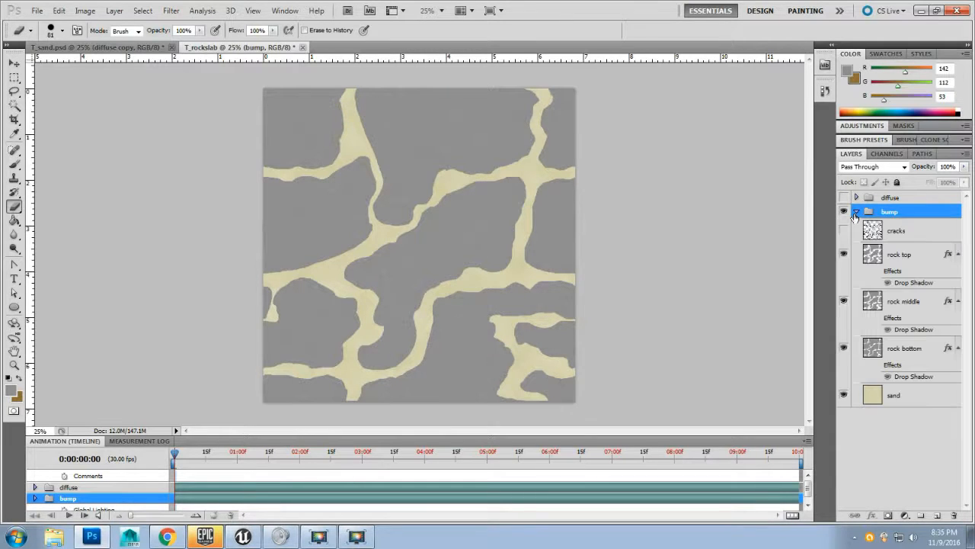
pyautogui.click(914, 230)
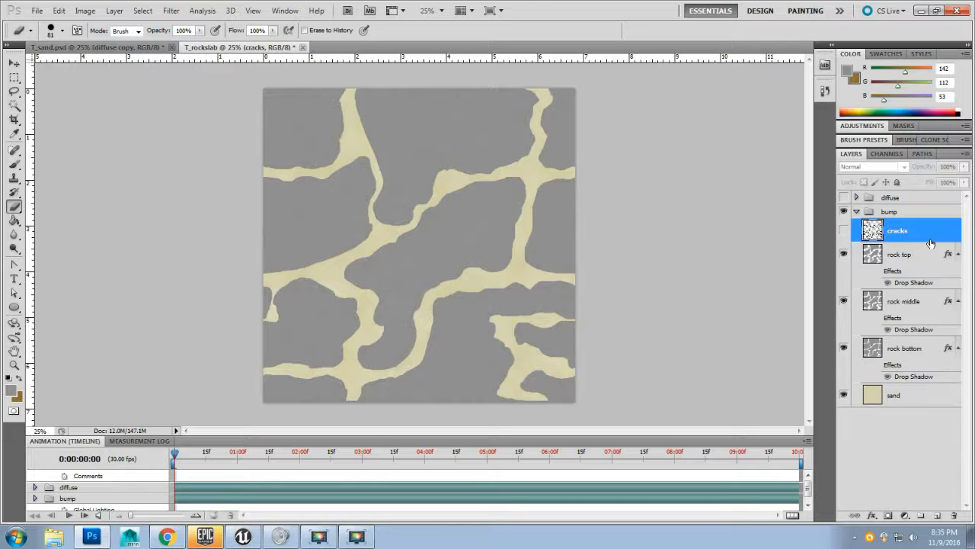
pyautogui.press('Delete')
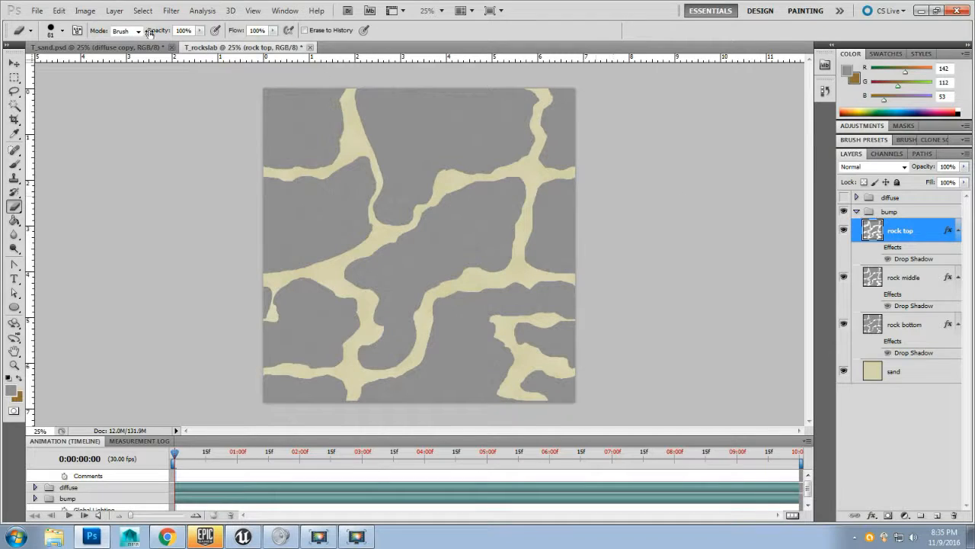
# Step: Apply Levels to the rock top layer with input white point 2 and output white level 231
pyautogui.click(86, 12)
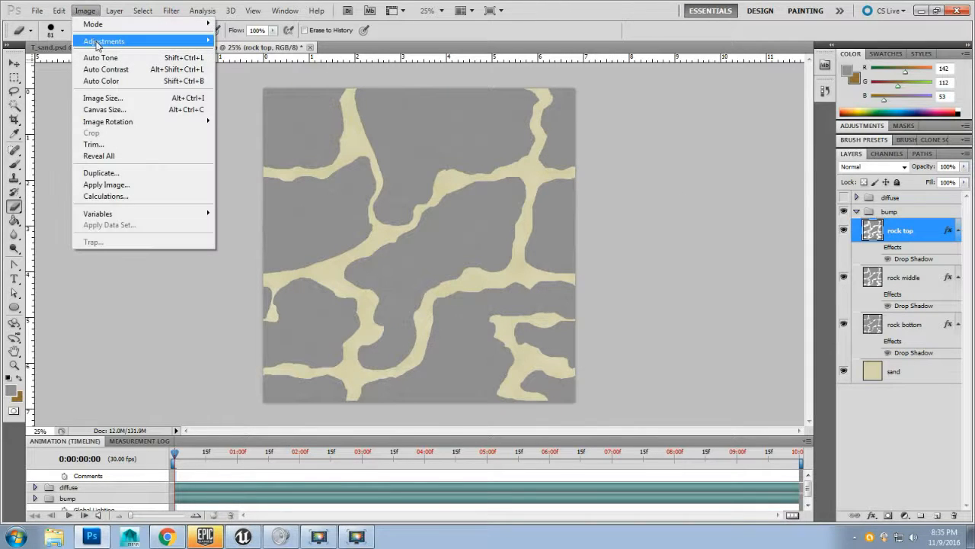
pyautogui.moveTo(99, 41)
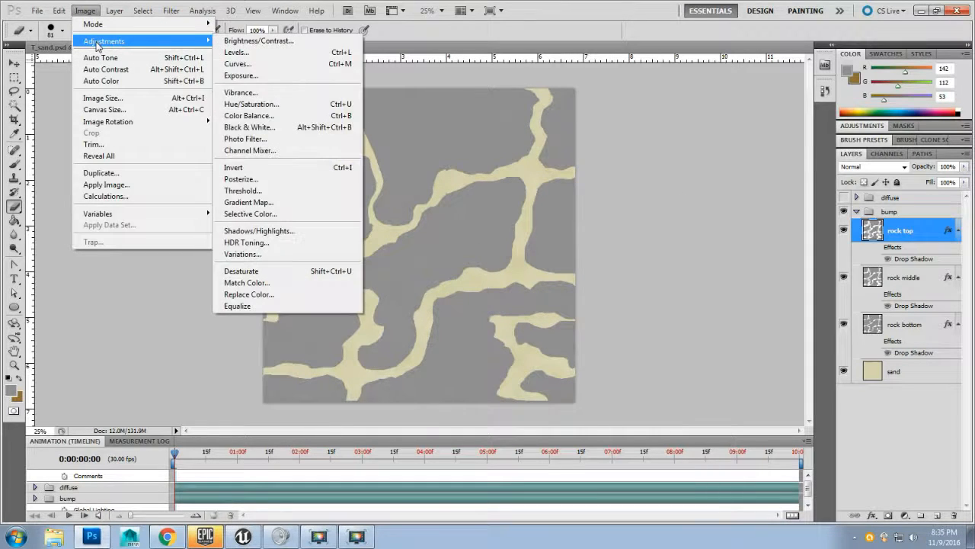
pyautogui.click(259, 53)
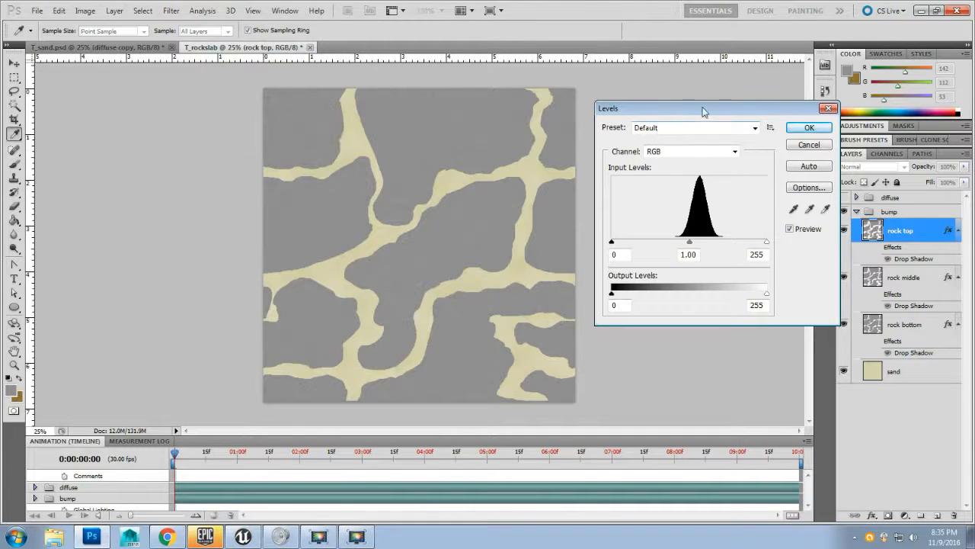
pyautogui.moveTo(704, 112); pyautogui.dragTo(694, 92)
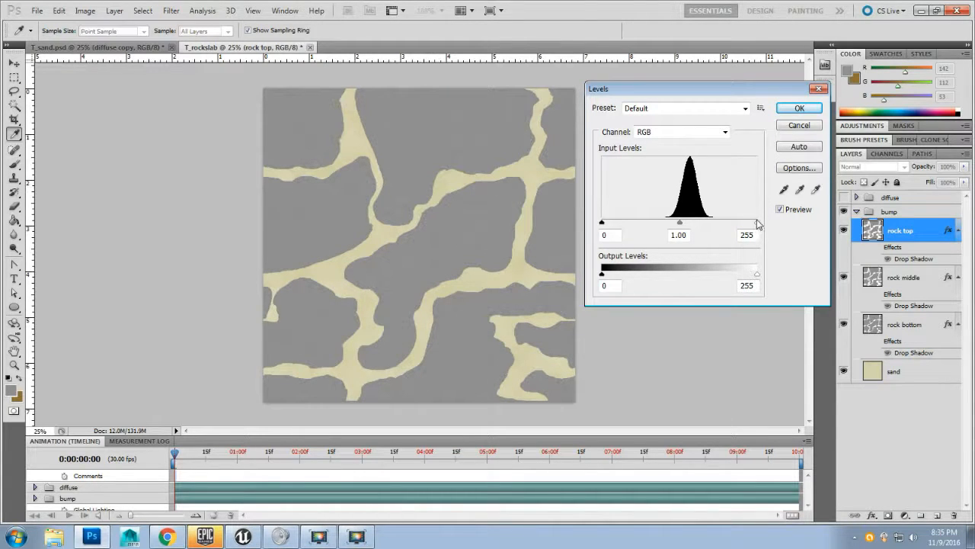
pyautogui.moveTo(757, 223); pyautogui.dragTo(551, 225)
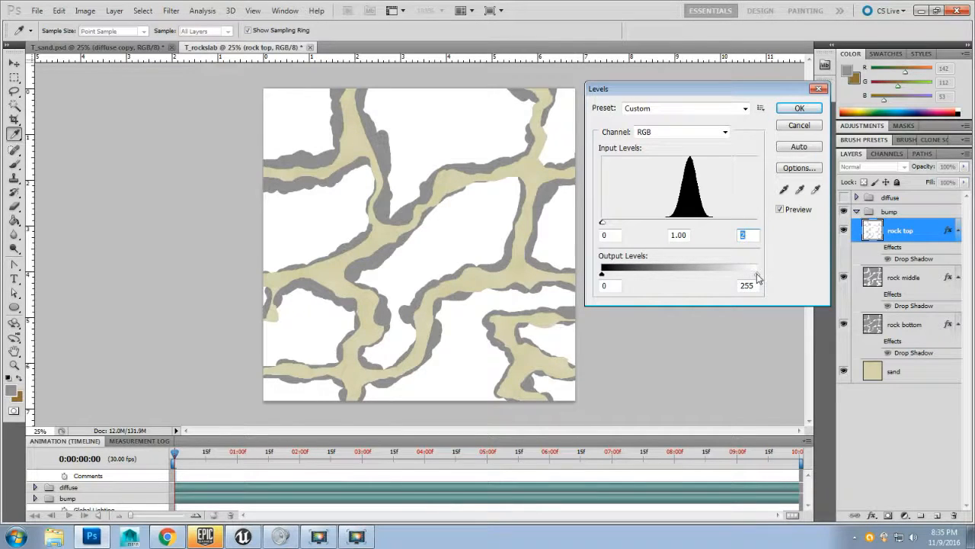
pyautogui.moveTo(758, 279)
pyautogui.mouseDown()
pyautogui.moveTo(733, 279)
pyautogui.moveTo(772, 268)
pyautogui.moveTo(744, 278)
pyautogui.mouseUp()
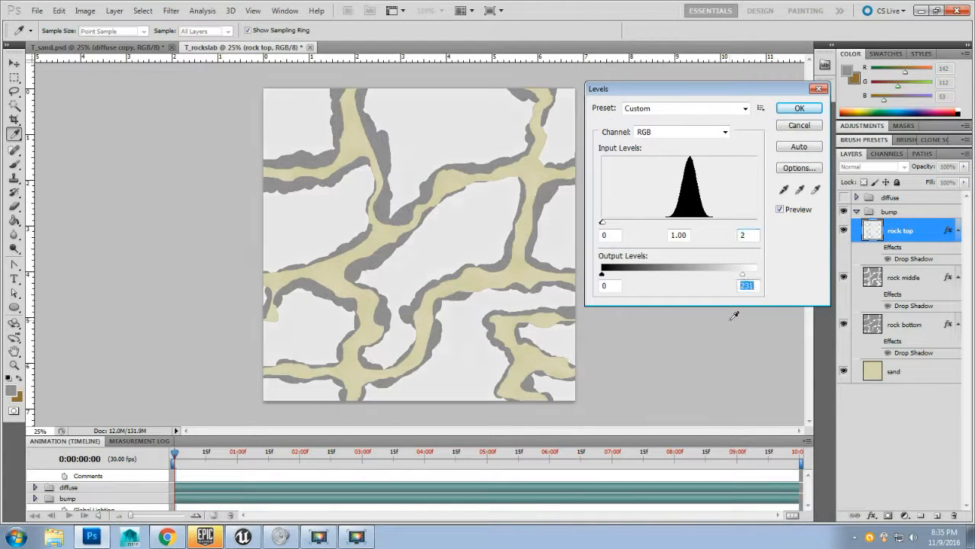
pyautogui.click(792, 110)
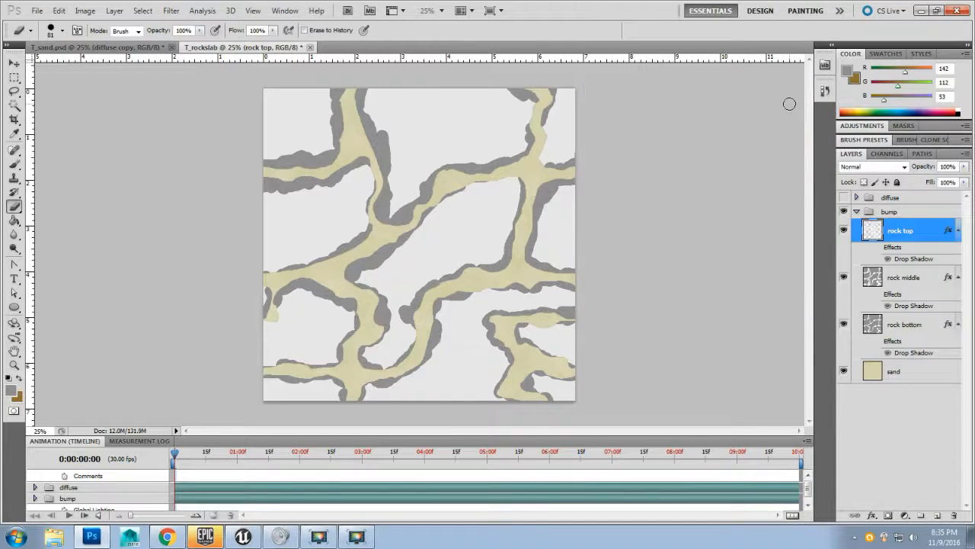
# Step: Apply Levels to the rock middle layer with input white point 2 and output white level 171
pyautogui.click(916, 281)
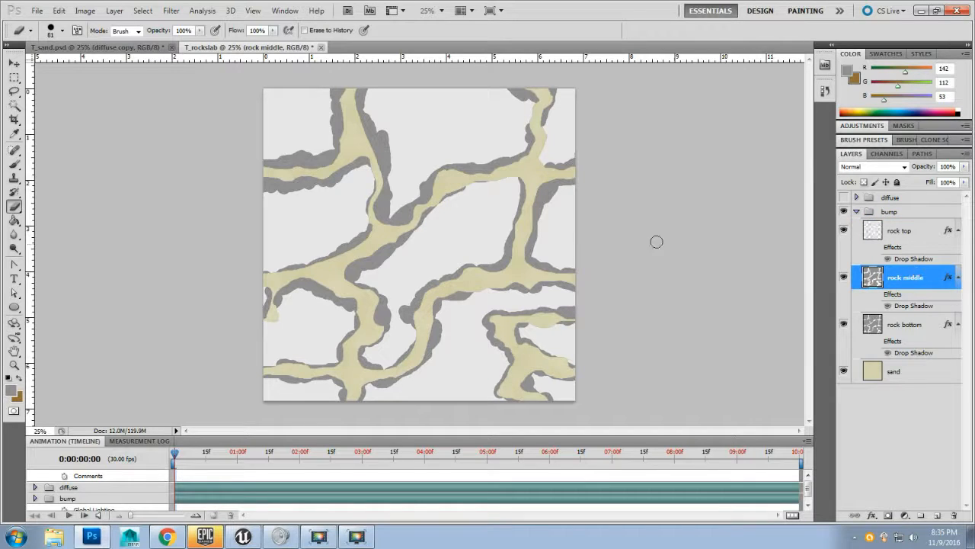
pyautogui.click(97, 13)
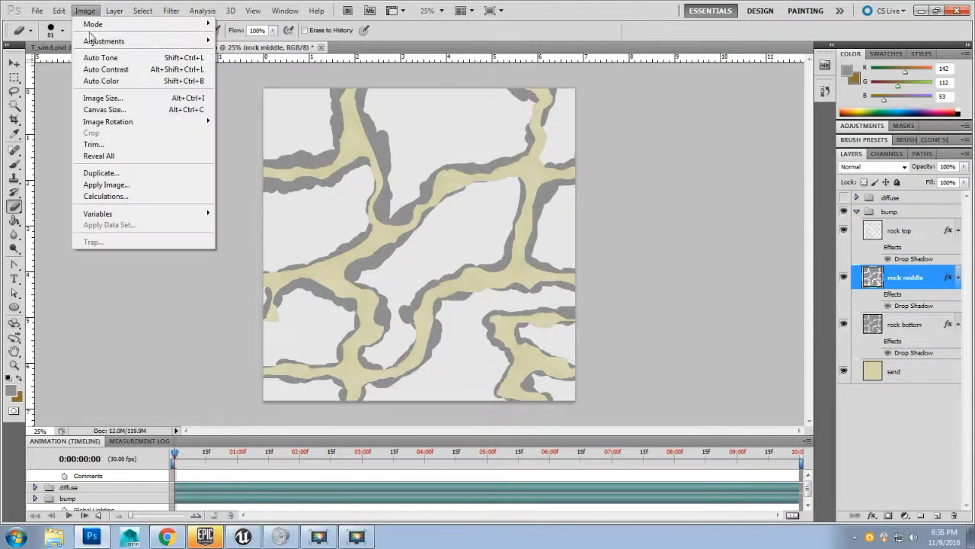
pyautogui.moveTo(91, 41)
pyautogui.click(244, 53)
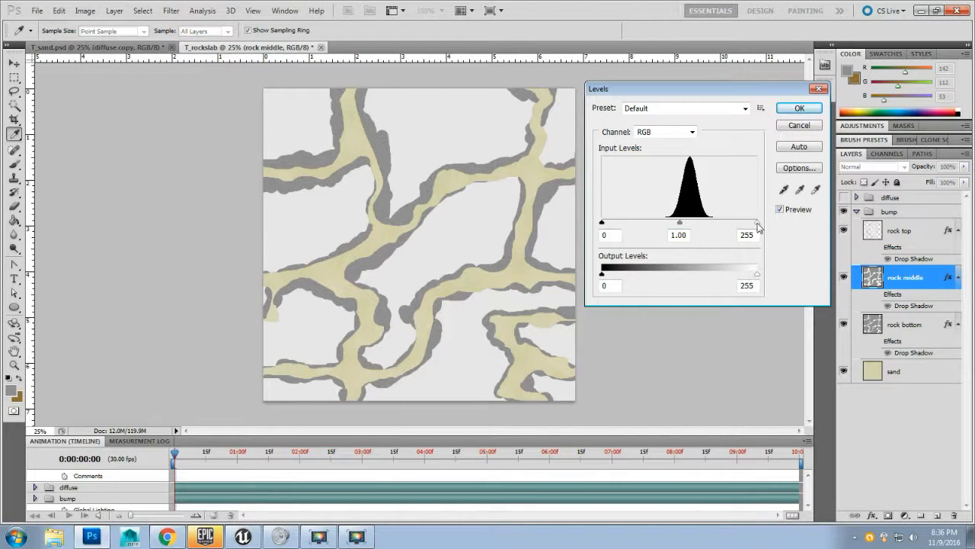
pyautogui.moveTo(757, 223); pyautogui.dragTo(515, 214)
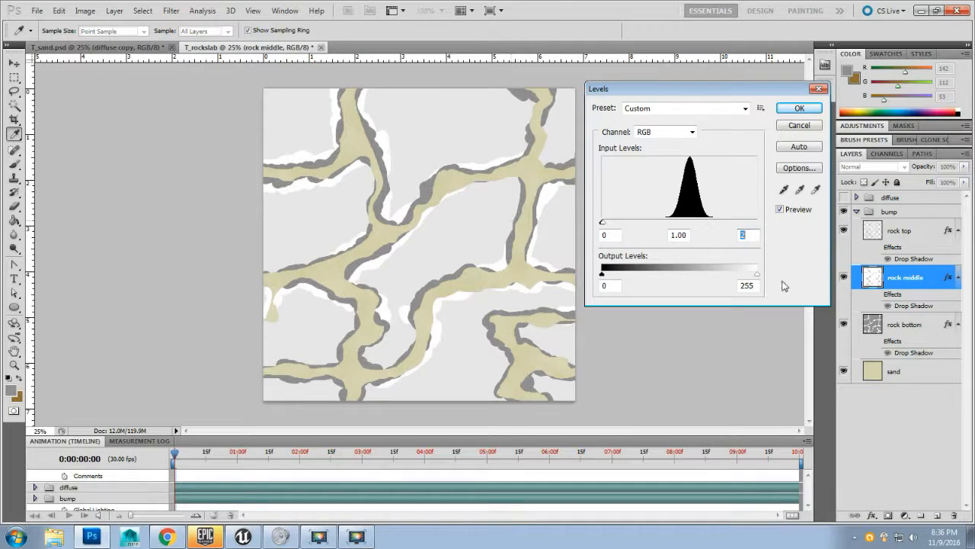
pyautogui.moveTo(758, 280); pyautogui.dragTo(706, 276)
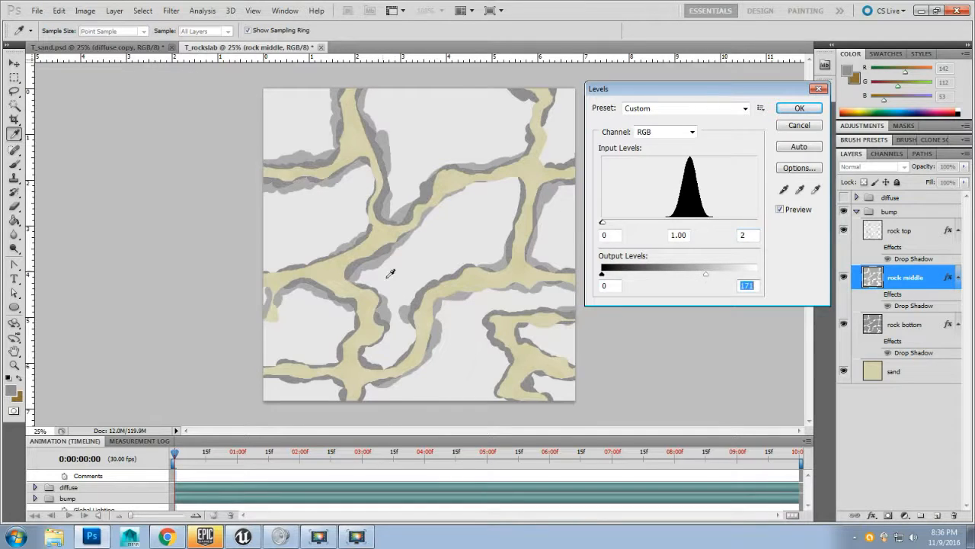
pyautogui.moveTo(609, 95); pyautogui.dragTo(610, 103)
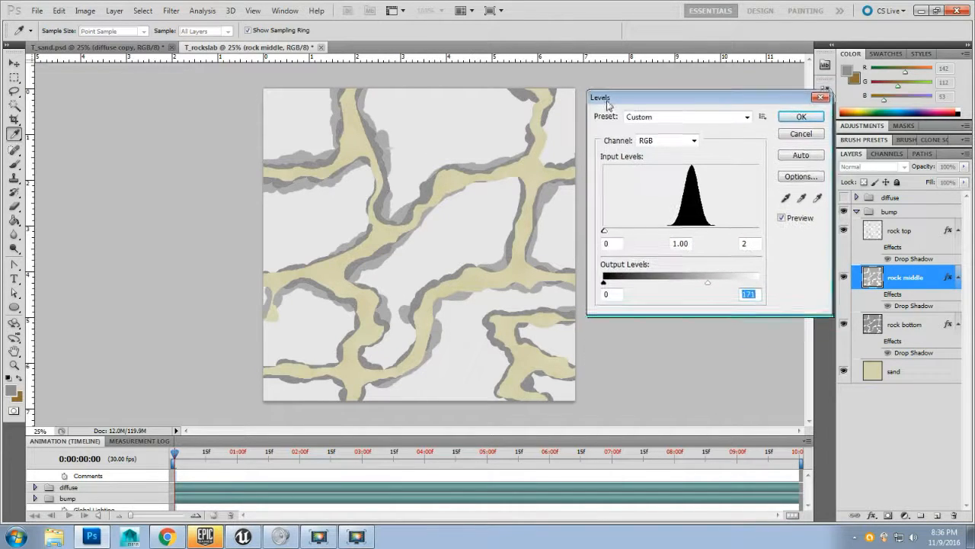
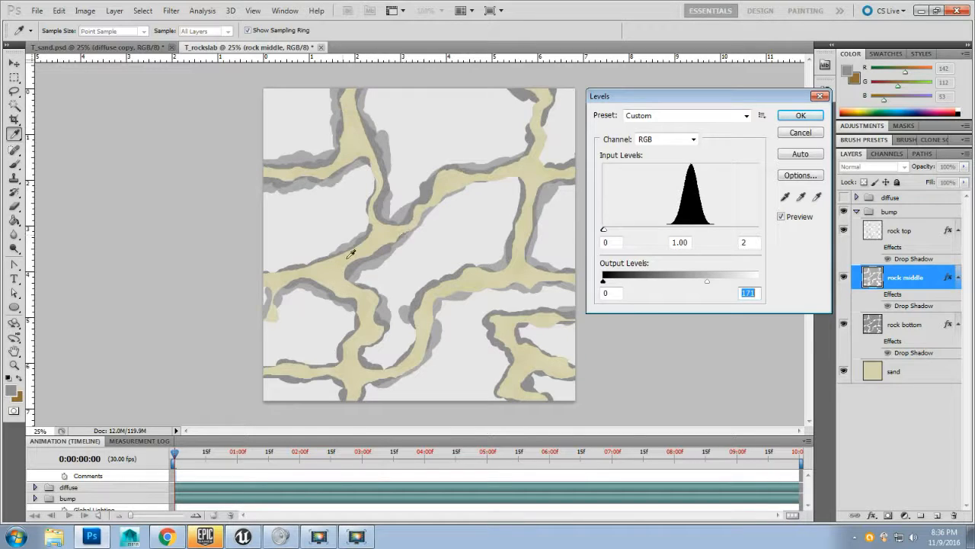
# Step: Apply Levels to the rock bottom layer with input white point 2 and output white level 131
pyautogui.click(801, 116)
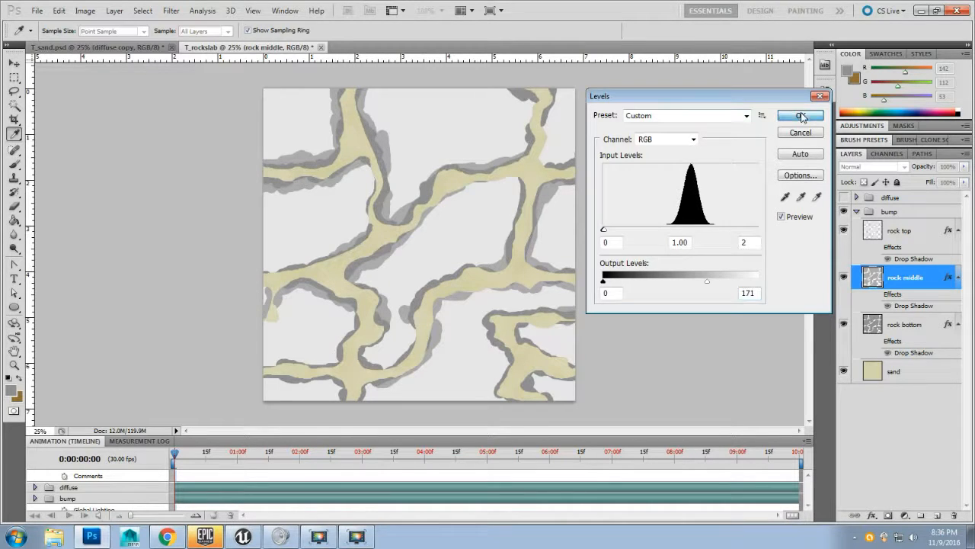
pyautogui.click(906, 329)
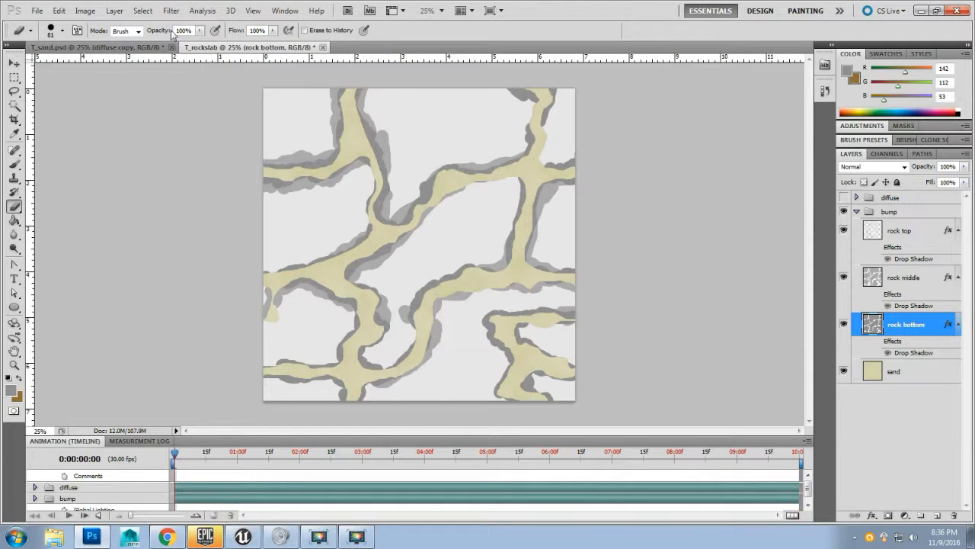
pyautogui.click(93, 14)
pyautogui.moveTo(90, 43)
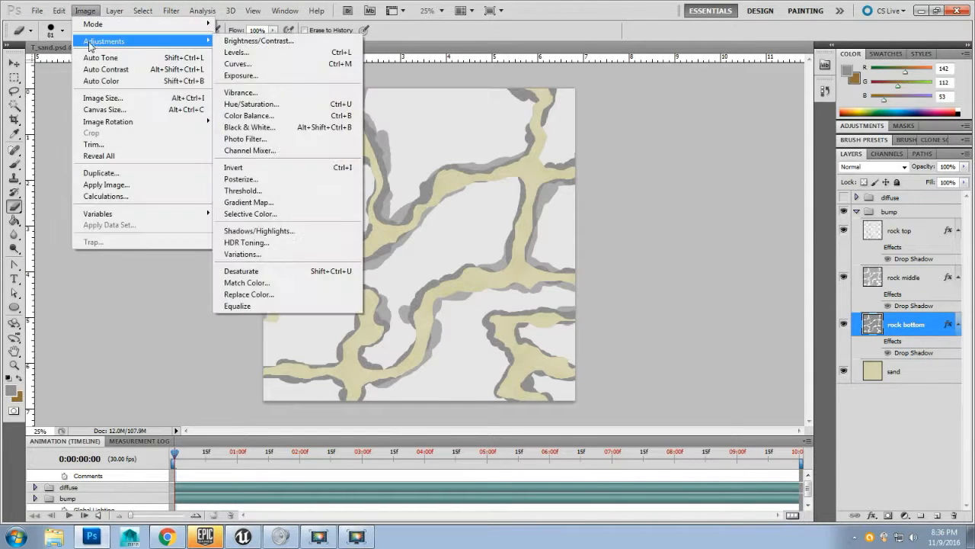
pyautogui.click(254, 53)
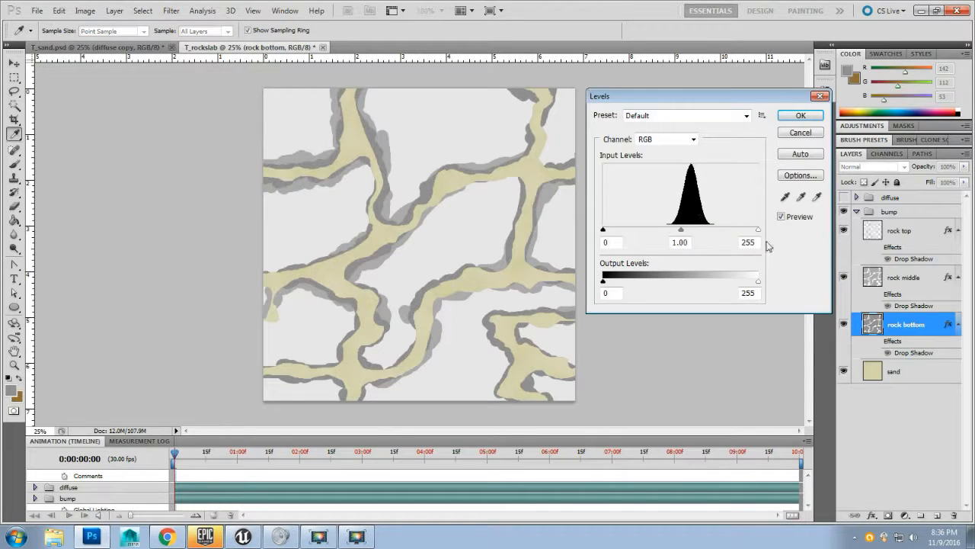
pyautogui.moveTo(758, 229); pyautogui.dragTo(573, 243)
pyautogui.moveTo(758, 287); pyautogui.dragTo(683, 273)
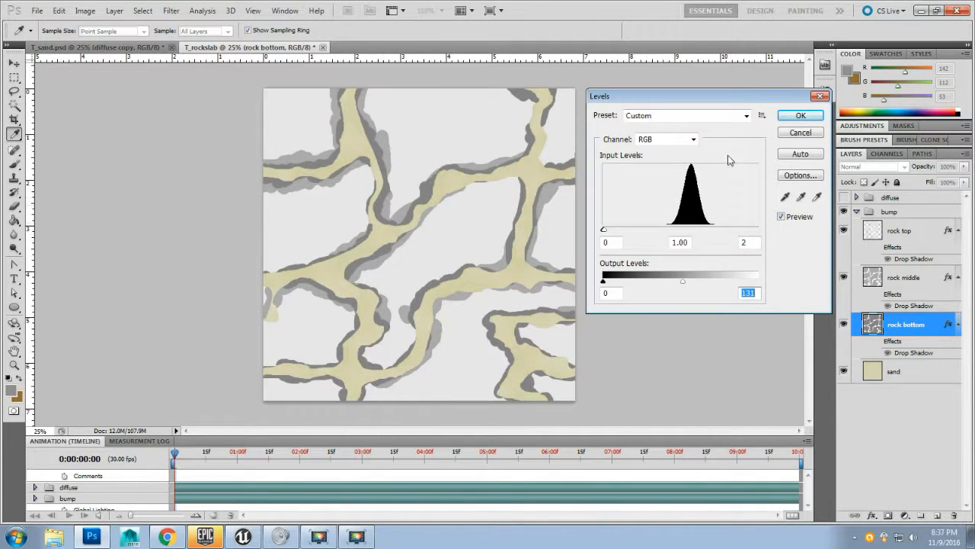
pyautogui.click(806, 117)
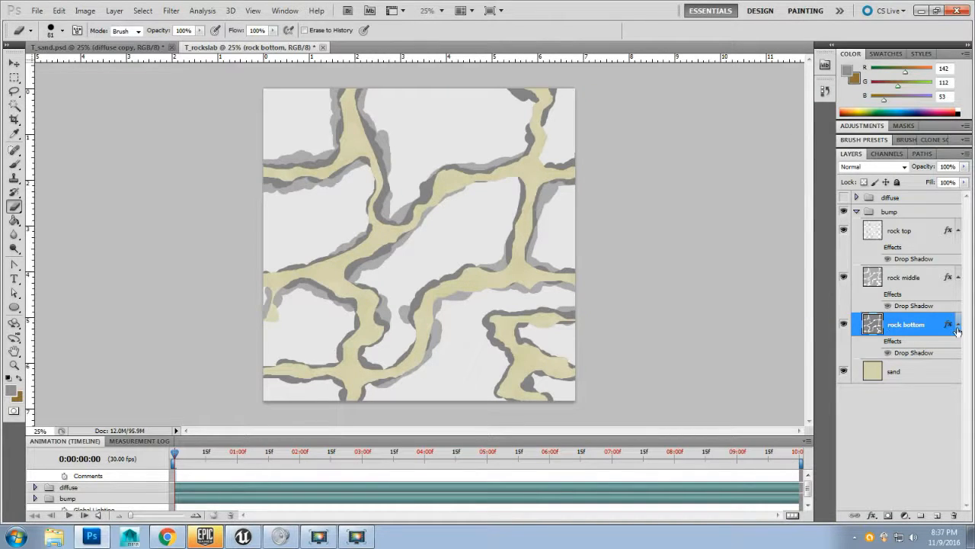
# Step: Apply Levels to the sand layer with input white point 2 and output white level 52
pyautogui.click(926, 382)
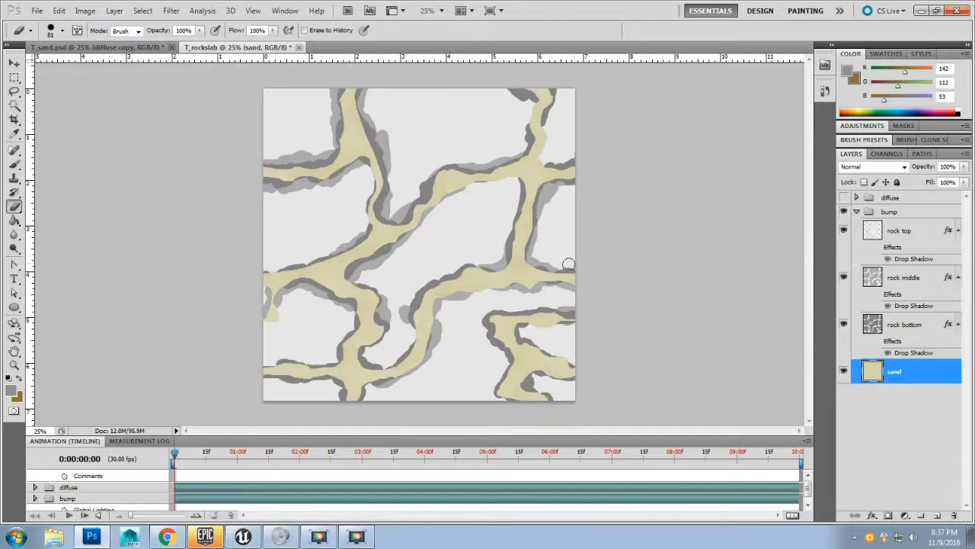
pyautogui.click(86, 10)
pyautogui.moveTo(106, 41)
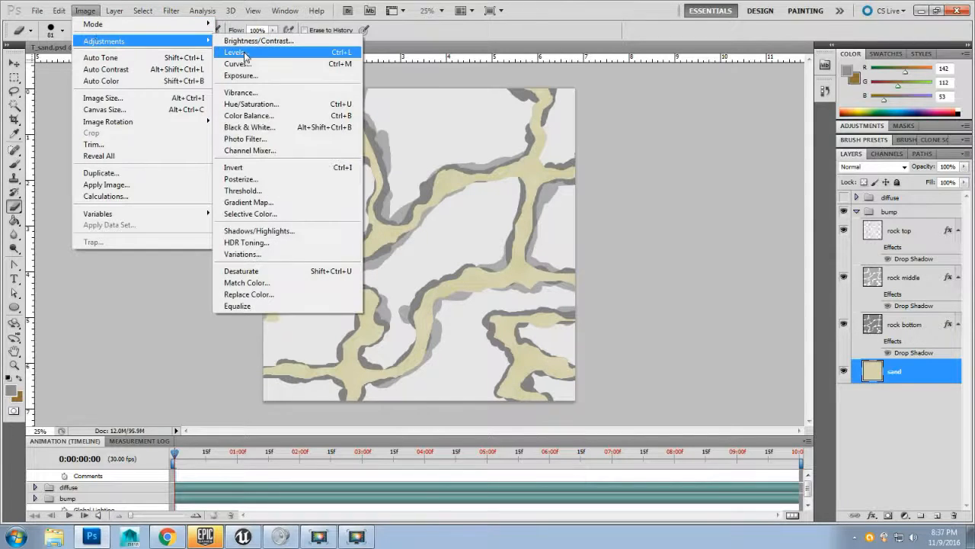
pyautogui.click(245, 52)
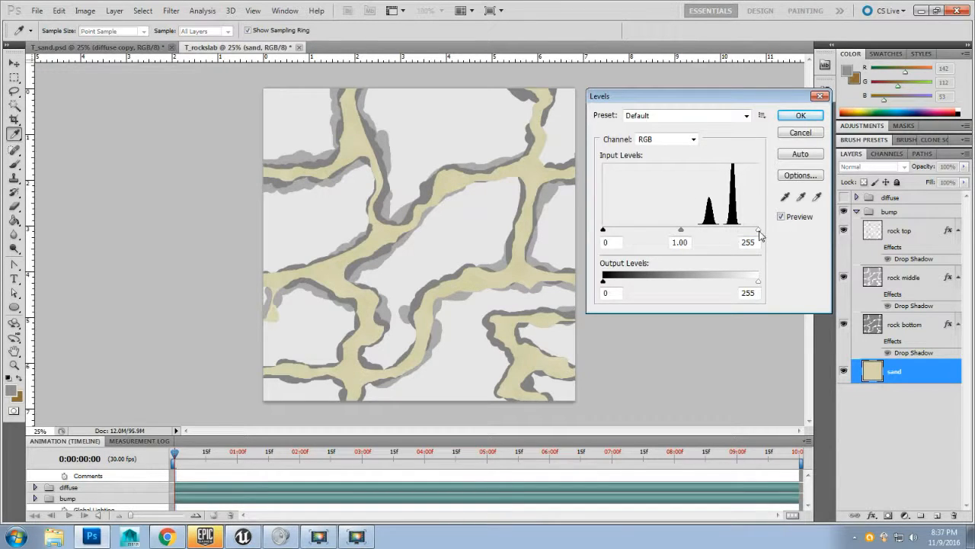
pyautogui.moveTo(758, 231); pyautogui.dragTo(605, 230)
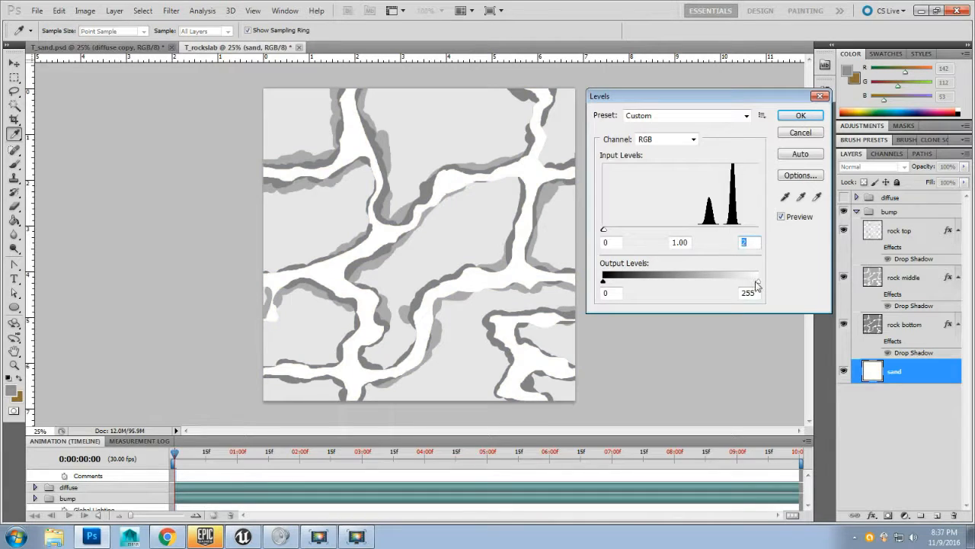
pyautogui.moveTo(757, 282); pyautogui.dragTo(642, 281)
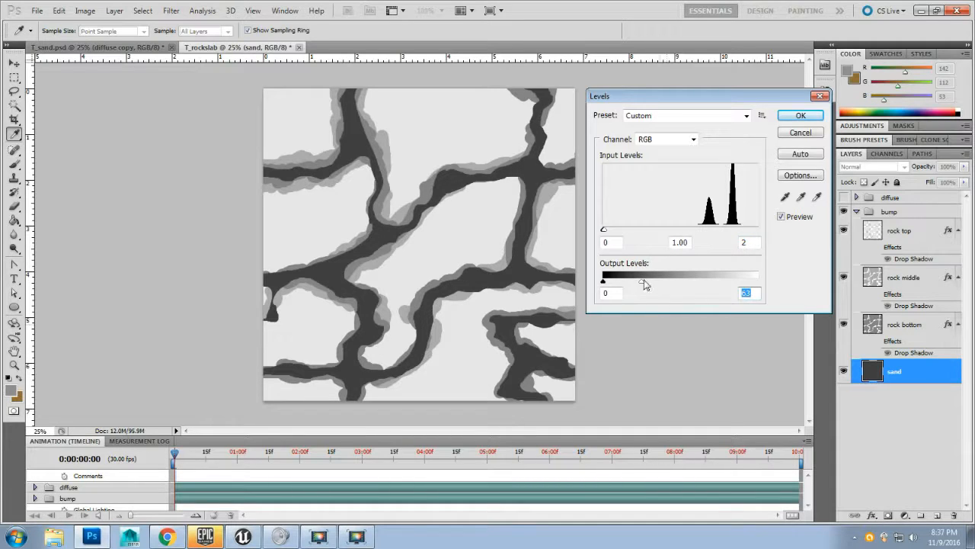
pyautogui.write('0')
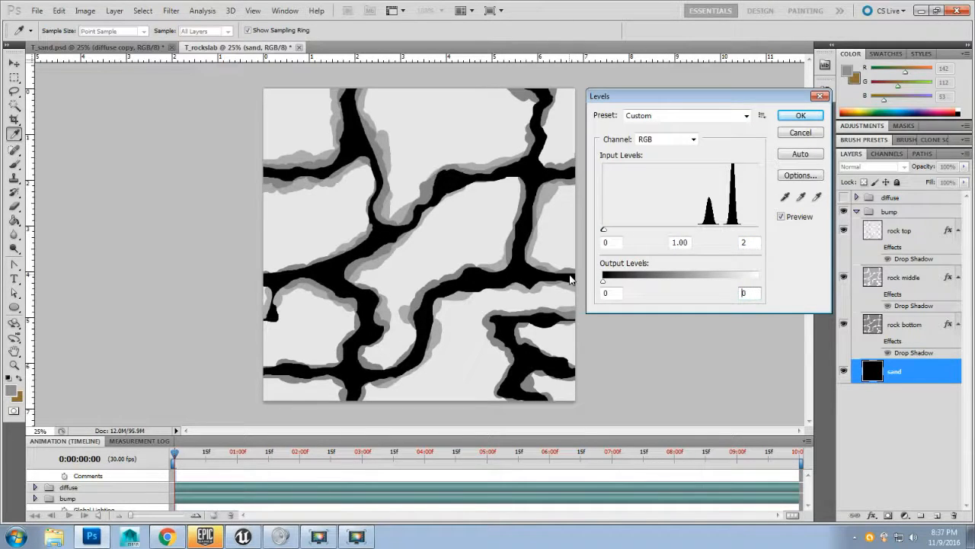
pyautogui.moveTo(604, 281); pyautogui.dragTo(637, 282)
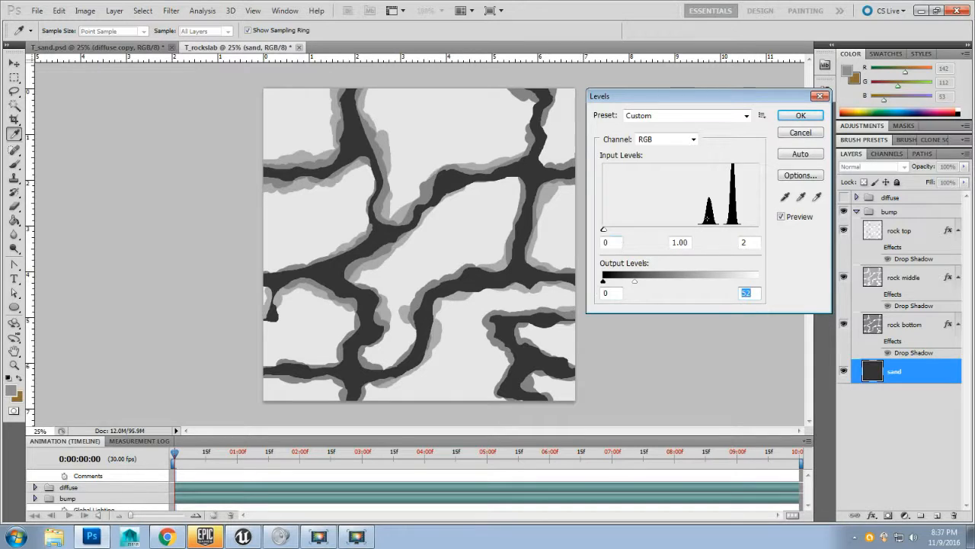
pyautogui.click(791, 118)
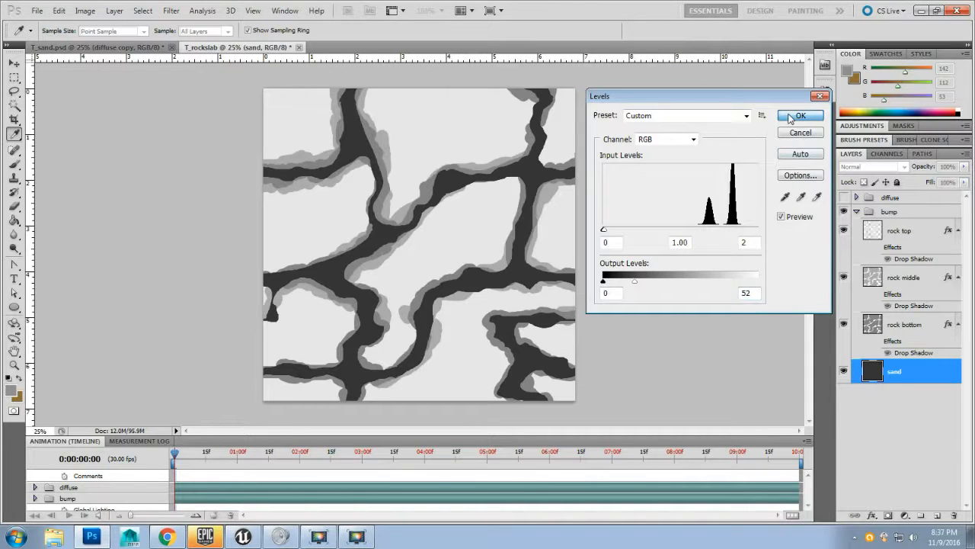
pyautogui.click(791, 118)
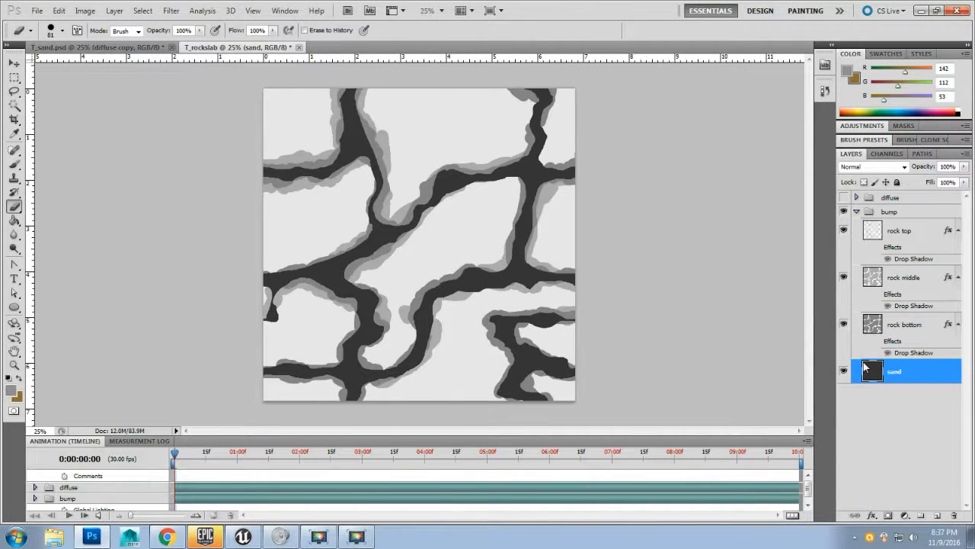
# Step: Collapse the bump group
pyautogui.click(857, 213)
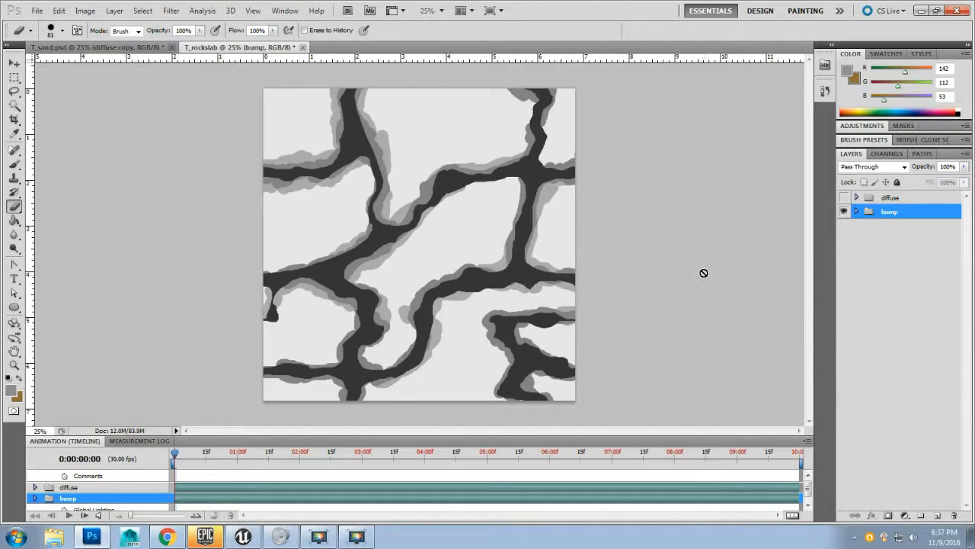
pyautogui.click(170, 10)
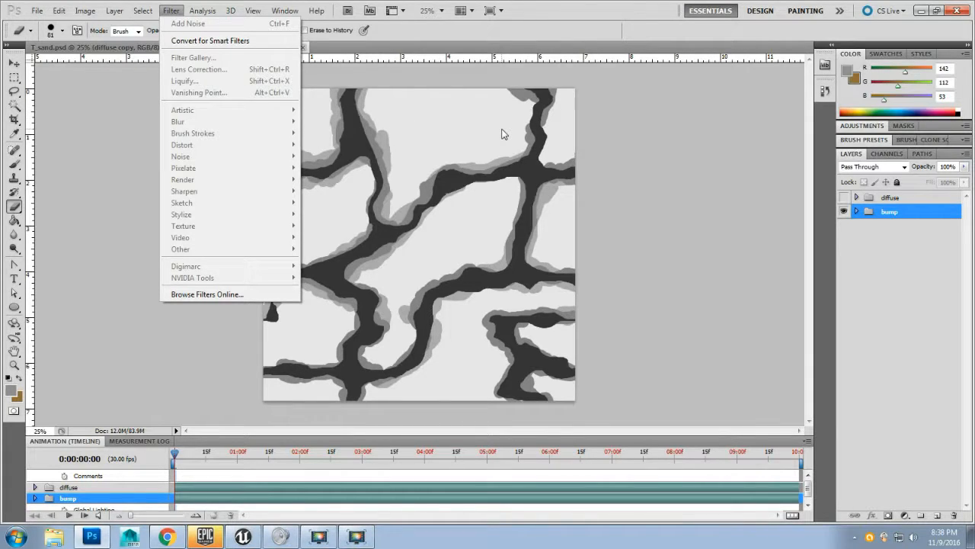
pyautogui.click(704, 163)
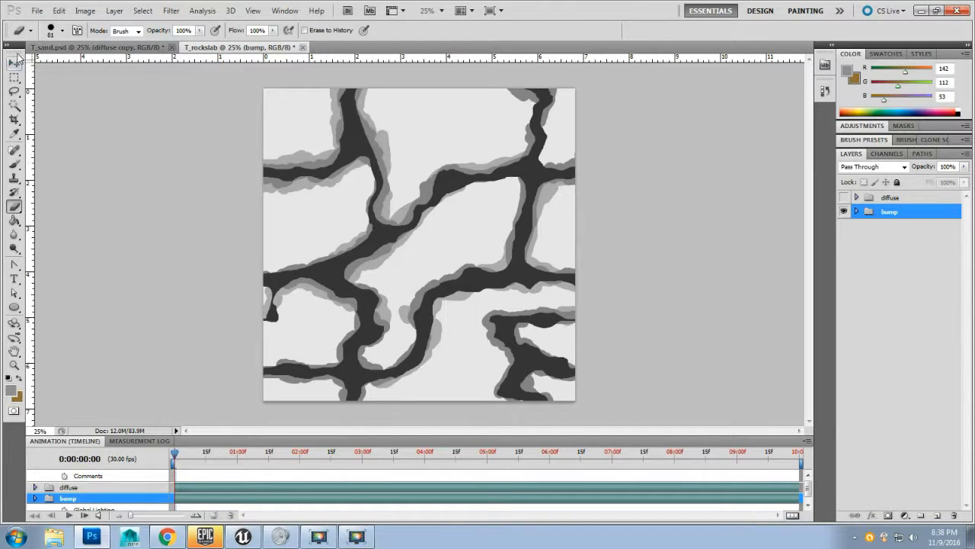
# Step: Save a Targa copy as T_rockyslab_B.tga in Texture Maps, replacing the existing file, at 24 bits/pixel
pyautogui.click(37, 11)
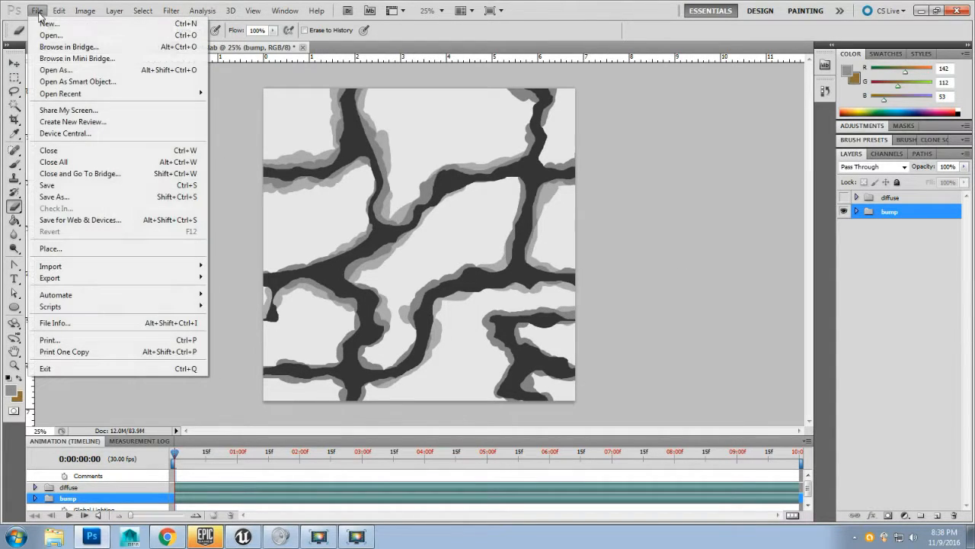
pyautogui.click(55, 197)
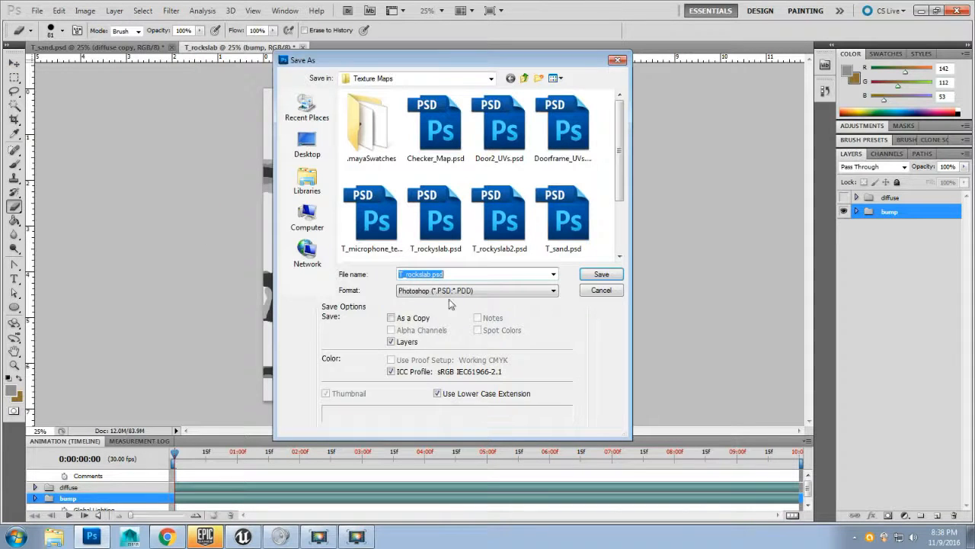
pyautogui.click(490, 291)
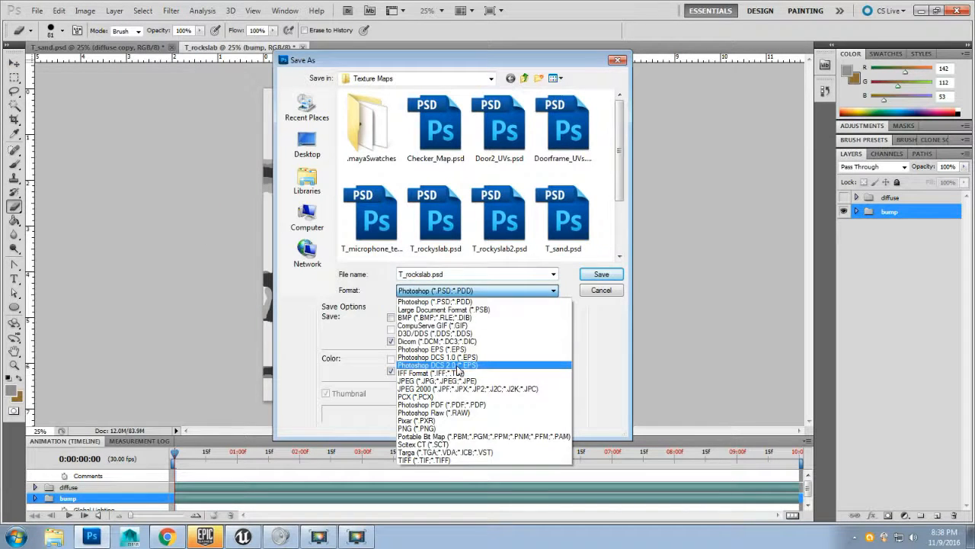
pyautogui.click(457, 454)
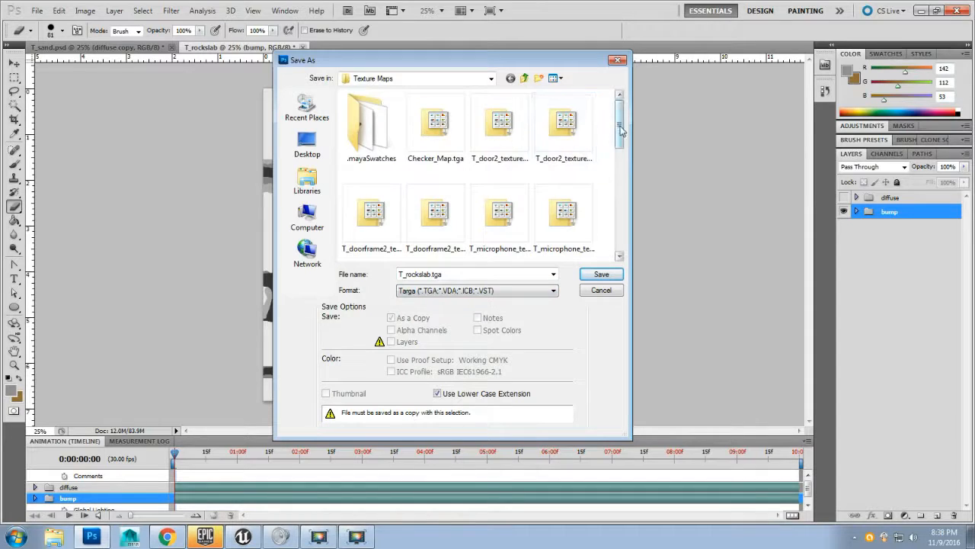
pyautogui.moveTo(618, 129); pyautogui.dragTo(621, 197)
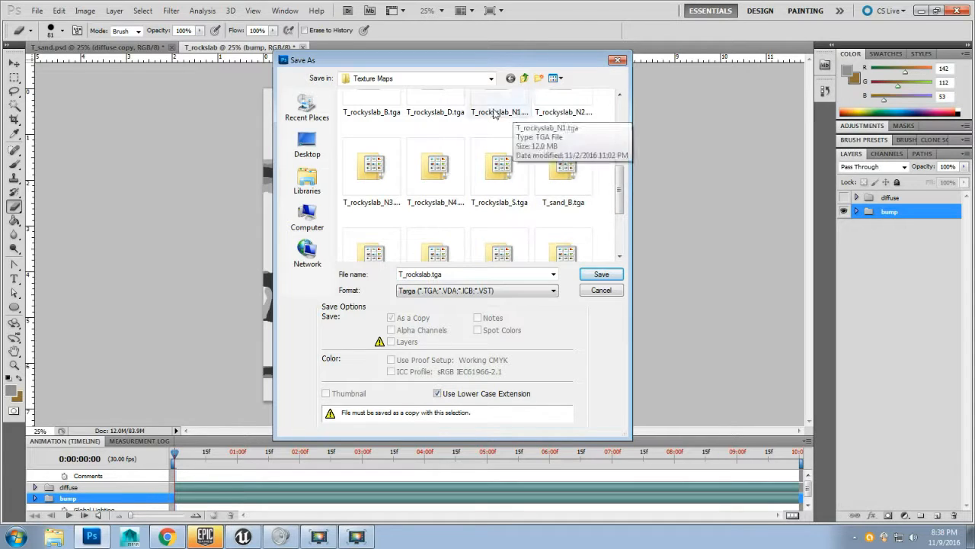
pyautogui.click(373, 111)
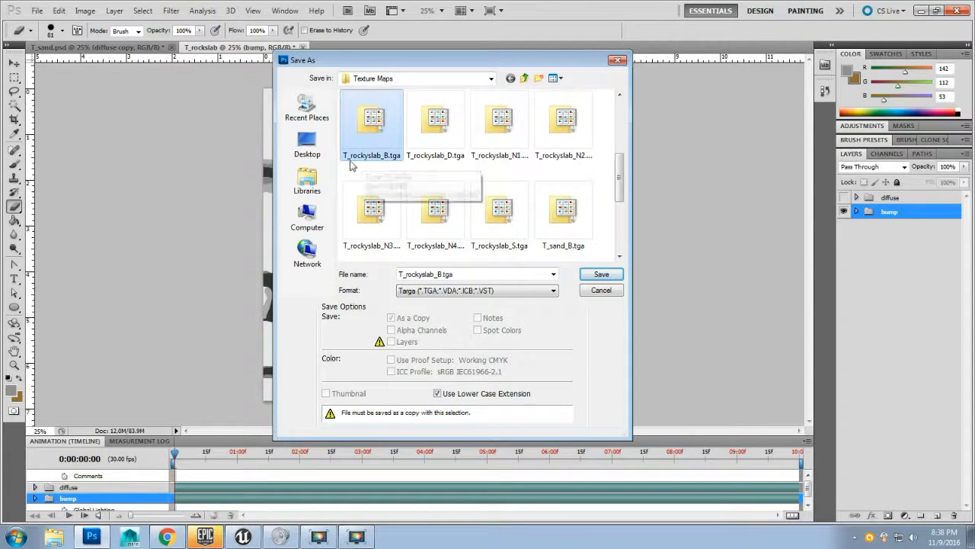
pyautogui.click(601, 274)
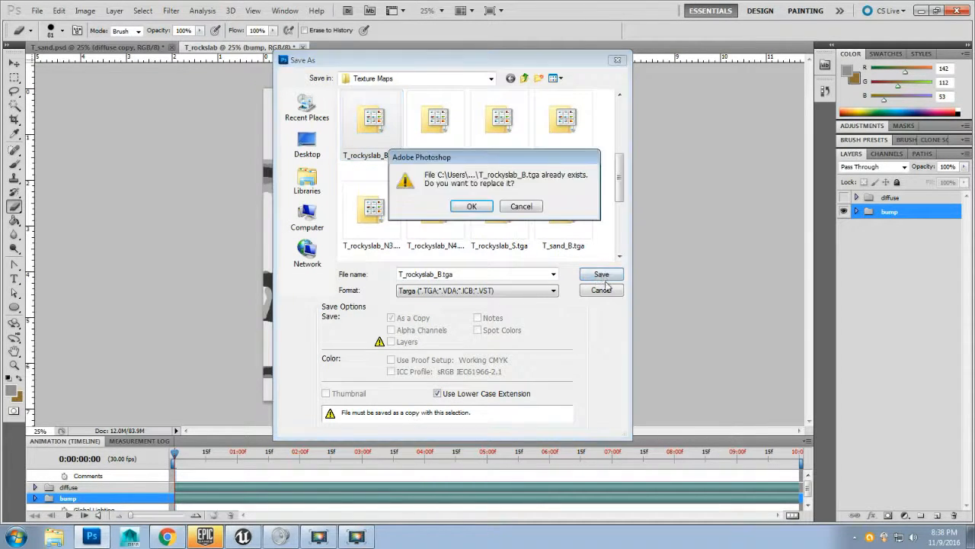
pyautogui.click(470, 209)
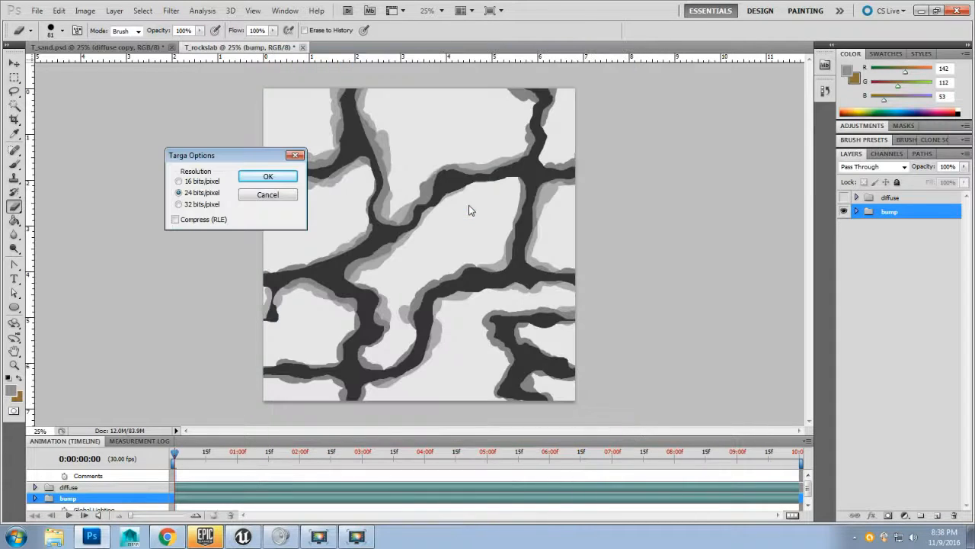
pyautogui.click(266, 178)
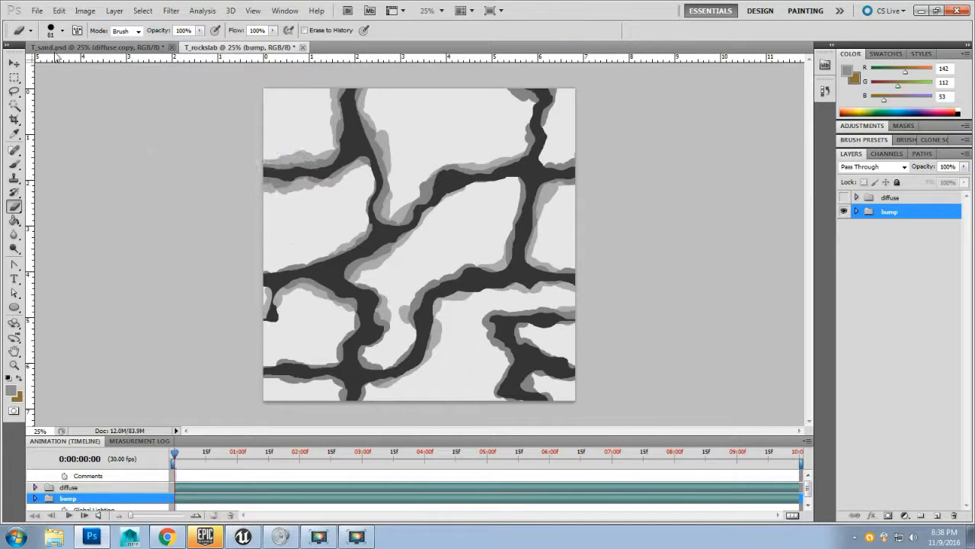
# Step: Save the layered document as T_rockyslab.psd in Texture Maps, replacing the existing file with Maximize Compatibility on
pyautogui.click(36, 11)
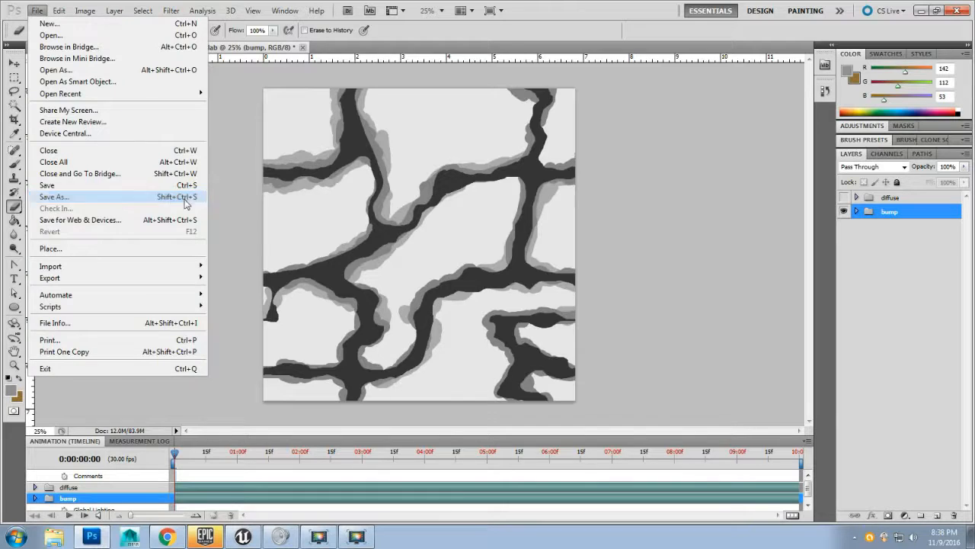
pyautogui.click(111, 198)
pyautogui.click(432, 276)
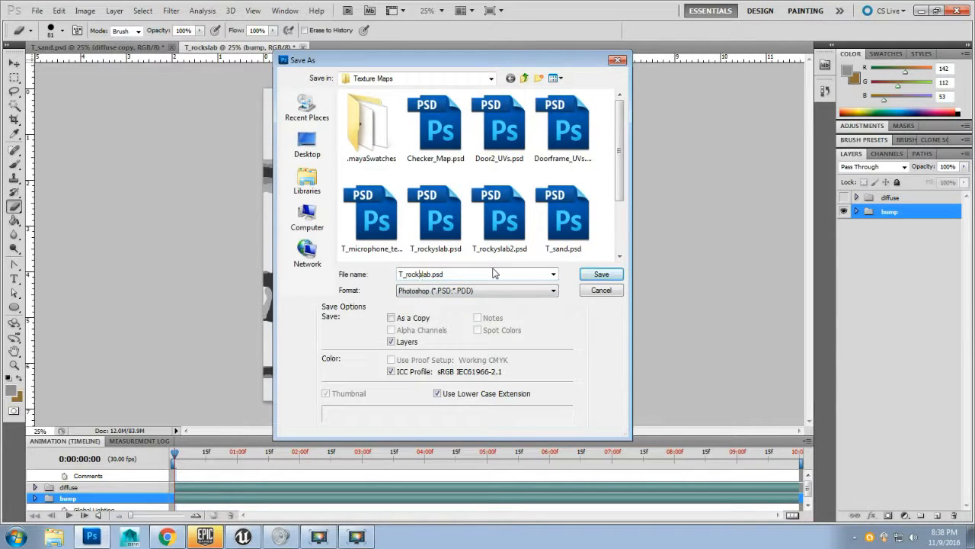
pyautogui.write('y')
pyautogui.click(599, 274)
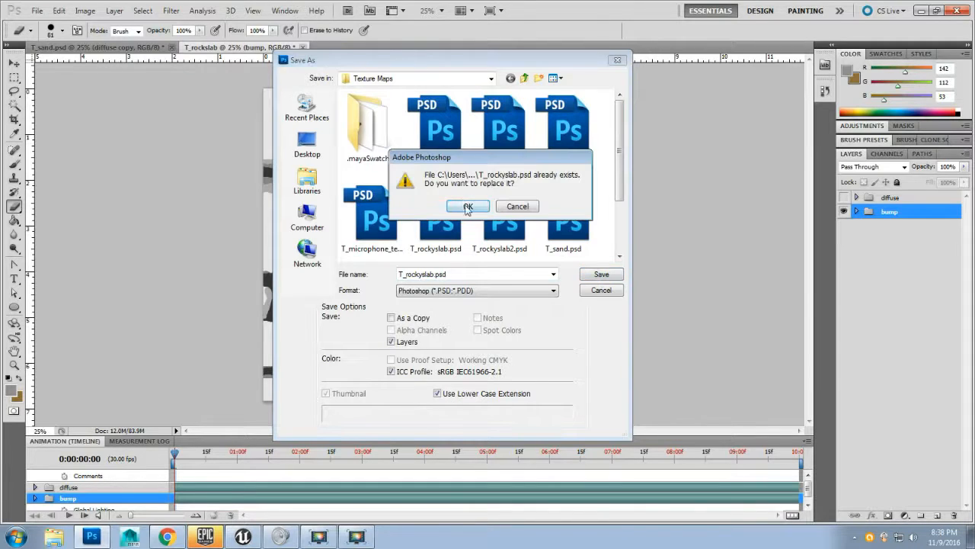
pyautogui.click(468, 206)
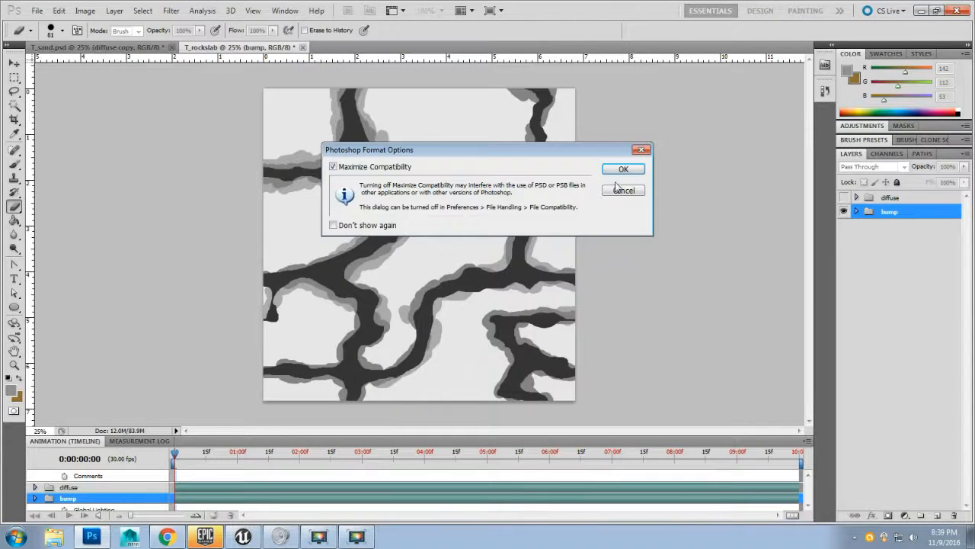
pyautogui.click(624, 169)
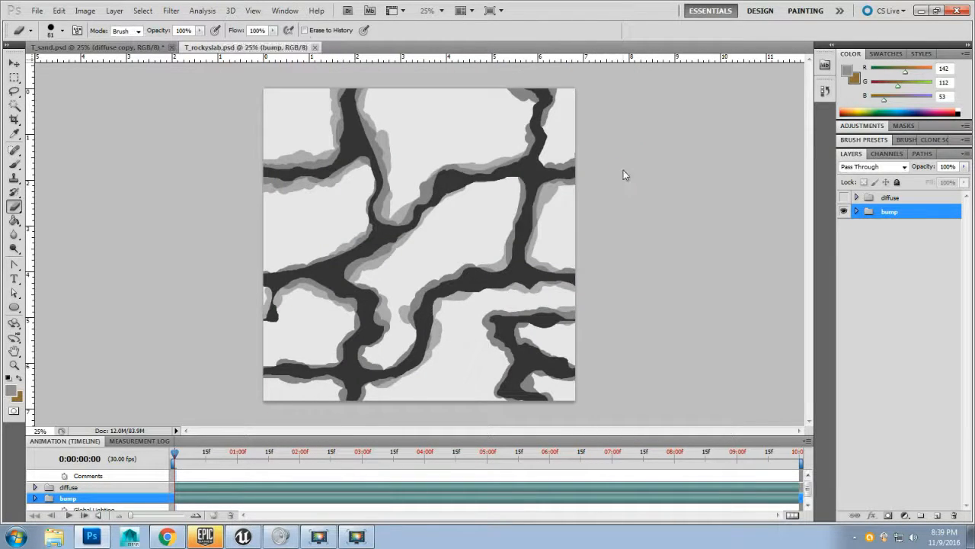
# Step: Switch to Unreal Editor and check the Texture Maps folder for the saved bump texture
pyautogui.click(243, 536)
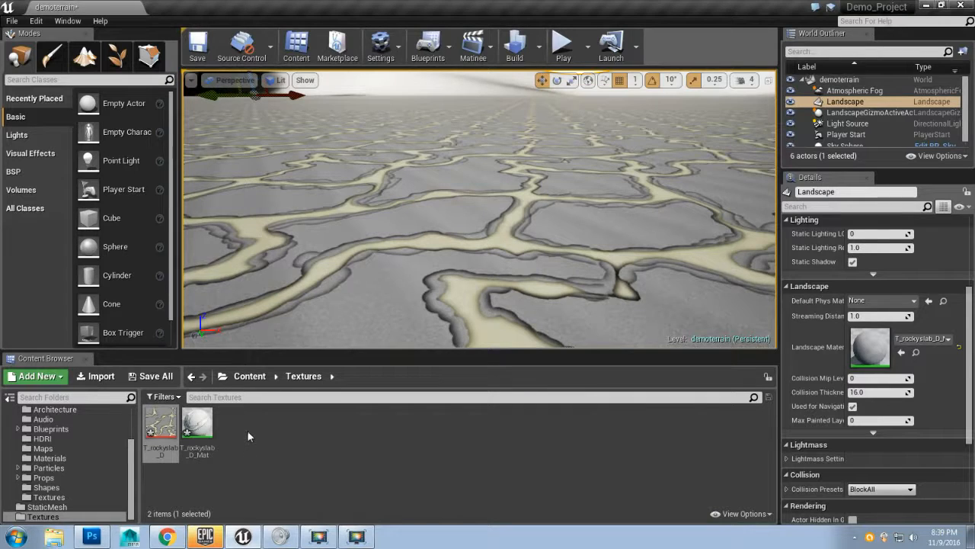
pyautogui.click(57, 539)
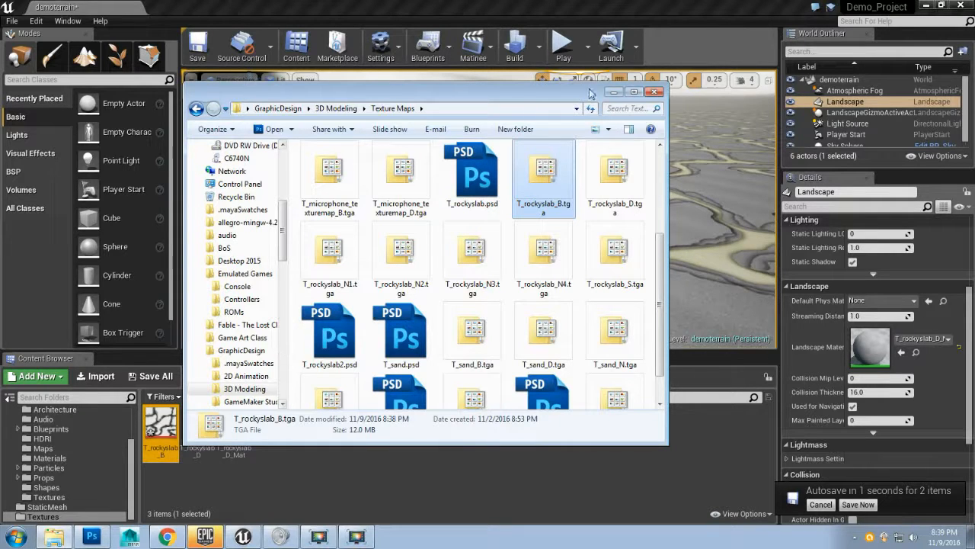
pyautogui.click(617, 93)
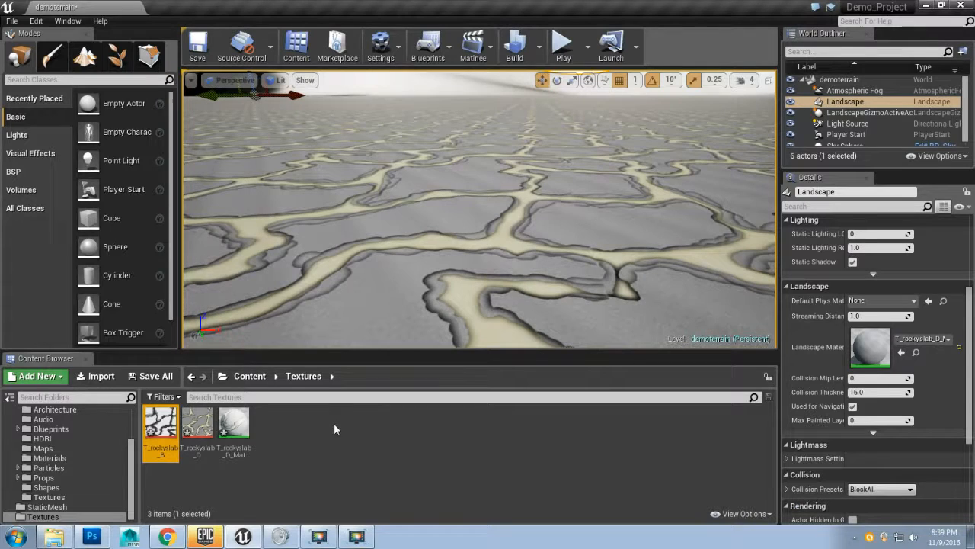
# Step: Save all assets and open the T_rockyslab_B bump texture
pyautogui.click(12, 20)
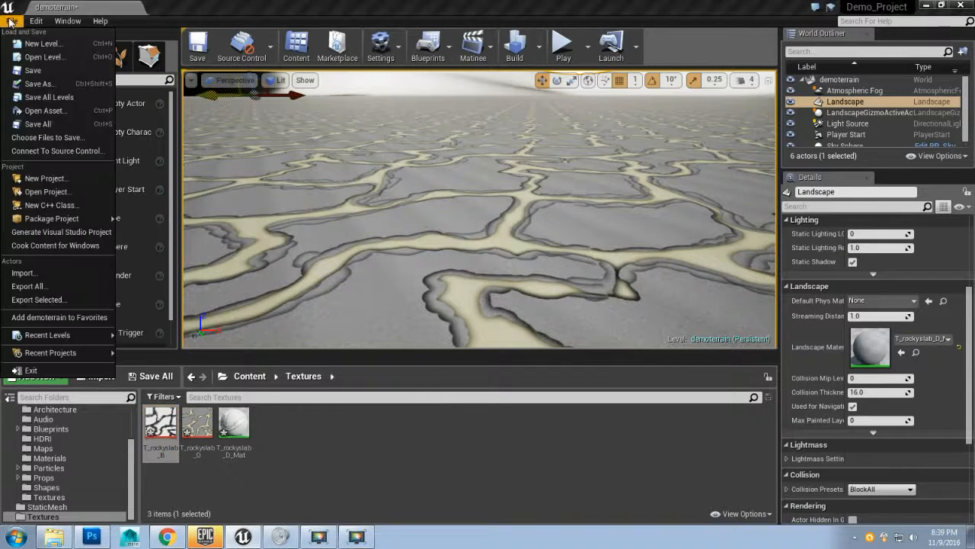
pyautogui.click(61, 124)
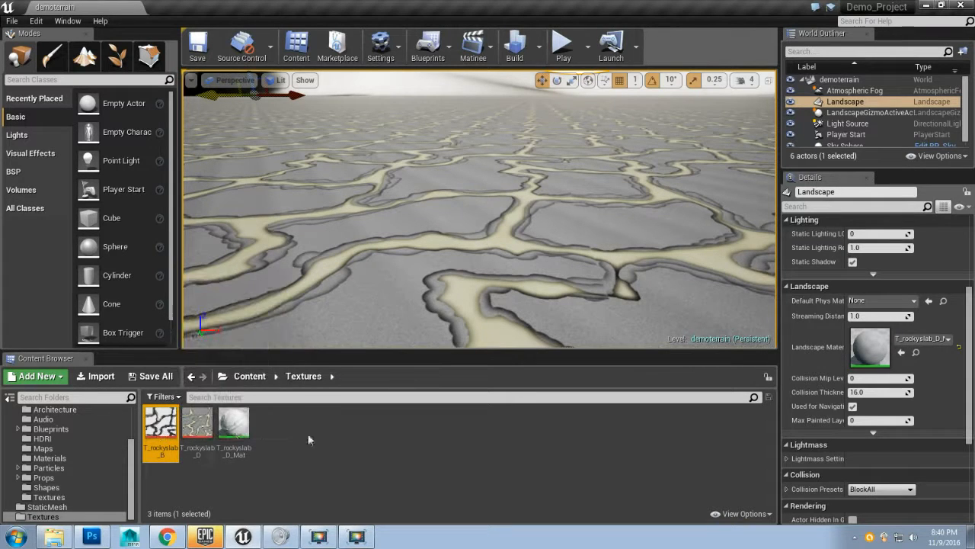
pyautogui.doubleClick(154, 427)
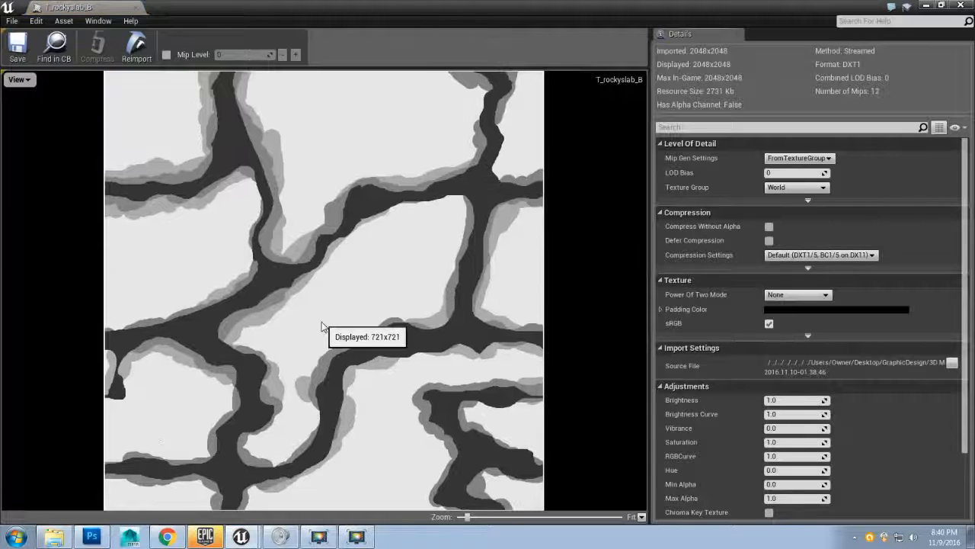
# Step: Inspect the bump texture's red, green, blue and alpha channels one at a time, then restore all channels
pyautogui.click(32, 81)
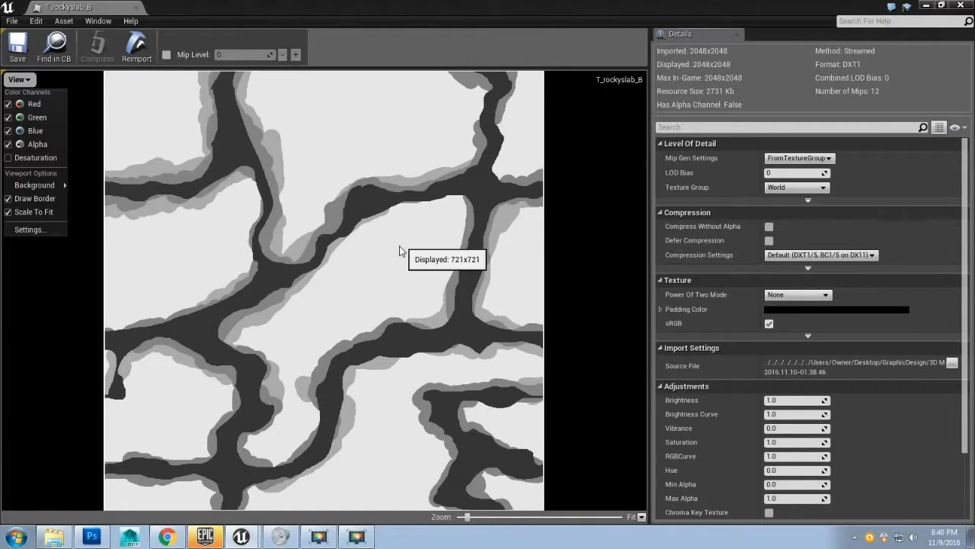
pyautogui.click(37, 104)
pyautogui.click(37, 118)
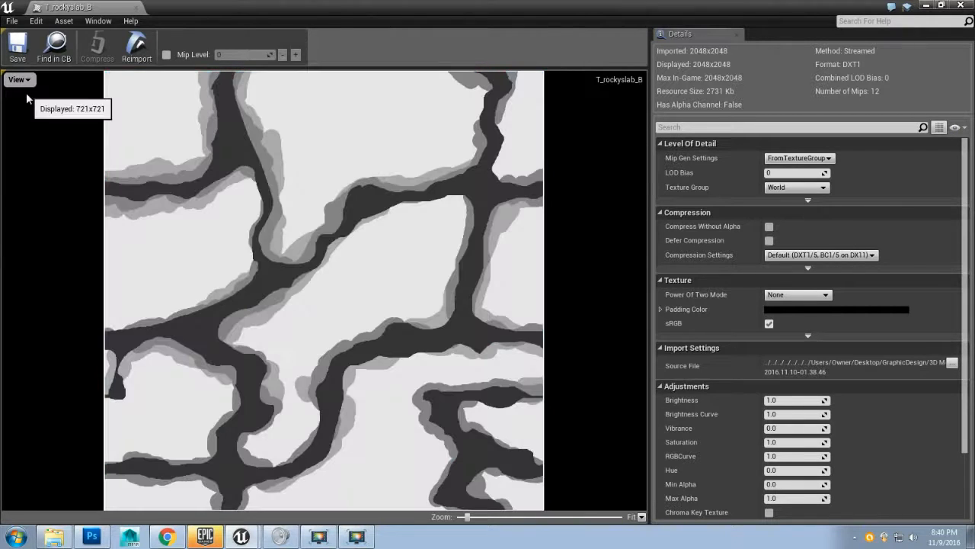
pyautogui.click(19, 79)
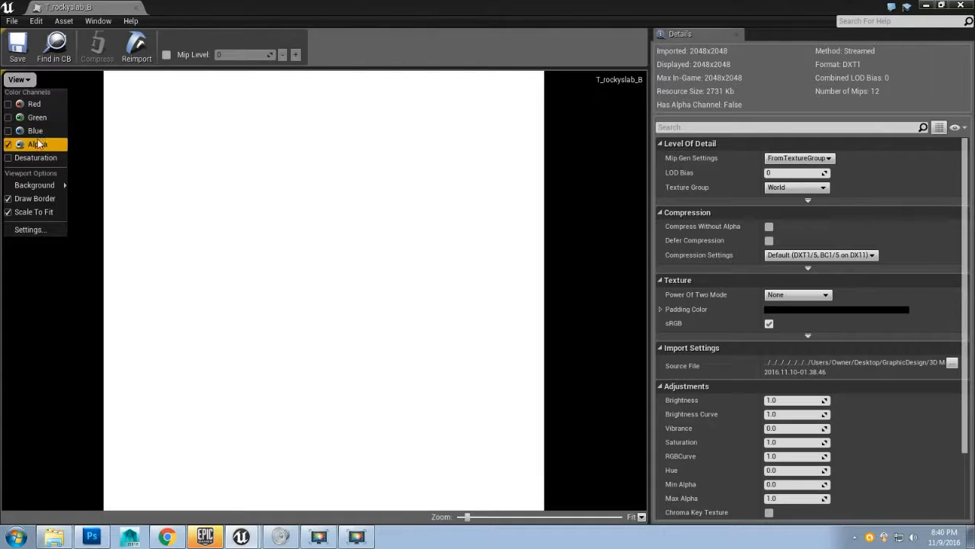
pyautogui.click(38, 144)
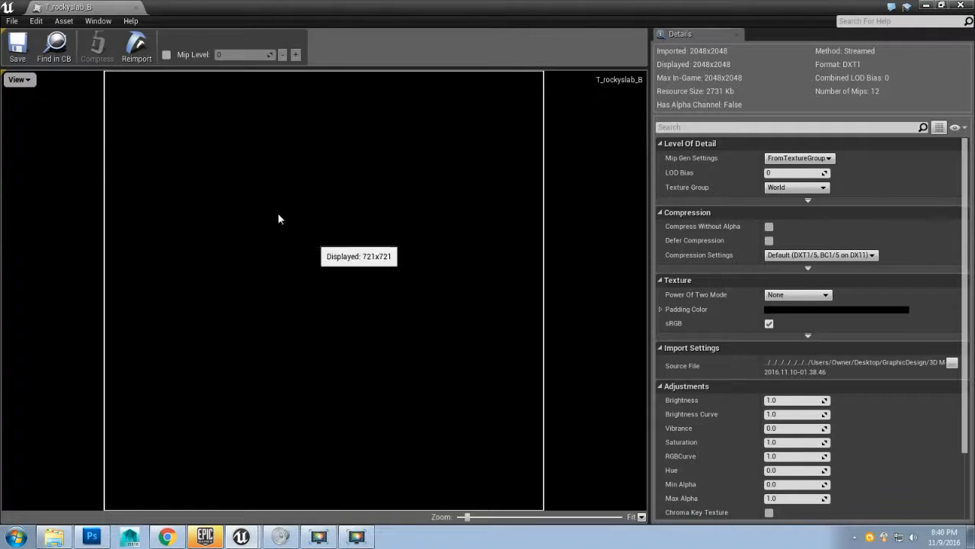
pyautogui.click(23, 82)
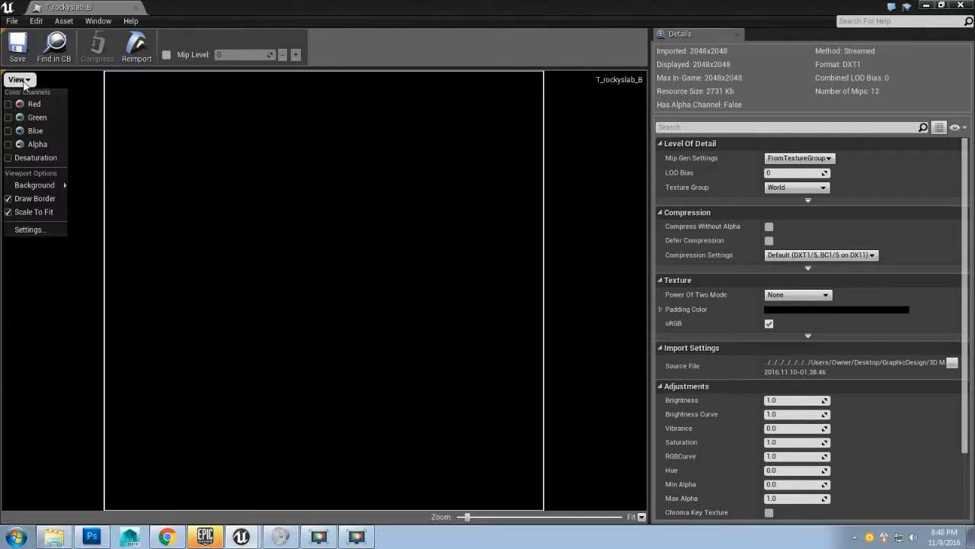
pyautogui.click(29, 145)
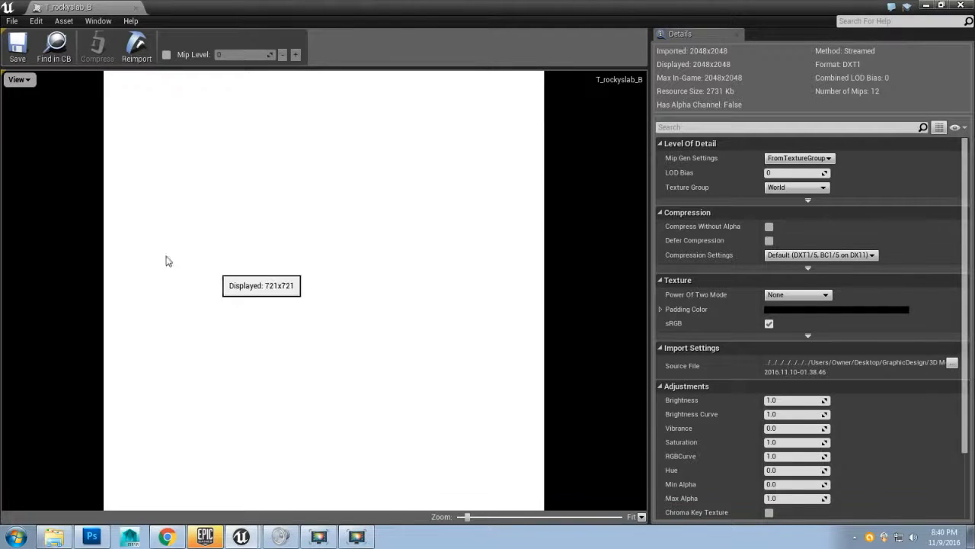
pyautogui.click(18, 79)
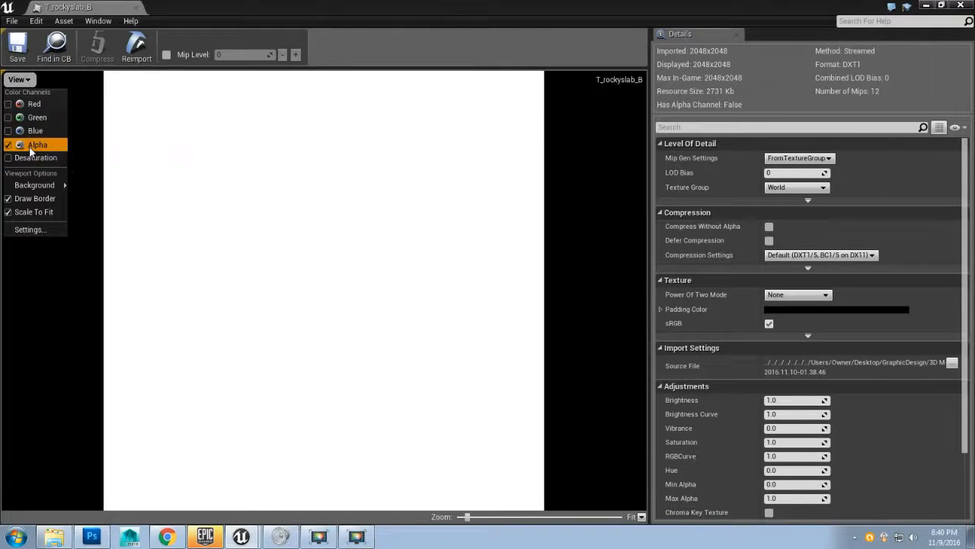
pyautogui.click(30, 144)
pyautogui.click(23, 80)
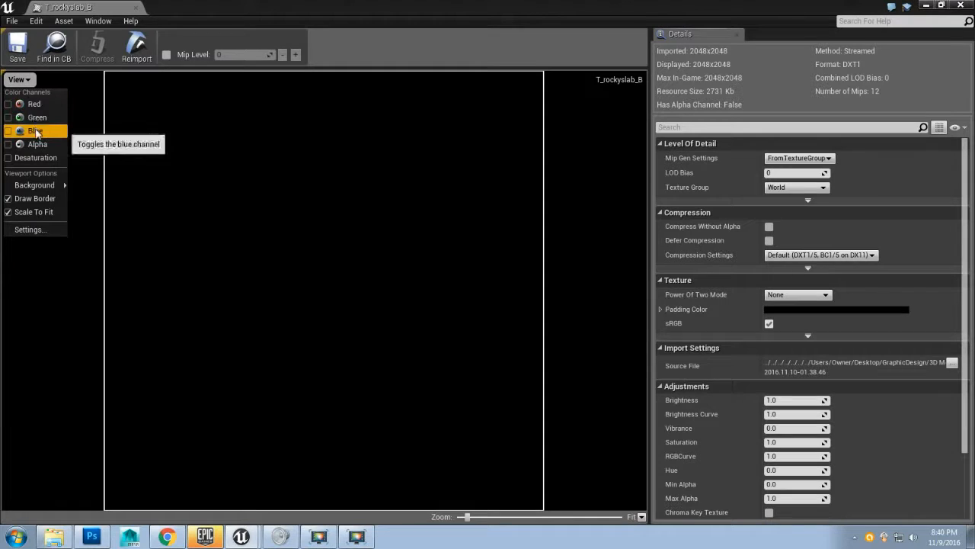
pyautogui.click(28, 107)
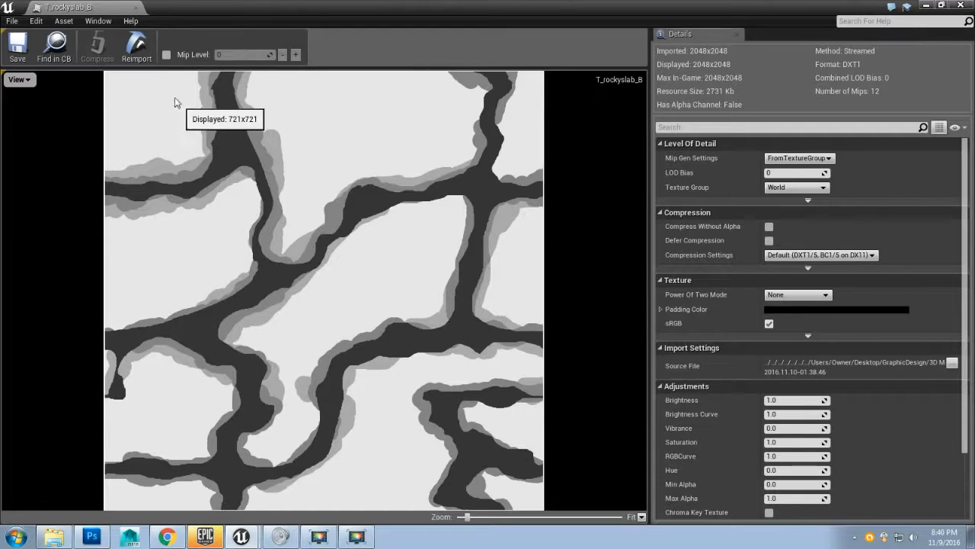
pyautogui.click(18, 79)
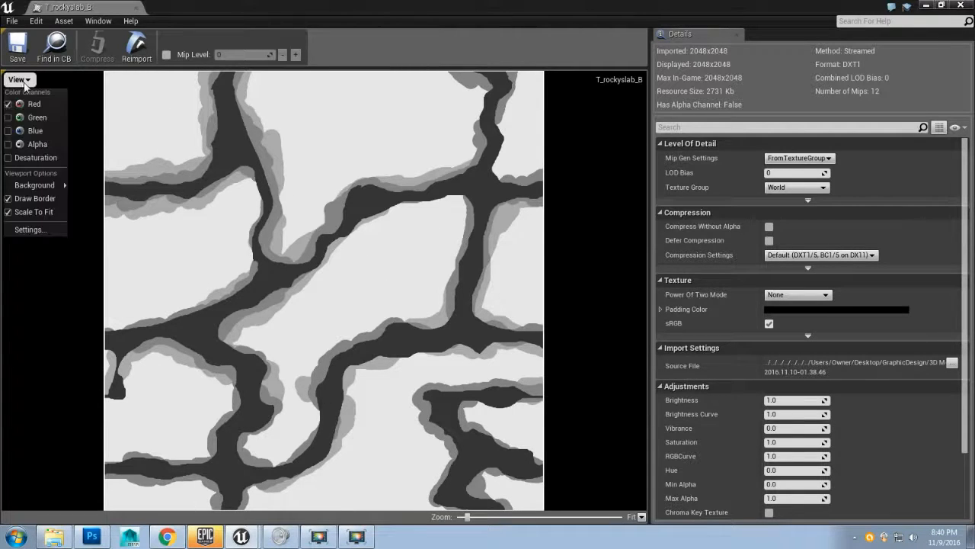
pyautogui.click(28, 105)
pyautogui.click(18, 79)
pyautogui.click(29, 118)
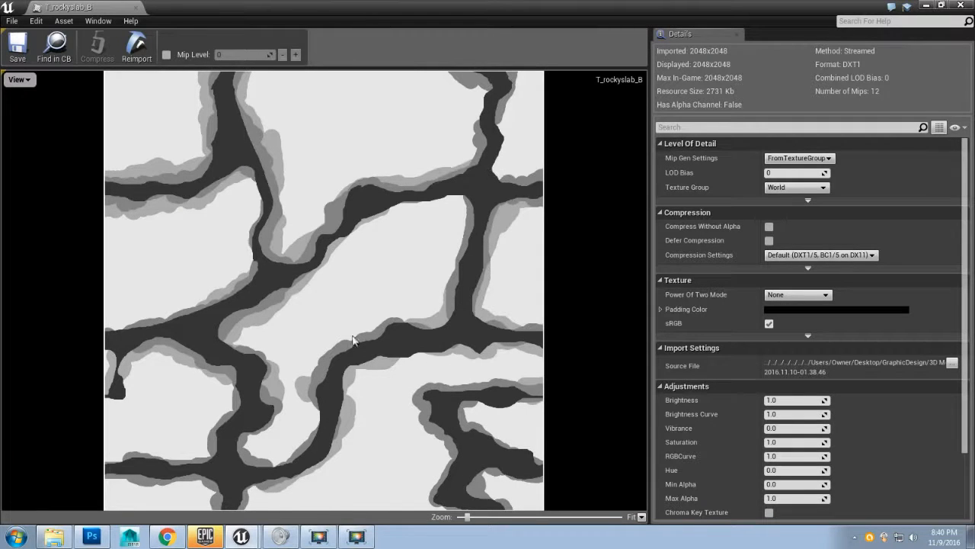
pyautogui.click(17, 79)
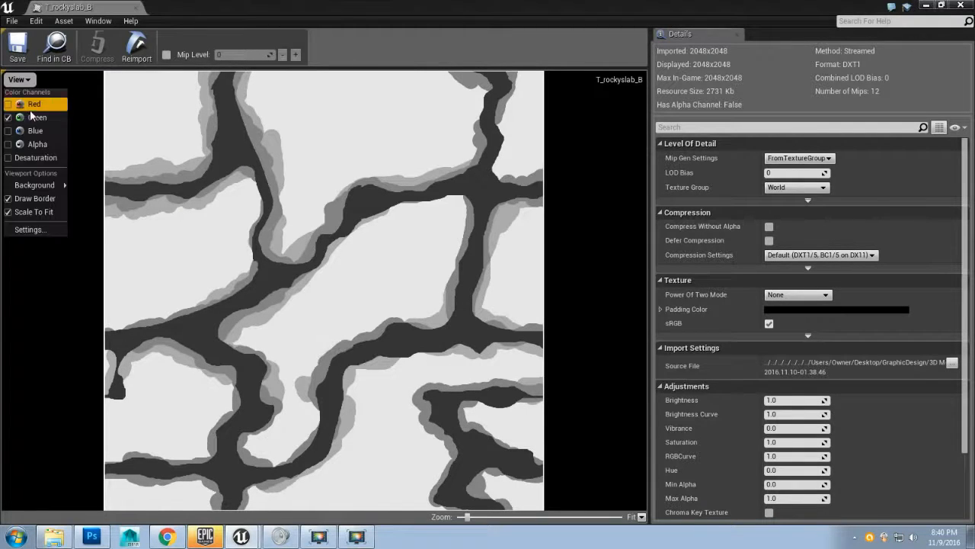
pyautogui.click(26, 100)
pyautogui.click(17, 79)
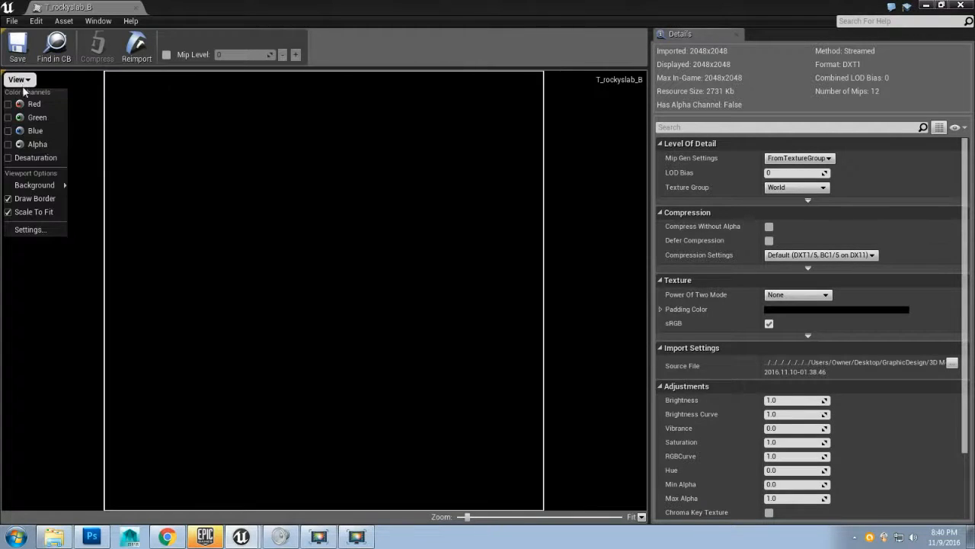
pyautogui.click(36, 134)
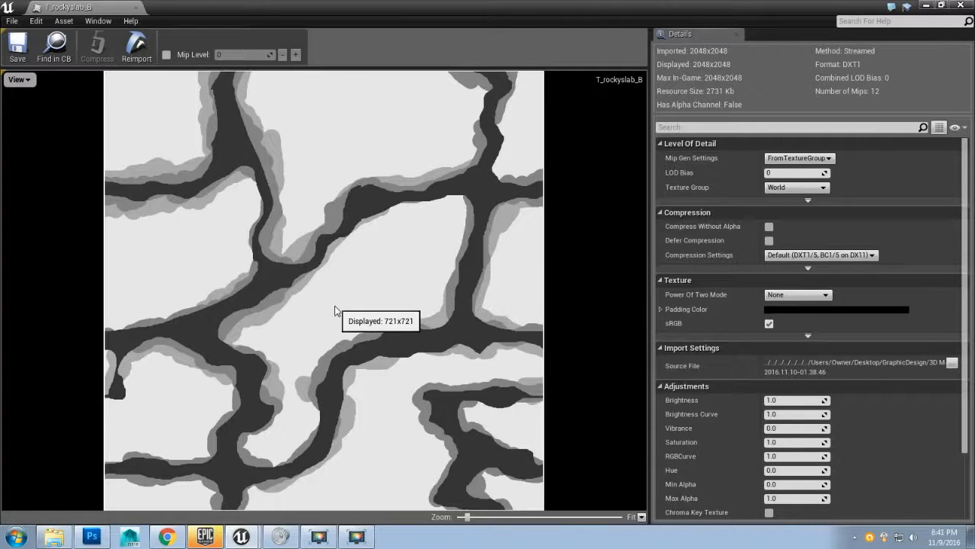
pyautogui.click(18, 79)
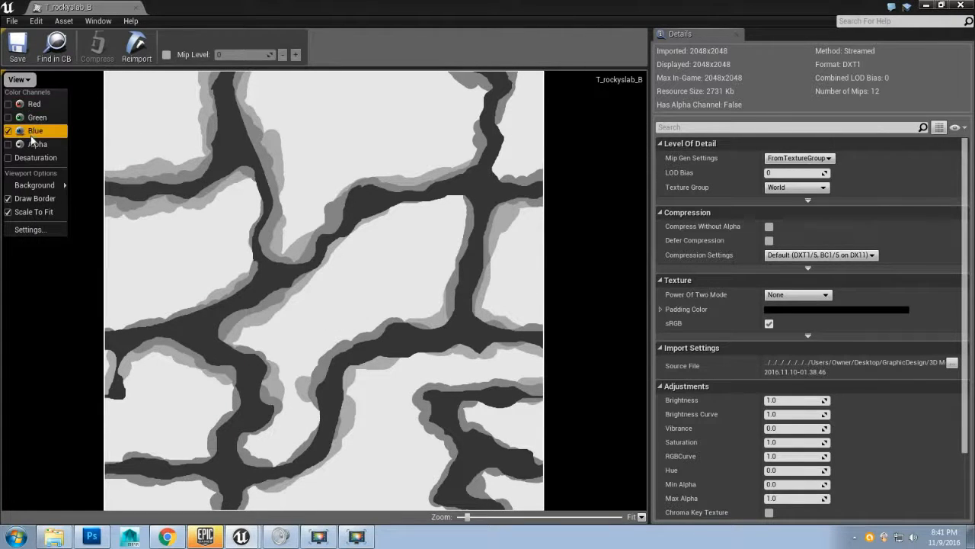
pyautogui.click(34, 150)
pyautogui.click(18, 80)
pyautogui.click(31, 120)
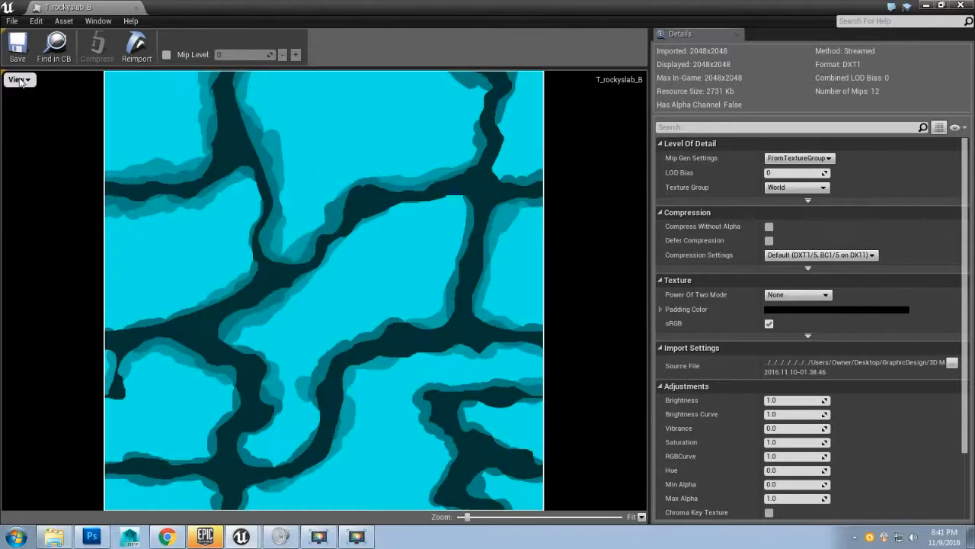
pyautogui.click(18, 80)
pyautogui.click(34, 107)
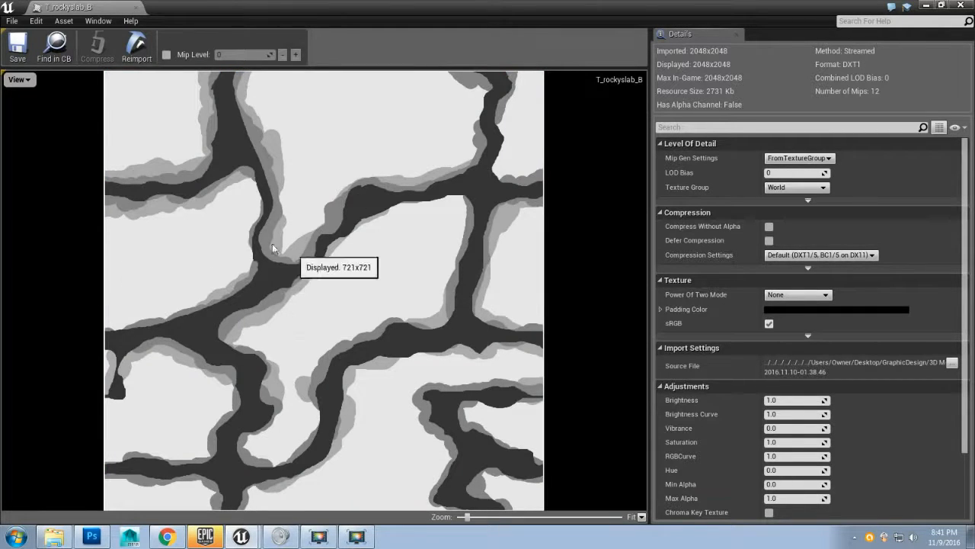
pyautogui.click(21, 81)
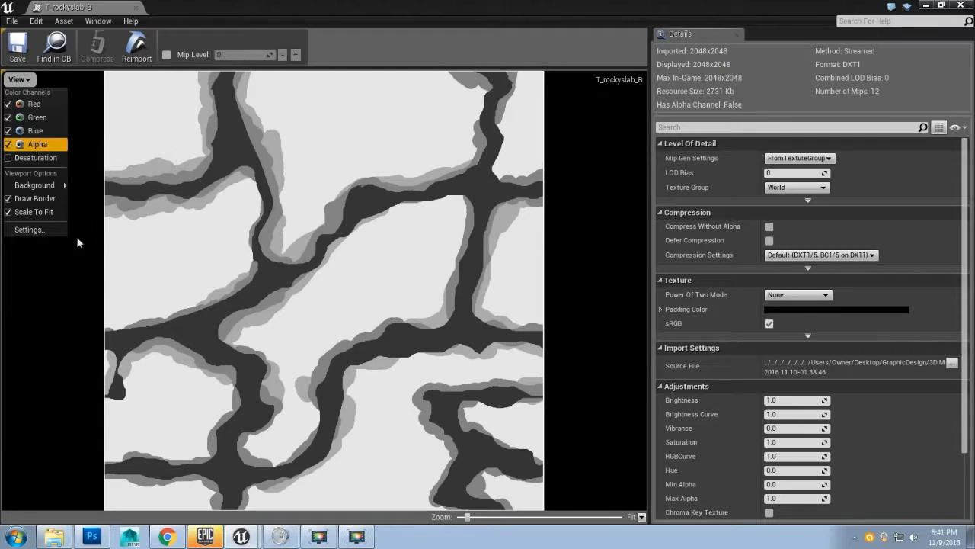
pyautogui.click(66, 261)
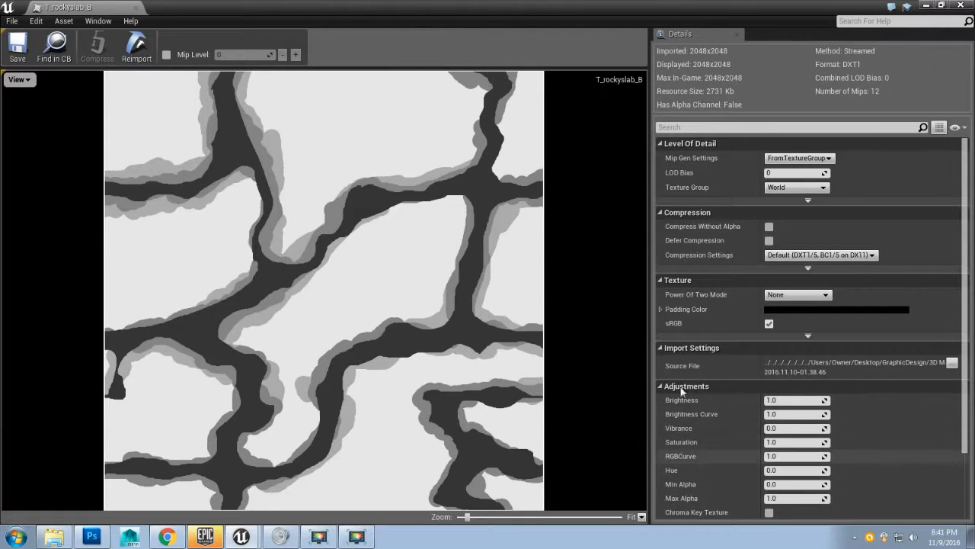
# Step: Close the texture viewer and open the T_rockyslab_D_Mat material for editing
pyautogui.click(961, 7)
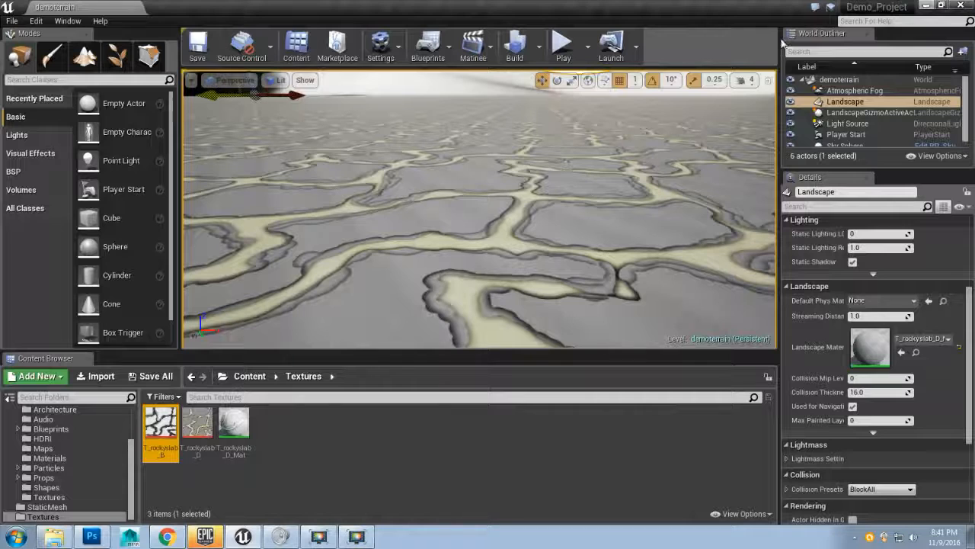
pyautogui.click(240, 424)
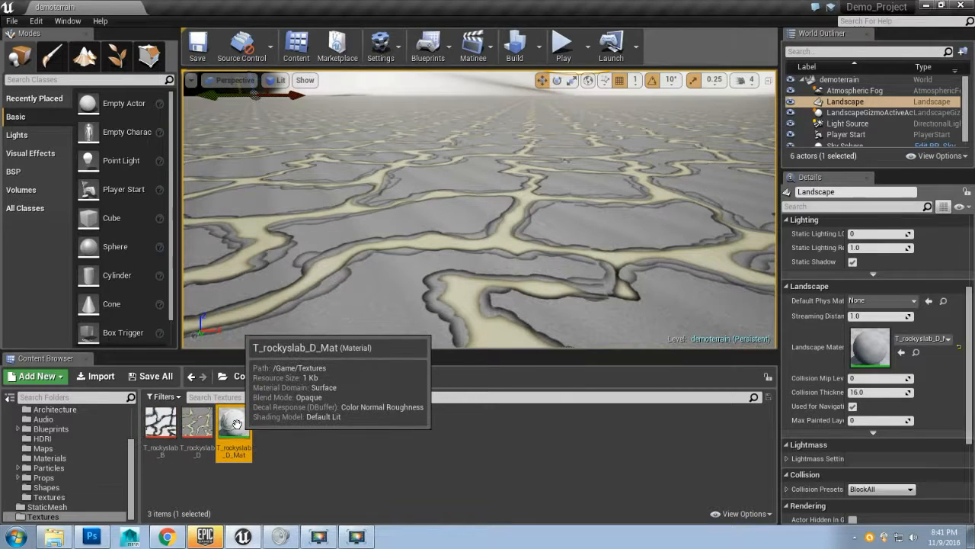
pyautogui.doubleClick(237, 424)
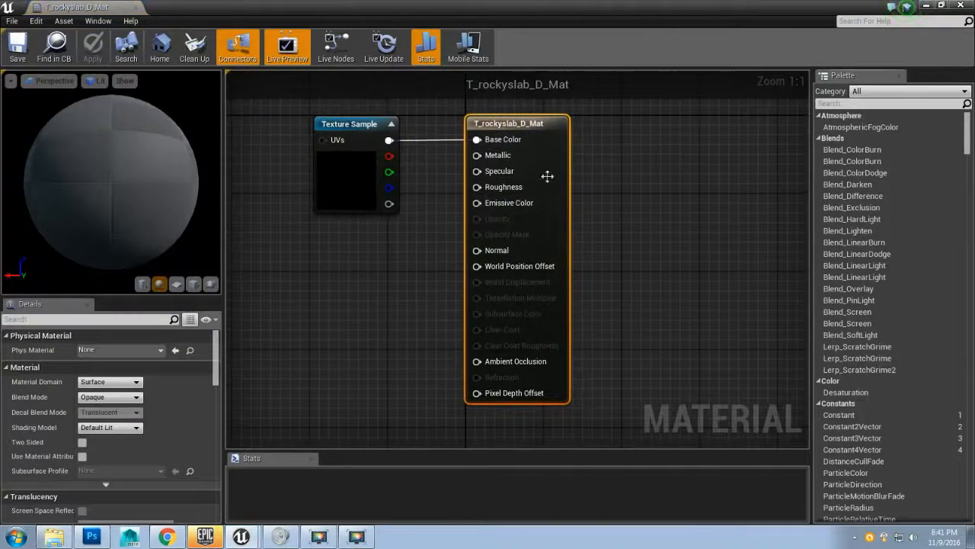
# Step: Add the T_rockyslab_B texture as a new texture sample in the material graph, placed left of the existing sample
pyautogui.click(942, 6)
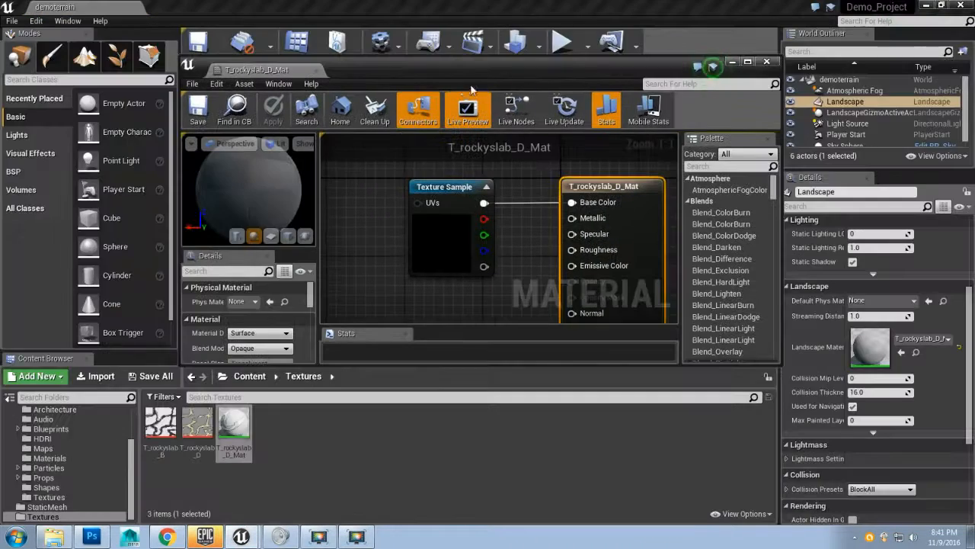
pyautogui.moveTo(477, 80); pyautogui.dragTo(454, 61)
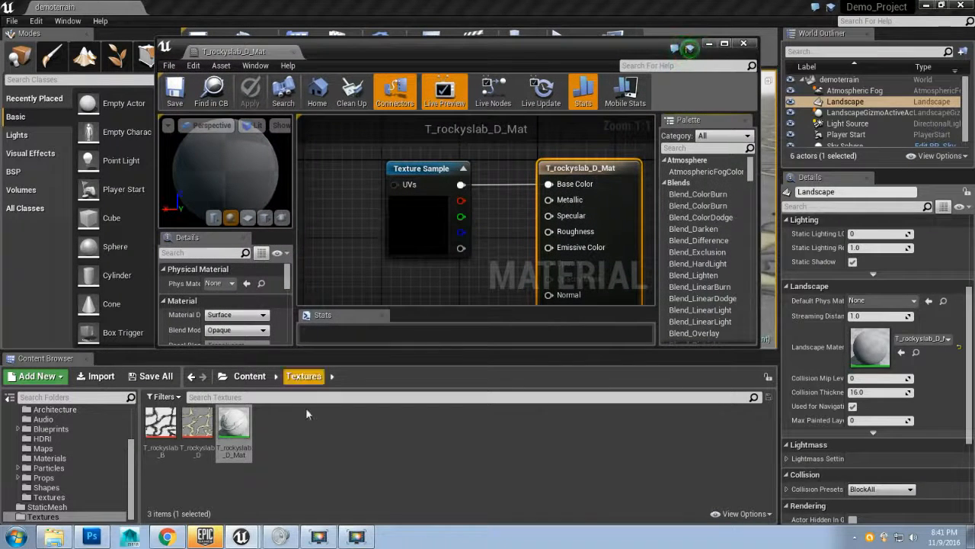
pyautogui.click(158, 424)
pyautogui.moveTo(154, 425); pyautogui.dragTo(355, 256)
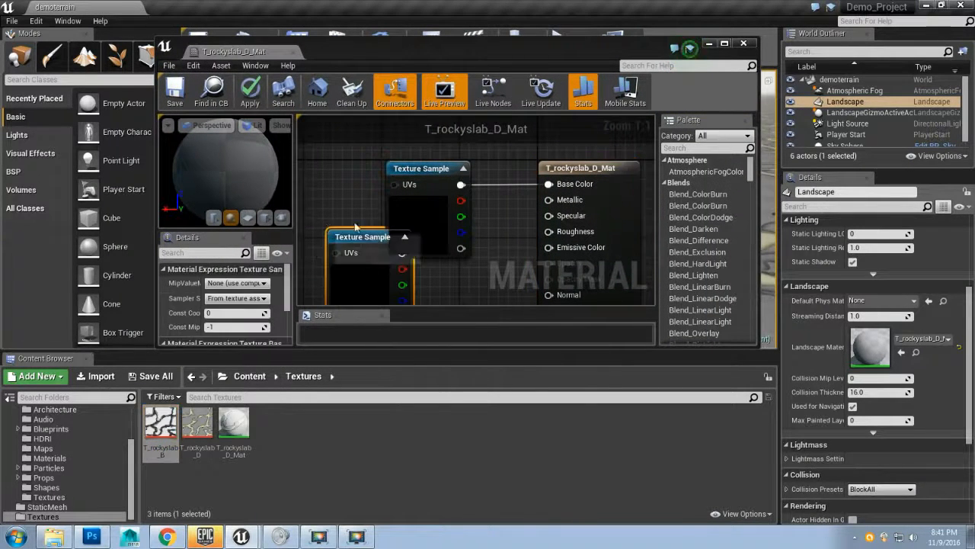
pyautogui.doubleClick(508, 53)
pyautogui.moveTo(393, 306); pyautogui.dragTo(506, 375)
pyautogui.click(463, 194)
pyautogui.moveTo(398, 269); pyautogui.dragTo(263, 206)
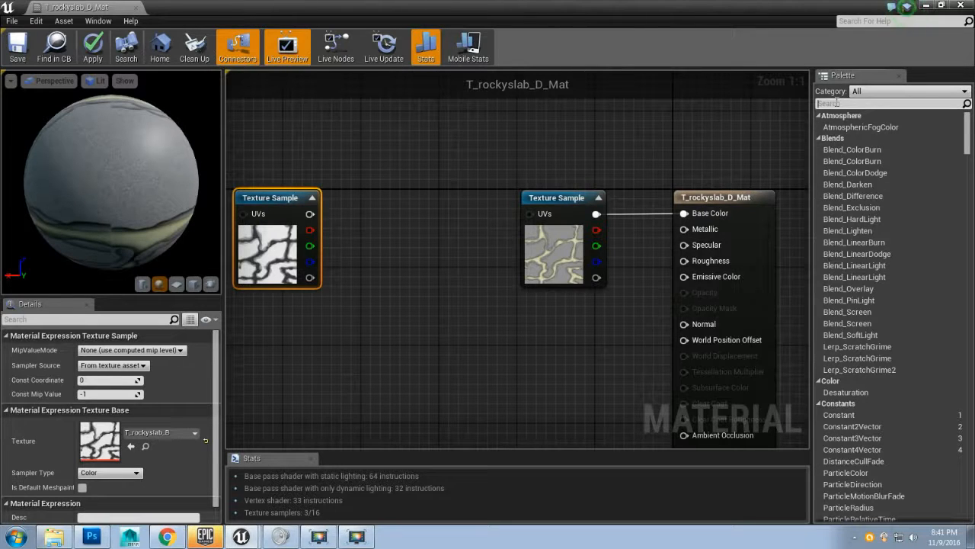
# Step: Search the palette for bump and try adding a BumpOffset_advanced node, then delete it
pyautogui.write('bump')
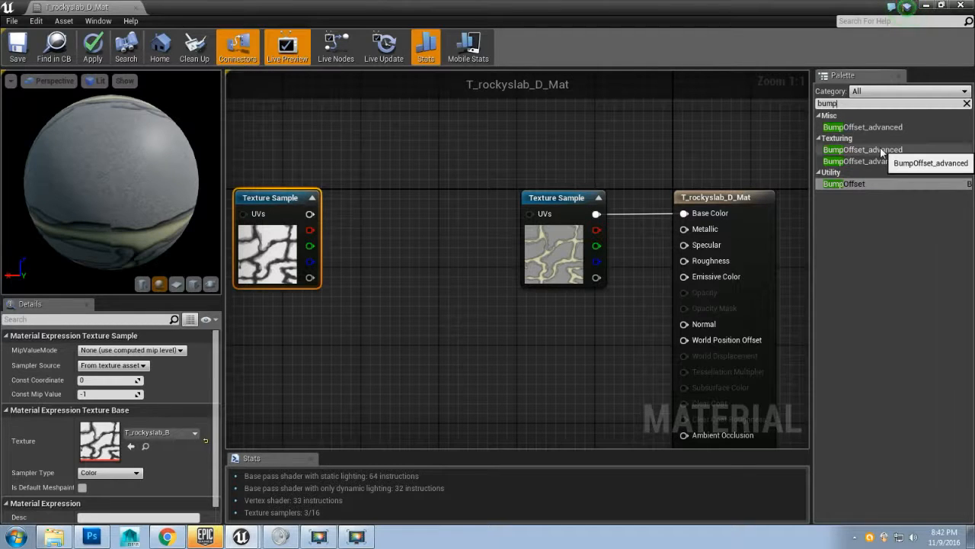
pyautogui.moveTo(880, 150); pyautogui.dragTo(404, 128)
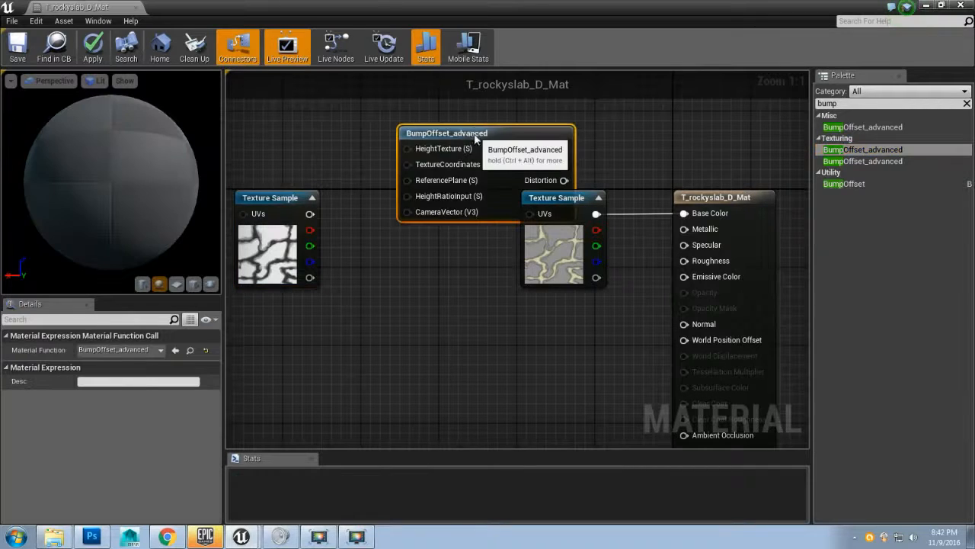
pyautogui.moveTo(469, 138); pyautogui.dragTo(412, 105)
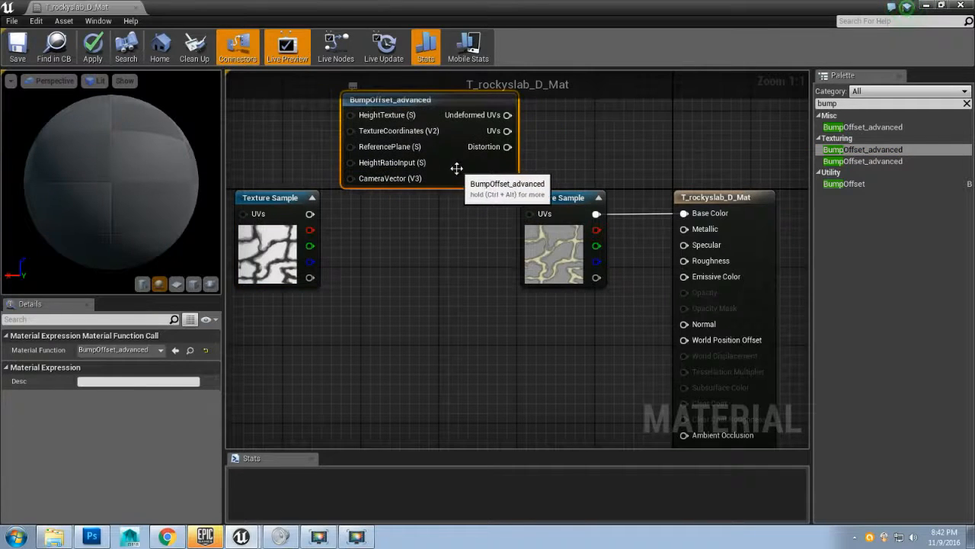
pyautogui.press('Delete')
# Step: Add a BumpOffset node between the two texture samples and connect its output to the diffuse texture's UVs
pyautogui.moveTo(877, 183); pyautogui.dragTo(605, 157)
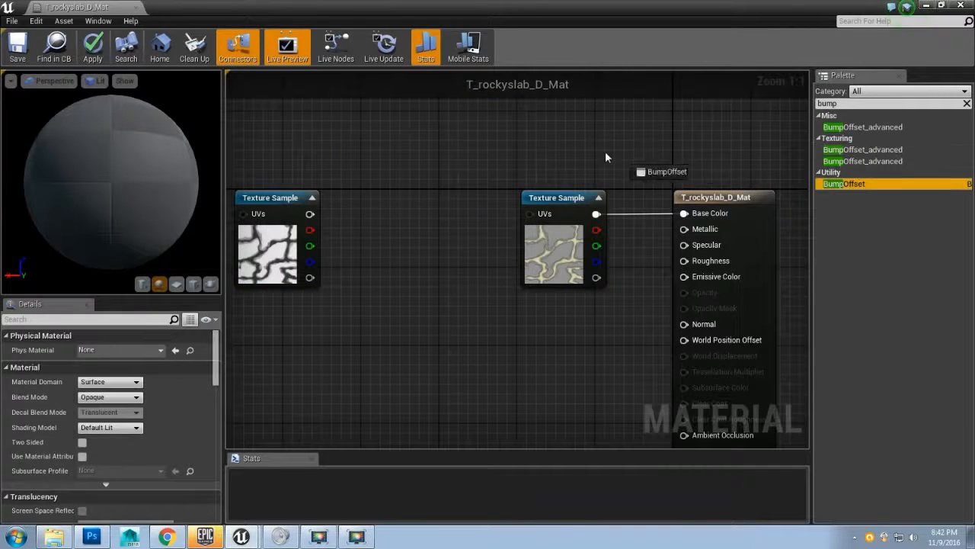
pyautogui.moveTo(392, 131); pyautogui.dragTo(395, 201)
pyautogui.click(359, 116)
pyautogui.moveTo(356, 143); pyautogui.dragTo(421, 167)
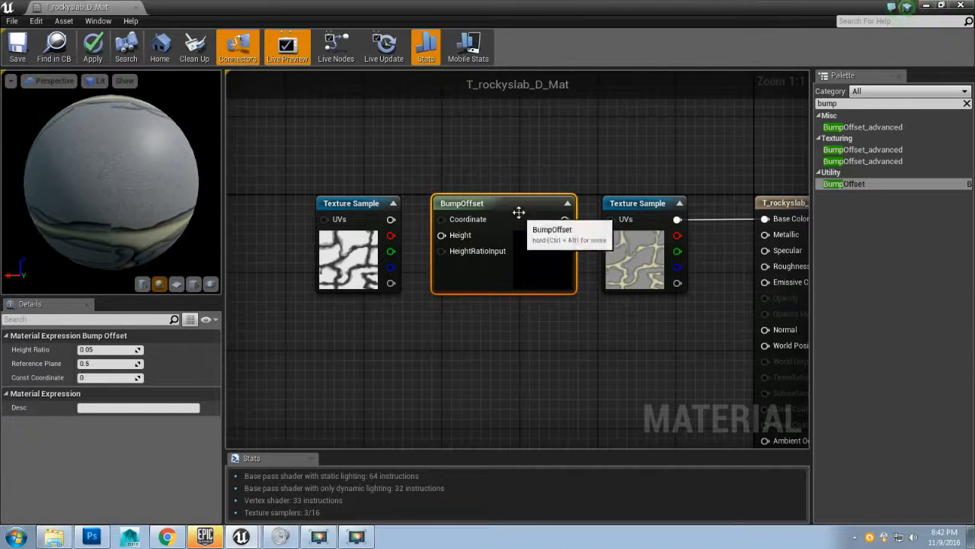
pyautogui.moveTo(565, 219); pyautogui.dragTo(610, 221)
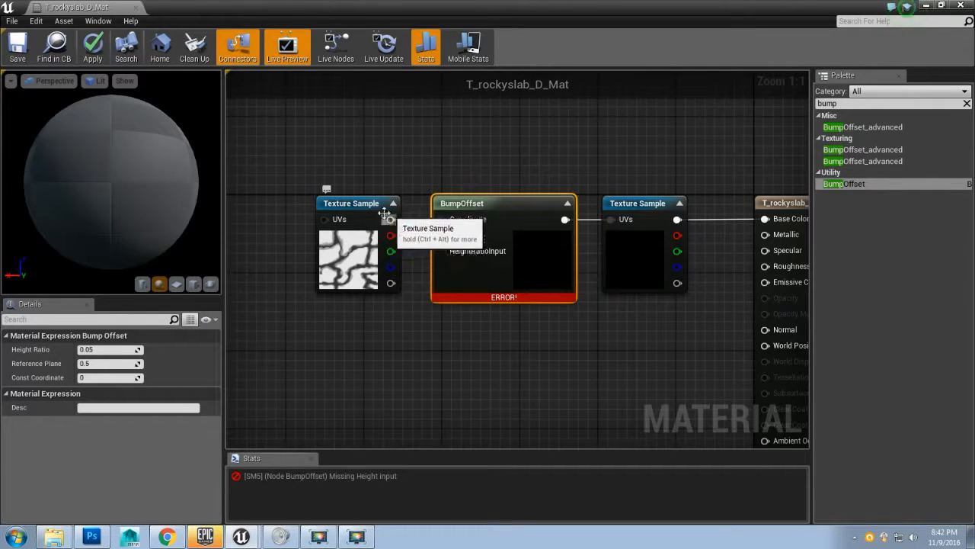
# Step: Connect the bump texture's red channel to the BumpOffset node's Height input
pyautogui.moveTo(391, 220); pyautogui.dragTo(442, 236)
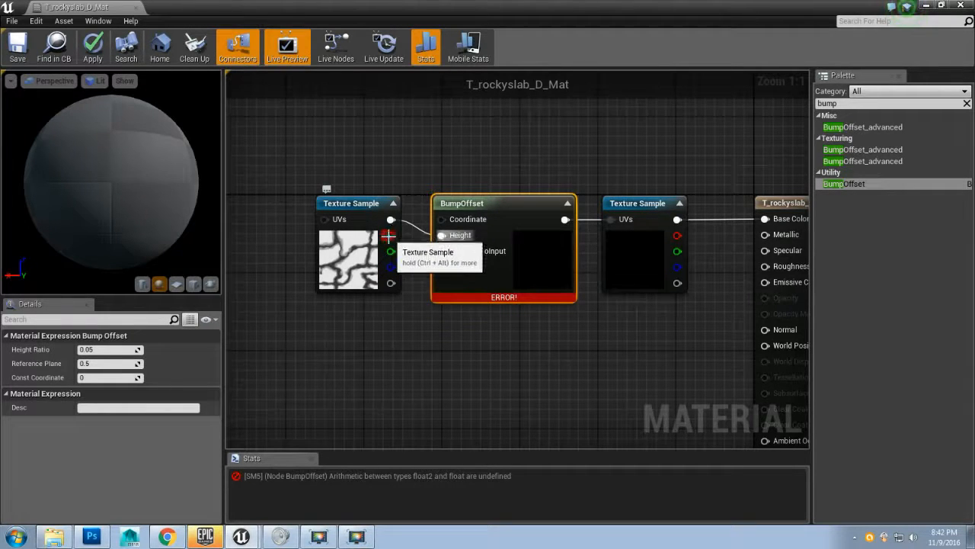
pyautogui.moveTo(391, 242); pyautogui.dragTo(458, 236)
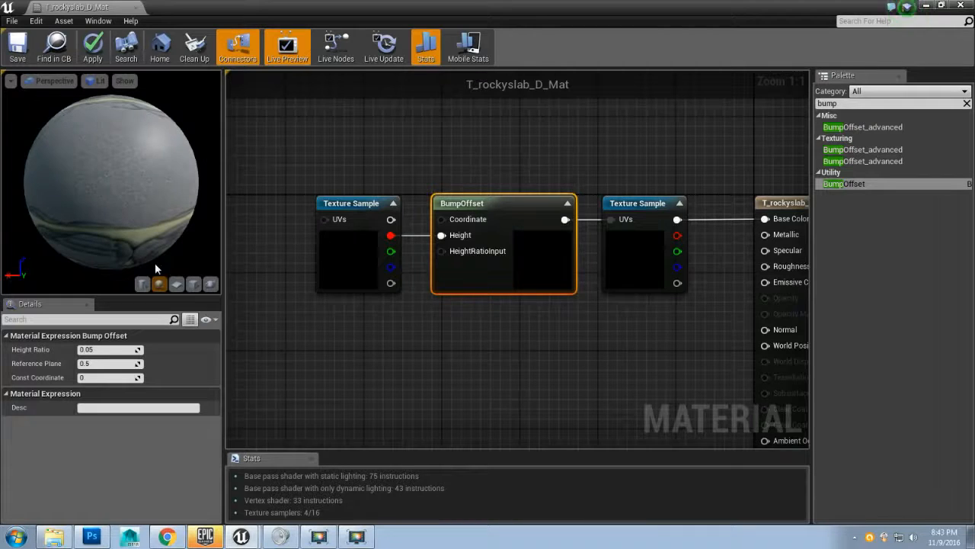
pyautogui.moveTo(125, 198); pyautogui.dragTo(169, 293)
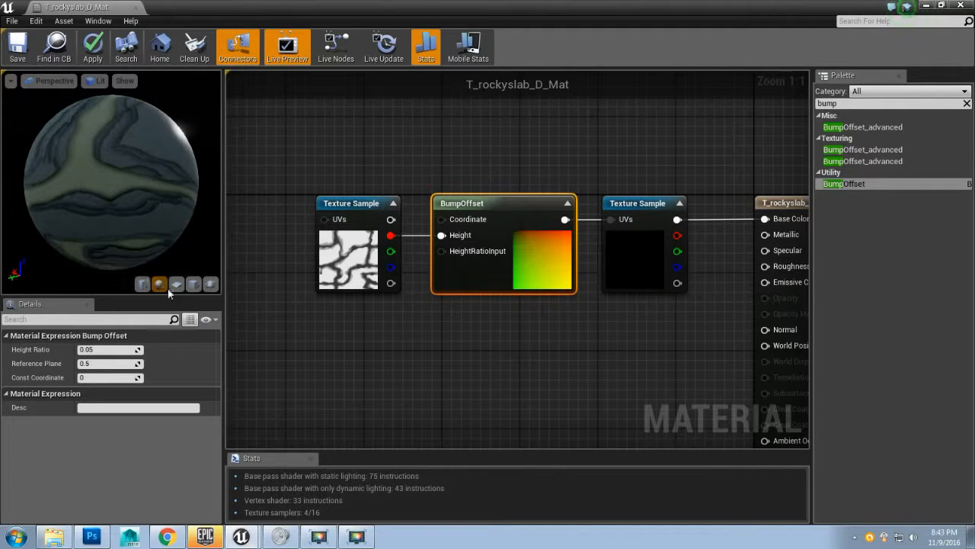
pyautogui.click(194, 283)
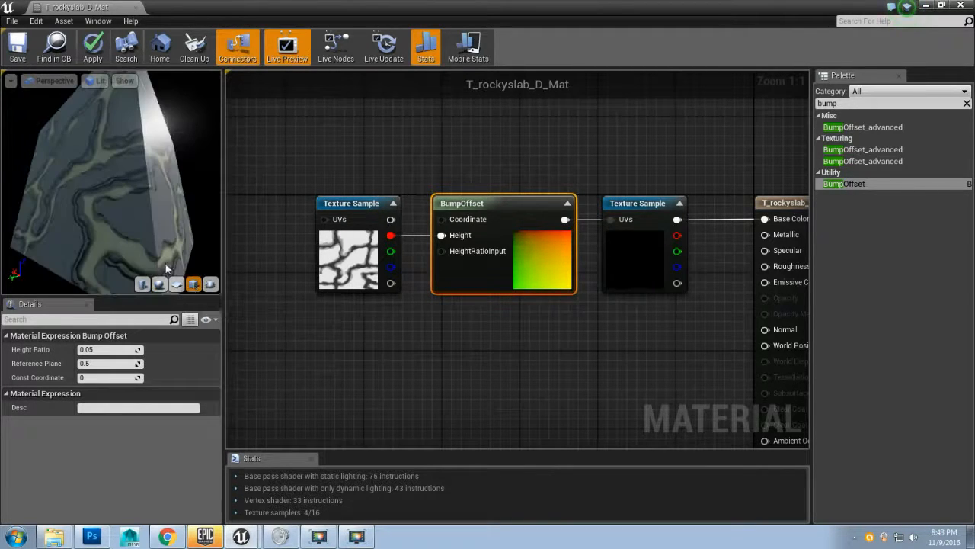
pyautogui.moveTo(148, 212); pyautogui.dragTo(125, 179)
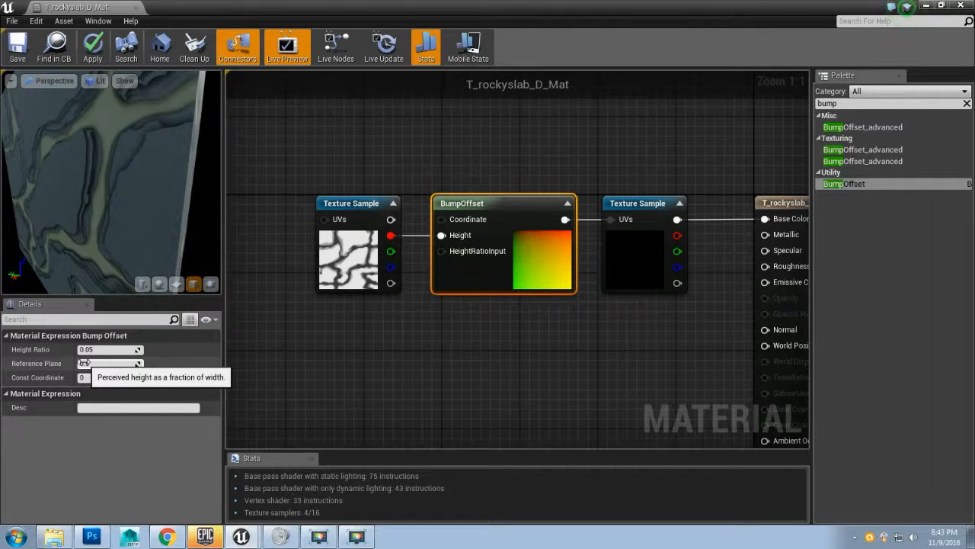
pyautogui.moveTo(136, 215)
pyautogui.mouseDown()
pyautogui.moveTo(175, 229)
pyautogui.moveTo(133, 213)
pyautogui.moveTo(155, 212)
pyautogui.mouseUp()
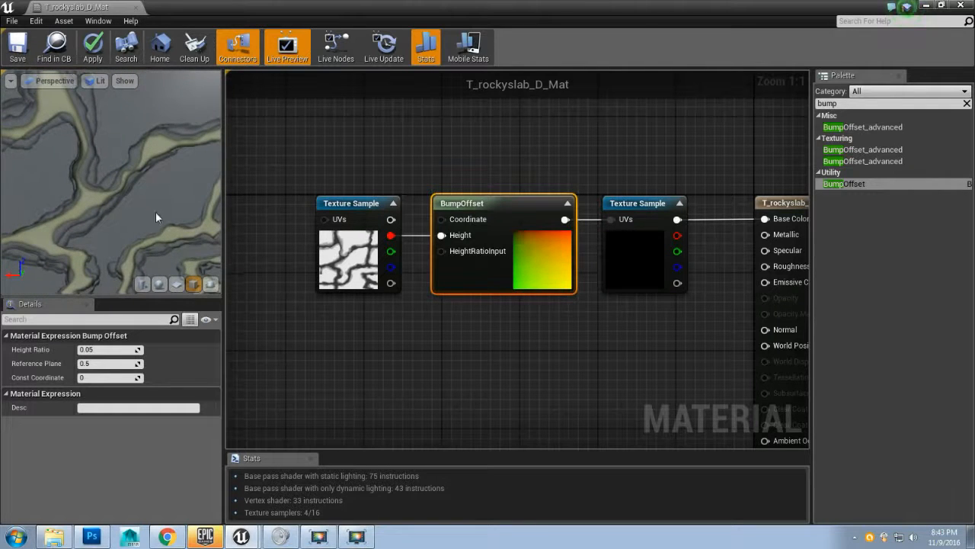
pyautogui.scroll(-5, 155, 212)
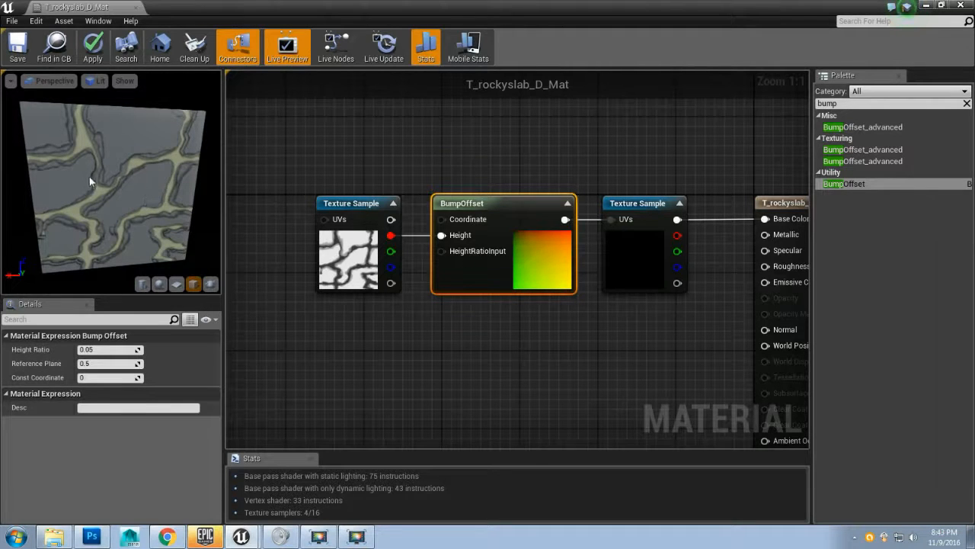
# Step: Experiment with the BumpOffset Reference Plane at 1.0 and 0.0, then restore it to 0.5
pyautogui.click(98, 363)
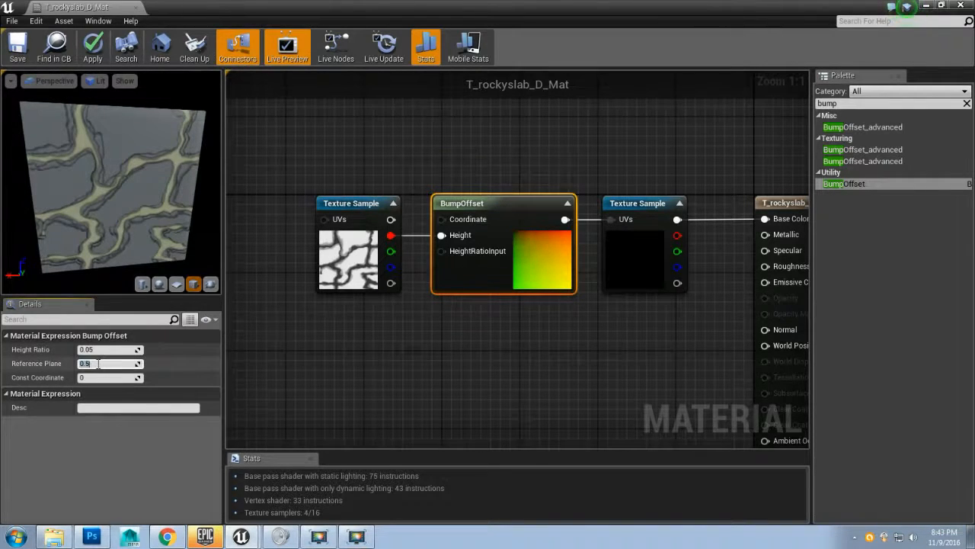
pyautogui.press('Return')
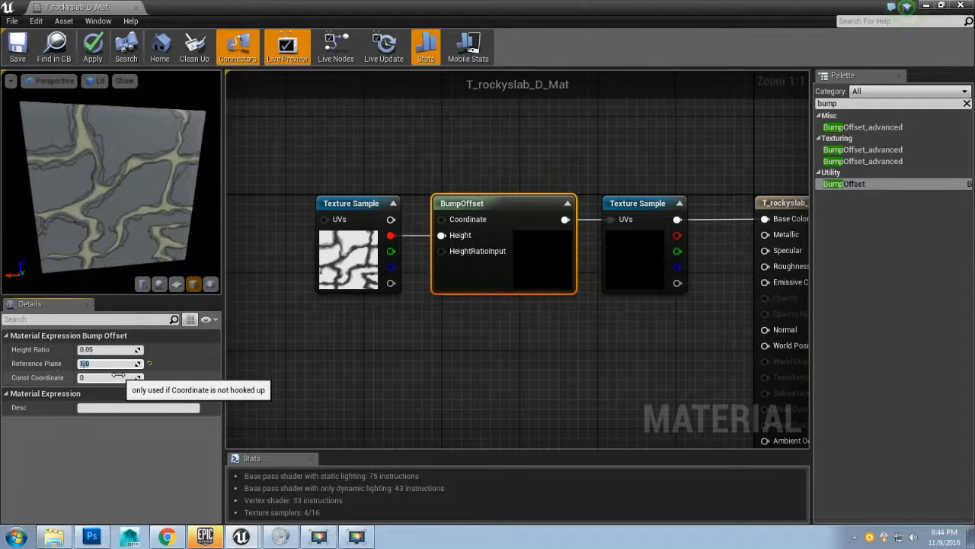
pyautogui.moveTo(123, 213); pyautogui.dragTo(106, 167)
pyautogui.scroll(5, 124, 212)
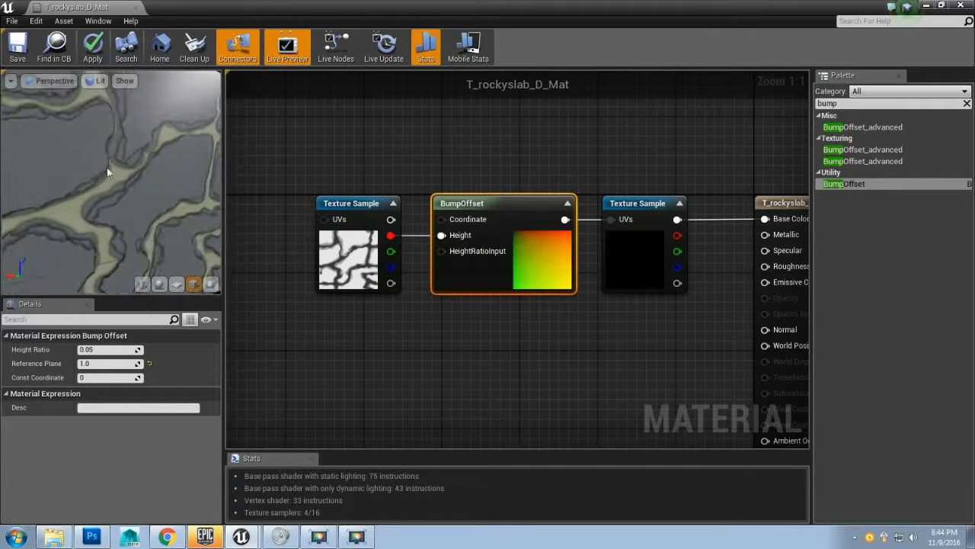
pyautogui.click(106, 364)
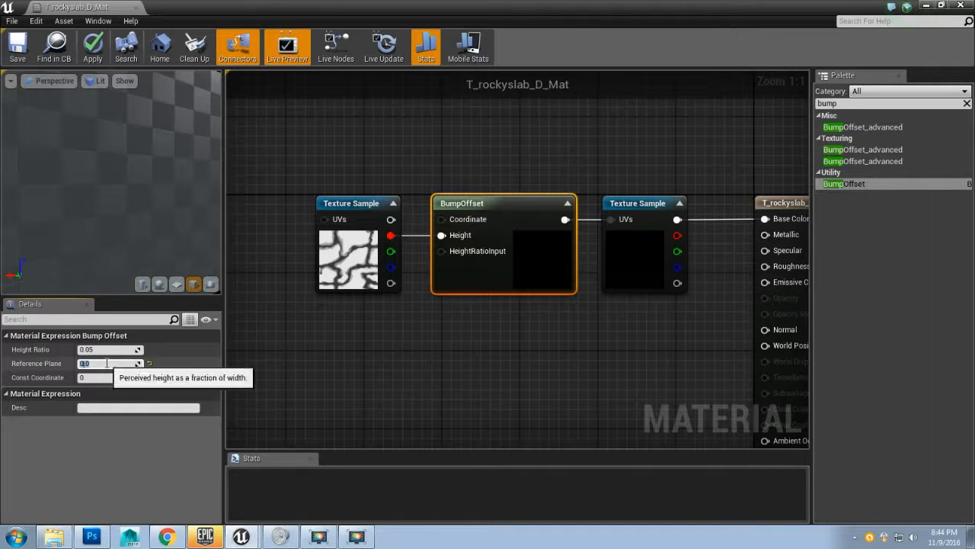
pyautogui.moveTo(100, 253); pyautogui.dragTo(142, 208)
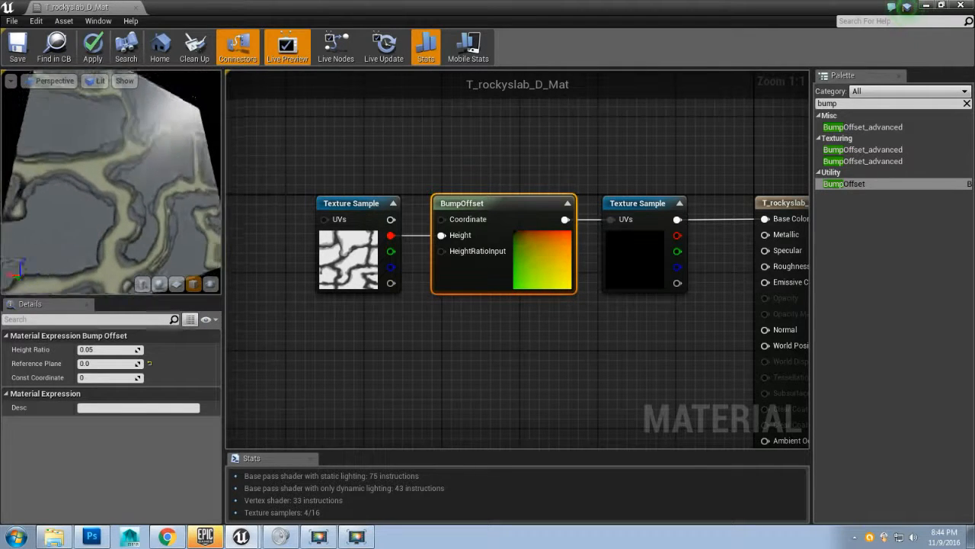
pyautogui.moveTo(114, 178)
pyautogui.mouseDown()
pyautogui.moveTo(123, 185)
pyautogui.moveTo(113, 158)
pyautogui.moveTo(113, 171)
pyautogui.mouseUp()
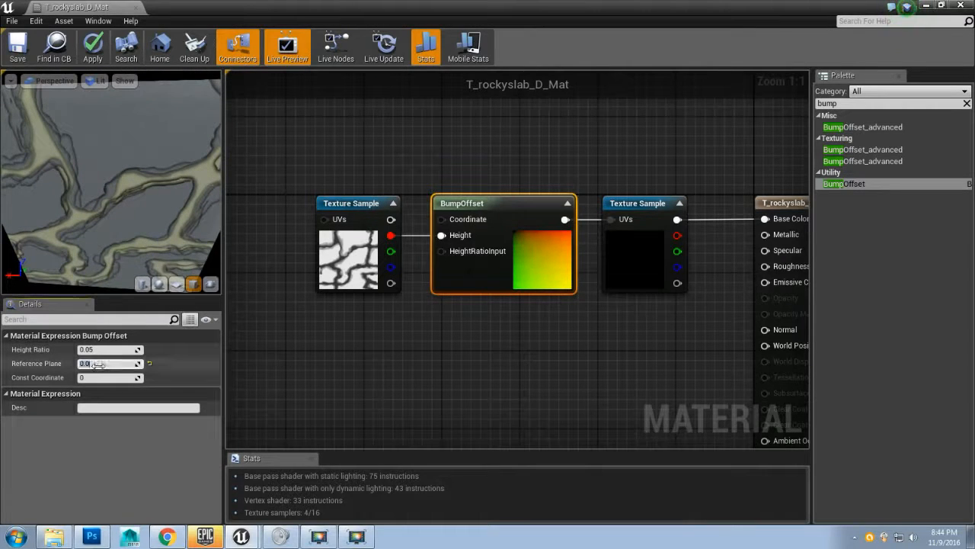
pyautogui.press('Return')
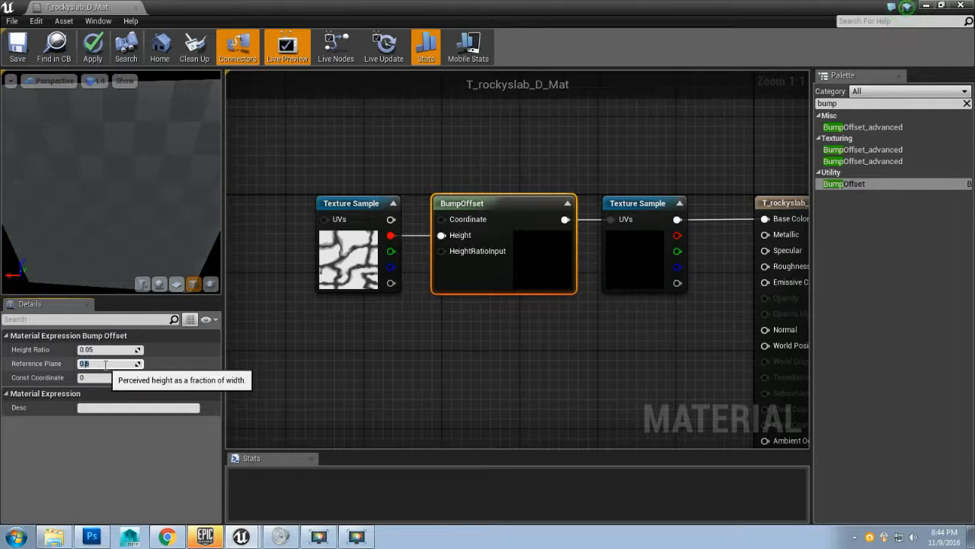
pyautogui.moveTo(129, 234); pyautogui.dragTo(167, 187)
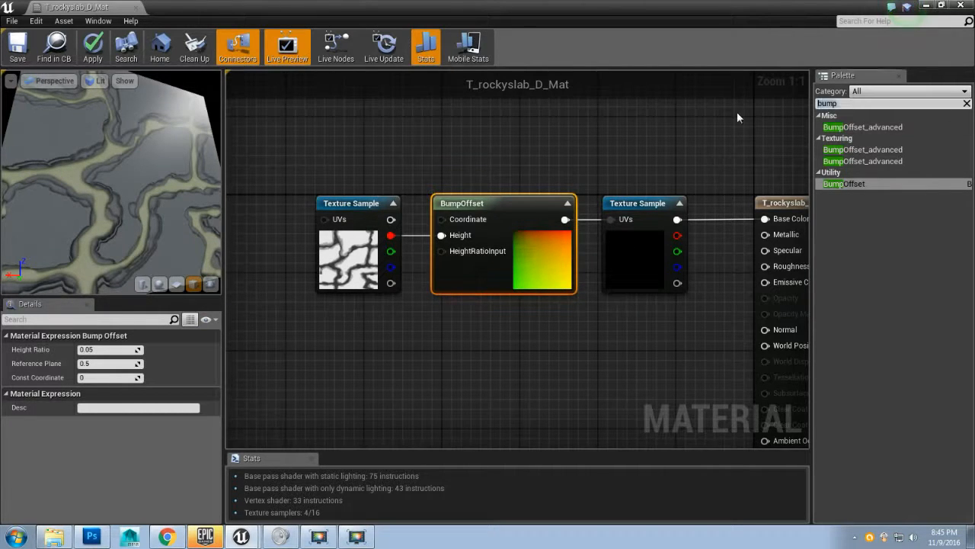
# Step: Add a Constant node below the BumpOffset node and give it the description Height Ratio
pyautogui.write('constant')
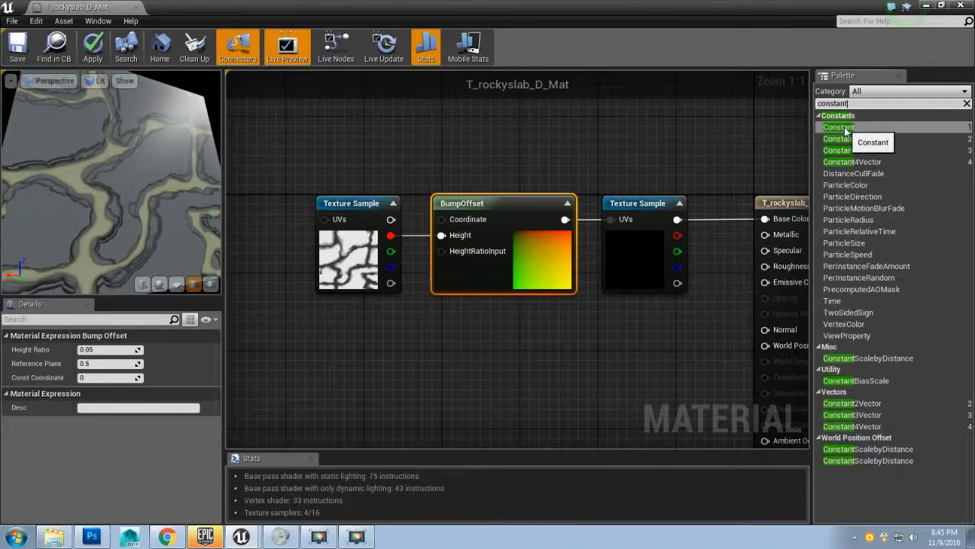
pyautogui.moveTo(838, 127); pyautogui.dragTo(321, 362)
pyautogui.moveTo(344, 323); pyautogui.dragTo(345, 324)
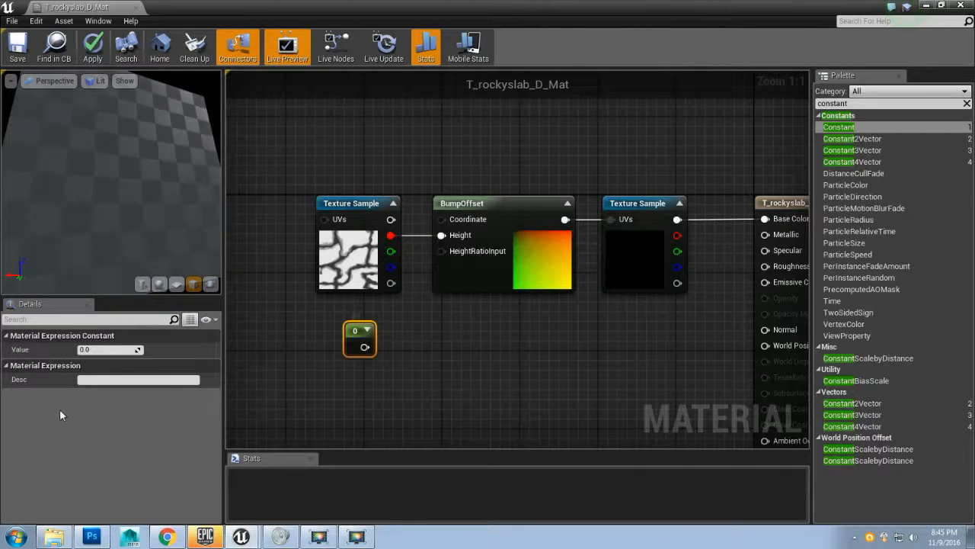
pyautogui.click(107, 380)
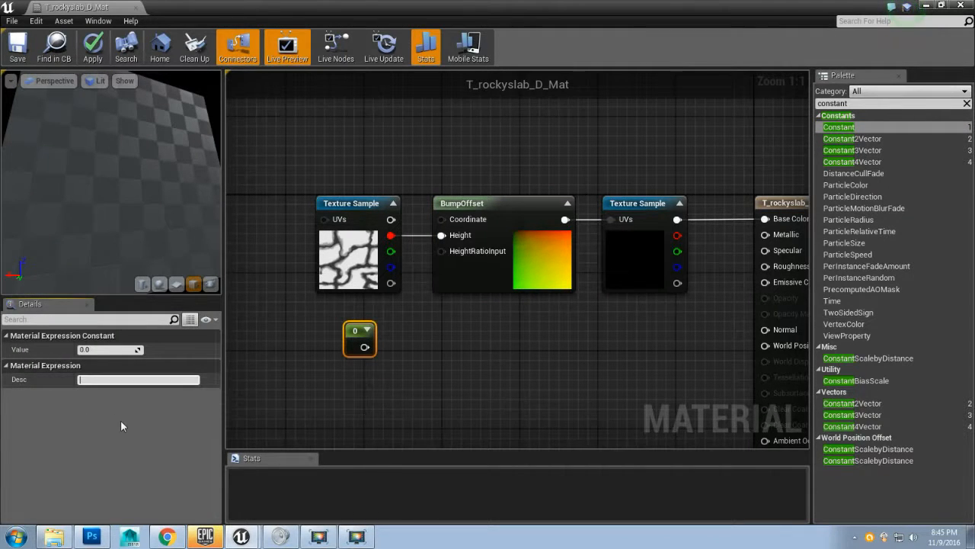
pyautogui.write('Height Ratio')
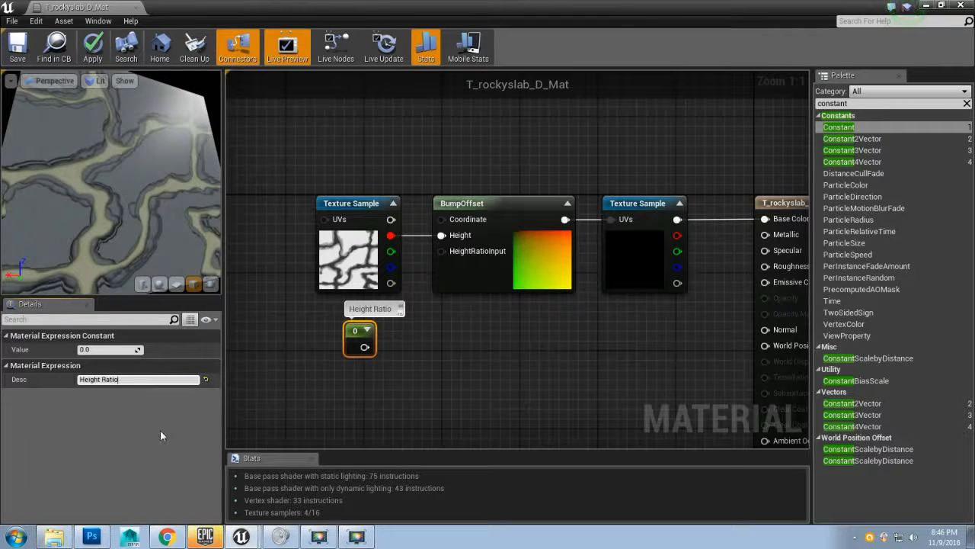
# Step: Set the Height Ratio constant to 0.05 and connect it to the BumpOffset HeightRatioInput
pyautogui.click(369, 332)
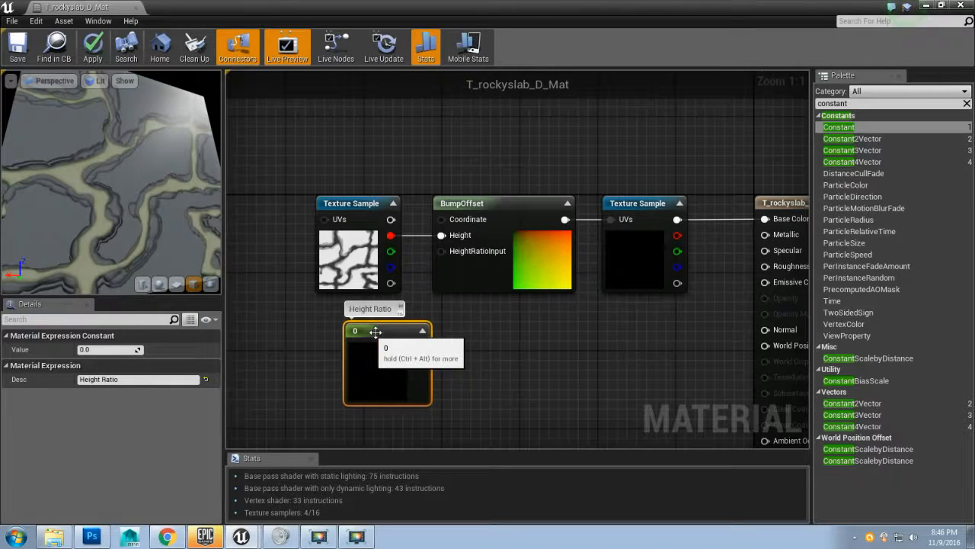
pyautogui.click(421, 331)
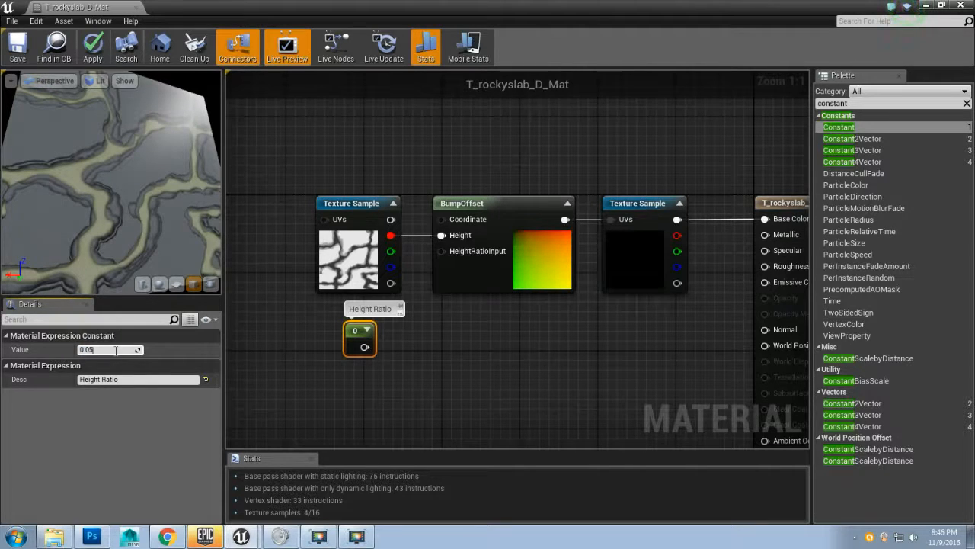
pyautogui.click(115, 349)
pyautogui.write('0.05')
pyautogui.press('Return')
pyautogui.moveTo(364, 349); pyautogui.dragTo(450, 252)
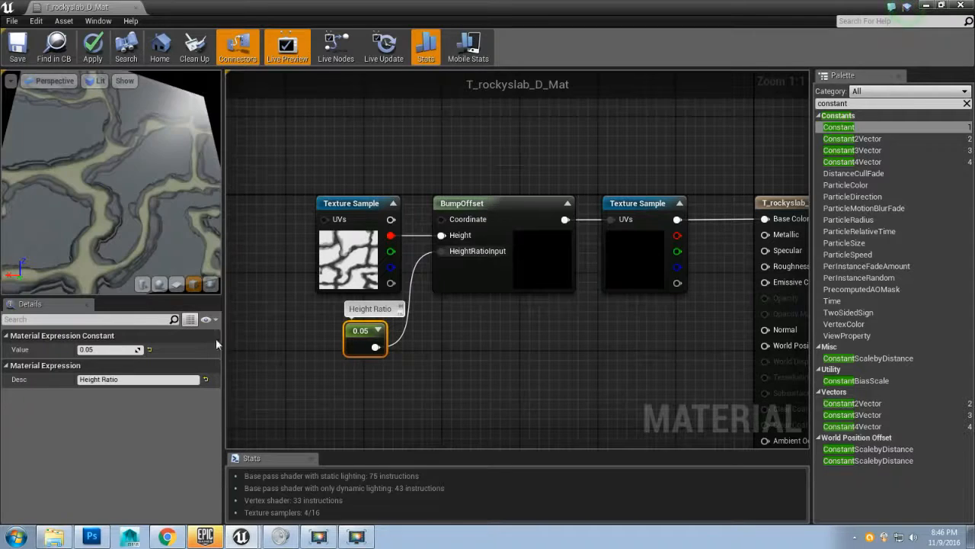
# Step: Set the Height Ratio constant to 0.03, then delete the constant node
pyautogui.moveTo(111, 183); pyautogui.dragTo(122, 212)
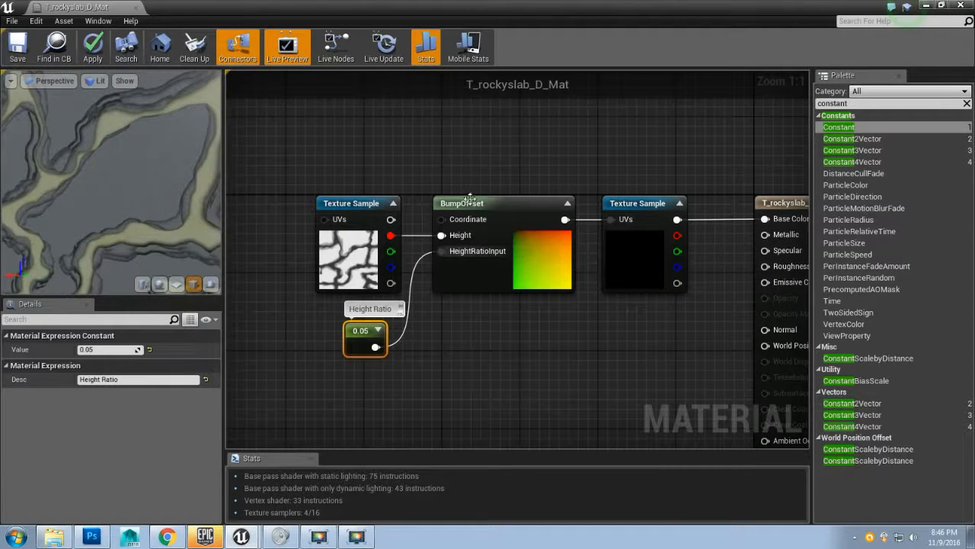
pyautogui.click(496, 204)
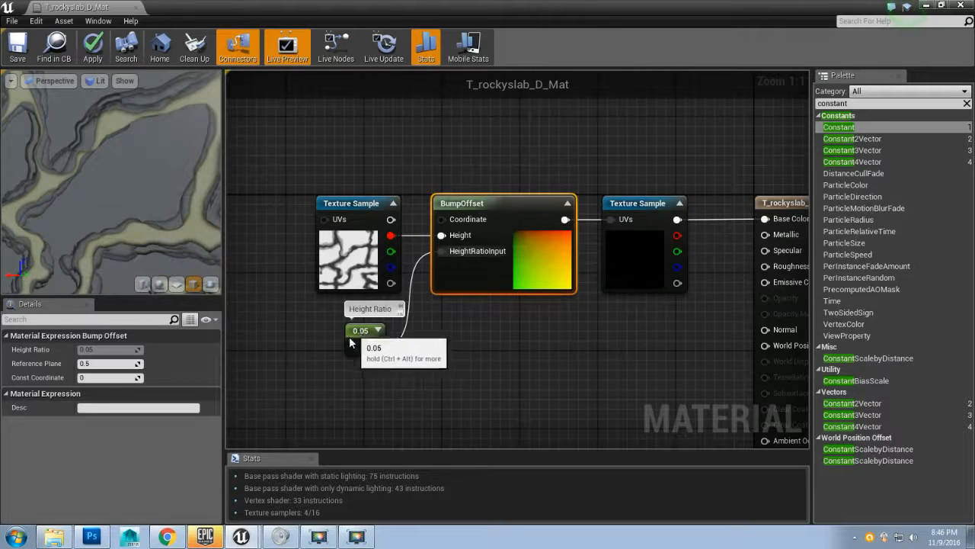
pyautogui.click(359, 336)
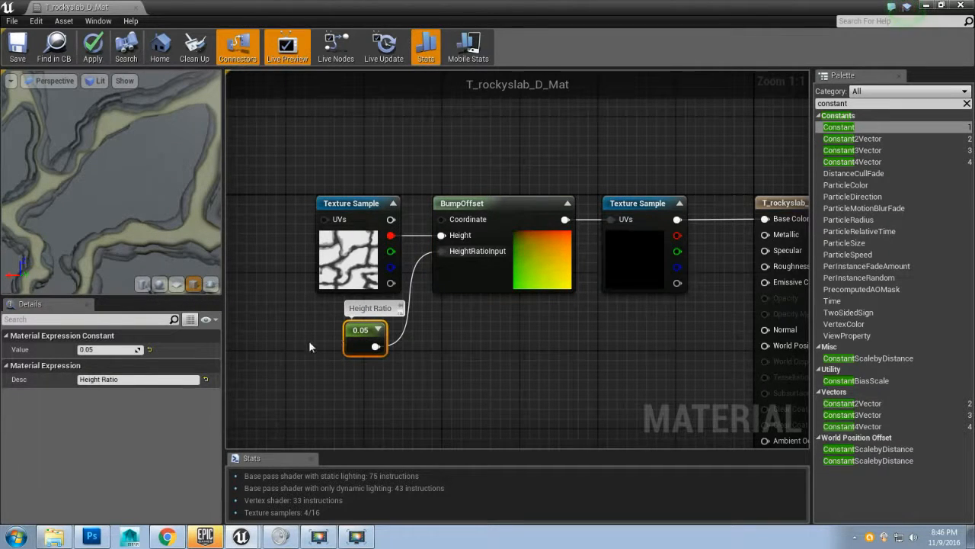
pyautogui.click(506, 222)
pyautogui.click(365, 329)
pyautogui.click(490, 222)
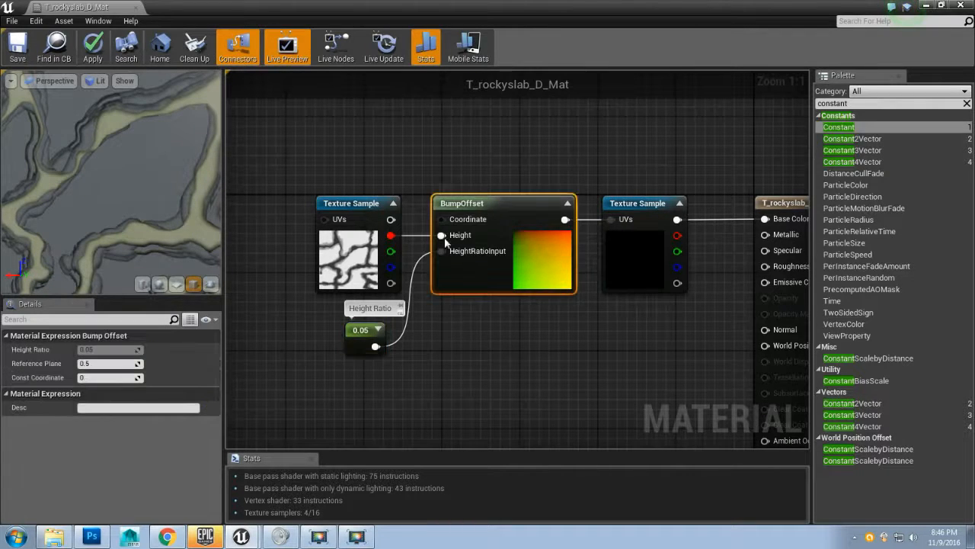
pyautogui.click(362, 327)
pyautogui.click(490, 205)
pyautogui.click(364, 329)
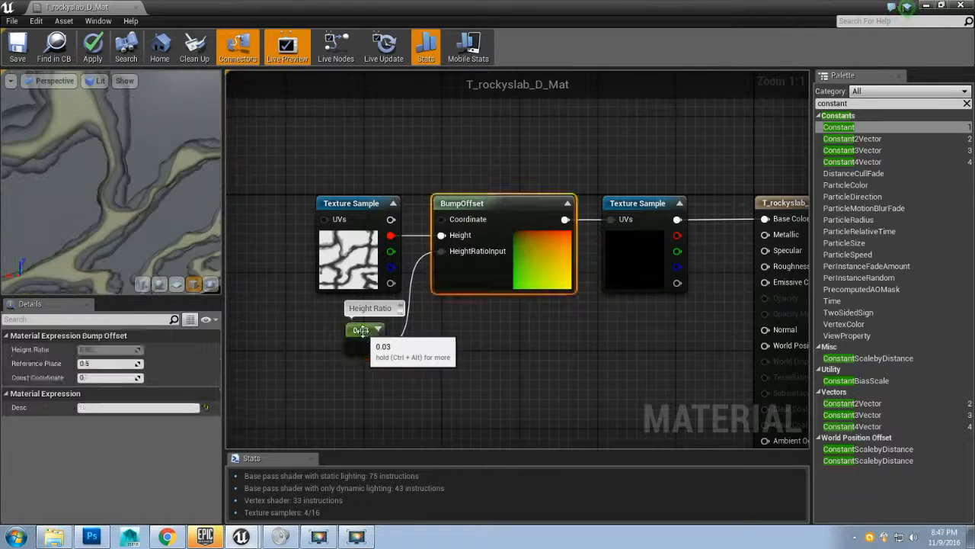
pyautogui.click(363, 331)
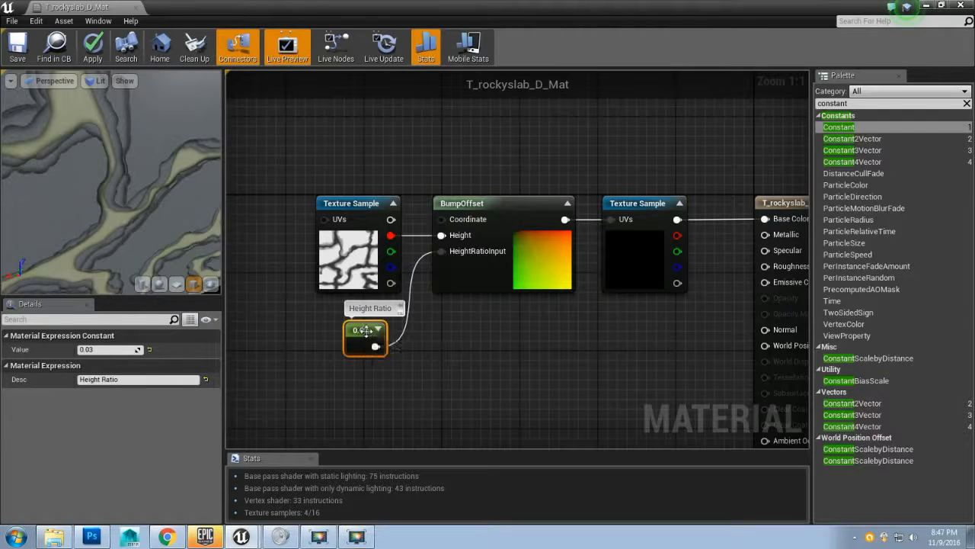
pyautogui.press('Delete')
# Step: Set the BumpOffset node's Height Ratio to 0.03
pyautogui.click(485, 203)
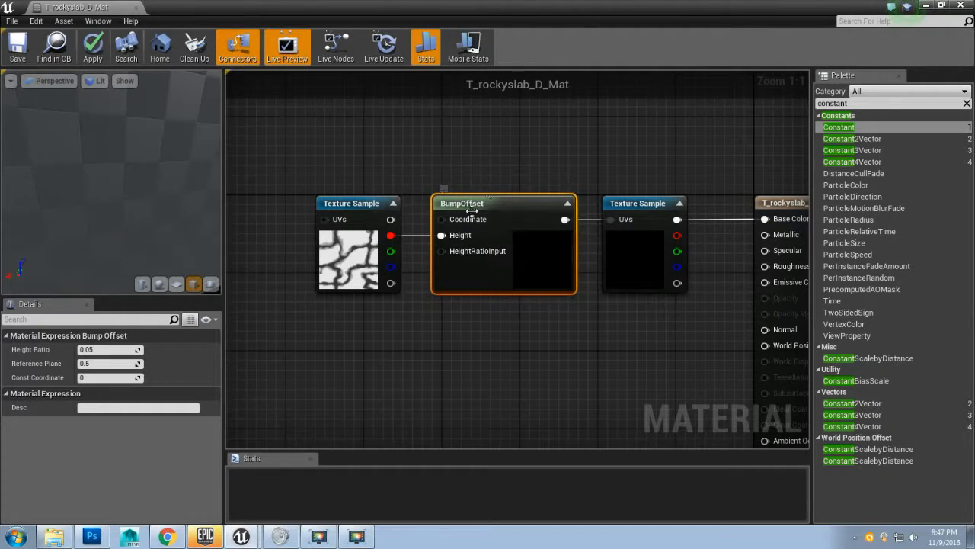
pyautogui.click(104, 350)
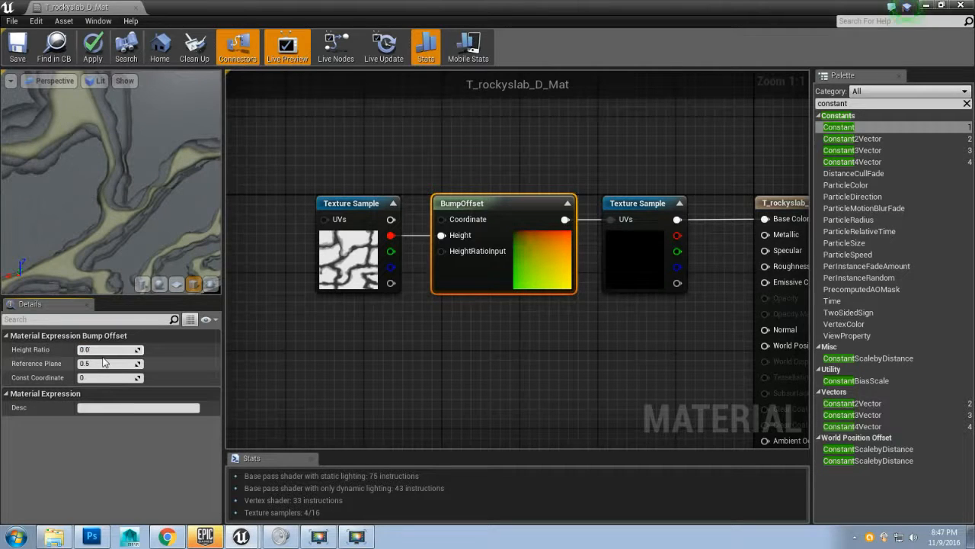
pyautogui.write('0.03')
pyautogui.press('Return')
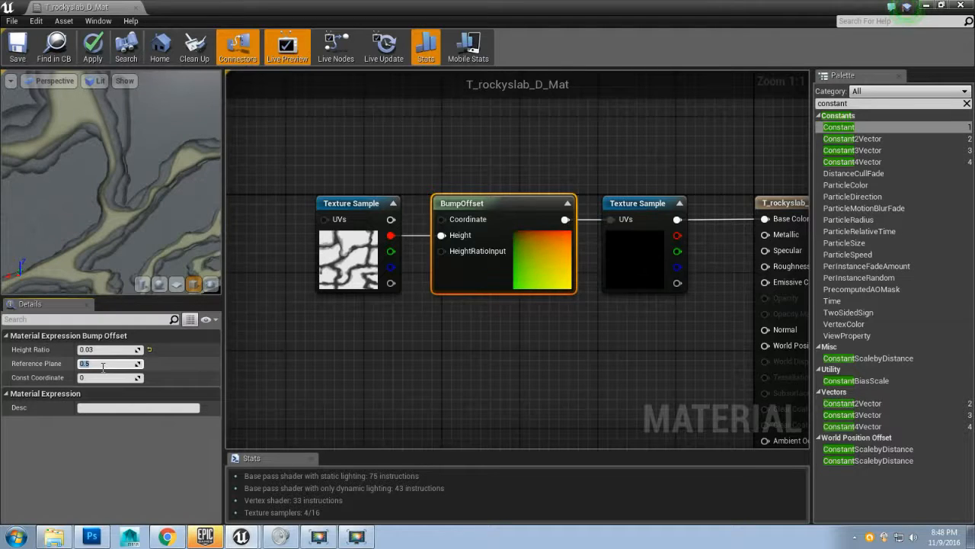
# Step: Apply the material changes to the original material
pyautogui.moveTo(107, 243); pyautogui.dragTo(147, 207)
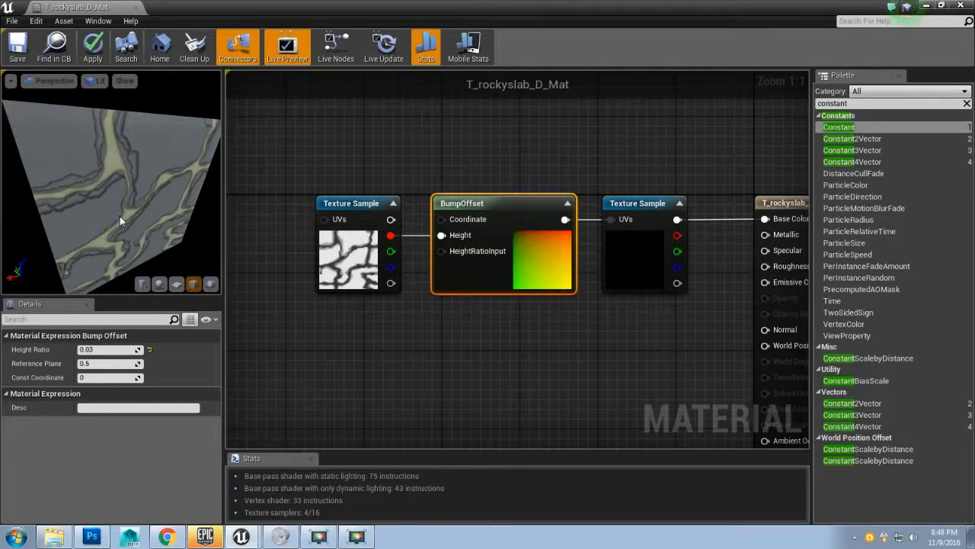
pyautogui.click(92, 57)
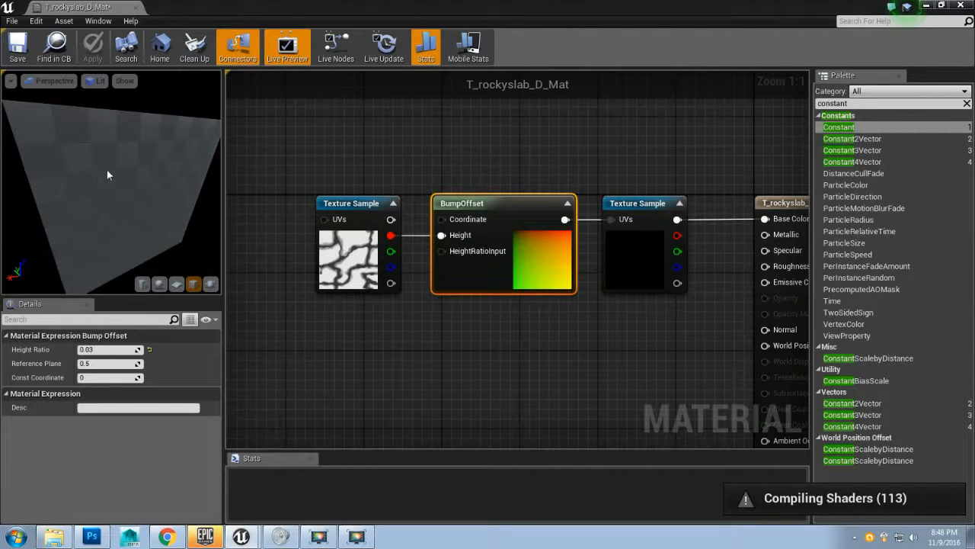
pyautogui.moveTo(108, 193); pyautogui.dragTo(134, 169)
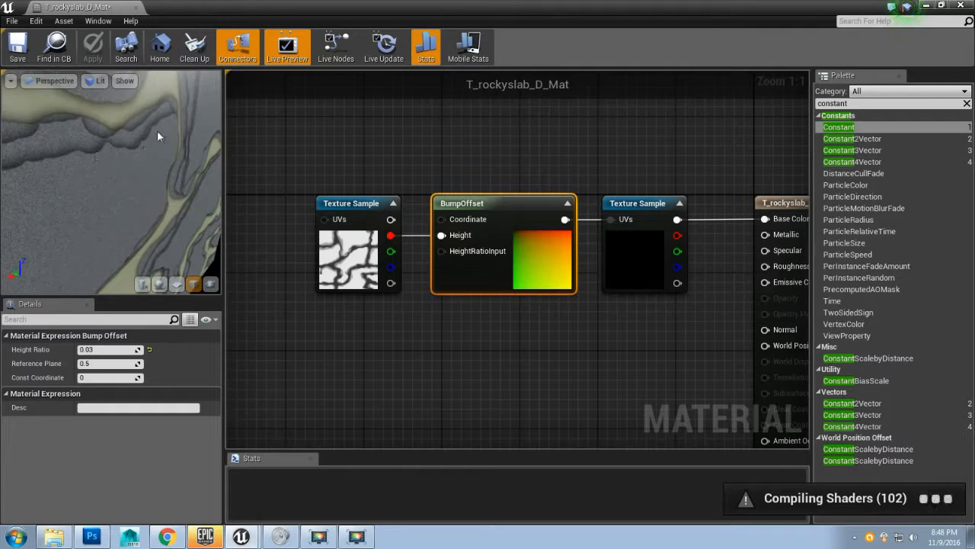
pyautogui.moveTo(130, 137); pyautogui.dragTo(122, 182)
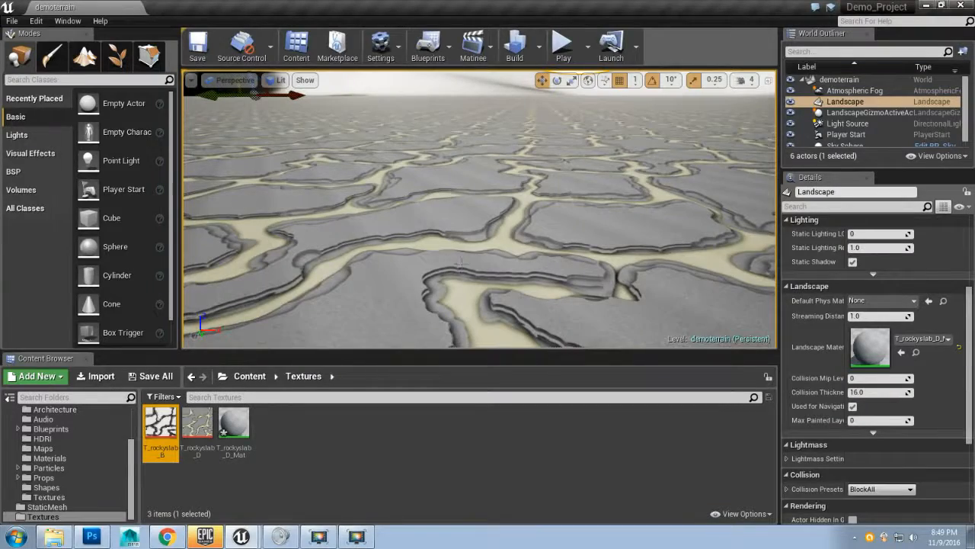
# Step: Save all changes in the Unreal project
pyautogui.moveTo(462, 265)
pyautogui.mouseDown()
pyautogui.moveTo(423, 312)
pyautogui.moveTo(451, 324)
pyautogui.moveTo(505, 320)
pyautogui.moveTo(512, 304)
pyautogui.moveTo(480, 289)
pyautogui.moveTo(481, 317)
pyautogui.moveTo(452, 240)
pyautogui.moveTo(416, 250)
pyautogui.moveTo(469, 222)
pyautogui.moveTo(473, 192)
pyautogui.moveTo(463, 264)
pyautogui.mouseUp()
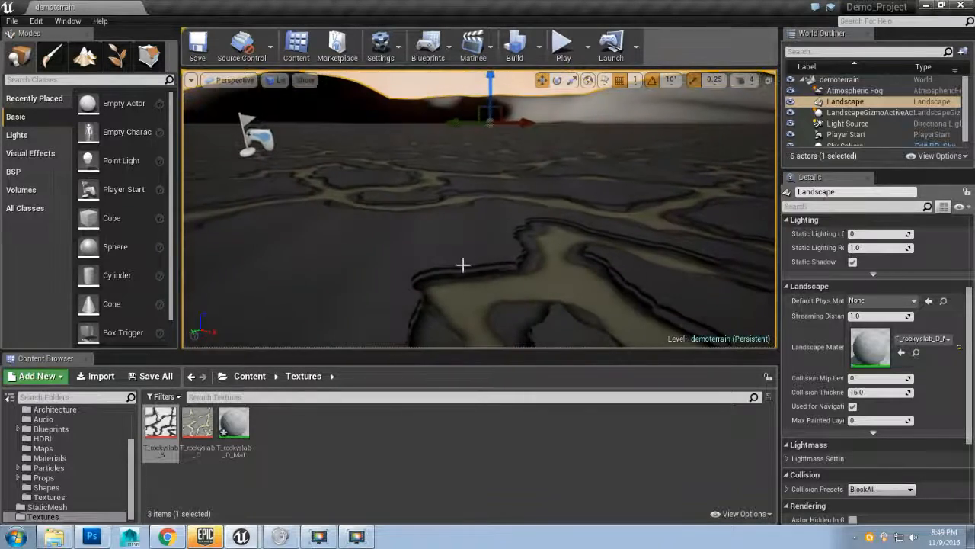
pyautogui.click(17, 22)
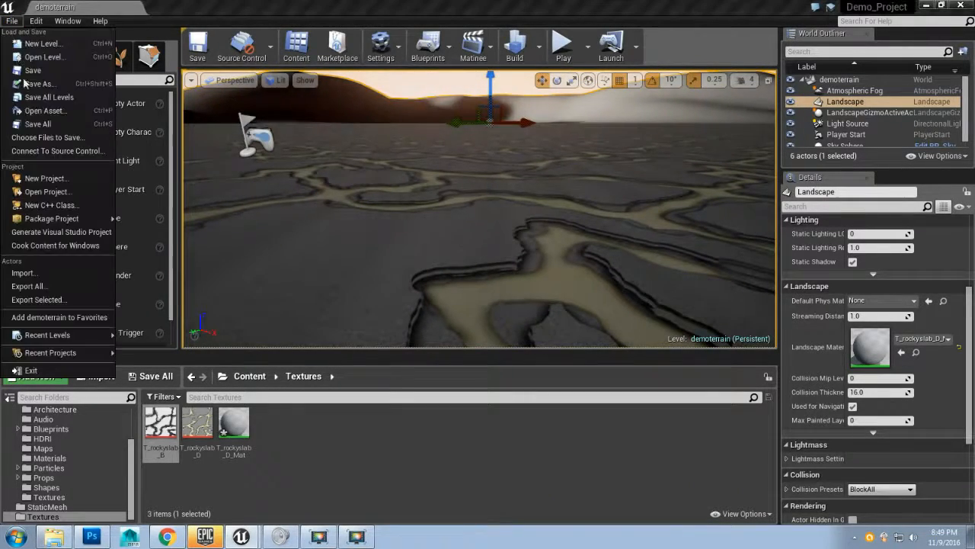
pyautogui.click(107, 125)
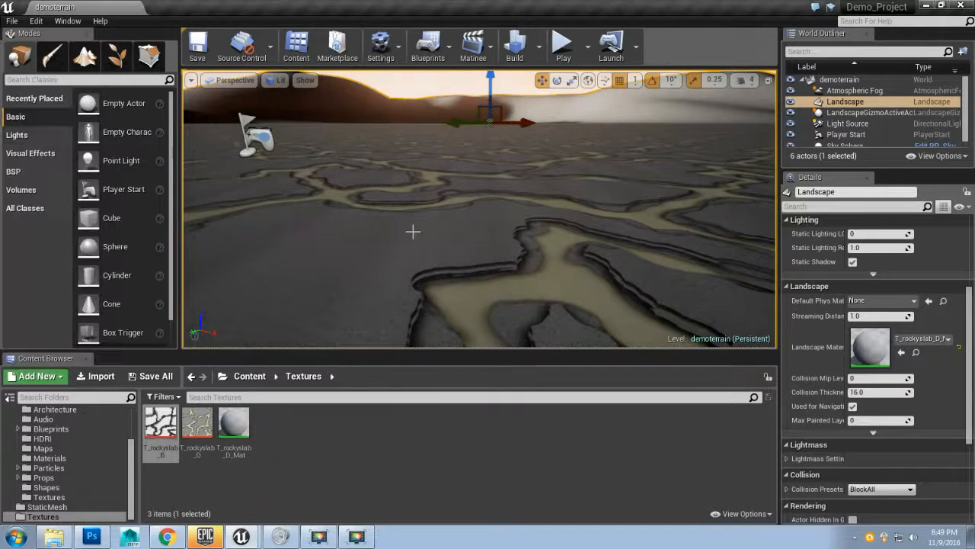
# Step: Play the level to inspect the rock slab material on the landscape, then stop playing
pyautogui.click(562, 47)
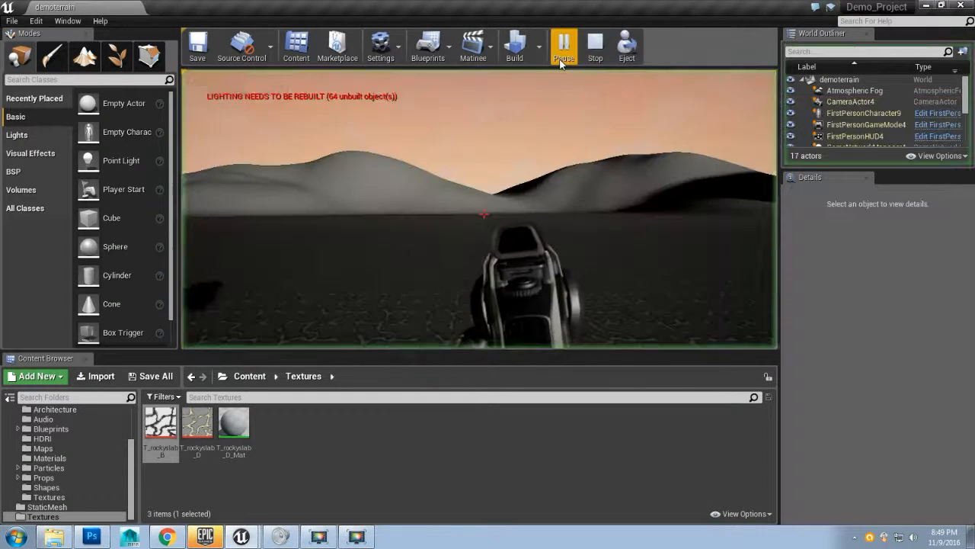
pyautogui.click(561, 92)
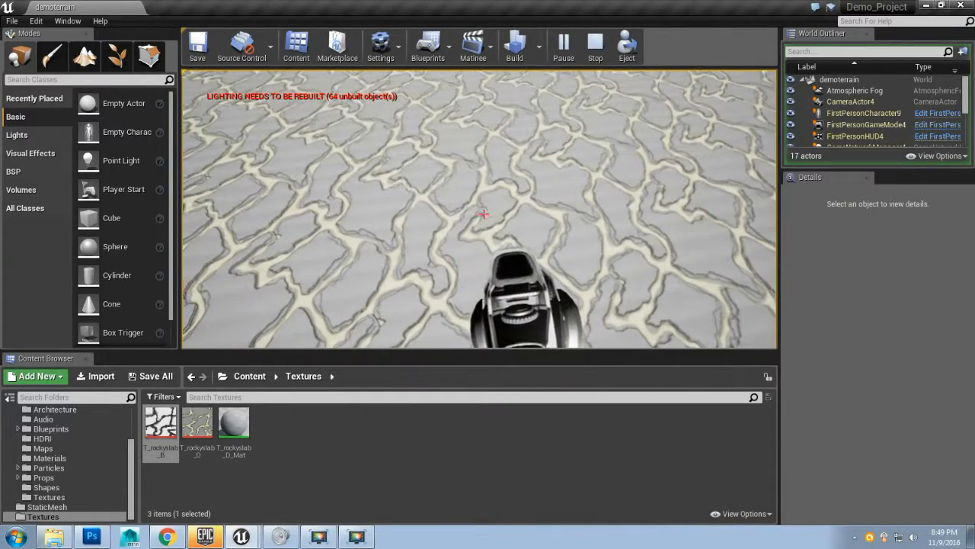
pyautogui.press('Escape')
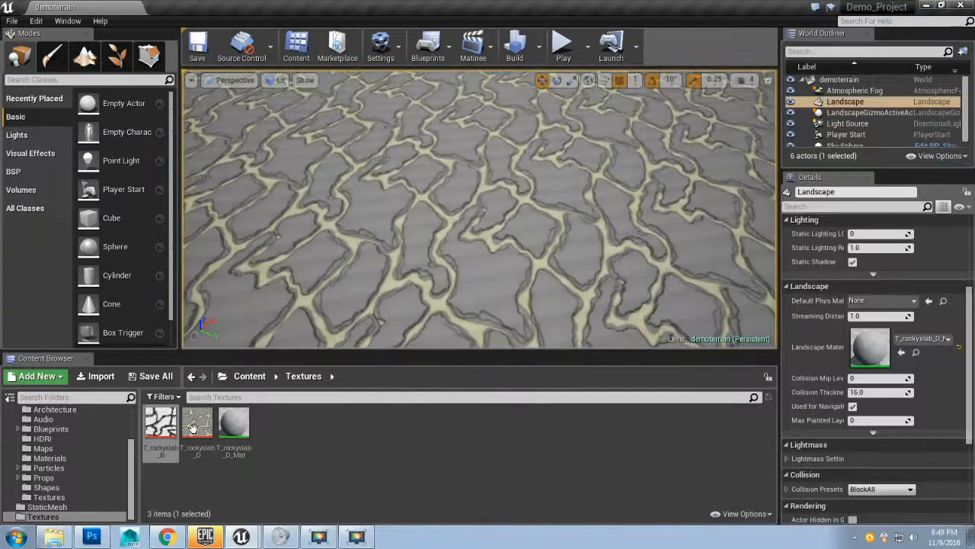
# Step: Duplicate the bump layer group and rename the copy normal
pyautogui.click(92, 536)
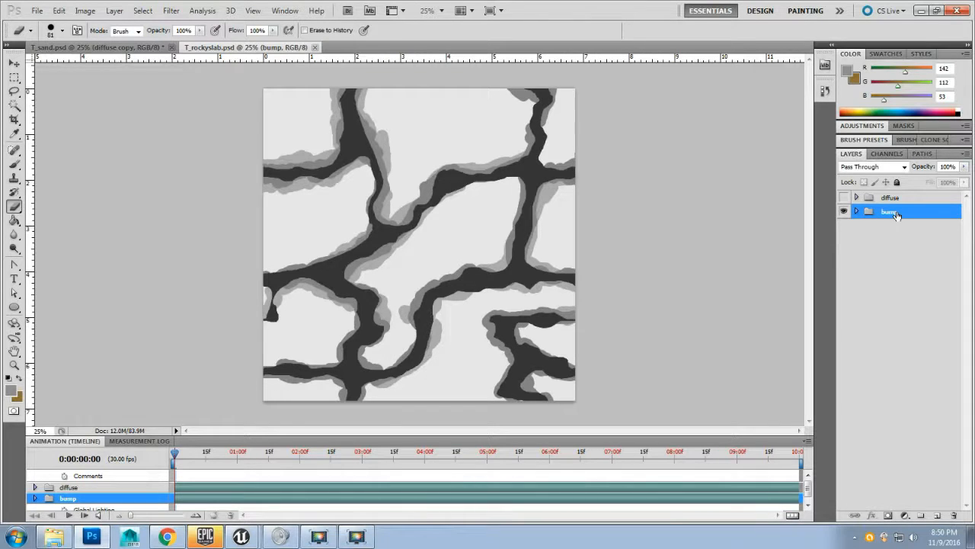
pyautogui.moveTo(904, 214); pyautogui.dragTo(913, 241)
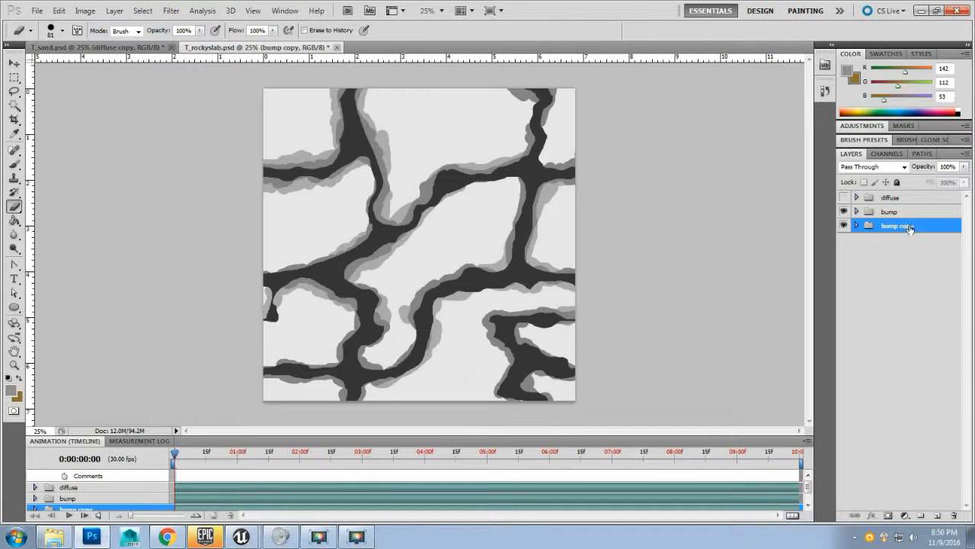
pyautogui.doubleClick(889, 228)
pyautogui.write('normal')
pyautogui.press('Return')
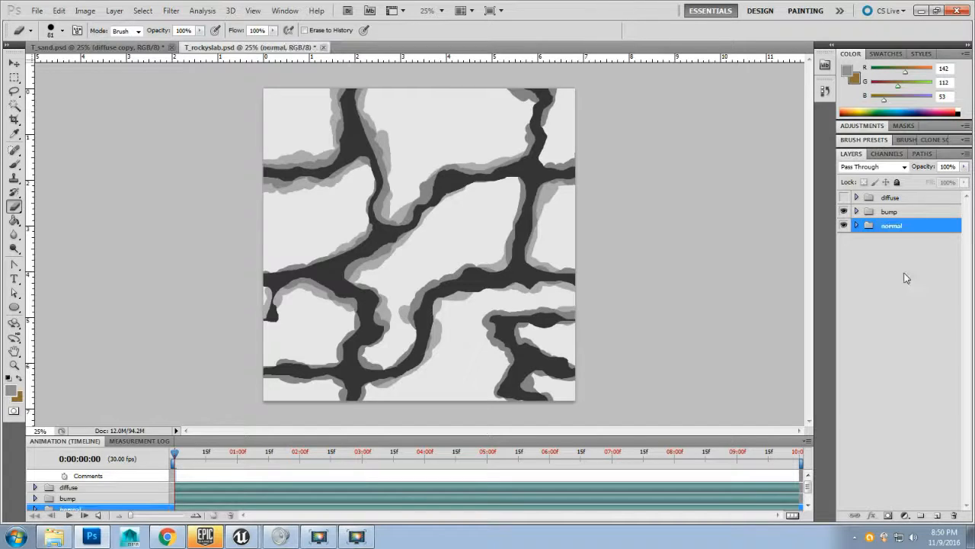
# Step: Merge the normal group into one layer and apply a Black and White adjustment with default settings
pyautogui.rightClick(897, 232)
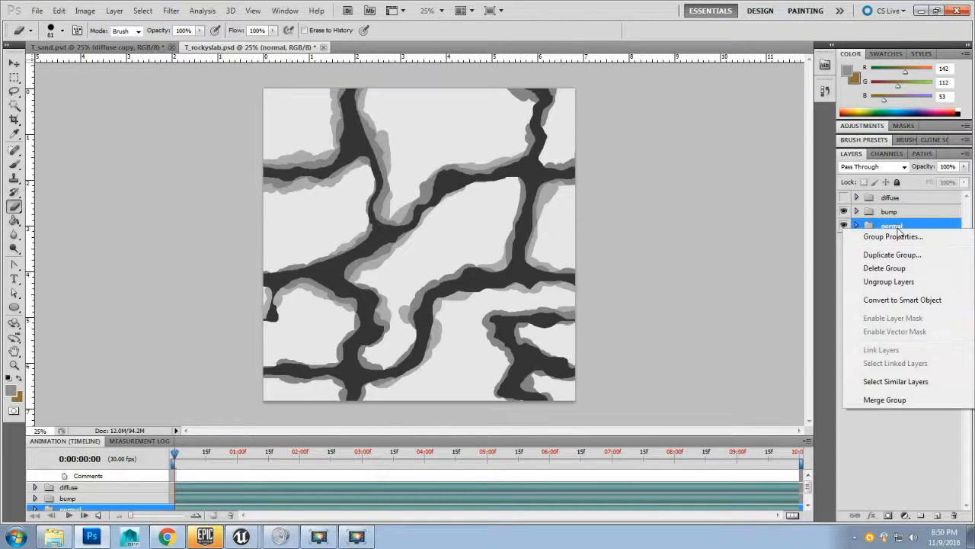
pyautogui.click(888, 400)
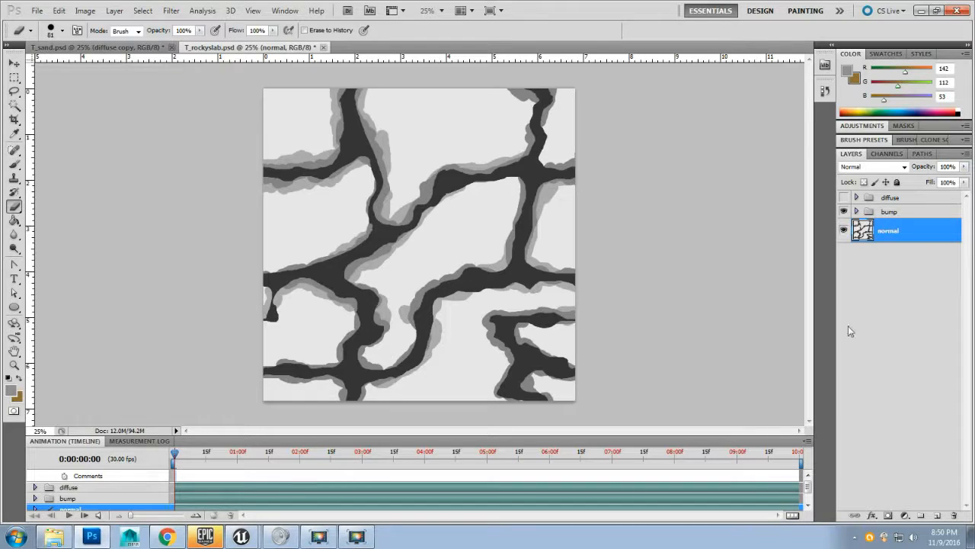
pyautogui.click(85, 11)
pyautogui.moveTo(97, 41)
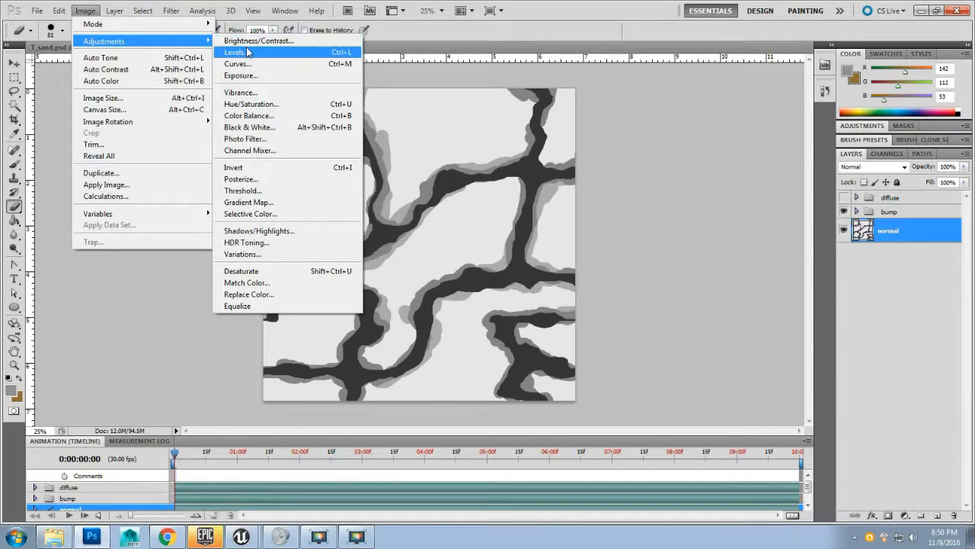
pyautogui.moveTo(152, 26)
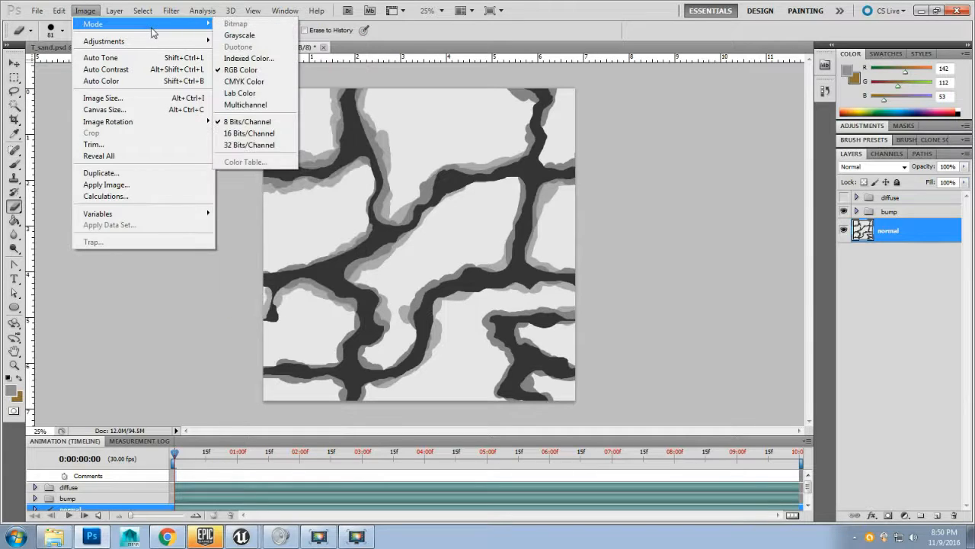
pyautogui.moveTo(142, 43)
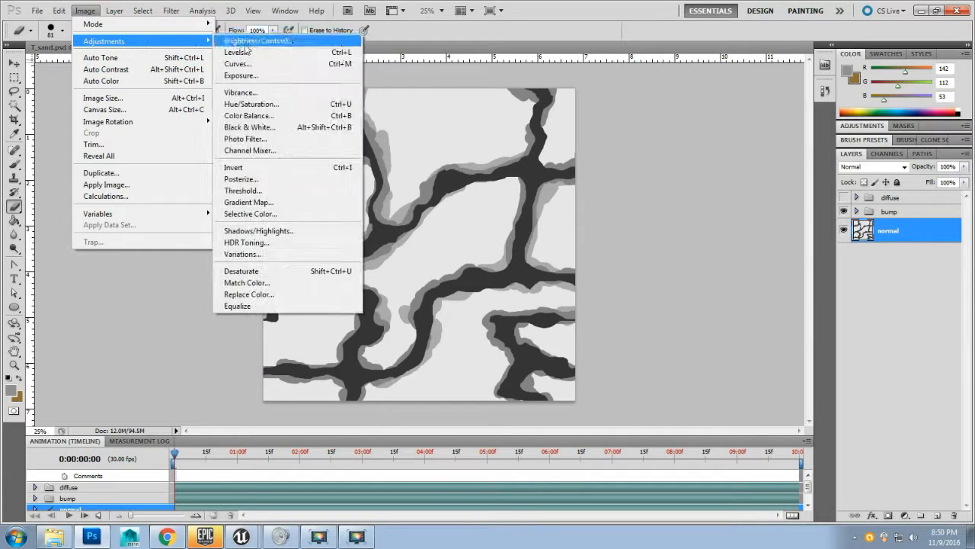
pyautogui.click(275, 128)
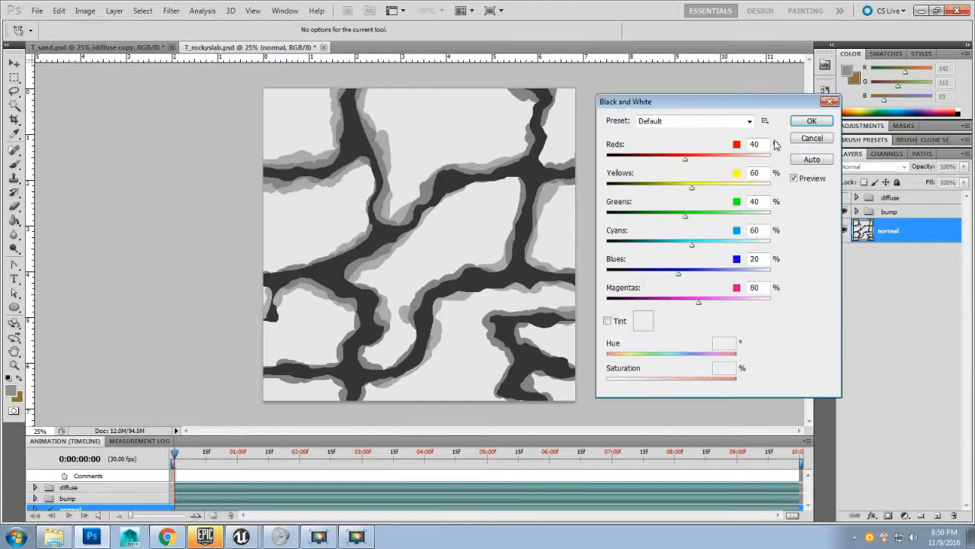
pyautogui.click(812, 120)
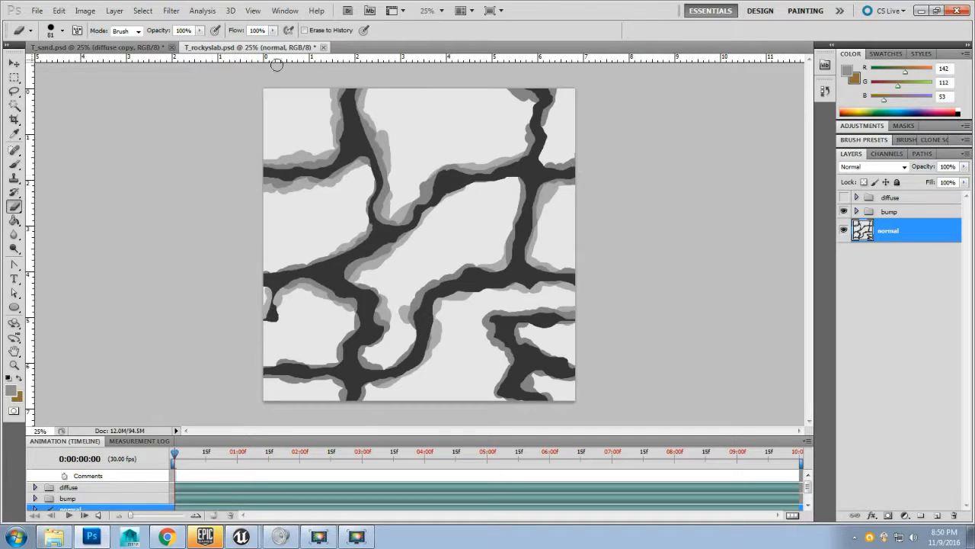
# Step: Apply the NVIDIA NormalMapFilter to the normal layer with Invert Y enabled and scale 40
pyautogui.click(171, 10)
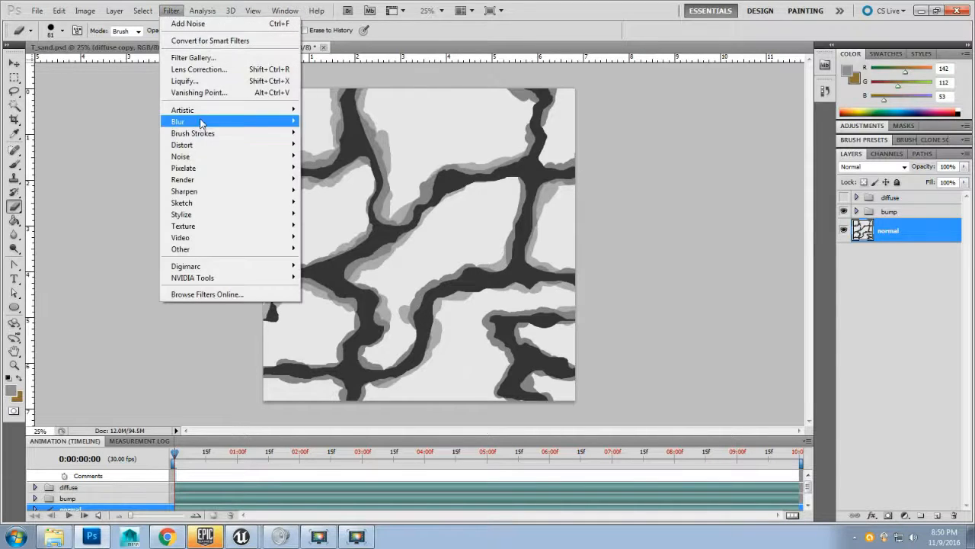
pyautogui.moveTo(189, 114)
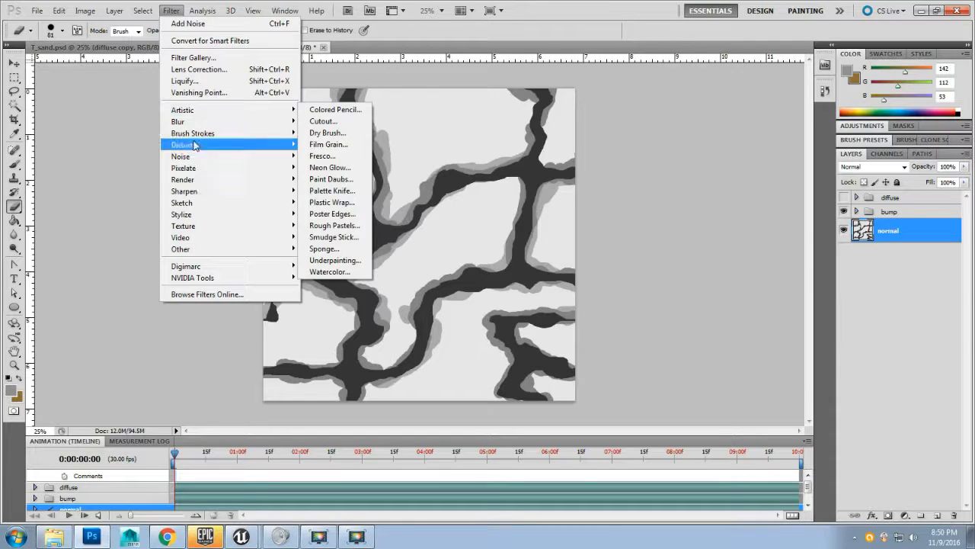
pyautogui.moveTo(235, 280)
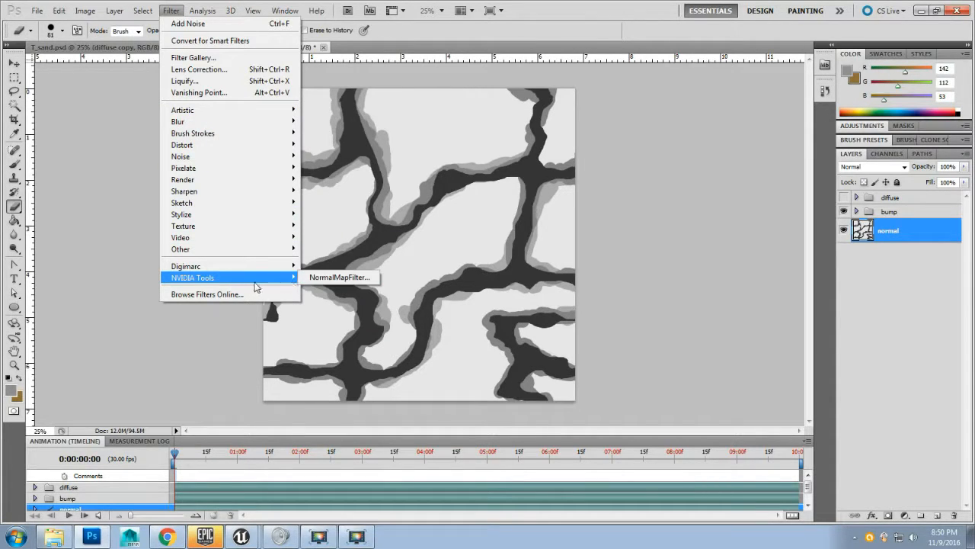
pyautogui.click(332, 279)
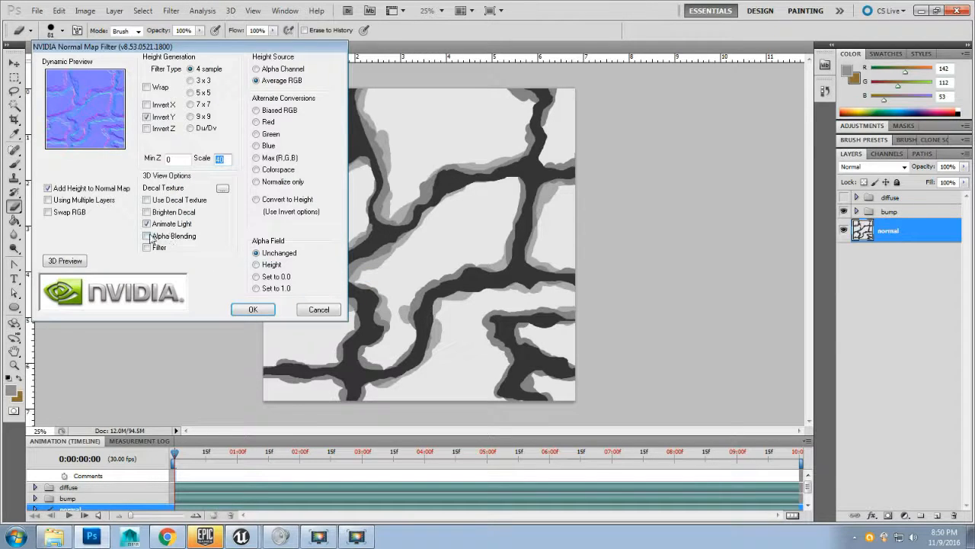
pyautogui.moveTo(152, 52); pyautogui.dragTo(170, 94)
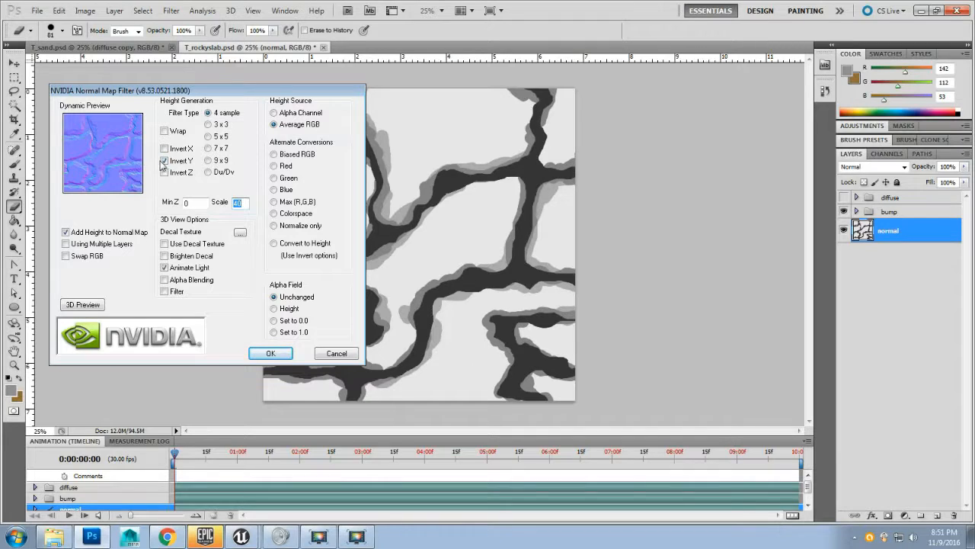
pyautogui.click(164, 161)
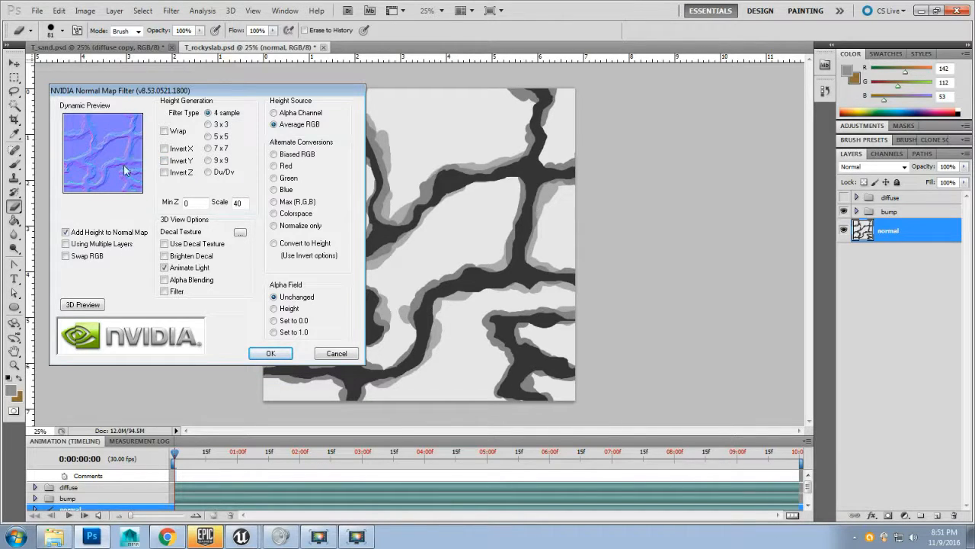
pyautogui.click(164, 161)
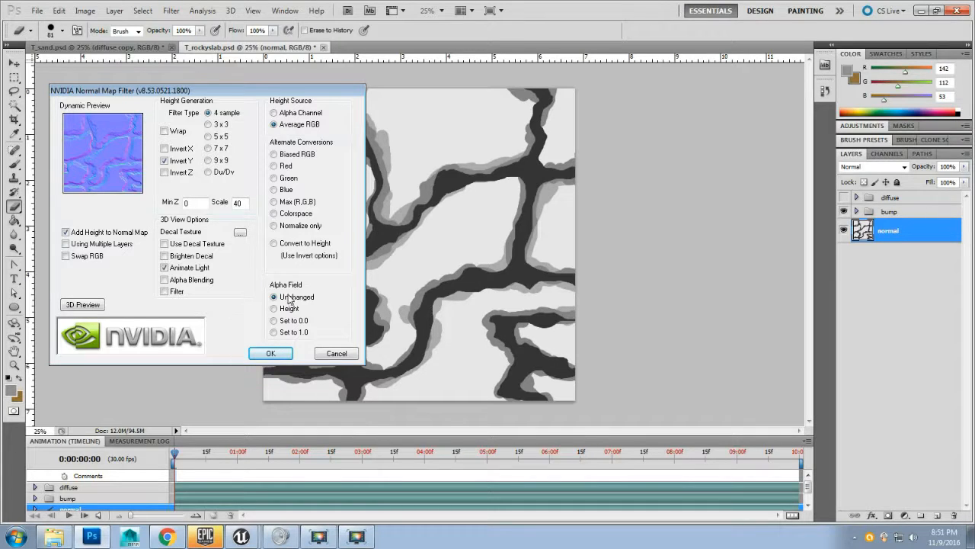
pyautogui.click(263, 353)
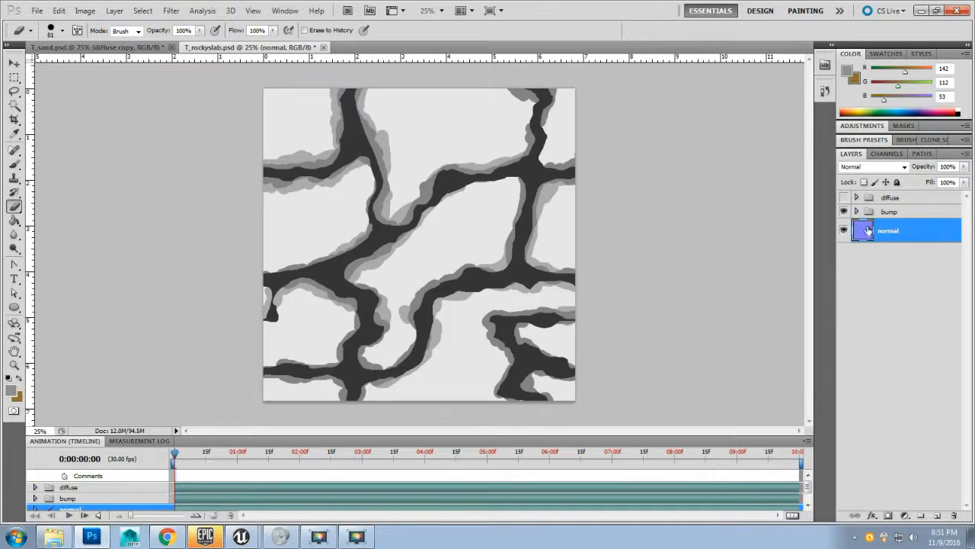
# Step: Hide the bump group and save the image as Targa T_rockyslab_N1.tga at 24 bits/pixel, replacing the existing file
pyautogui.click(843, 213)
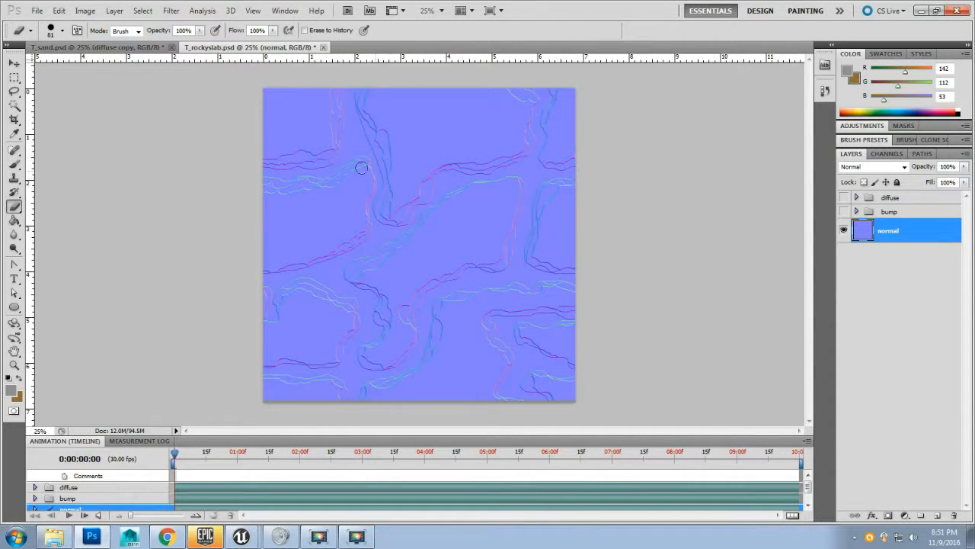
pyautogui.click(36, 11)
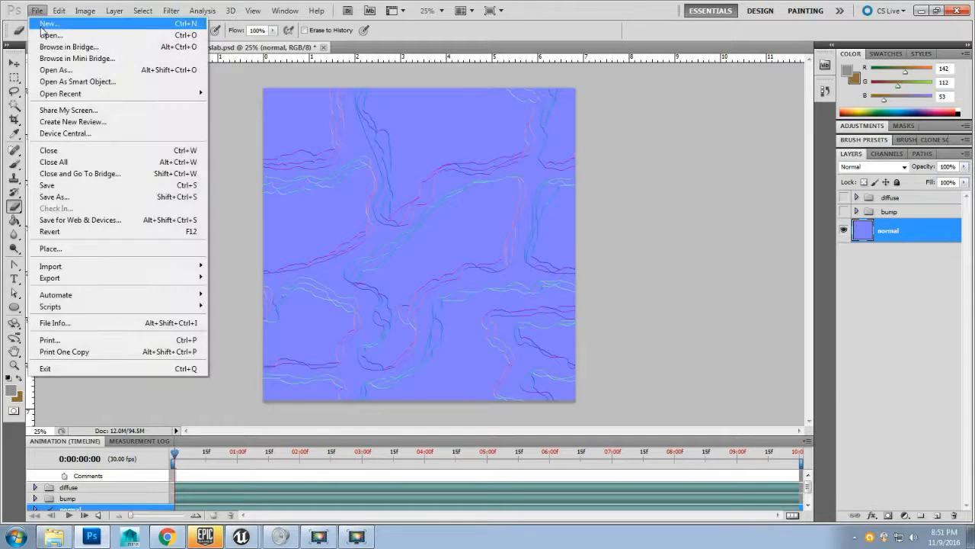
pyautogui.click(76, 197)
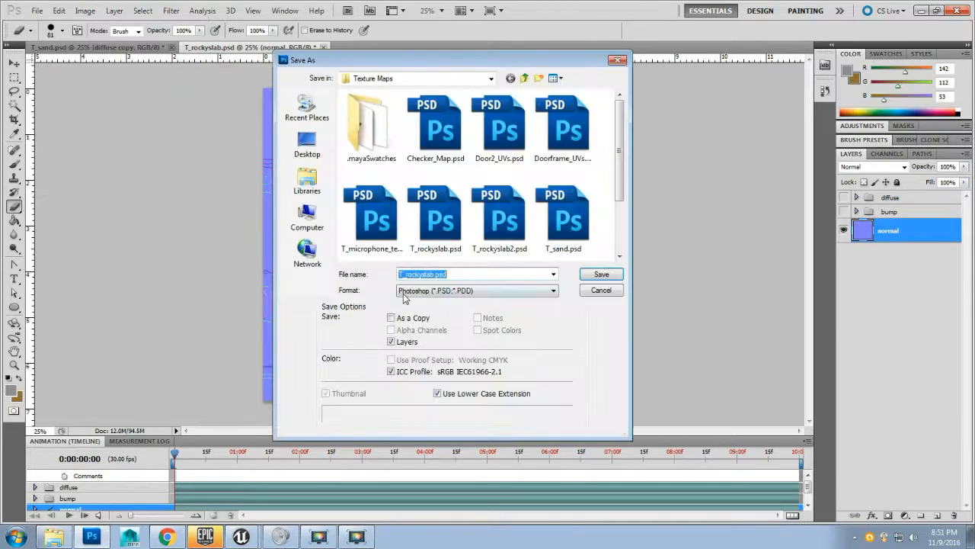
pyautogui.click(433, 292)
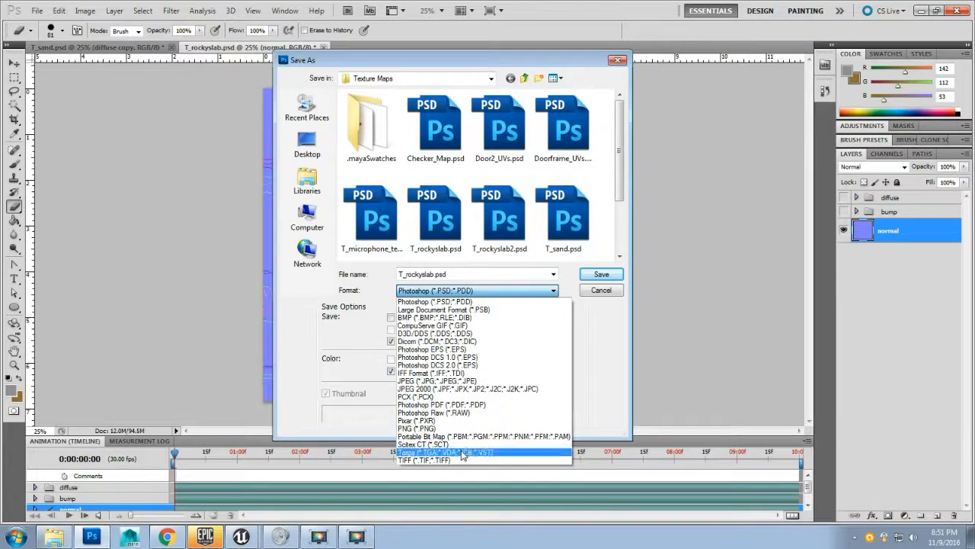
pyautogui.click(463, 455)
pyautogui.click(446, 221)
pyautogui.scroll(-5, 449, 233)
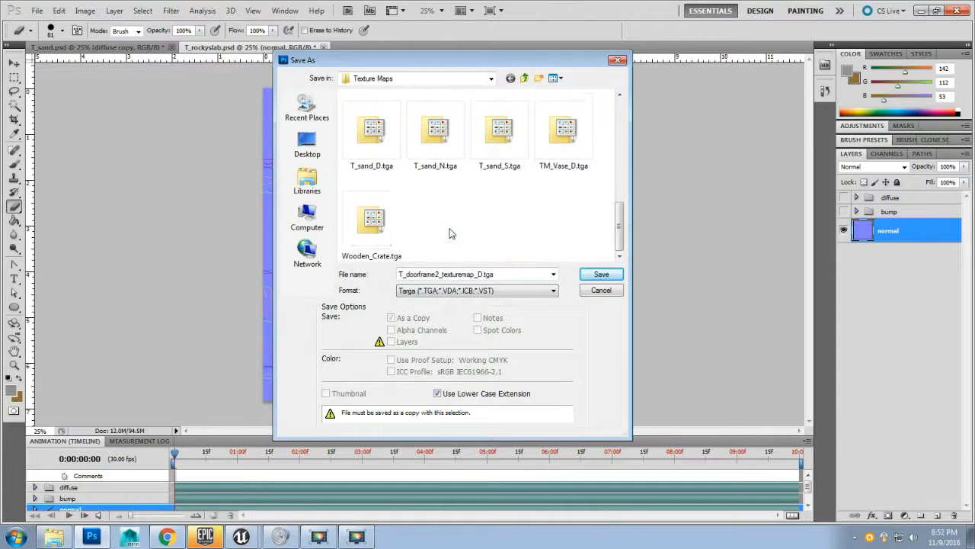
pyautogui.scroll(2, 450, 233)
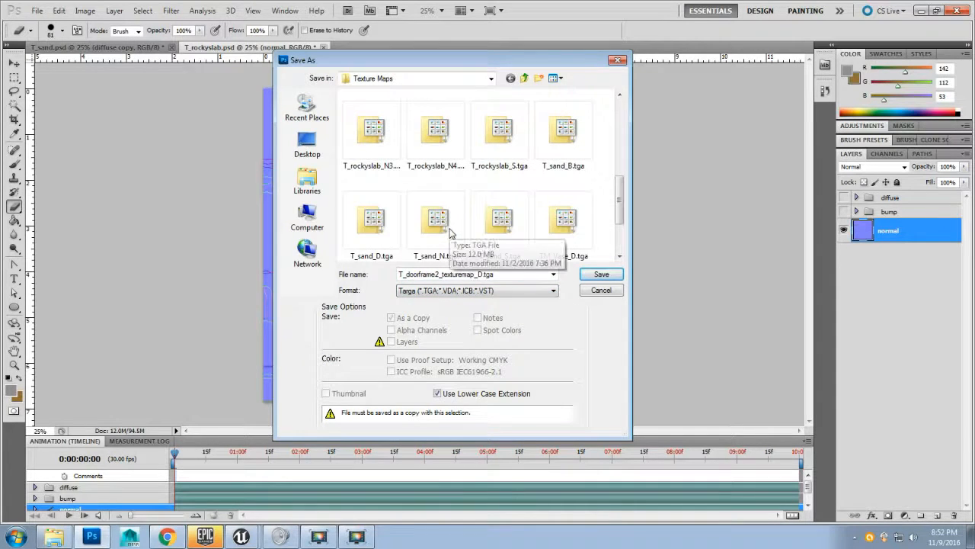
pyautogui.click(386, 155)
pyautogui.scroll(1, 407, 209)
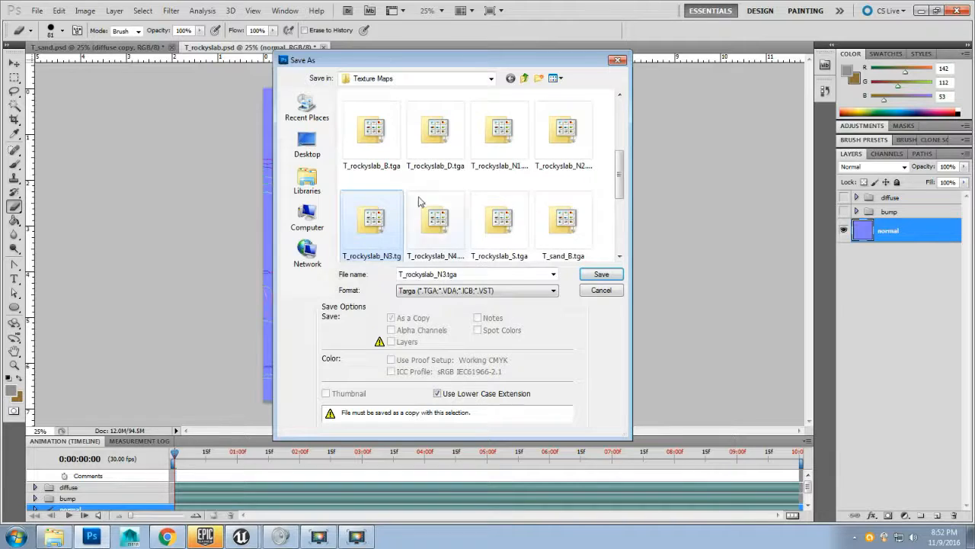
pyautogui.click(497, 132)
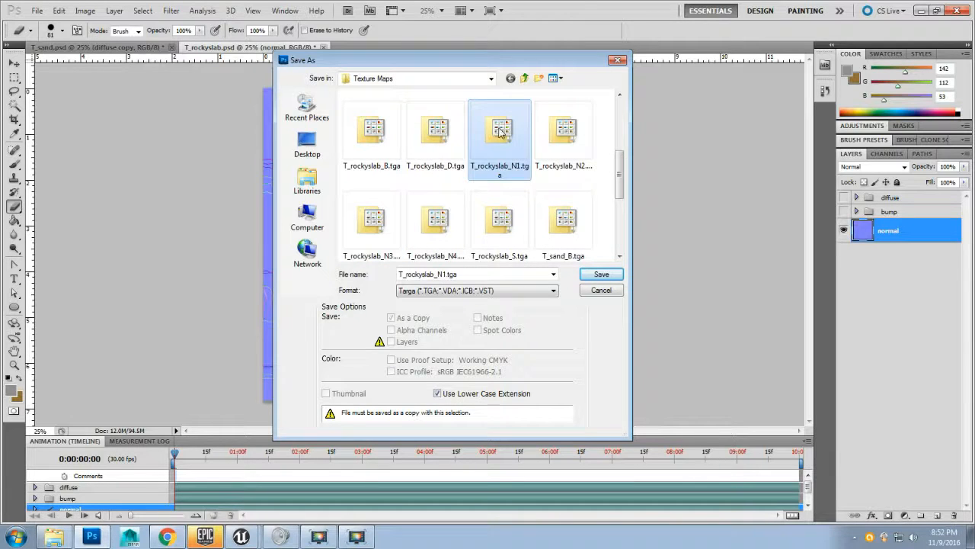
pyautogui.click(601, 276)
pyautogui.click(462, 205)
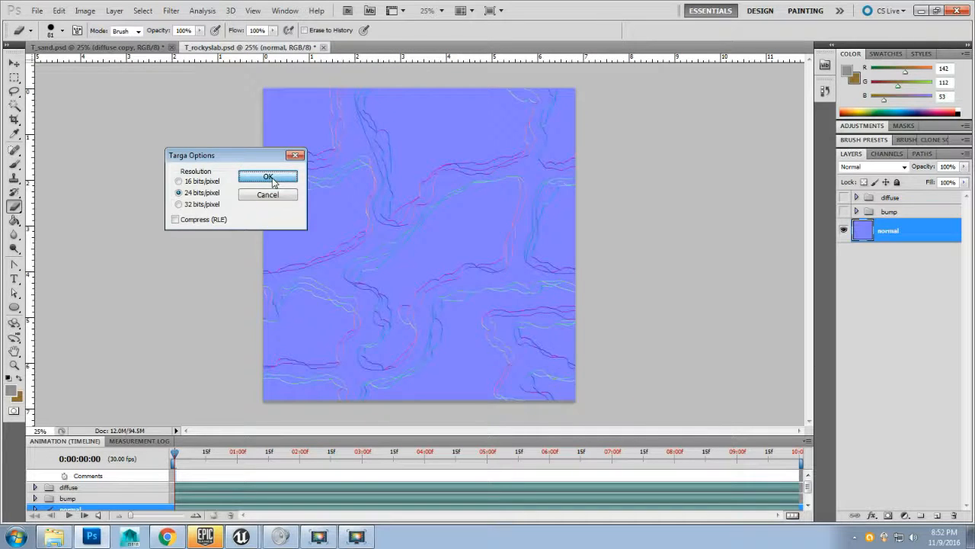
pyautogui.click(268, 177)
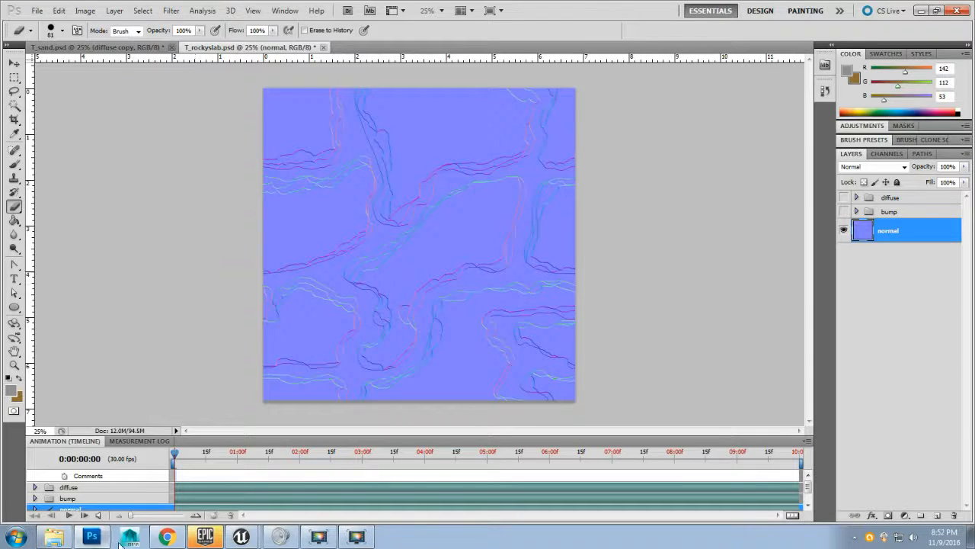
pyautogui.moveTo(243, 538)
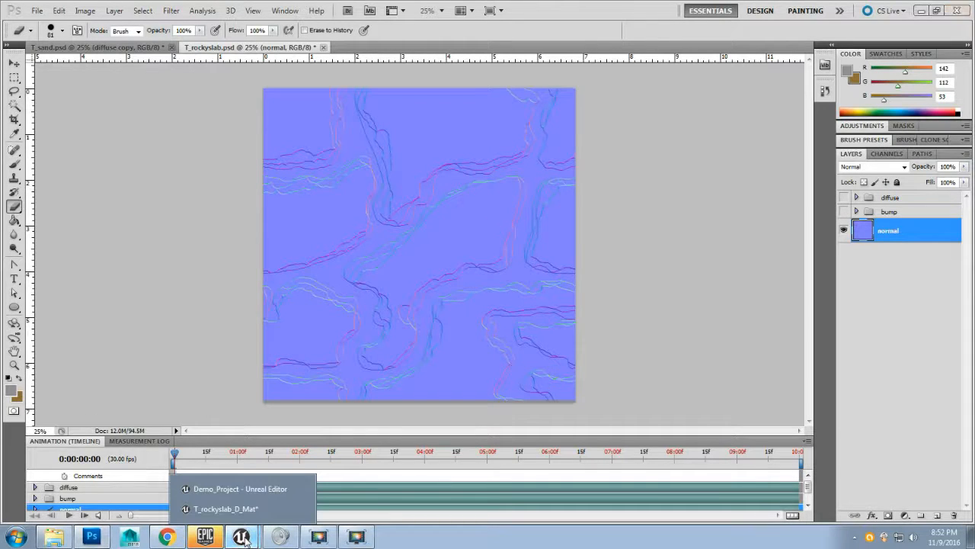
# Step: Import T_rockyslab_N1.tga from the Texture Maps folder into the project's Textures content folder
pyautogui.click(226, 509)
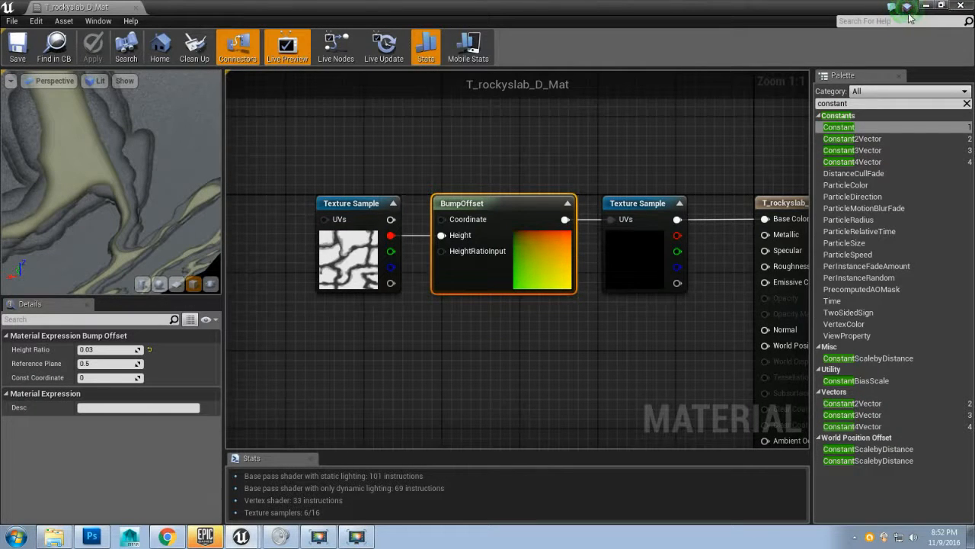
pyautogui.click(942, 5)
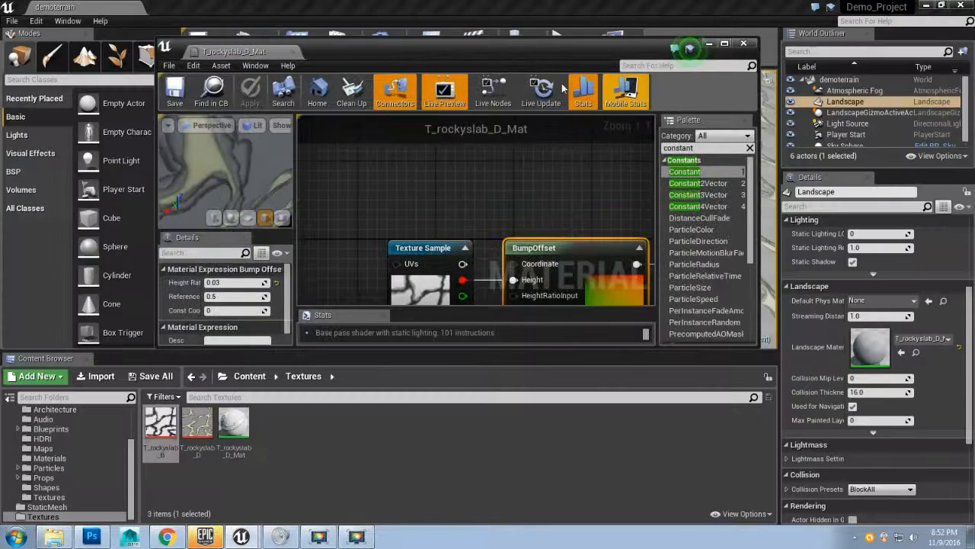
pyautogui.click(53, 536)
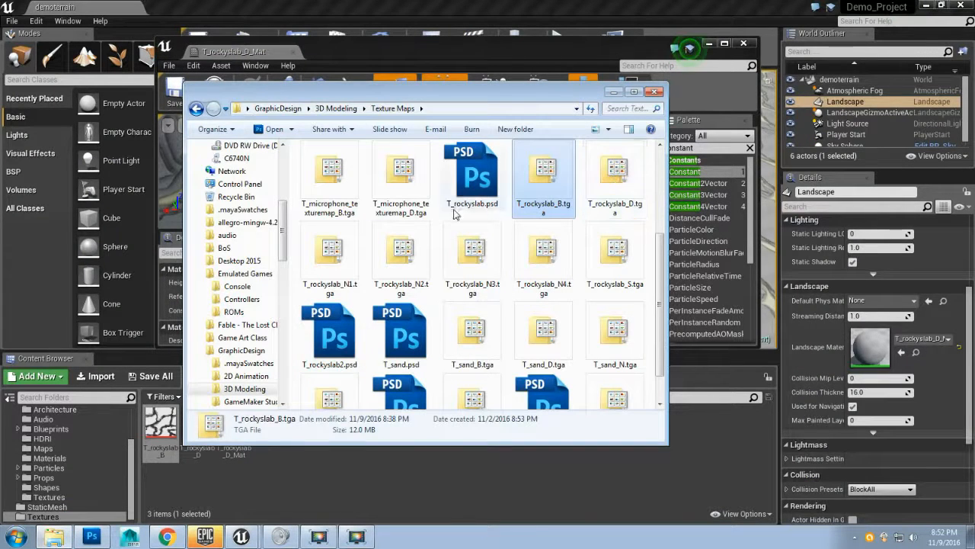
pyautogui.click(332, 259)
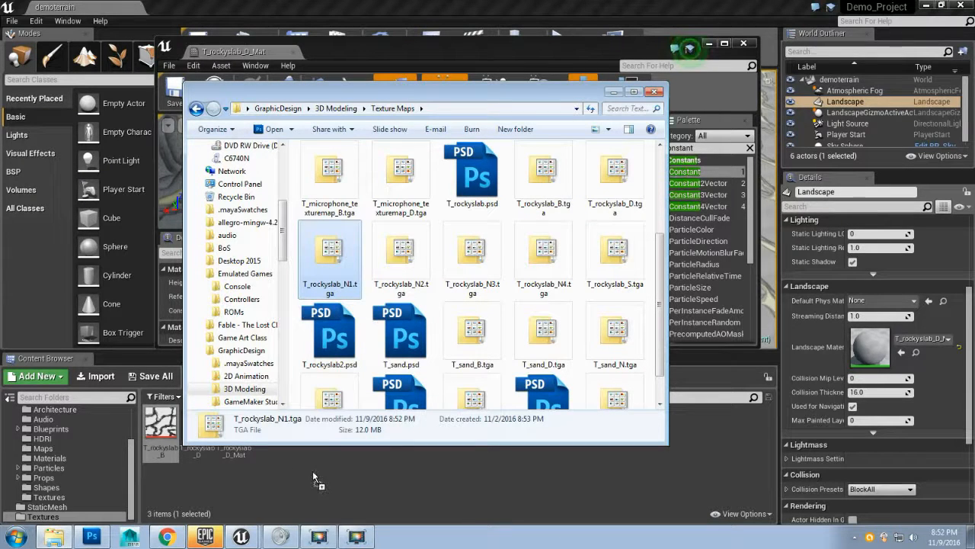
pyautogui.click(373, 487)
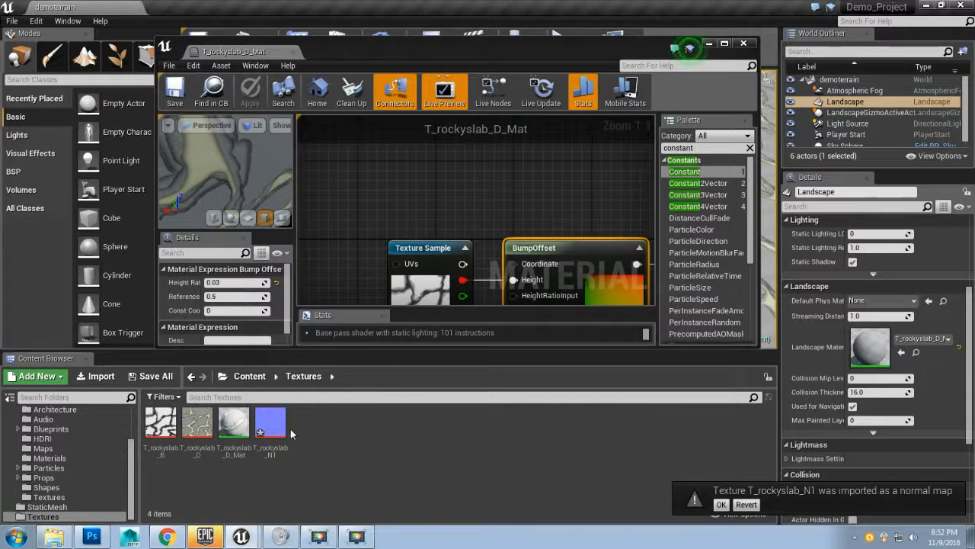
# Step: Add T_rockyslab_N1 to the material as a texture sample and connect its output to the Normal input
pyautogui.moveTo(271, 423); pyautogui.dragTo(348, 213)
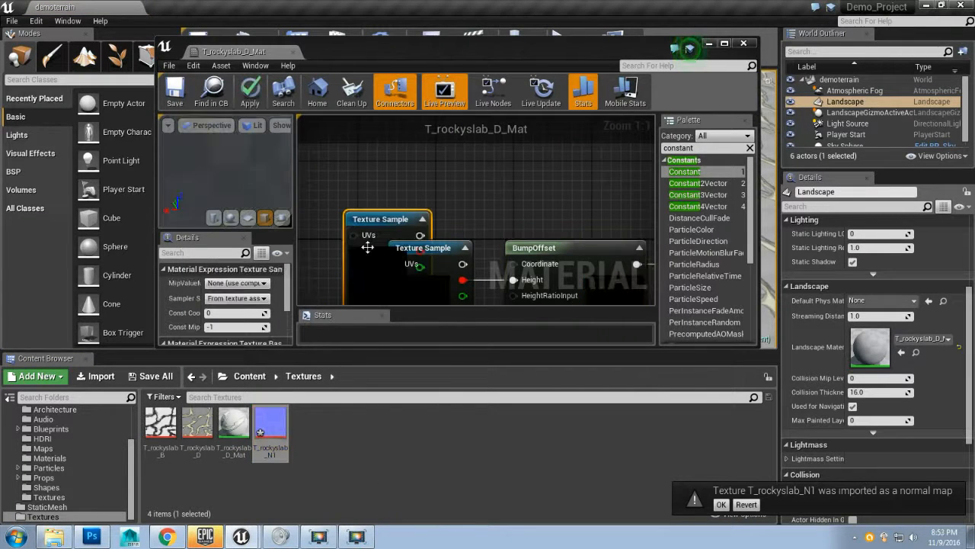
pyautogui.doubleClick(553, 48)
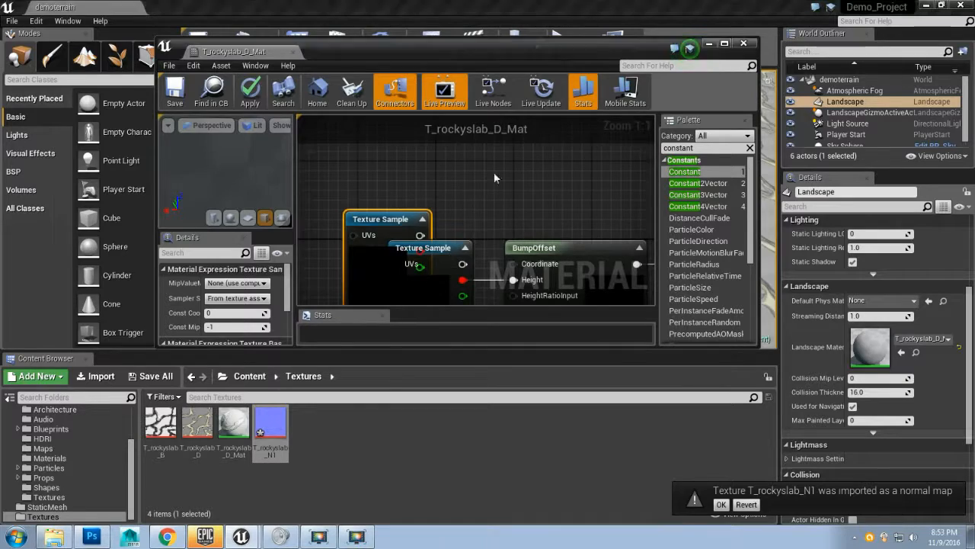
pyautogui.moveTo(540, 365); pyautogui.dragTo(467, 301)
pyautogui.scroll(-1, 467, 296)
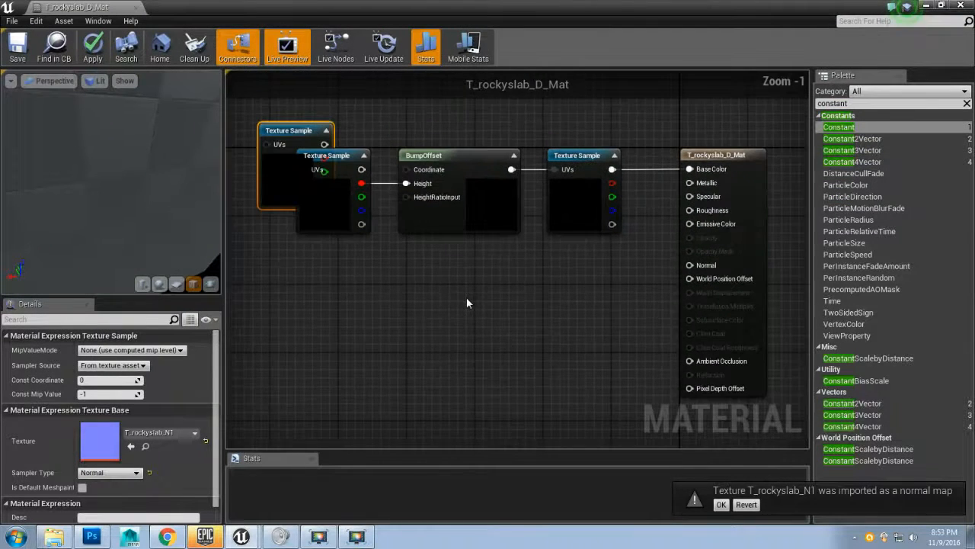
pyautogui.moveTo(318, 150); pyautogui.dragTo(557, 303)
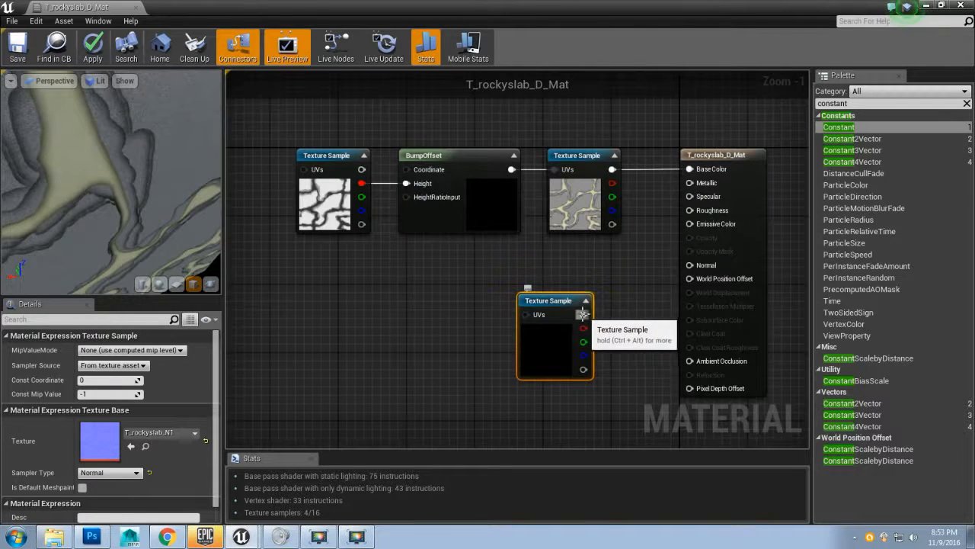
pyautogui.moveTo(584, 314); pyautogui.dragTo(695, 266)
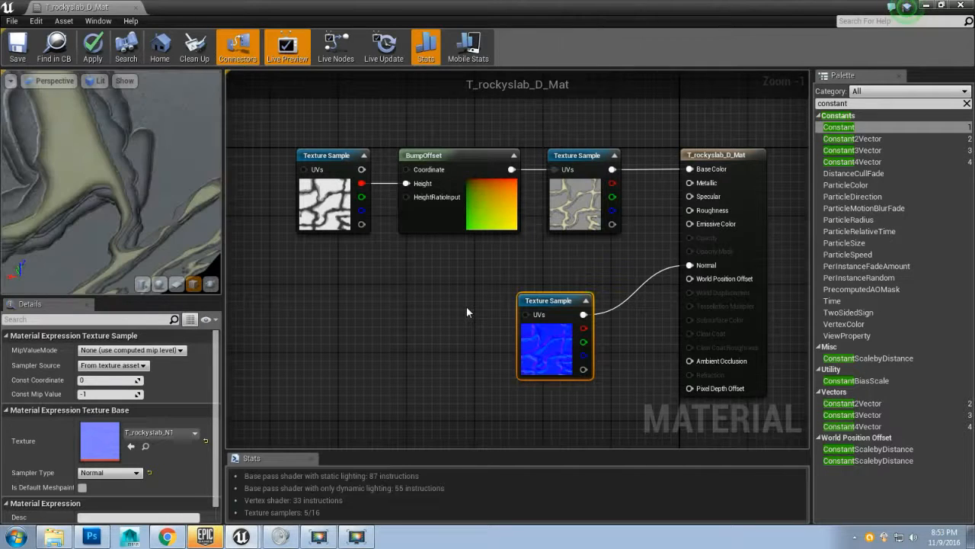
# Step: Break the links on the BumpOffset node's output
pyautogui.moveTo(159, 185); pyautogui.dragTo(57, 99)
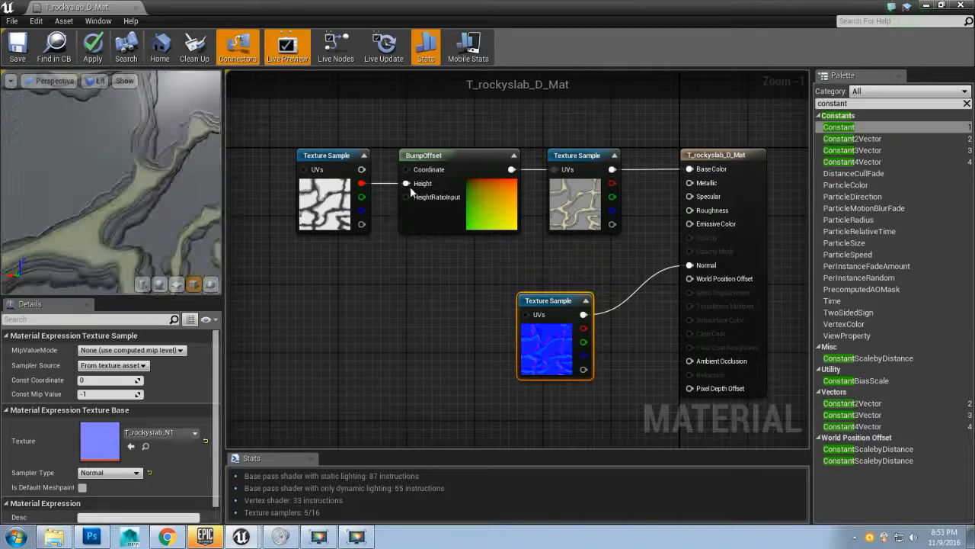
pyautogui.rightClick(512, 170)
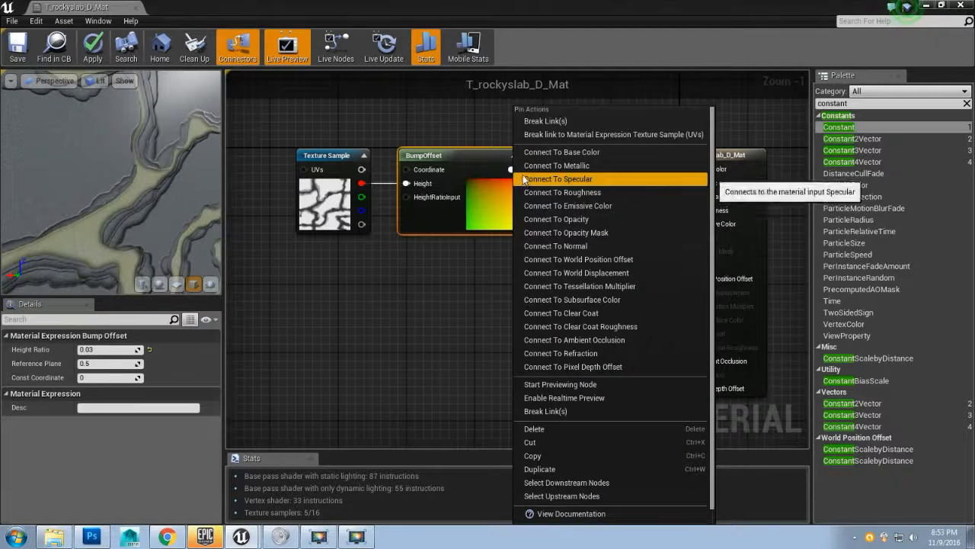
pyautogui.click(535, 121)
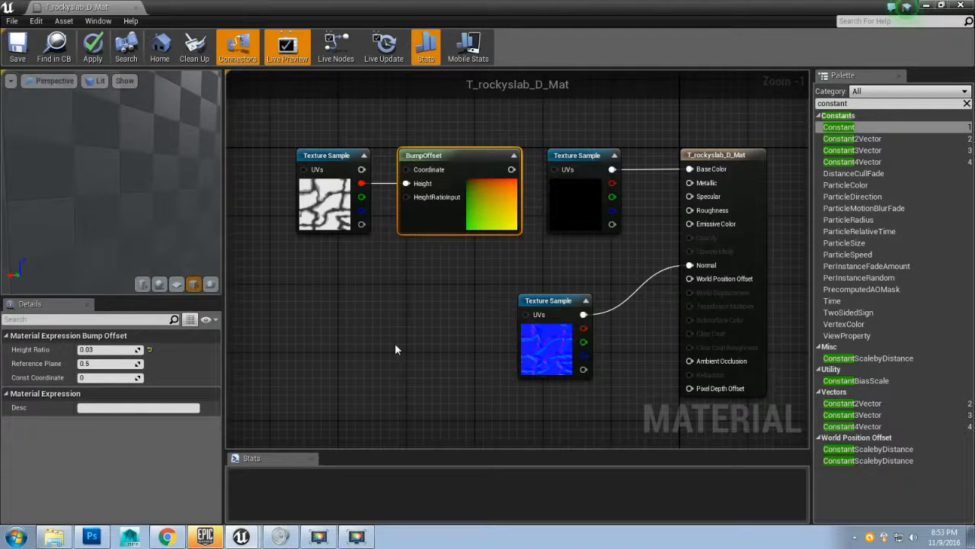
# Step: Connect the BumpOffset output to the UVs of the normal map texture sample
pyautogui.moveTo(221, 244); pyautogui.dragTo(128, 186)
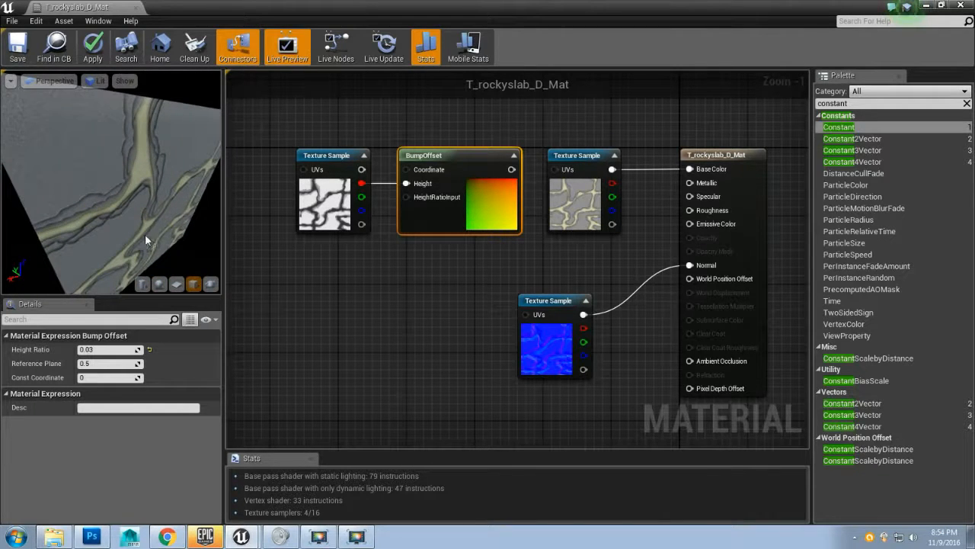
pyautogui.moveTo(145, 236)
pyautogui.mouseDown()
pyautogui.moveTo(105, 218)
pyautogui.moveTo(128, 207)
pyautogui.moveTo(147, 241)
pyautogui.mouseUp()
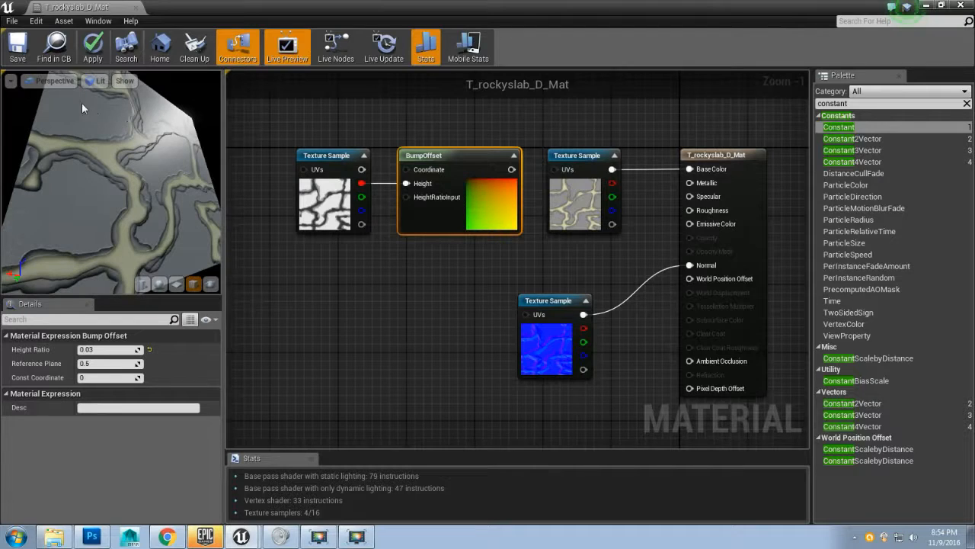
pyautogui.moveTo(152, 148); pyautogui.dragTo(152, 167)
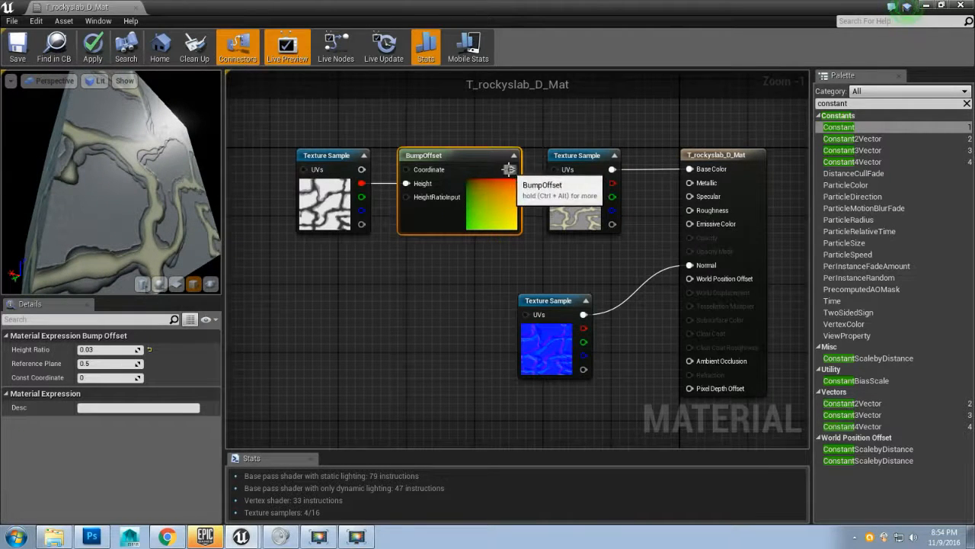
pyautogui.moveTo(511, 169); pyautogui.dragTo(584, 301)
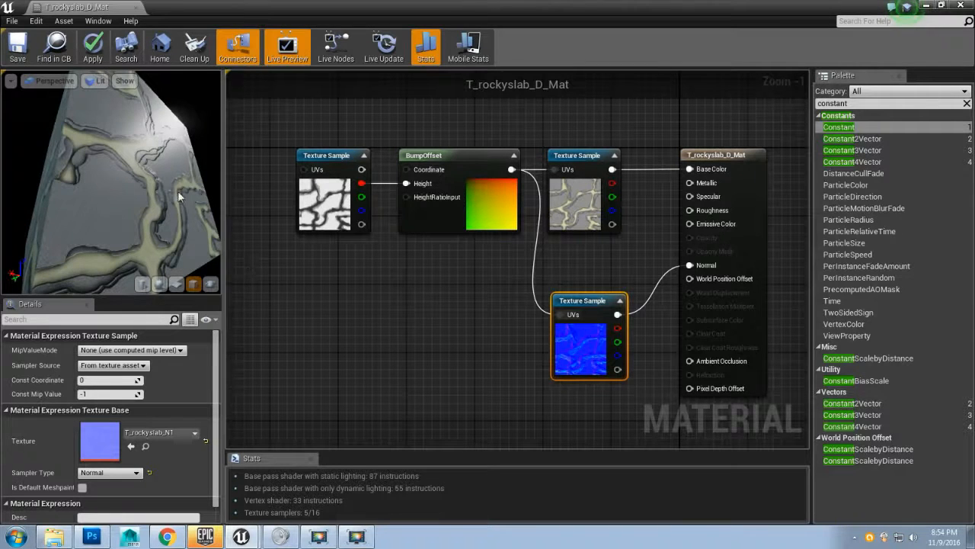
pyautogui.moveTo(177, 190); pyautogui.dragTo(157, 203)
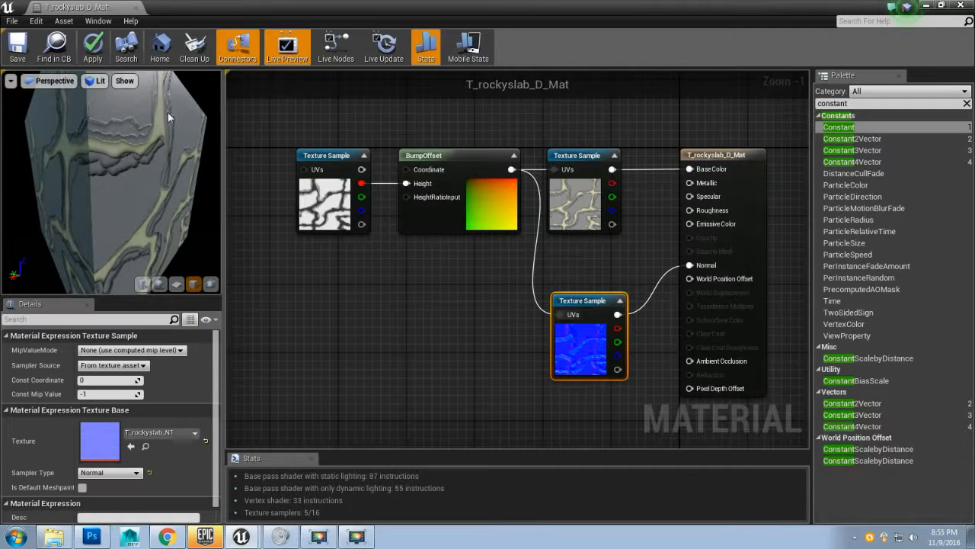
pyautogui.moveTo(161, 167); pyautogui.dragTo(146, 152)
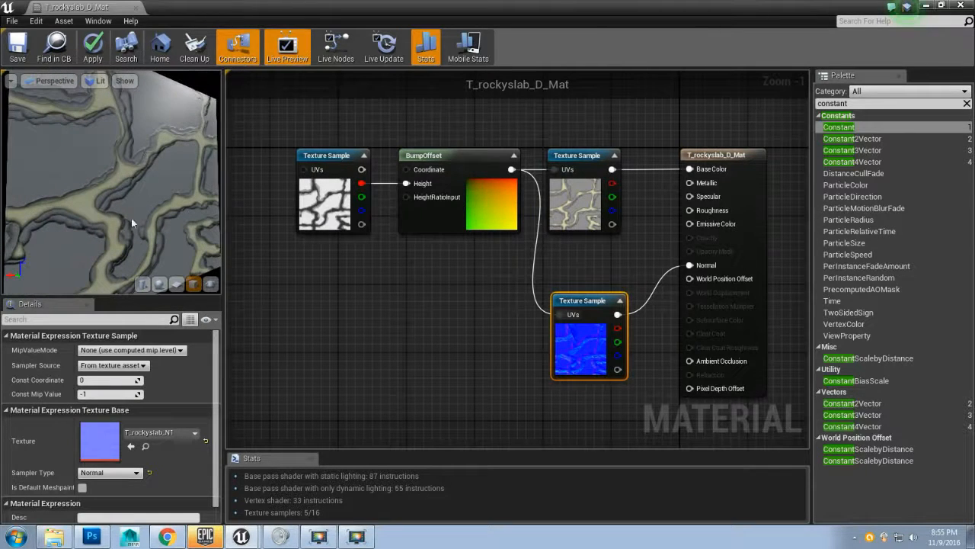
pyautogui.moveTo(131, 223)
pyautogui.mouseDown()
pyautogui.moveTo(148, 188)
pyautogui.moveTo(130, 173)
pyautogui.moveTo(108, 191)
pyautogui.moveTo(157, 166)
pyautogui.moveTo(76, 213)
pyautogui.moveTo(129, 184)
pyautogui.moveTo(99, 197)
pyautogui.moveTo(120, 207)
pyautogui.mouseUp()
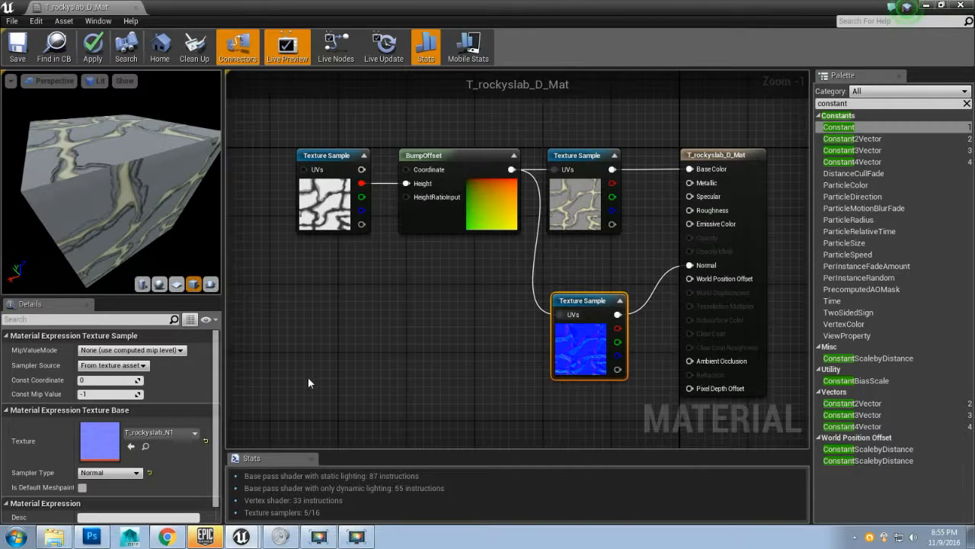
# Step: Switch to Photoshop, hide the normal layer and duplicate the bump group below it
pyautogui.click(92, 537)
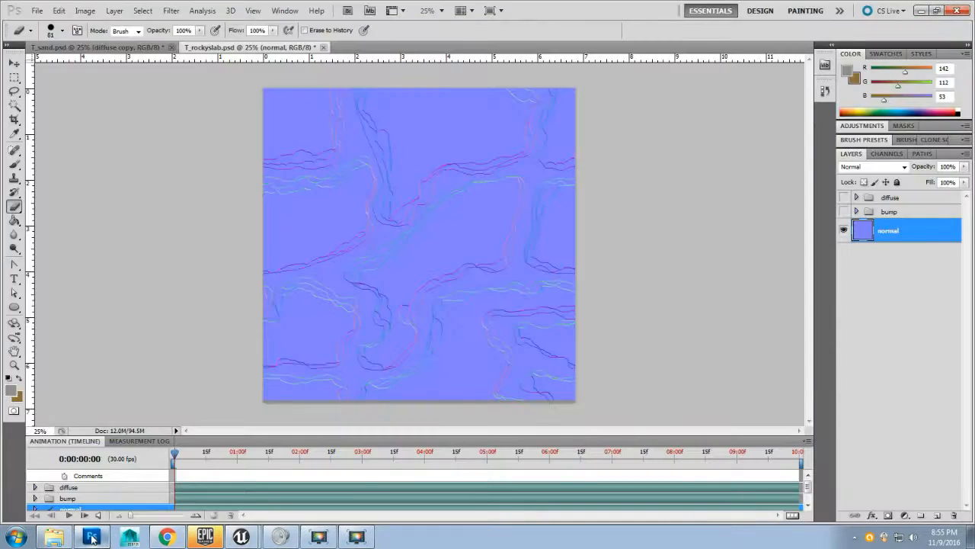
pyautogui.click(844, 231)
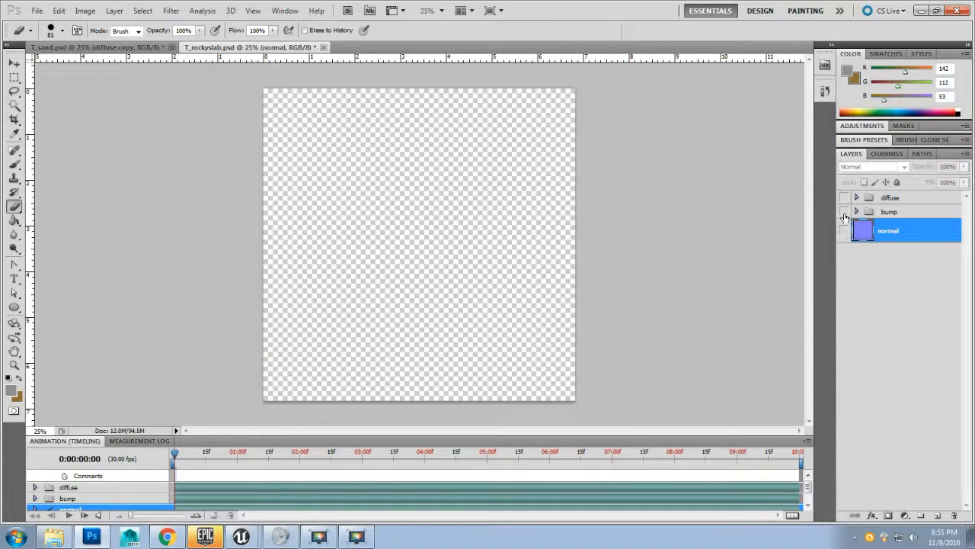
pyautogui.click(844, 211)
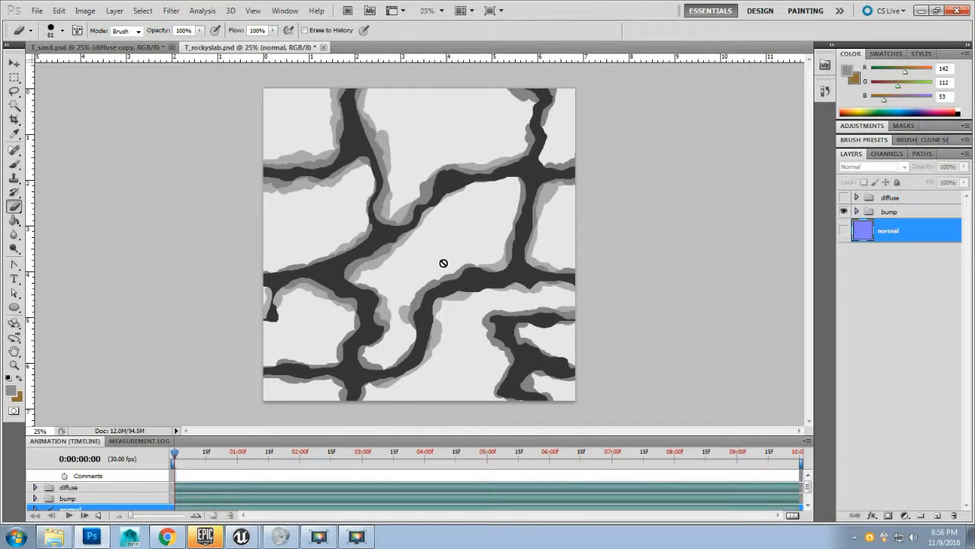
pyautogui.click(891, 215)
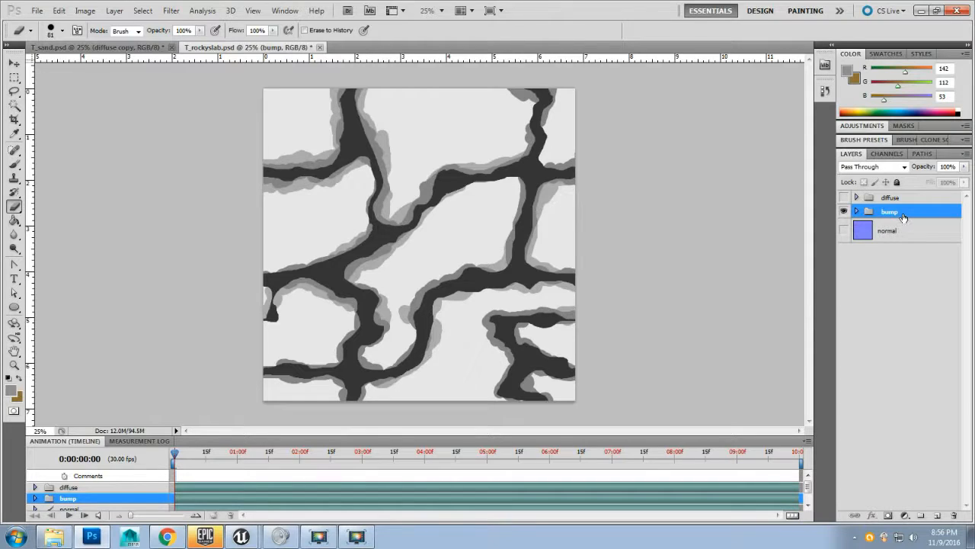
pyautogui.moveTo(903, 218); pyautogui.dragTo(907, 252)
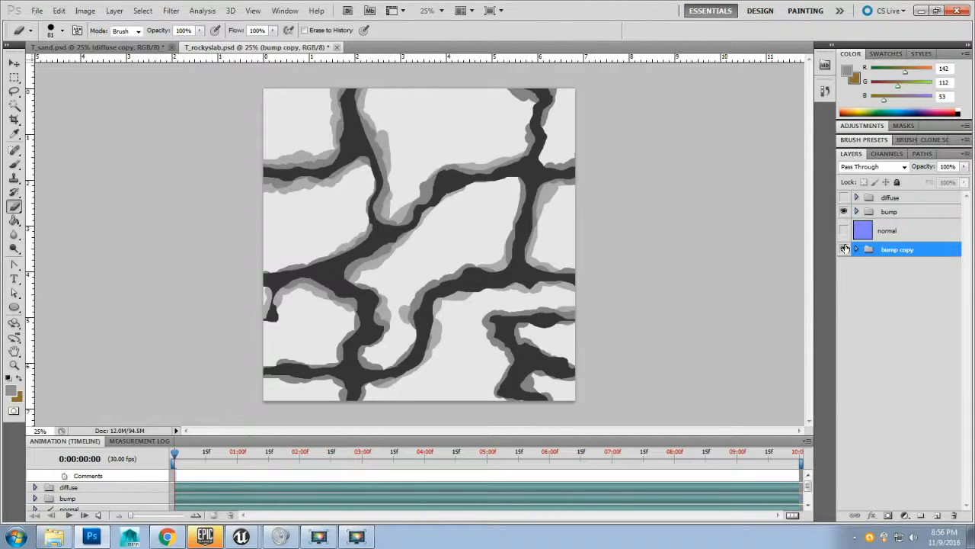
# Step: Duplicate the diffuse group to the bottom of the stack, hiding the original diffuse and bump copy groups
pyautogui.click(845, 197)
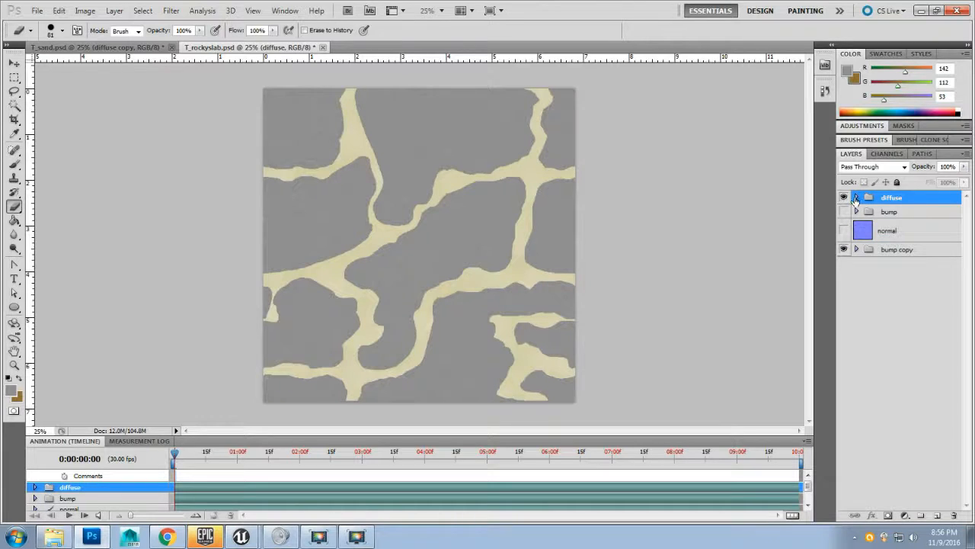
pyautogui.moveTo(901, 200); pyautogui.dragTo(903, 341)
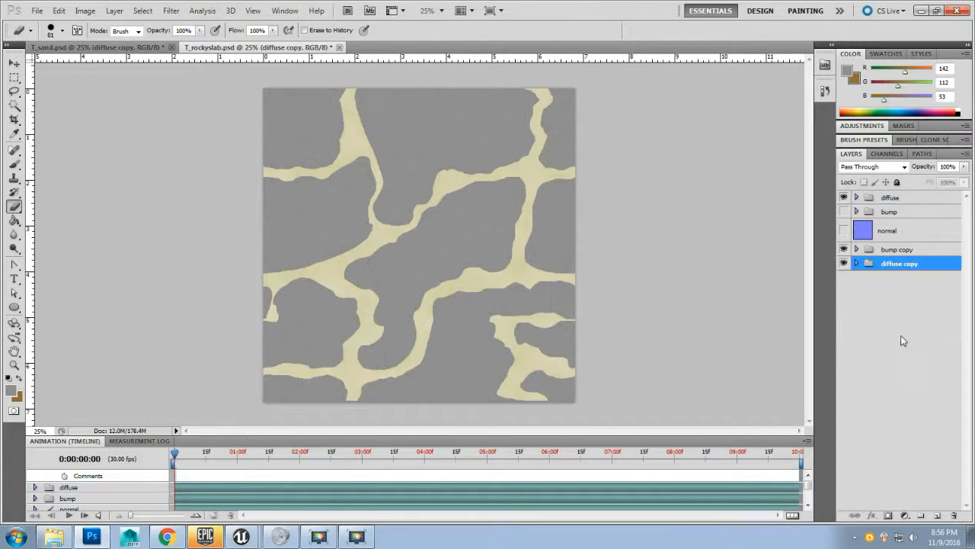
pyautogui.click(845, 199)
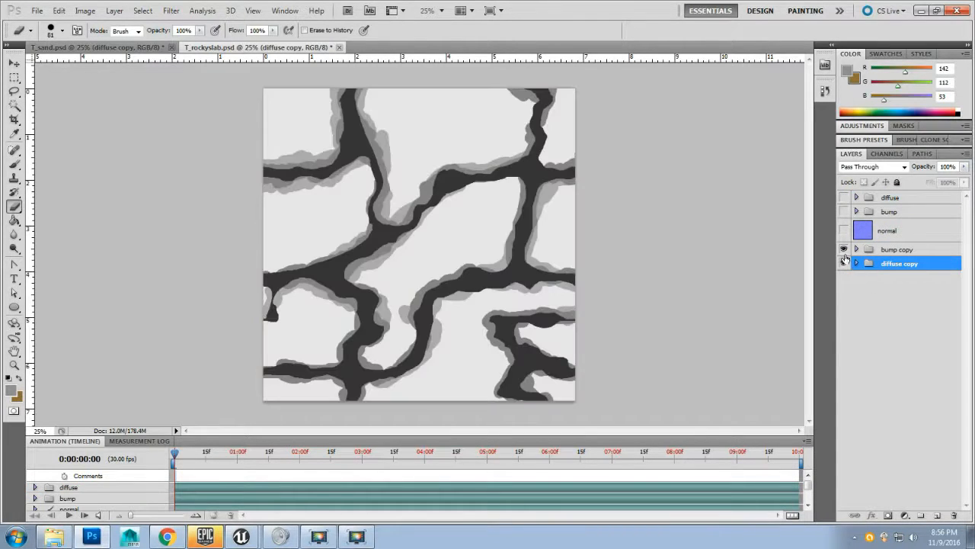
pyautogui.click(844, 254)
# Step: Merge the diffuse copy group into a single layer
pyautogui.click(857, 264)
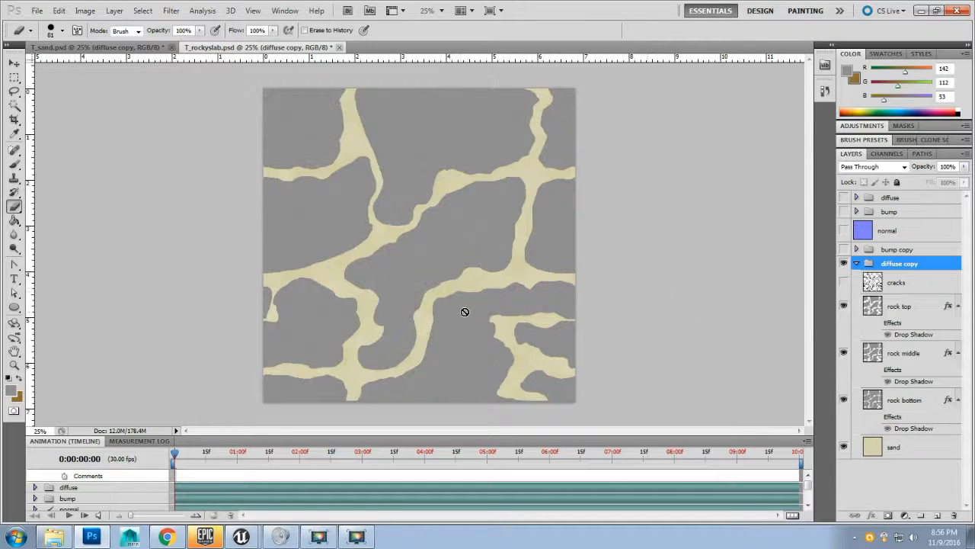
pyautogui.click(857, 263)
pyautogui.rightClick(918, 268)
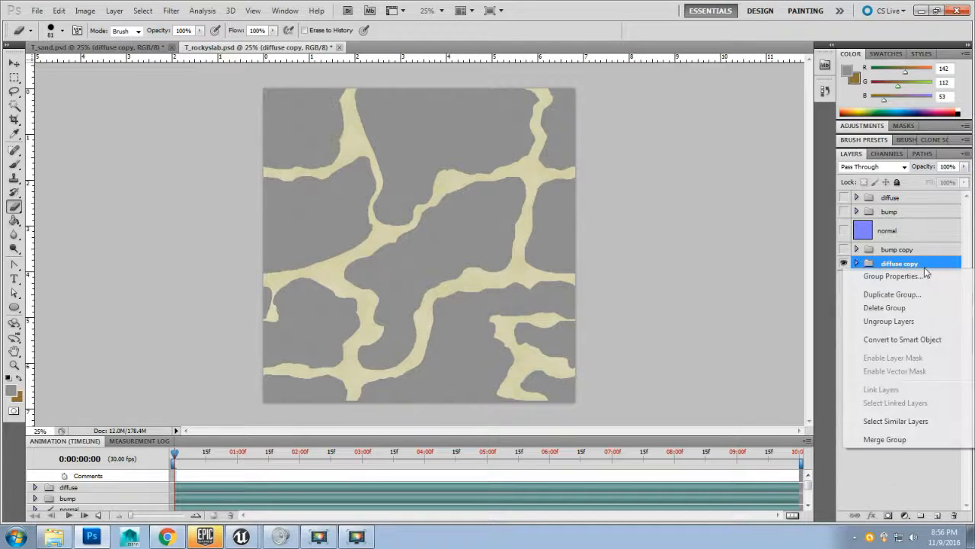
pyautogui.click(885, 440)
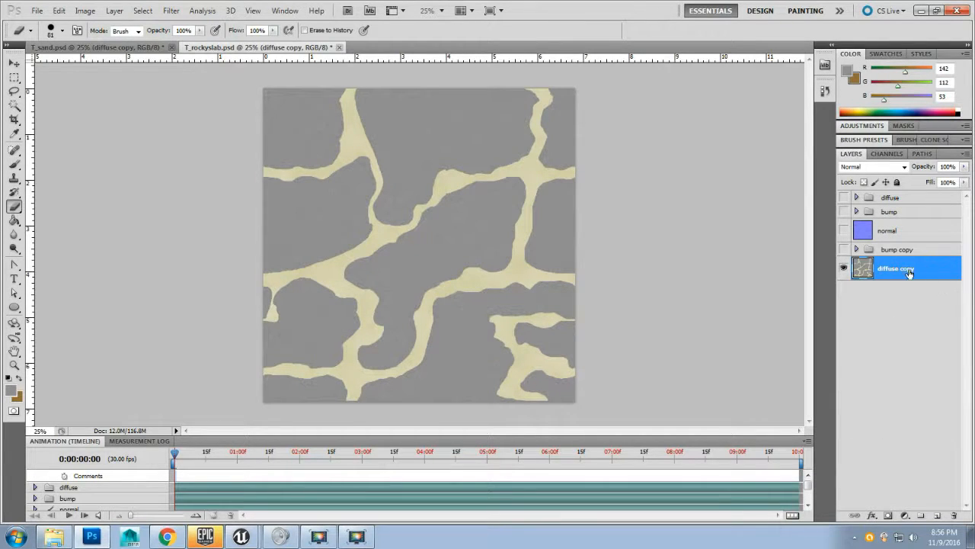
# Step: Apply a Black and White adjustment with default settings to the diffuse copy layer
pyautogui.click(85, 11)
pyautogui.moveTo(93, 39)
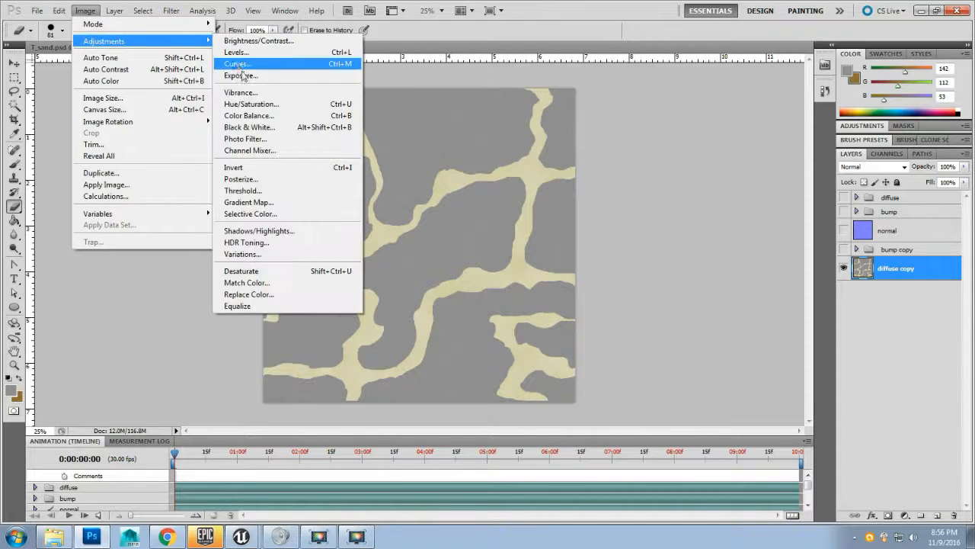
pyautogui.click(263, 126)
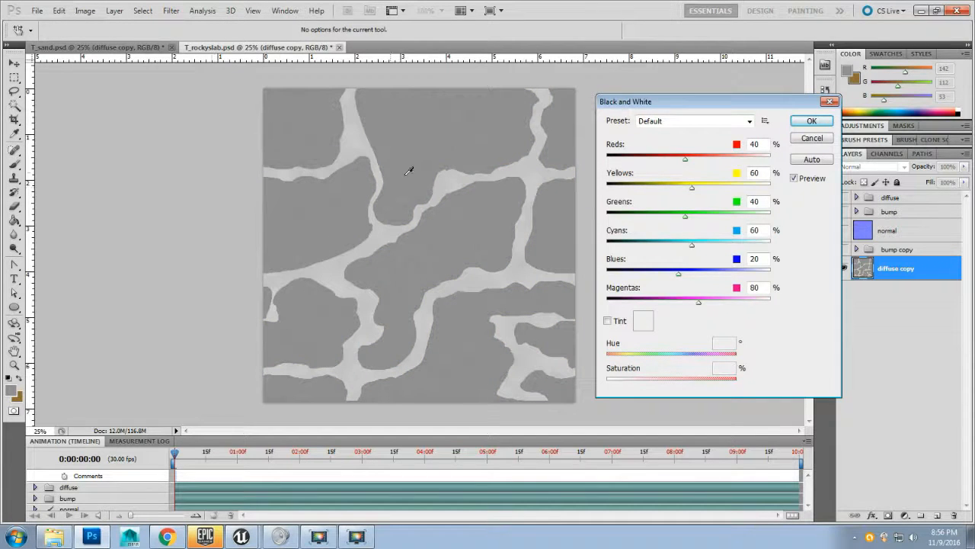
pyautogui.click(811, 121)
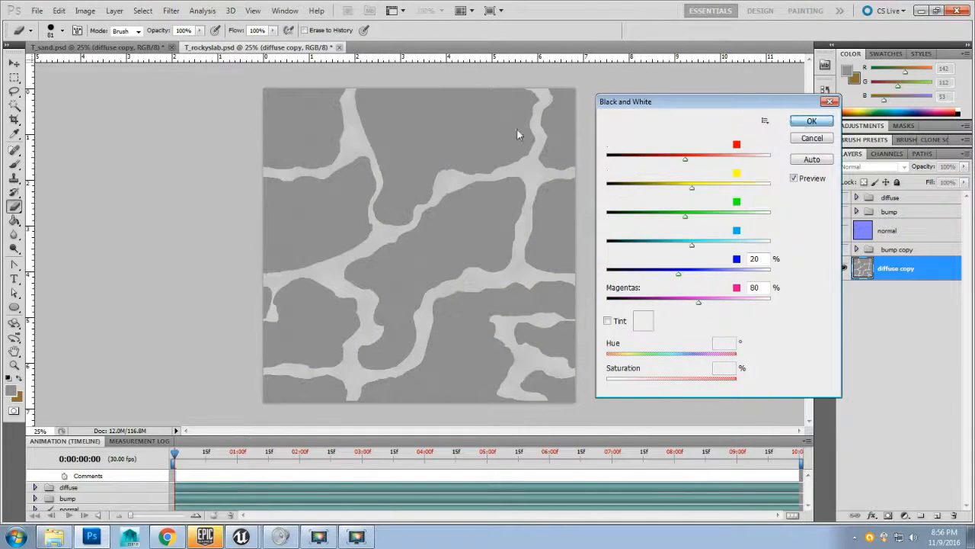
# Step: Apply Levels to the diffuse copy layer with input levels 138, 1.00 and 152 and an output black level of 44
pyautogui.press('b')
pyautogui.click(85, 11)
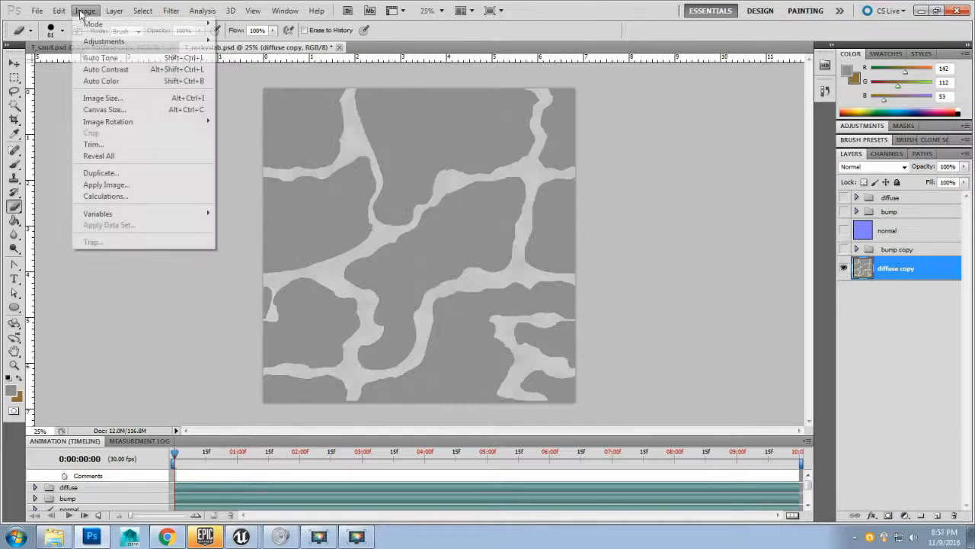
pyautogui.moveTo(103, 43)
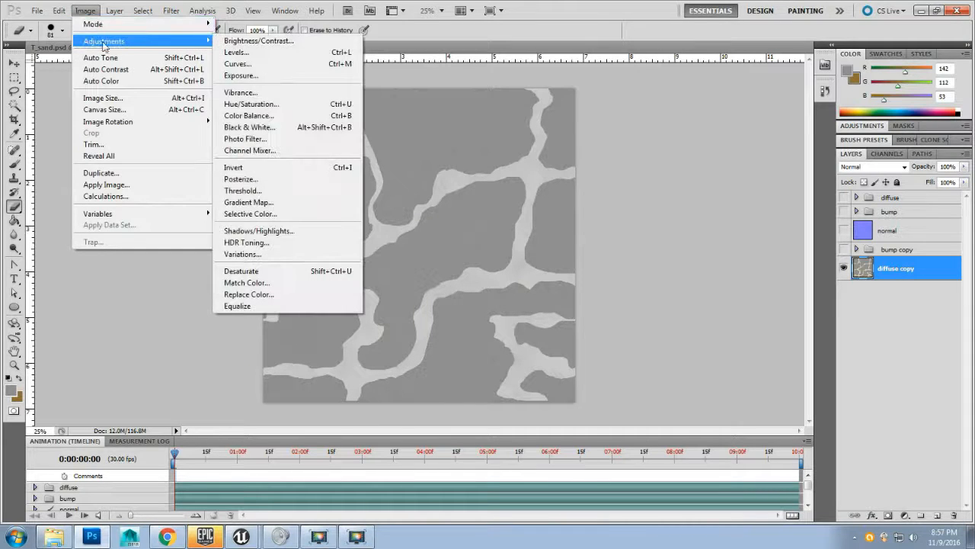
pyautogui.click(236, 51)
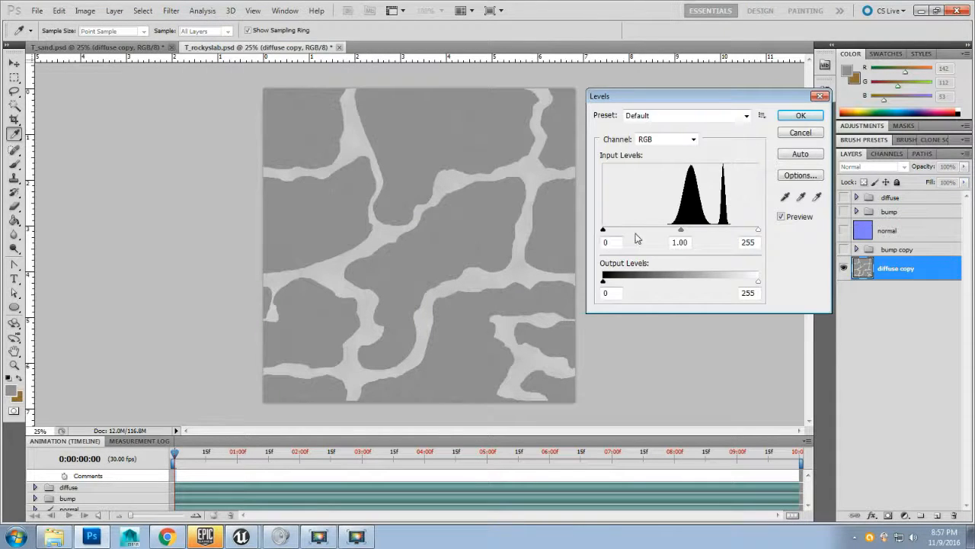
pyautogui.moveTo(604, 232); pyautogui.dragTo(649, 232)
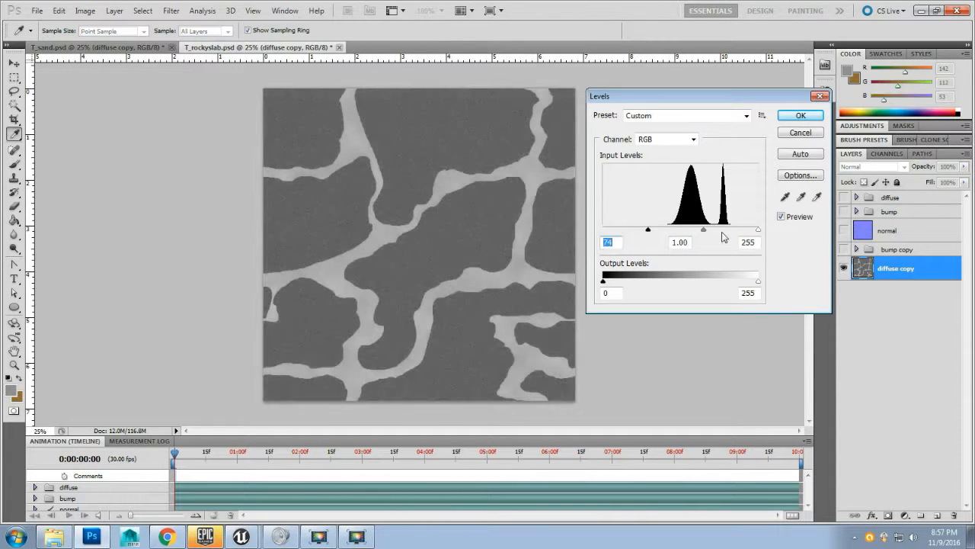
pyautogui.moveTo(757, 232); pyautogui.dragTo(729, 230)
pyautogui.moveTo(649, 231); pyautogui.dragTo(667, 236)
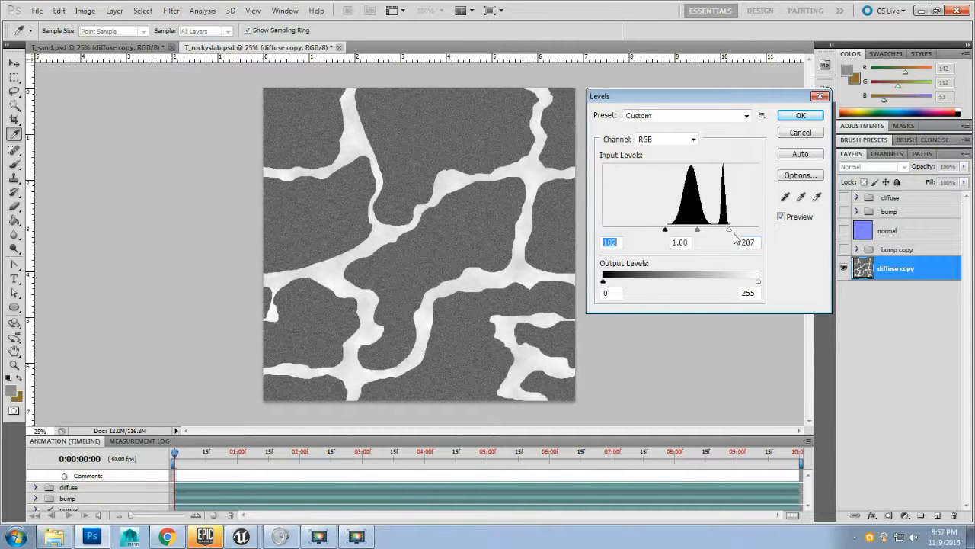
pyautogui.moveTo(734, 234); pyautogui.dragTo(700, 233)
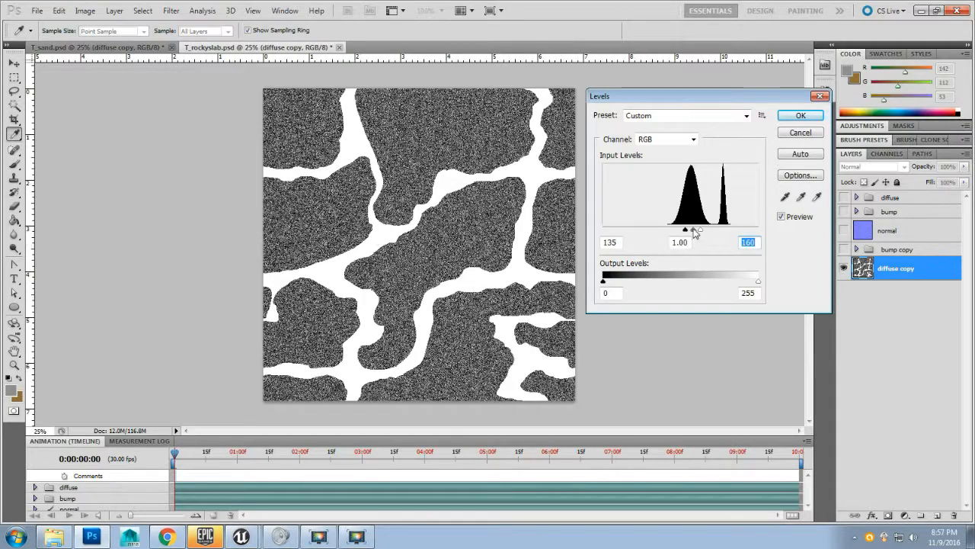
pyautogui.moveTo(703, 235); pyautogui.dragTo(688, 235)
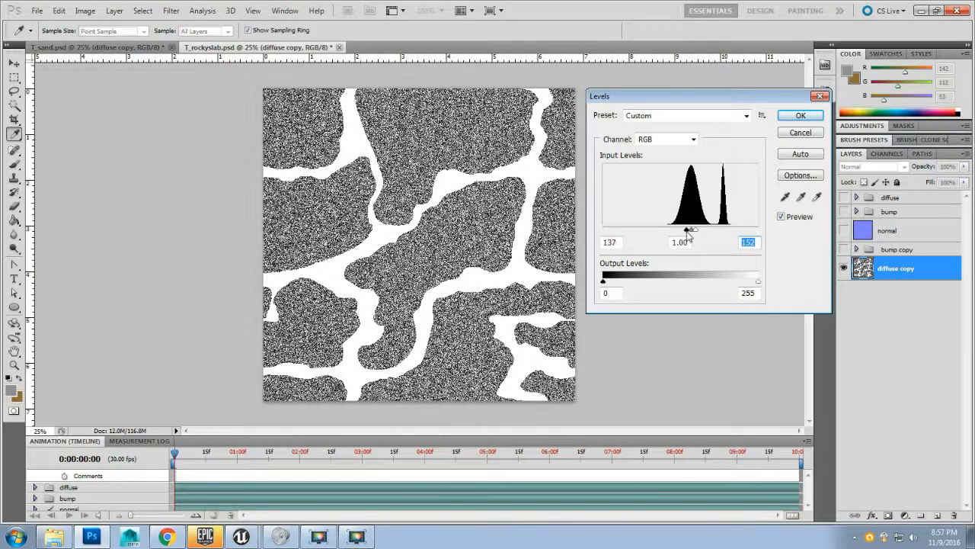
pyautogui.click(688, 231)
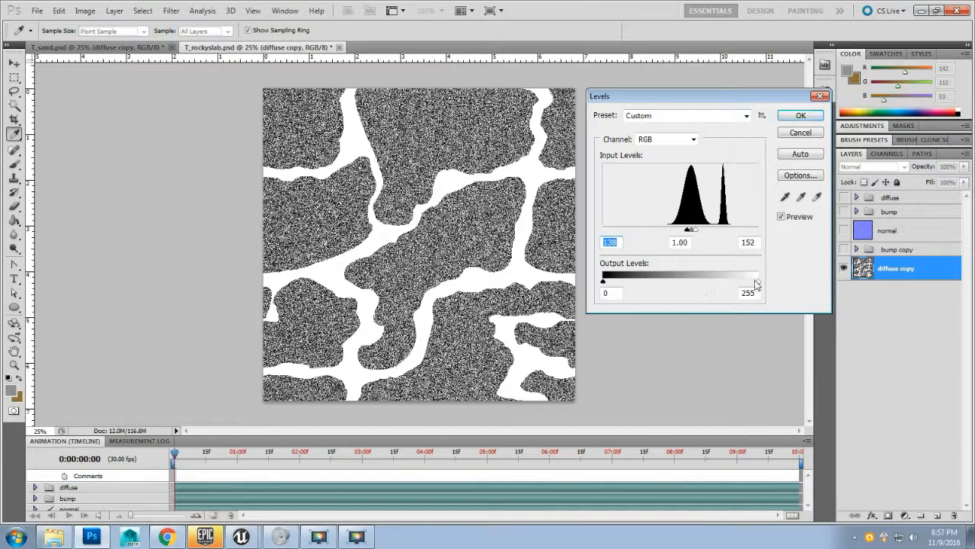
pyautogui.moveTo(758, 280)
pyautogui.mouseDown()
pyautogui.moveTo(745, 281)
pyautogui.moveTo(763, 281)
pyautogui.mouseUp()
pyautogui.moveTo(608, 283); pyautogui.dragTo(663, 284)
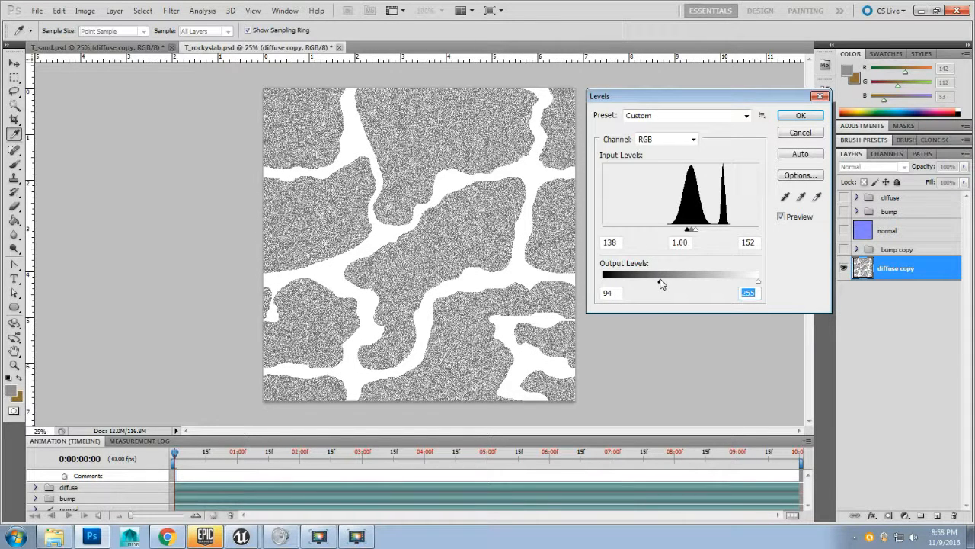
pyautogui.click(661, 283)
pyautogui.moveTo(658, 287); pyautogui.dragTo(629, 285)
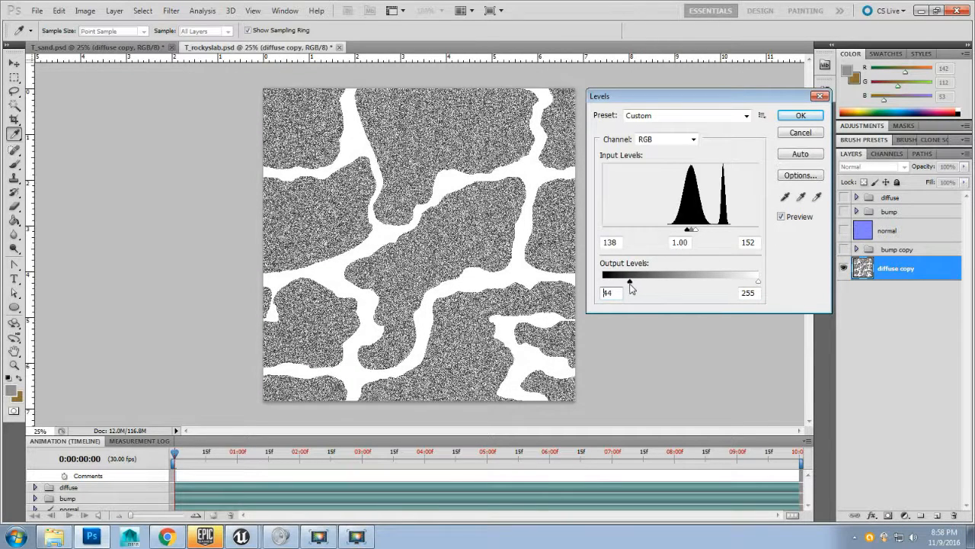
pyautogui.click(801, 115)
# Step: Move the diffuse copy layer into the bump copy group and rename that group specular
pyautogui.press('b')
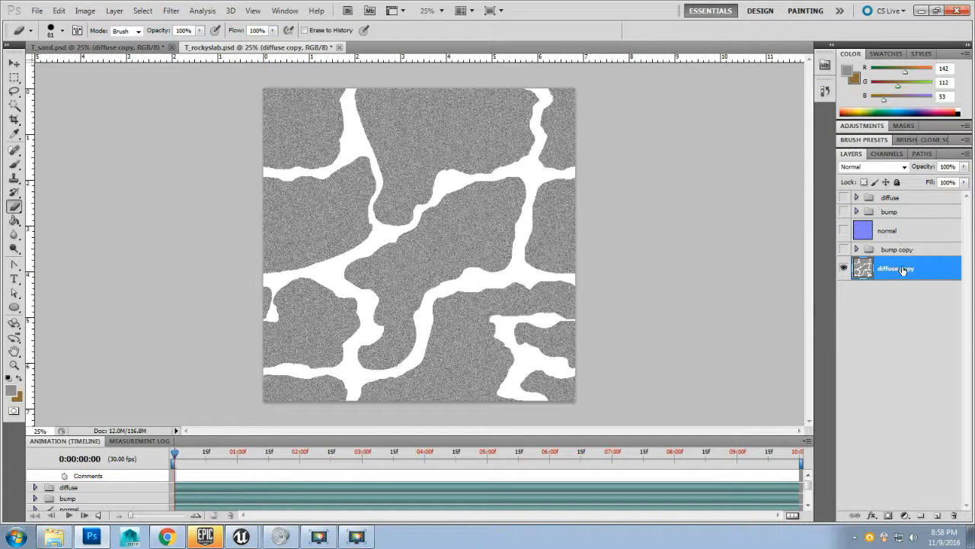
pyautogui.moveTo(902, 273); pyautogui.dragTo(890, 260)
pyautogui.doubleClick(887, 252)
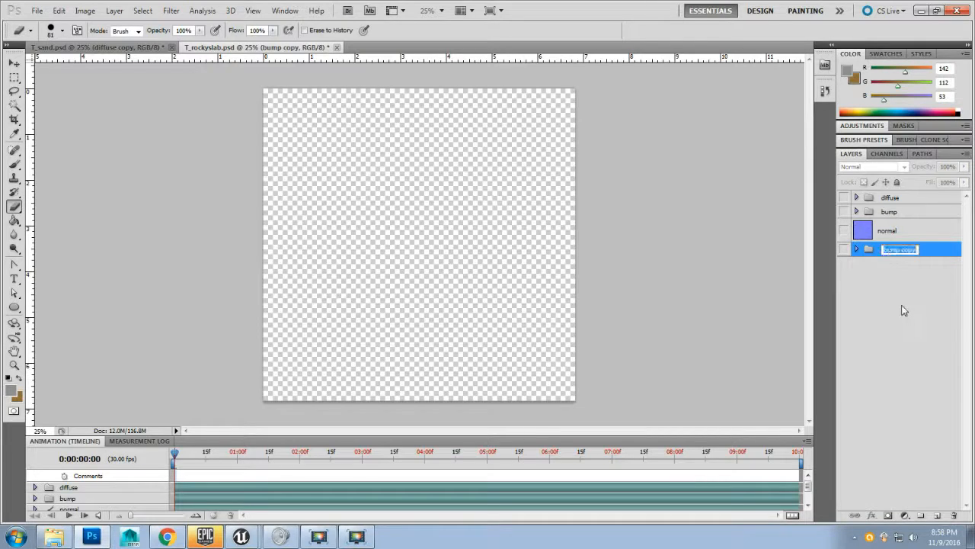
pyautogui.write('specular')
pyautogui.press('Return')
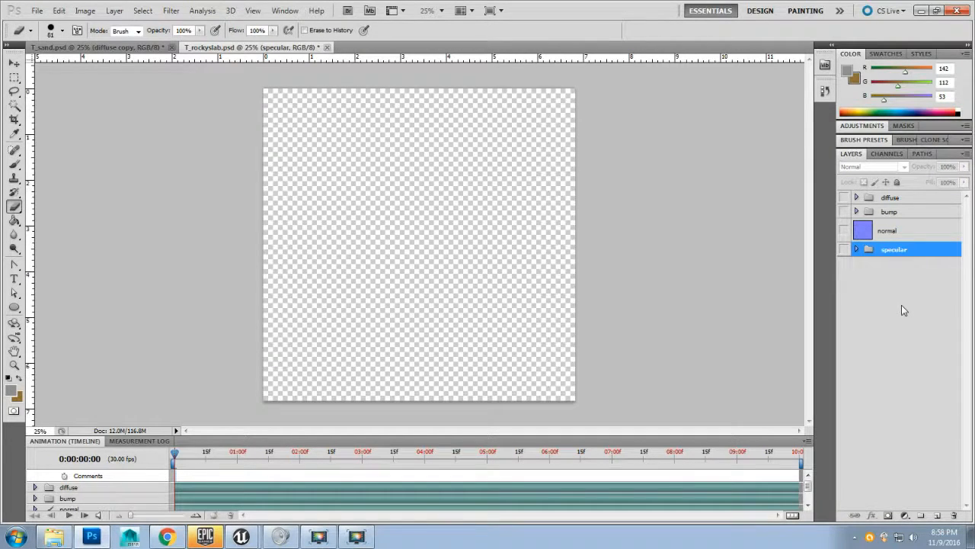
# Step: Show and expand the specular group, then move the diffuse copy layer to the top of the group
pyautogui.click(857, 249)
pyautogui.click(843, 250)
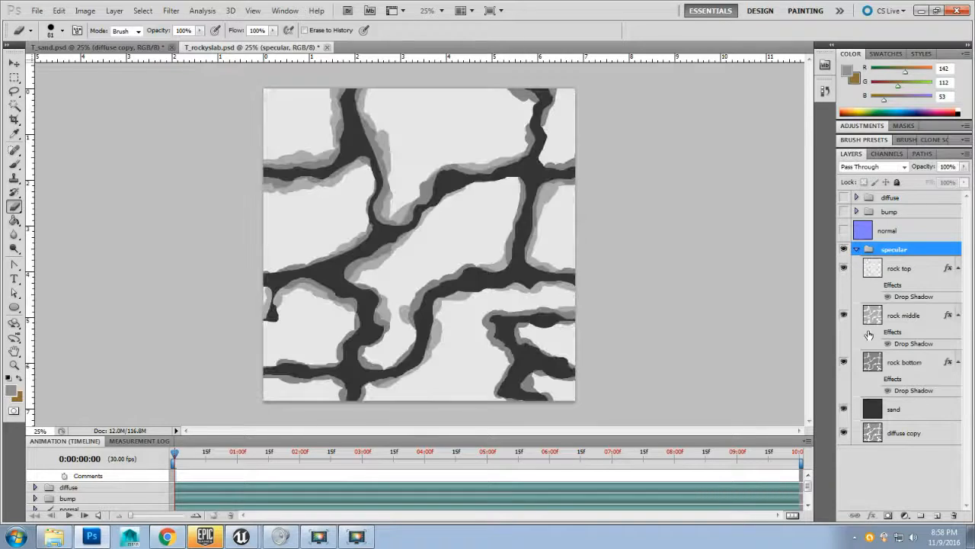
pyautogui.click(904, 435)
pyautogui.moveTo(912, 435); pyautogui.dragTo(896, 297)
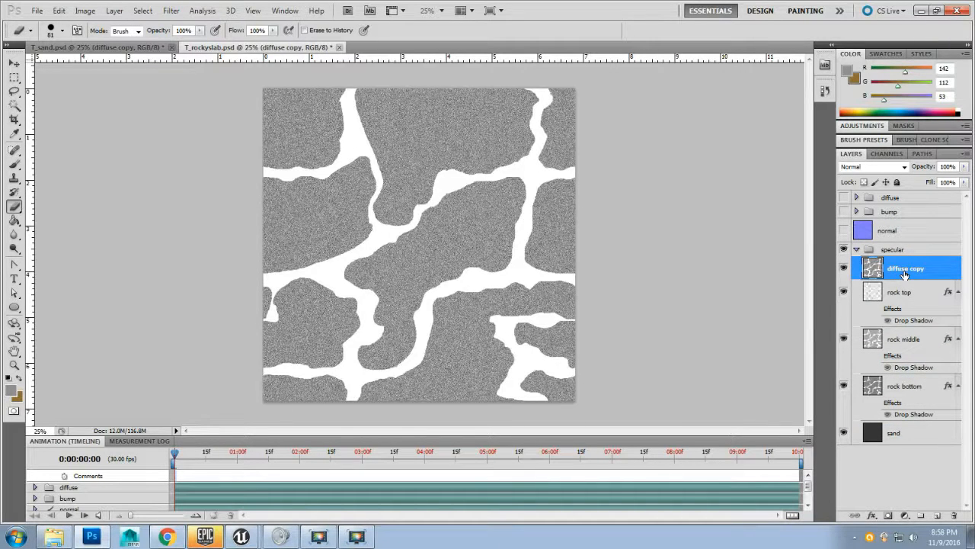
# Step: Set the diffuse copy layer's blend mode to Multiply, comparing Screen and Overlay along the way
pyautogui.doubleClick(904, 272)
pyautogui.press('Return')
pyautogui.click(903, 169)
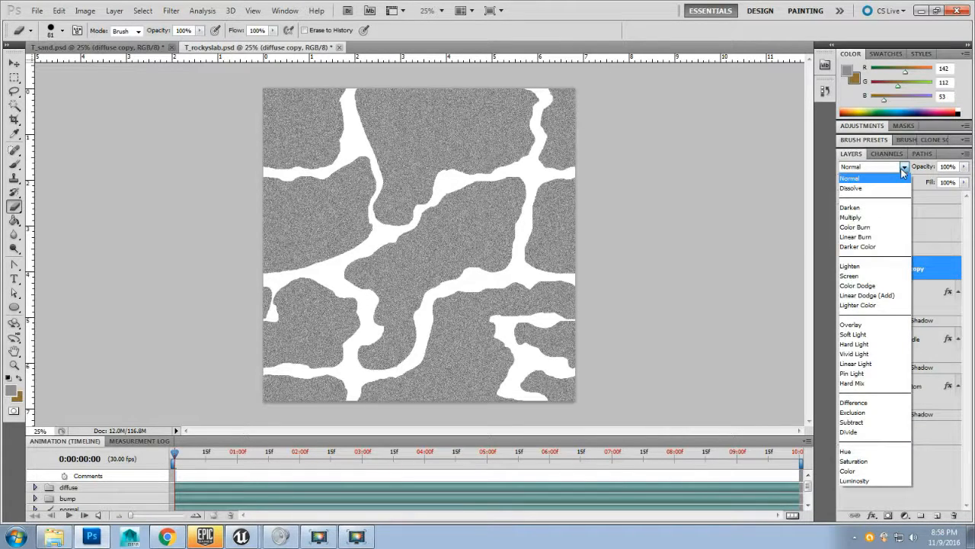
pyautogui.click(861, 217)
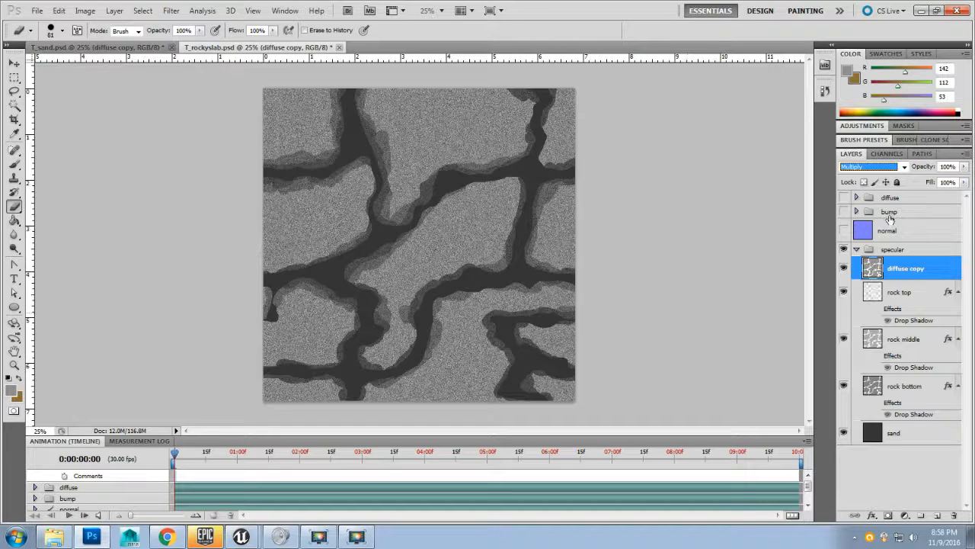
pyautogui.click(902, 169)
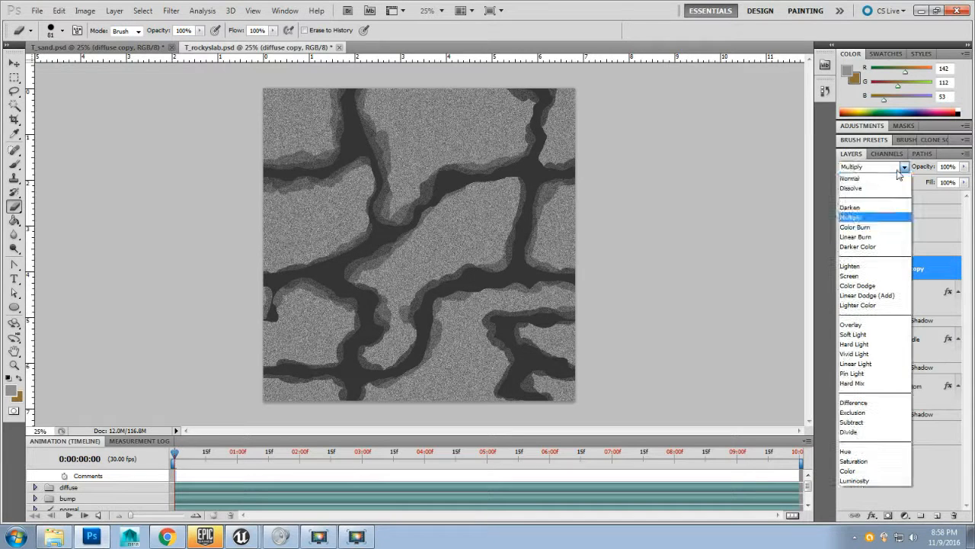
pyautogui.click(859, 276)
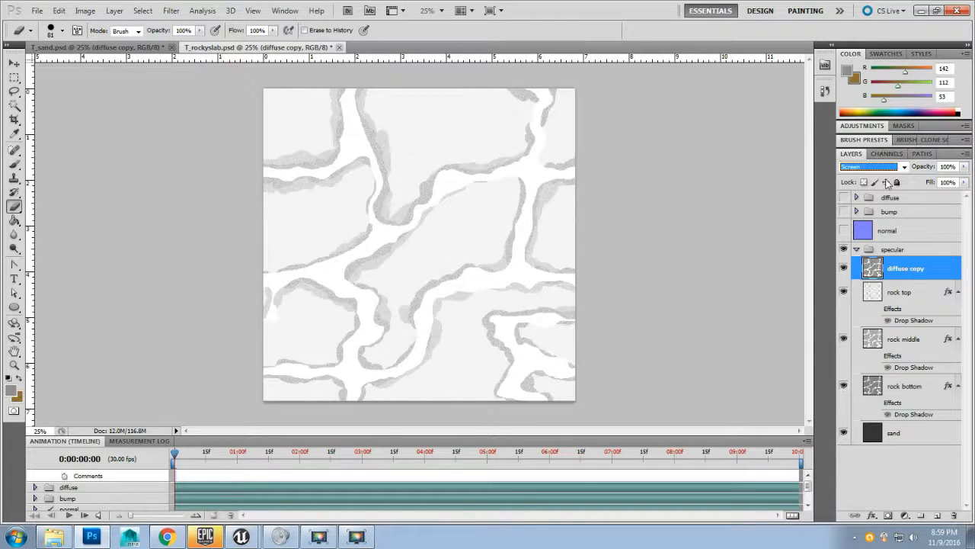
pyautogui.click(893, 169)
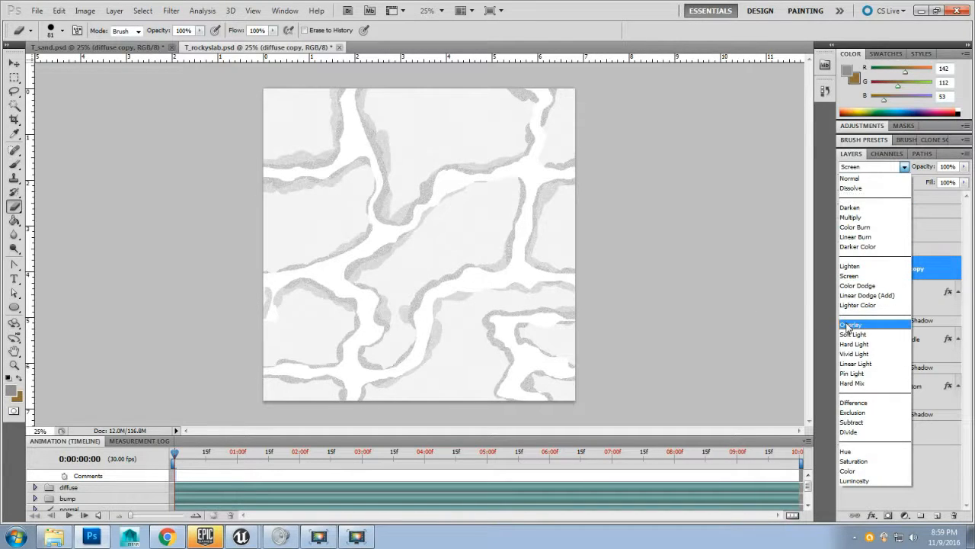
pyautogui.click(850, 325)
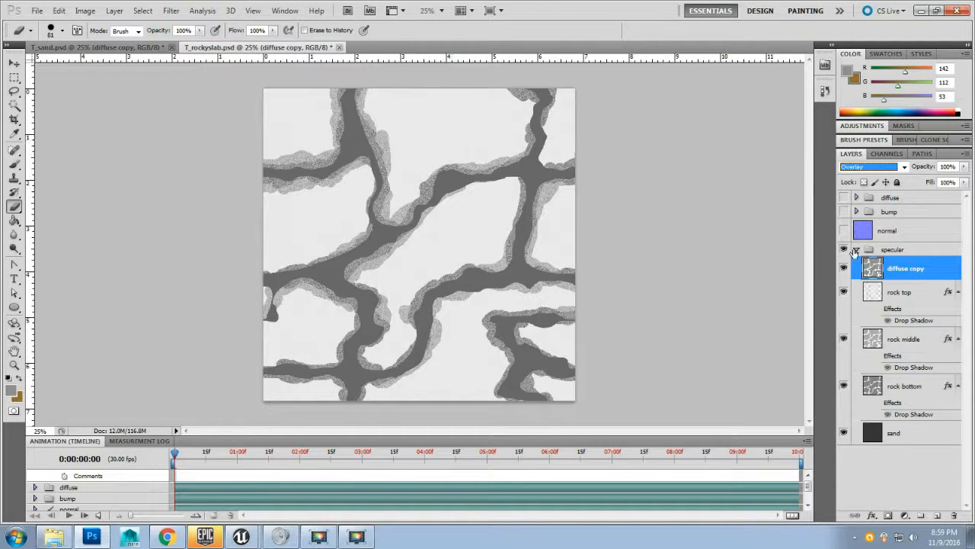
pyautogui.click(876, 166)
pyautogui.click(863, 221)
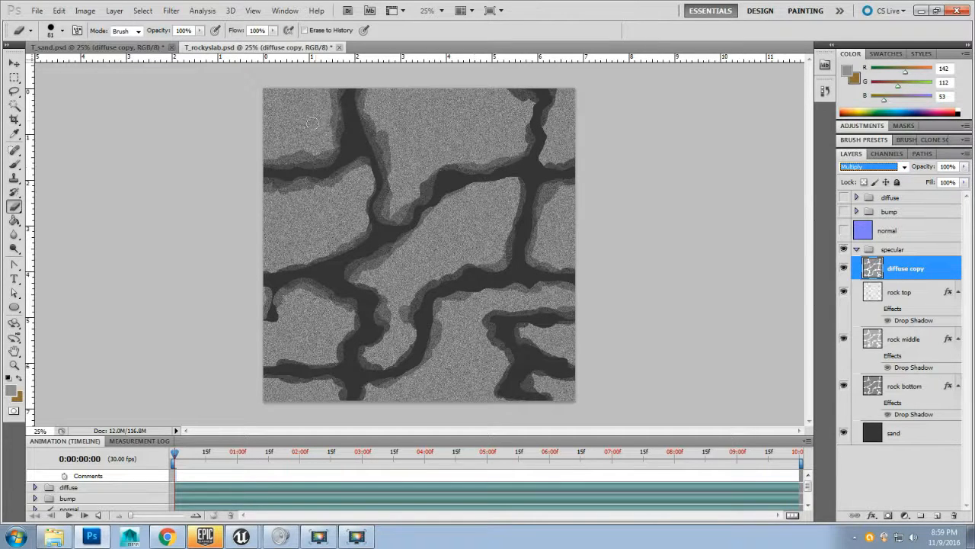
# Step: Collapse the specular group and save a Targa copy as T_rockyslab_S.tga in Texture Maps, replacing the existing file
pyautogui.click(857, 250)
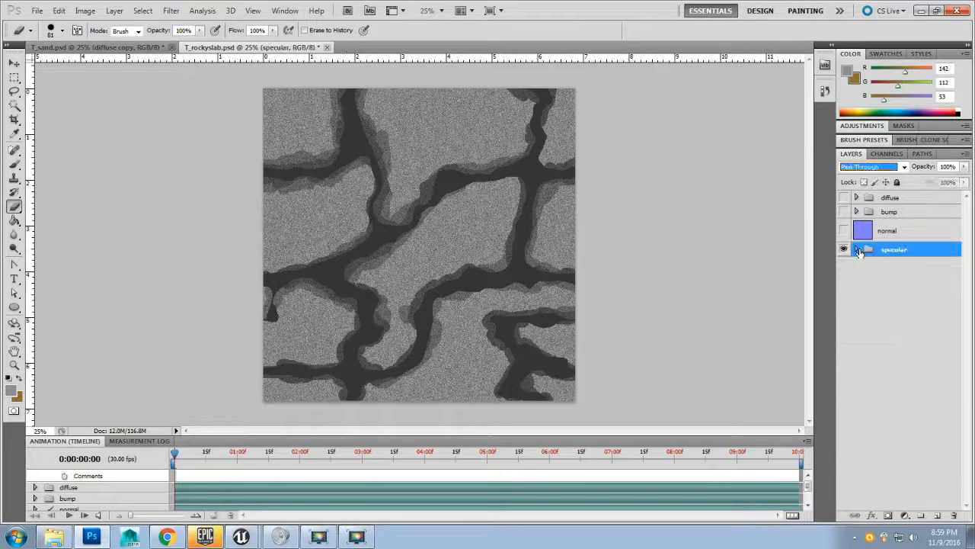
pyautogui.click(37, 11)
pyautogui.click(67, 198)
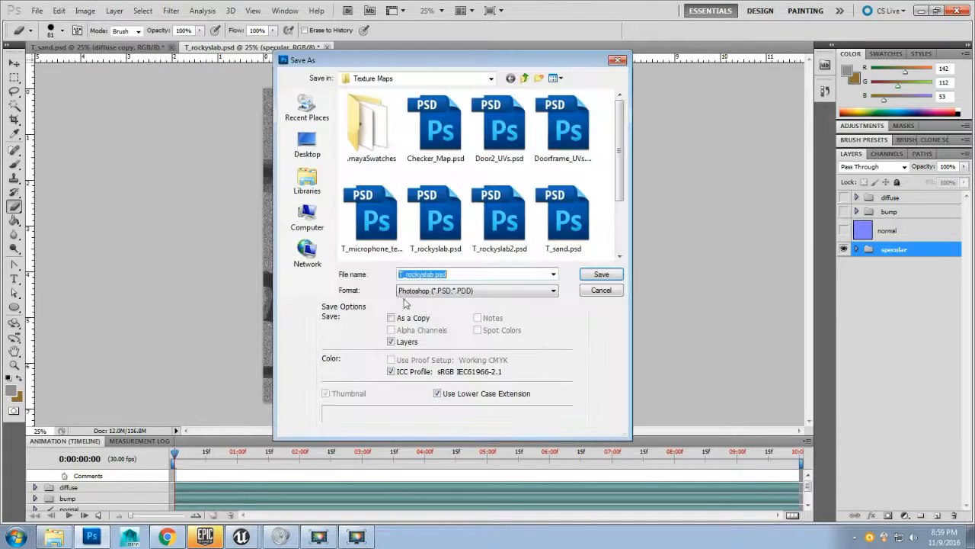
pyautogui.click(419, 290)
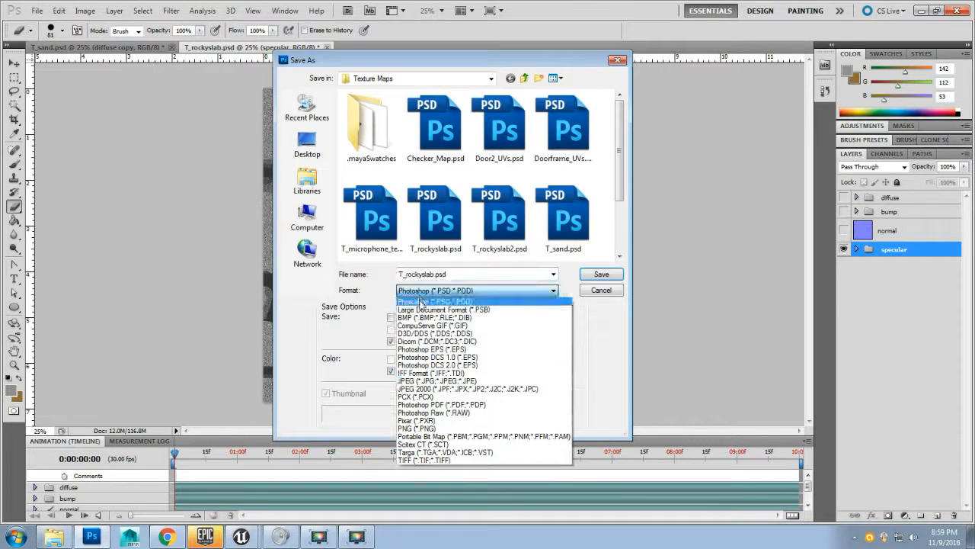
pyautogui.click(431, 452)
pyautogui.click(450, 226)
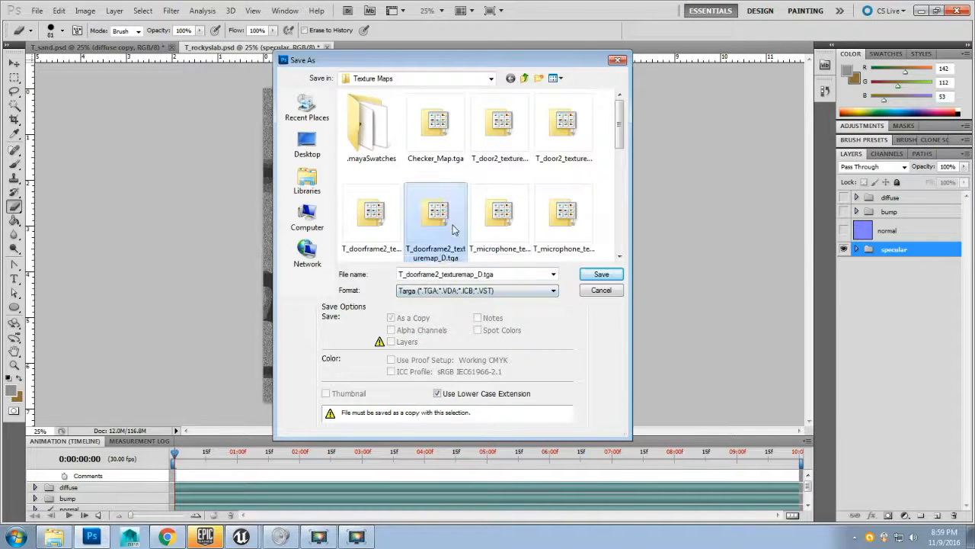
pyautogui.scroll(-5, 450, 226)
pyautogui.scroll(-2, 452, 225)
pyautogui.scroll(4, 451, 225)
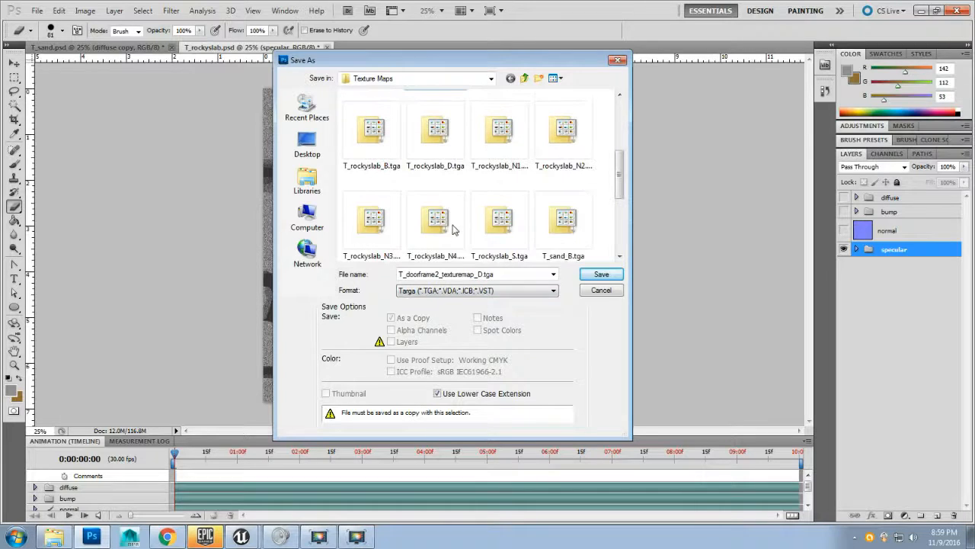
pyautogui.click(521, 230)
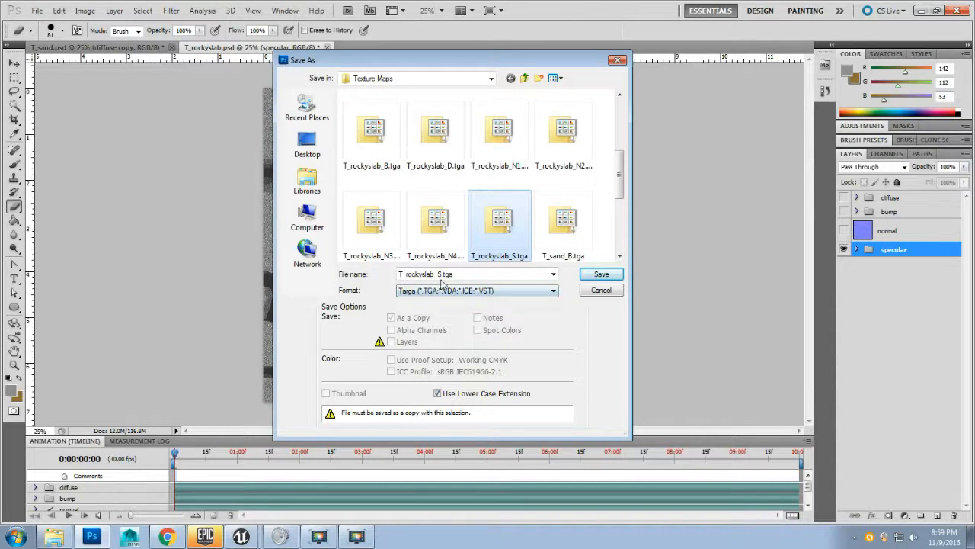
pyautogui.click(592, 275)
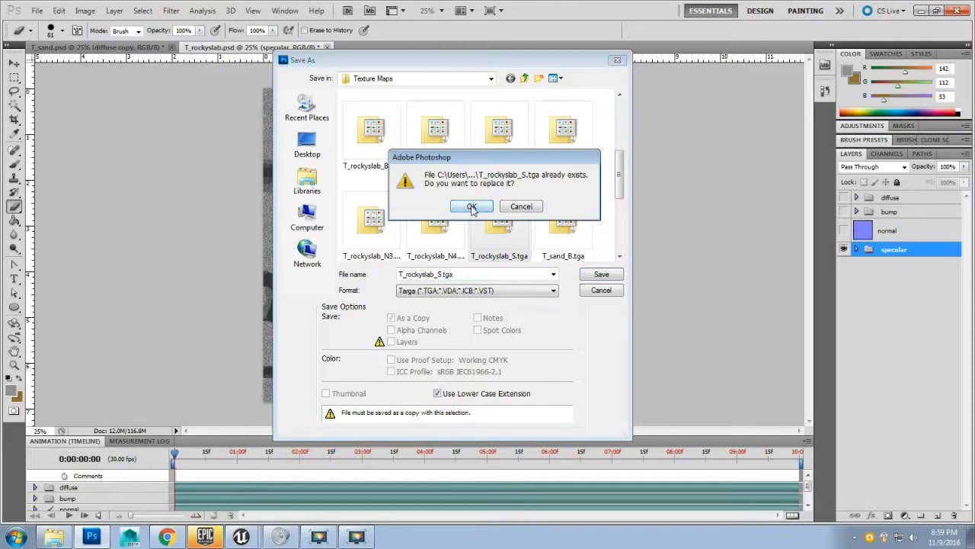
pyautogui.click(472, 206)
pyautogui.click(268, 177)
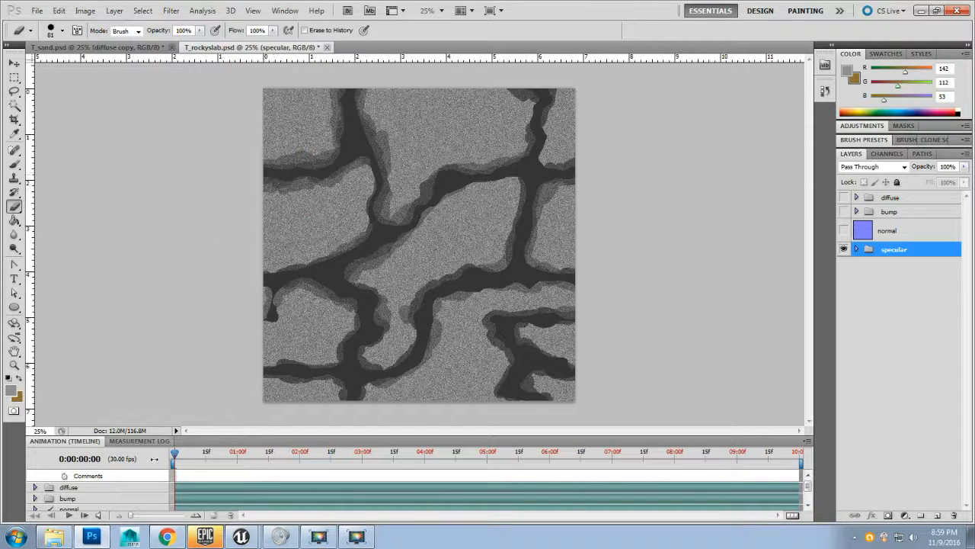
# Step: Switch to Unreal Engine and bring T_rockyslab_S.tga from the Texture Maps folder into the Textures content folder
pyautogui.moveTo(244, 538)
pyautogui.click(240, 514)
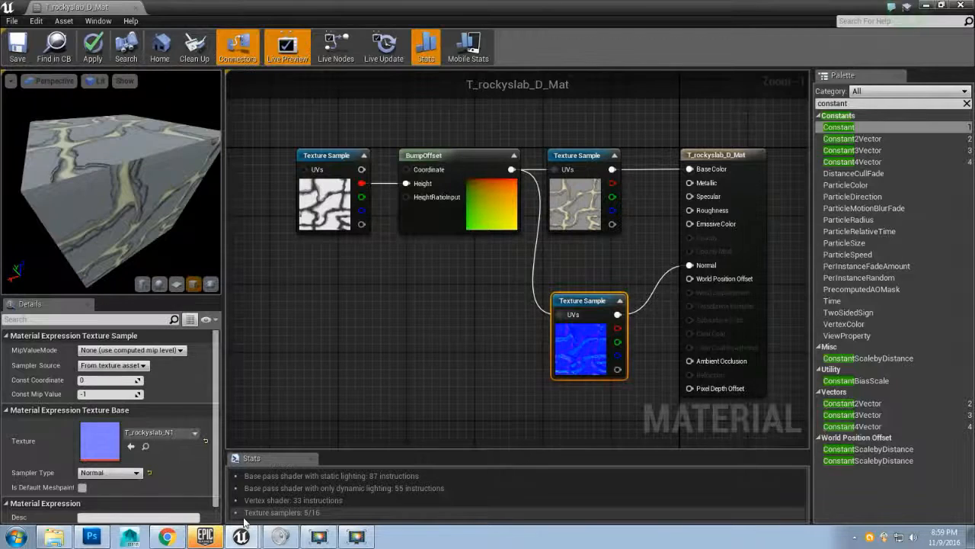
pyautogui.click(941, 6)
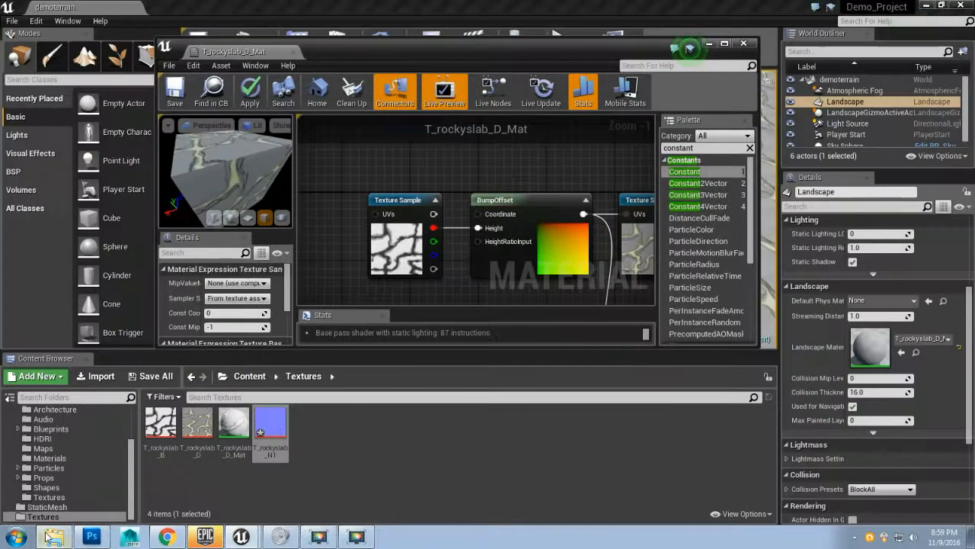
pyautogui.click(54, 537)
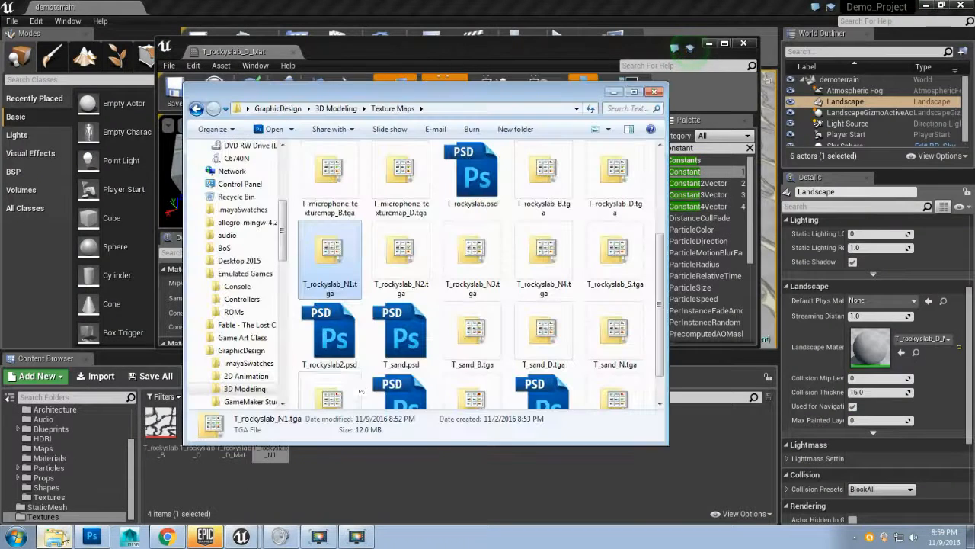
pyautogui.click(614, 259)
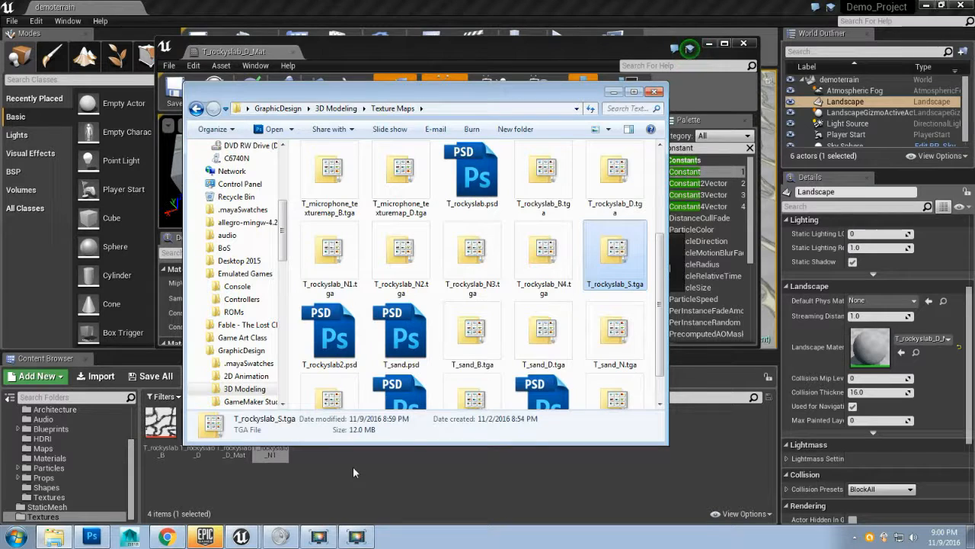
pyautogui.press('Return')
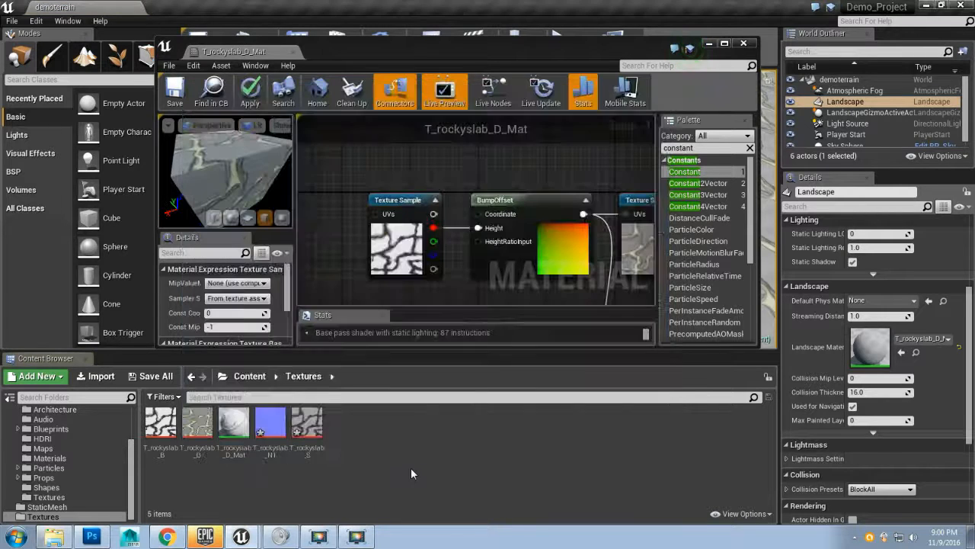
# Step: Add T_rockyslab_S as a texture sample in the material graph and connect its output to Specular
pyautogui.moveTo(307, 425); pyautogui.dragTo(333, 241)
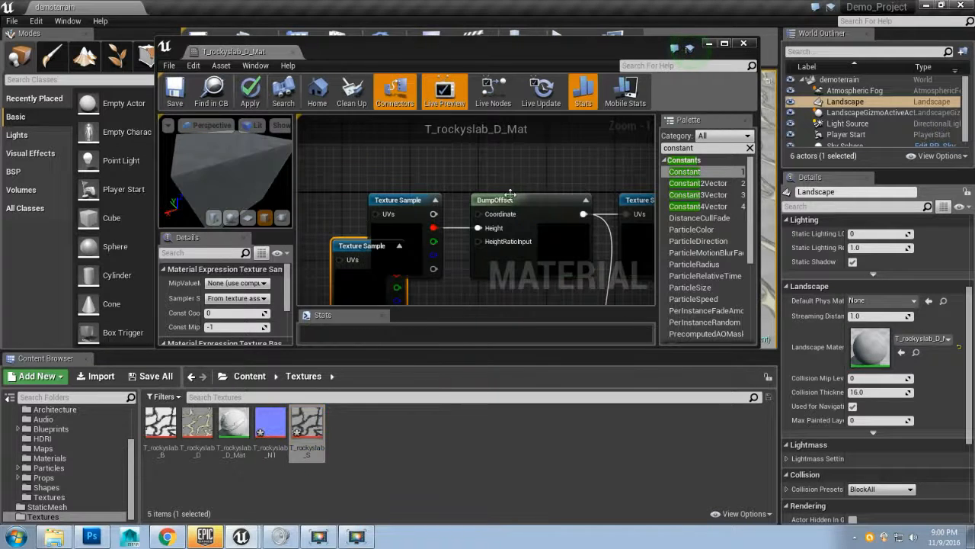
pyautogui.click(724, 43)
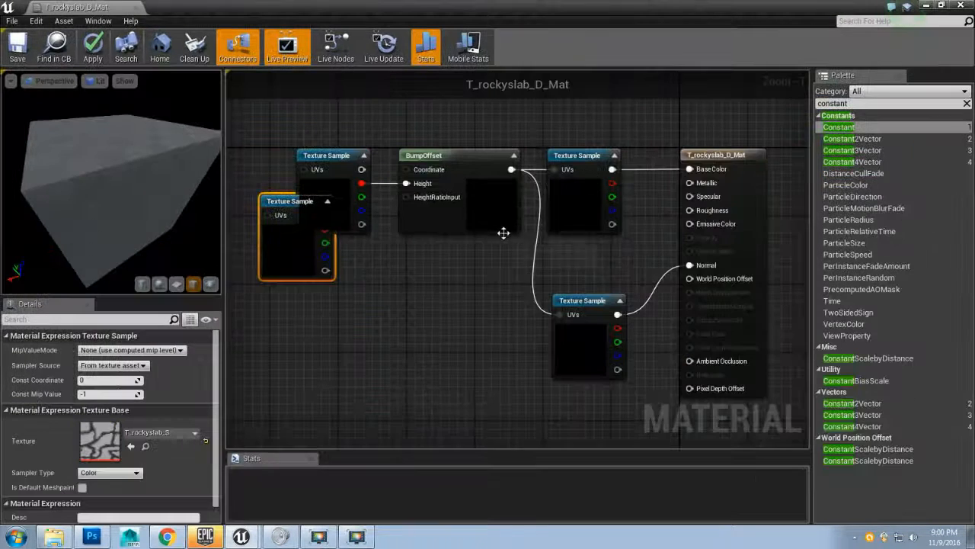
pyautogui.moveTo(440, 321); pyautogui.dragTo(452, 272)
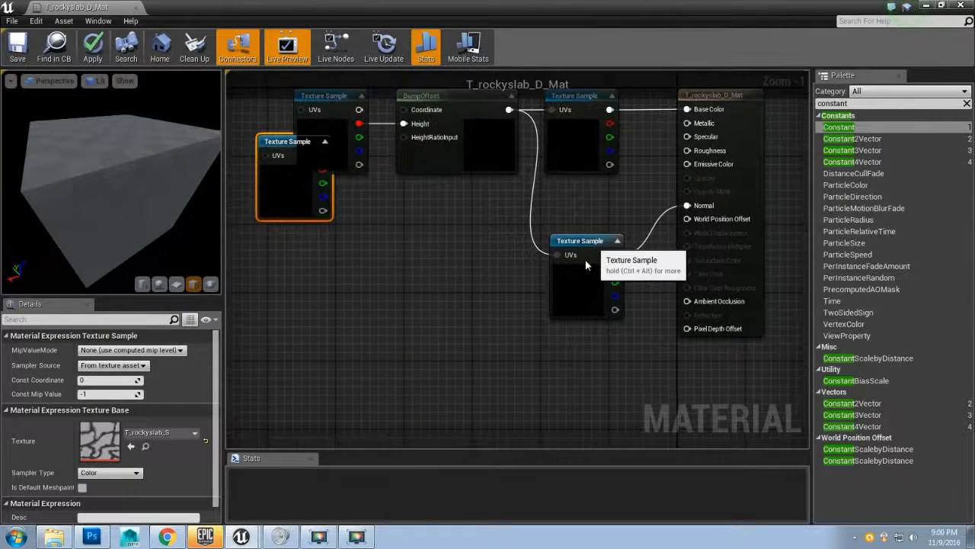
pyautogui.click(577, 293)
pyautogui.moveTo(577, 292); pyautogui.dragTo(590, 338)
pyautogui.moveTo(320, 138); pyautogui.dragTo(561, 221)
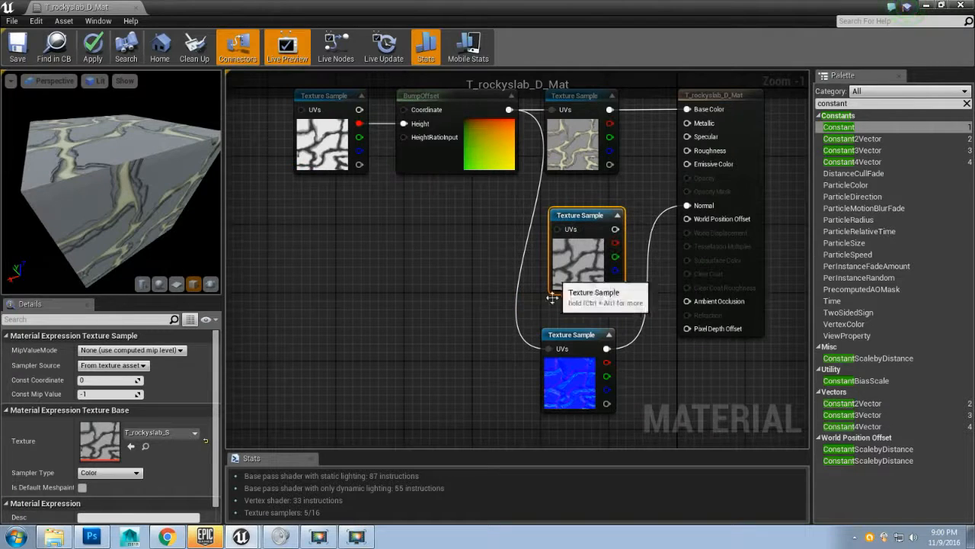
pyautogui.moveTo(571, 334); pyautogui.dragTo(562, 329)
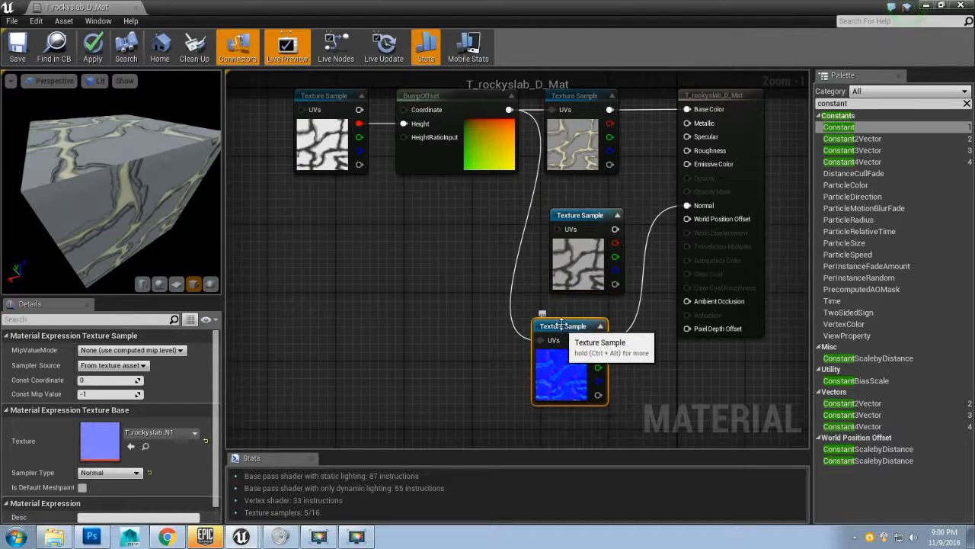
pyautogui.moveTo(427, 260); pyautogui.dragTo(349, 303)
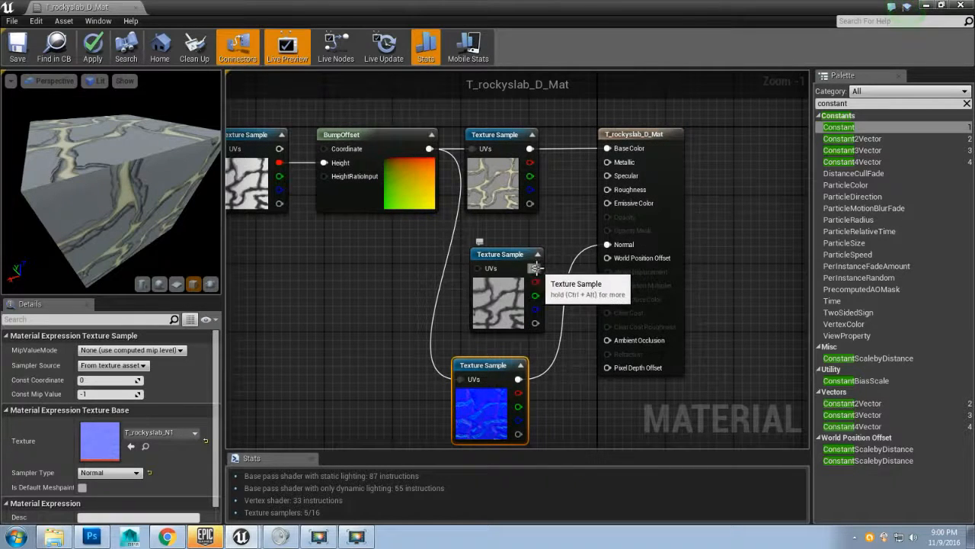
pyautogui.moveTo(536, 269); pyautogui.dragTo(608, 180)
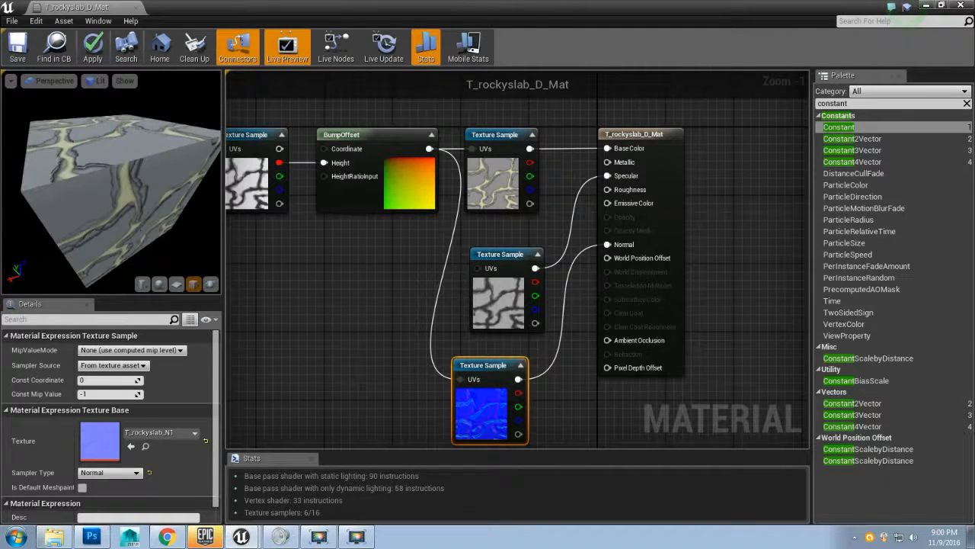
pyautogui.moveTo(115, 183); pyautogui.dragTo(115, 183)
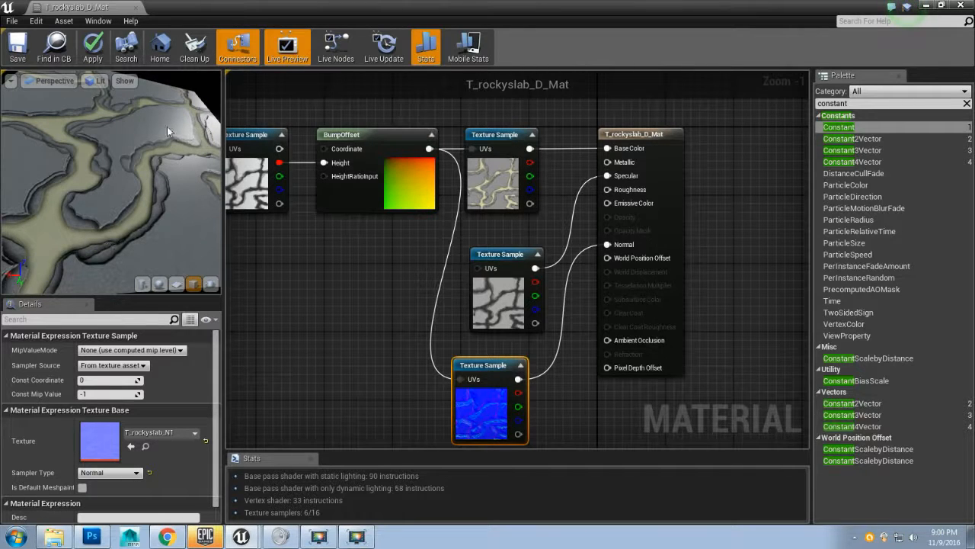
pyautogui.moveTo(166, 127); pyautogui.dragTo(190, 141)
pyautogui.moveTo(196, 179); pyautogui.dragTo(157, 130)
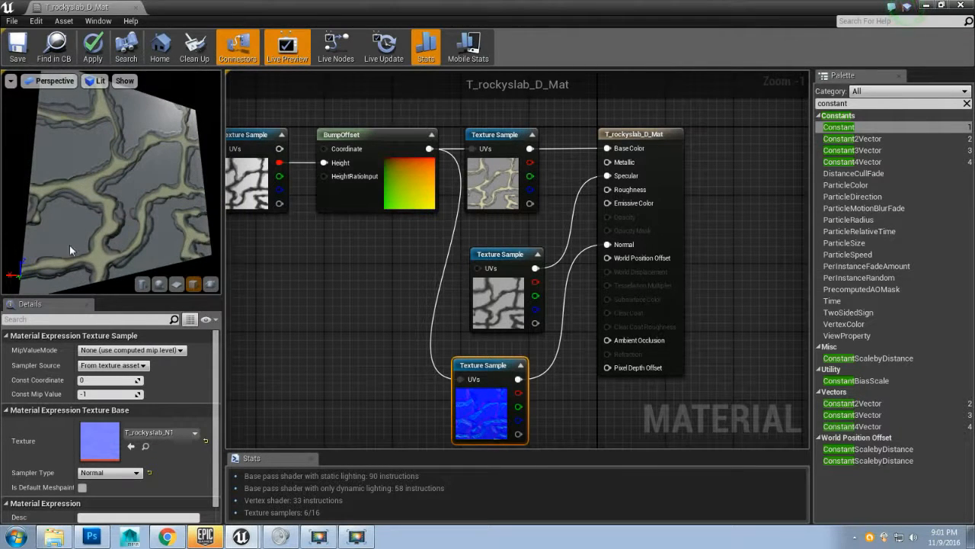
pyautogui.moveTo(169, 187); pyautogui.dragTo(303, 261)
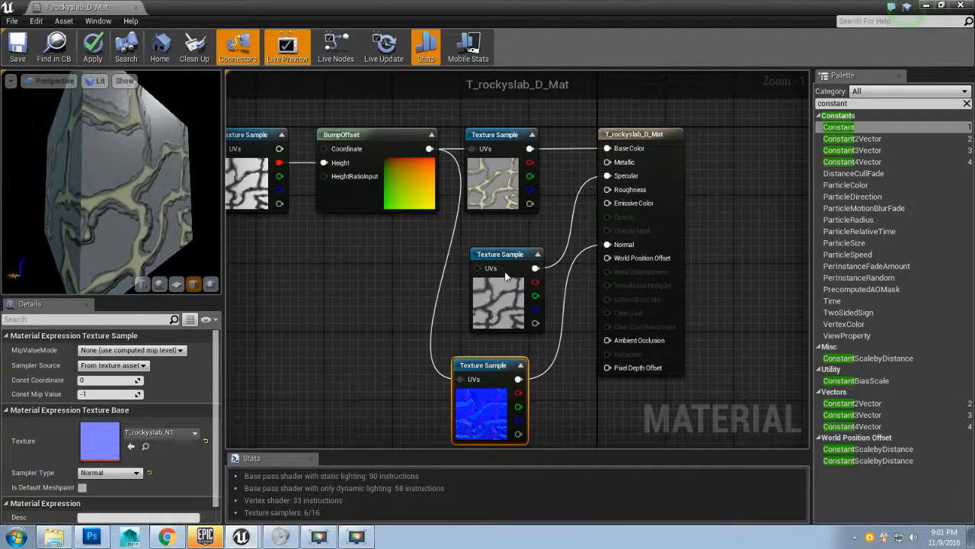
# Step: Place a Multiply node and a Constant node beside the specular texture, and plug a 0 constant into Metallic
pyautogui.moveTo(511, 257); pyautogui.dragTo(376, 263)
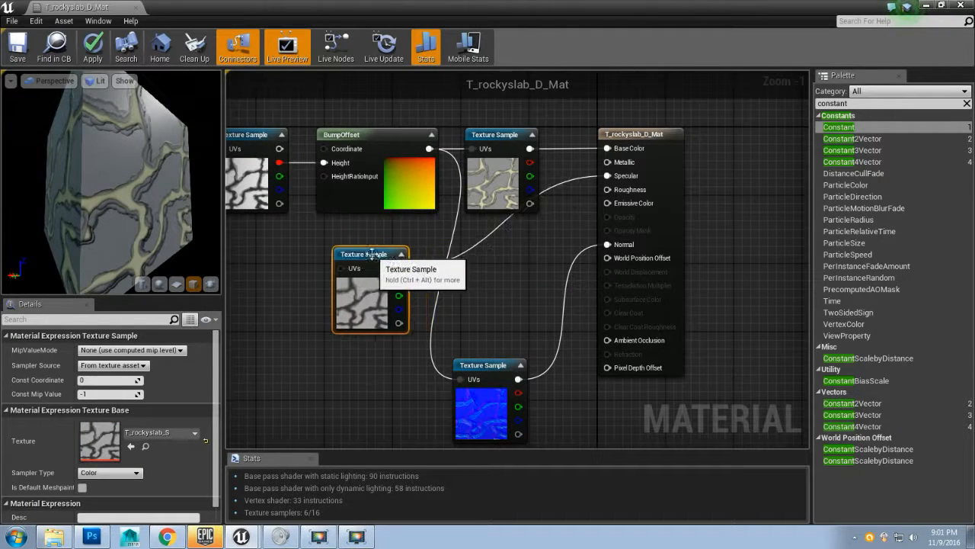
pyautogui.click(492, 269)
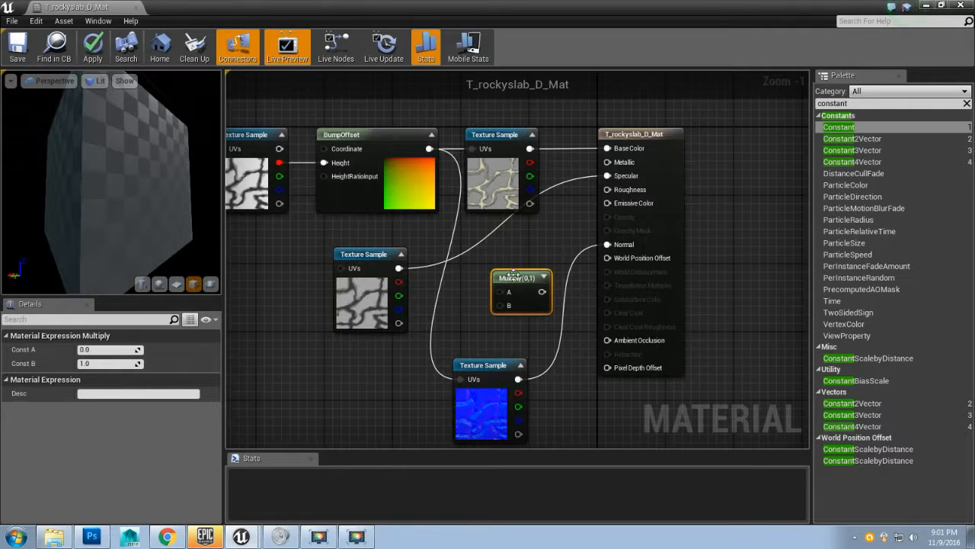
pyautogui.moveTo(513, 276); pyautogui.dragTo(499, 253)
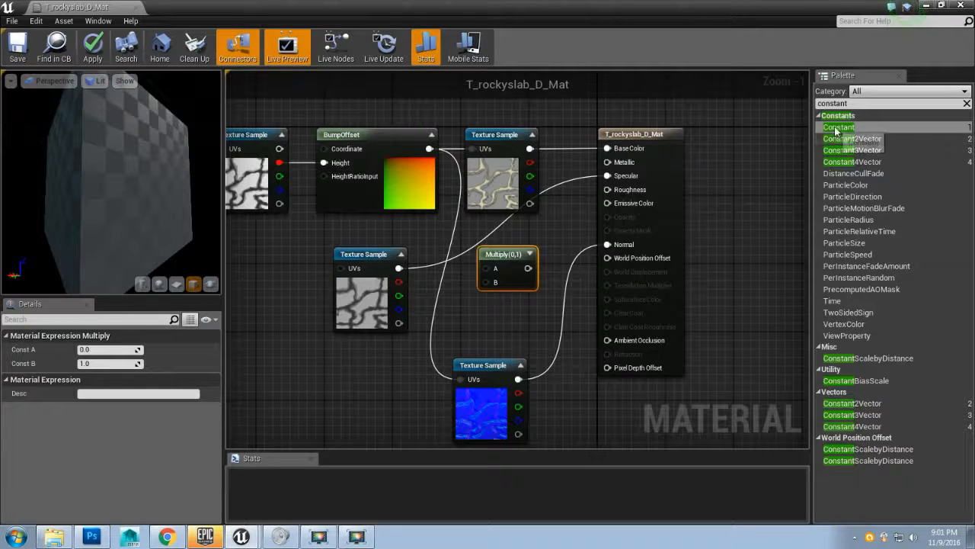
pyautogui.moveTo(841, 128); pyautogui.dragTo(372, 363)
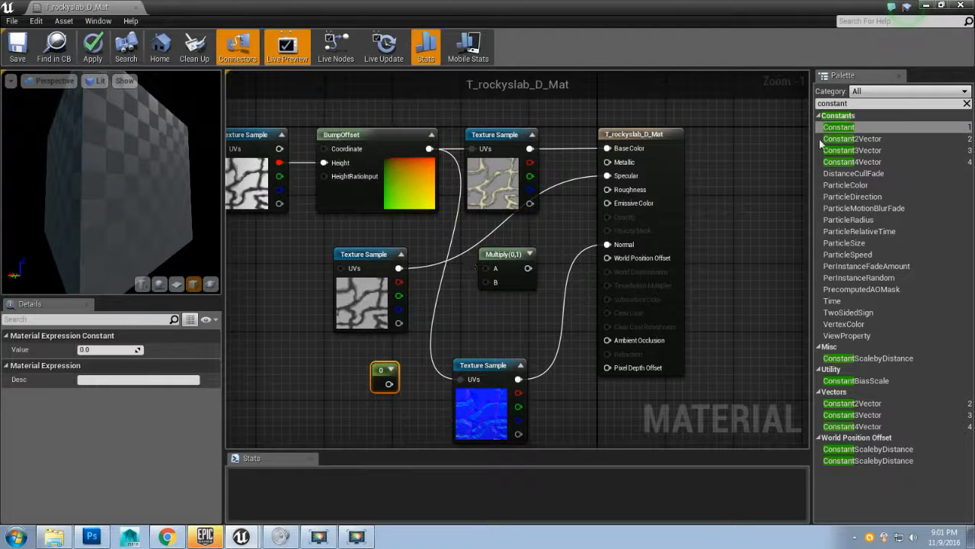
pyautogui.moveTo(838, 127); pyautogui.dragTo(608, 162)
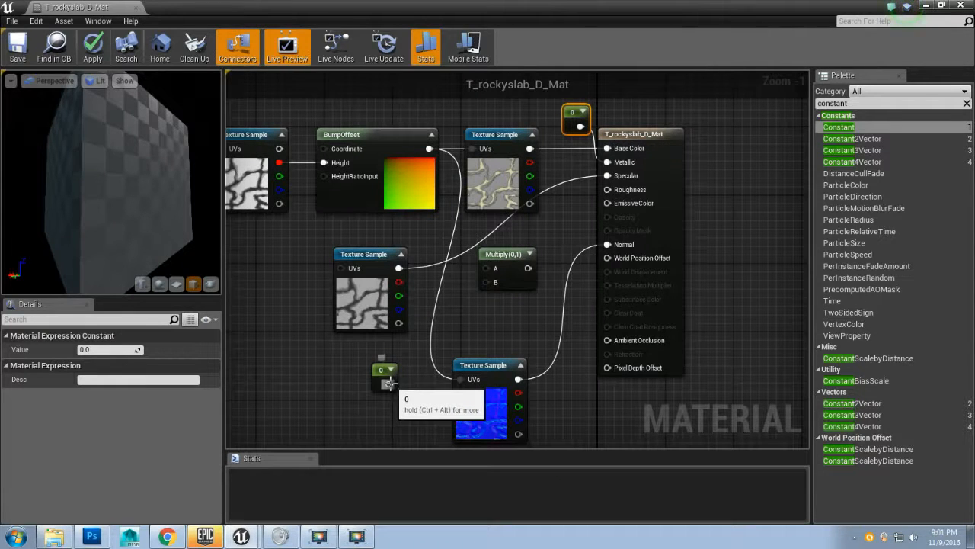
# Step: Wire the specular texture into Multiply A, the constant into B, and the Multiply output into Specular
pyautogui.moveTo(398, 269); pyautogui.dragTo(404, 270)
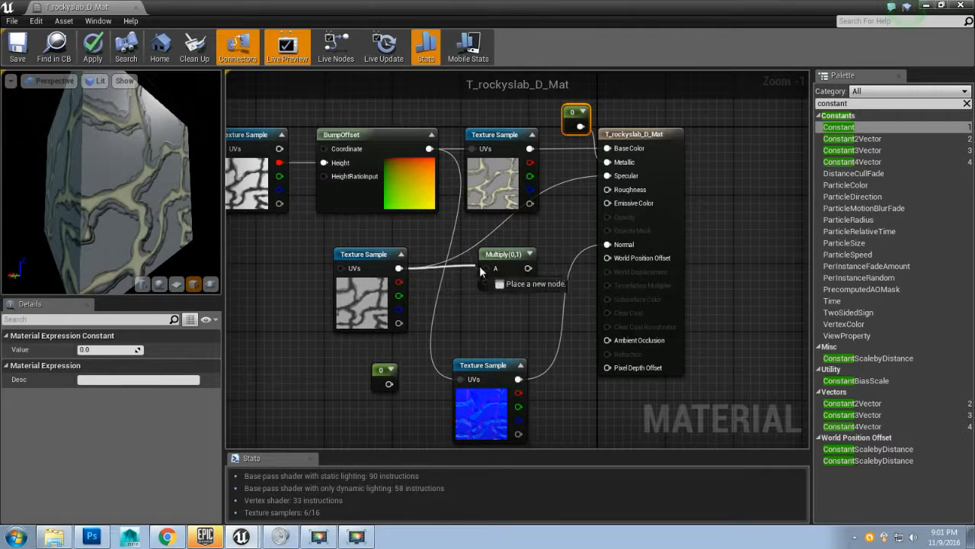
pyautogui.moveTo(495, 272); pyautogui.dragTo(495, 269)
pyautogui.moveTo(388, 383); pyautogui.dragTo(391, 386)
pyautogui.moveTo(466, 288); pyautogui.dragTo(546, 256)
pyautogui.moveTo(590, 183); pyautogui.dragTo(608, 176)
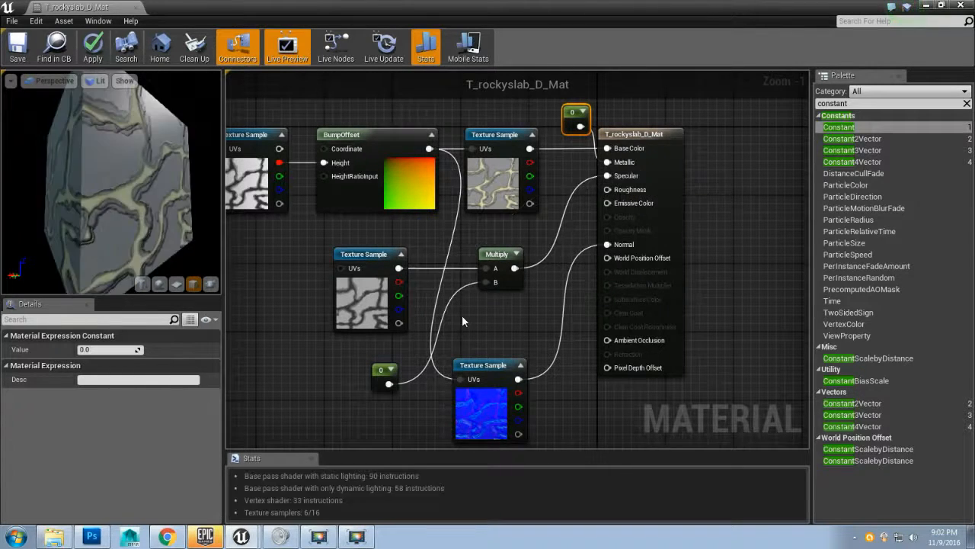
pyautogui.moveTo(181, 158); pyautogui.dragTo(152, 161)
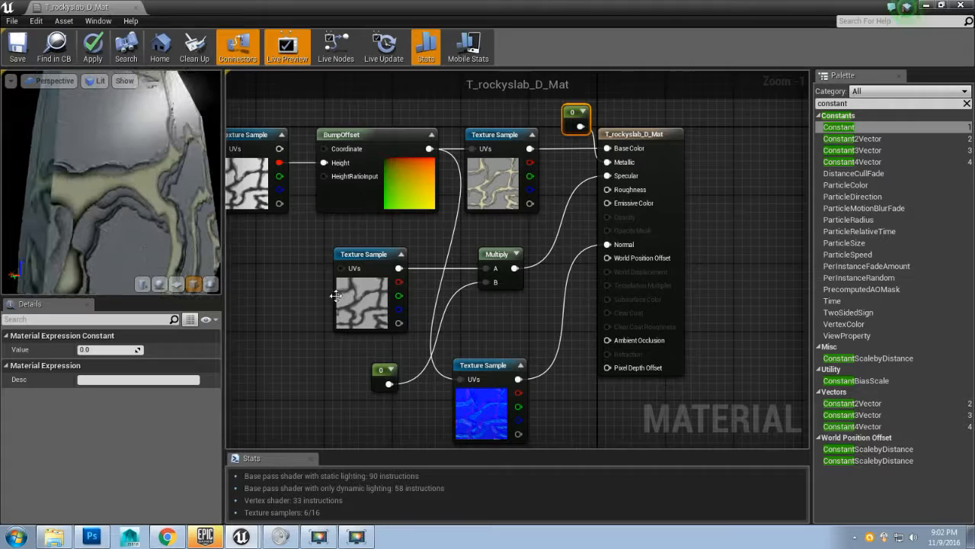
# Step: Set the Multiply constant's value to 10
pyautogui.click(379, 373)
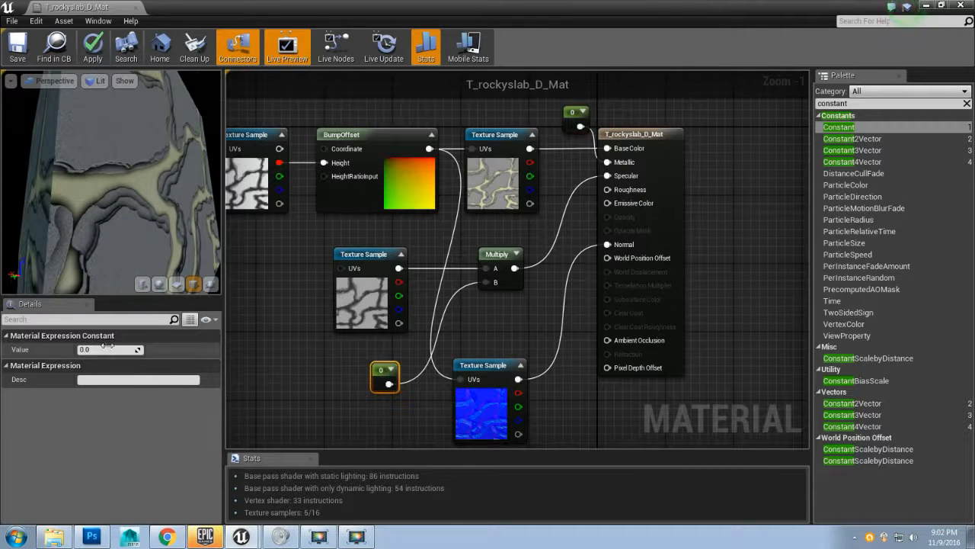
pyautogui.write('10')
pyautogui.press('Return')
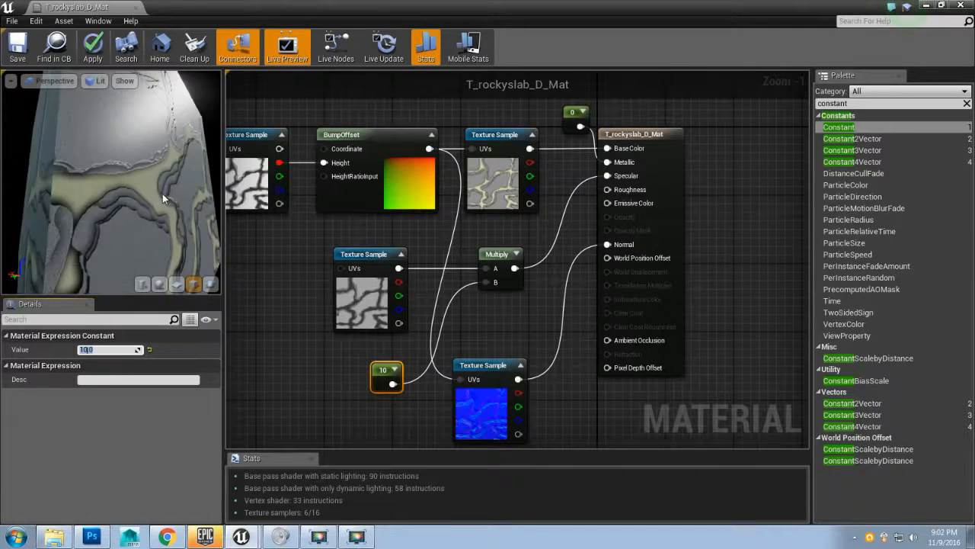
pyautogui.moveTo(175, 180); pyautogui.dragTo(213, 229)
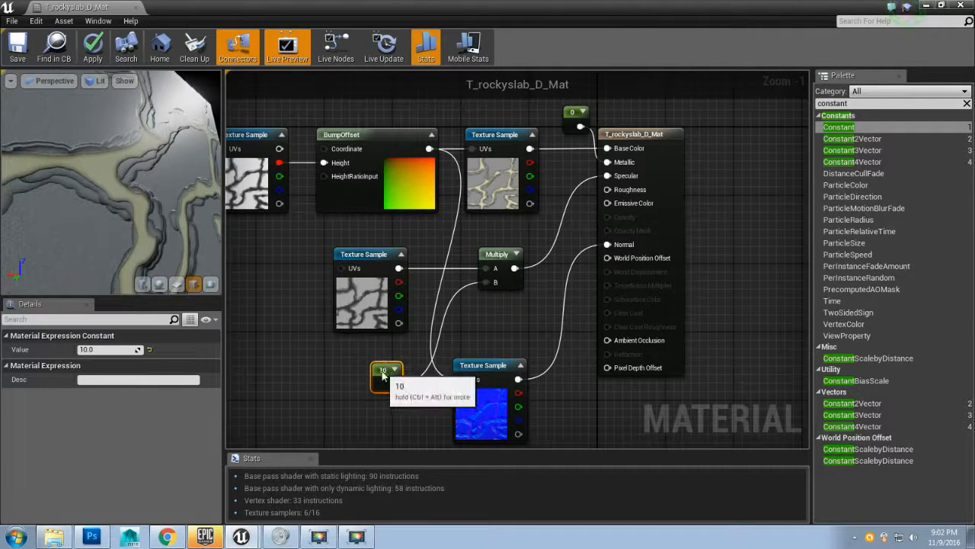
# Step: Set the Multiply constant's value to 0.5
pyautogui.click(103, 349)
pyautogui.write('0.5')
pyautogui.press('Return')
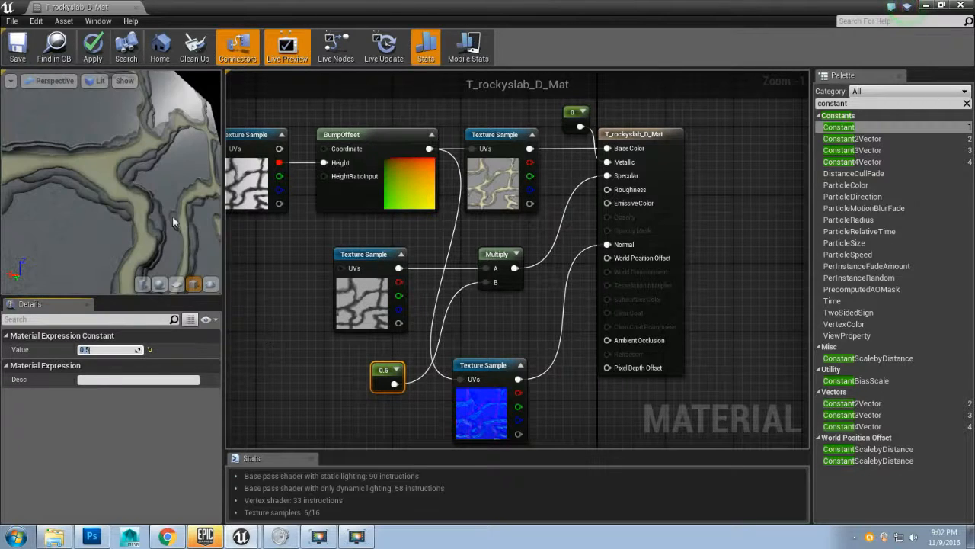
pyautogui.moveTo(111, 183); pyautogui.dragTo(158, 181)
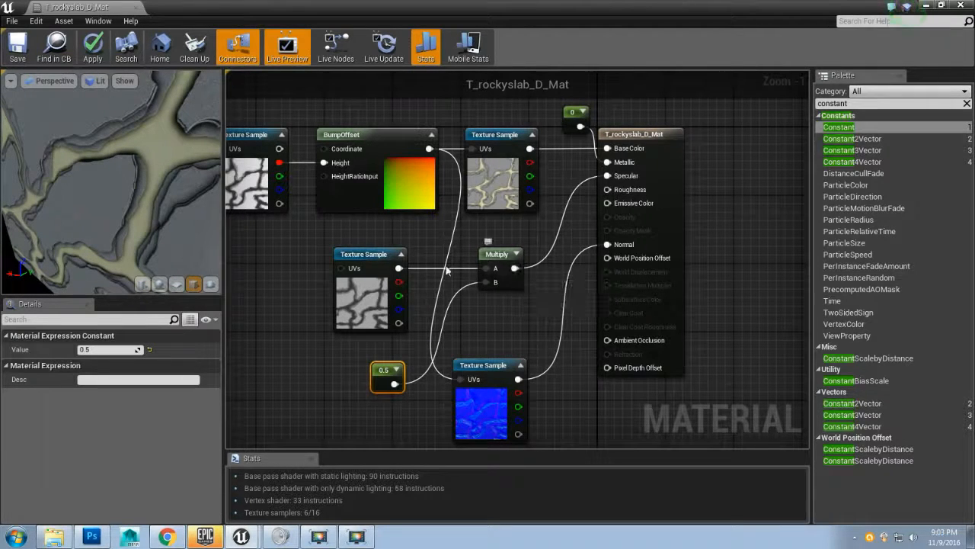
# Step: Connect the specular texture's output directly to Roughness
pyautogui.moveTo(396, 267); pyautogui.dragTo(401, 258)
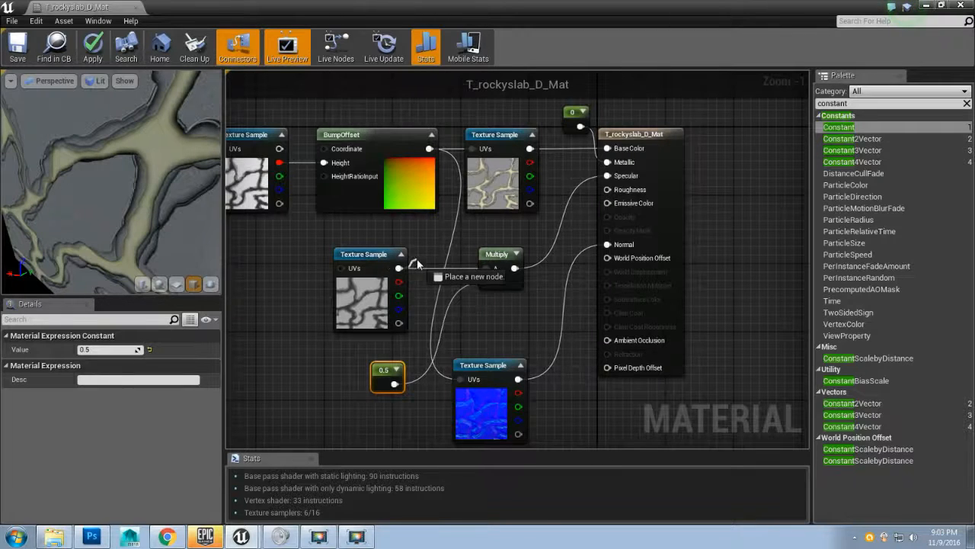
pyautogui.moveTo(549, 217); pyautogui.dragTo(608, 189)
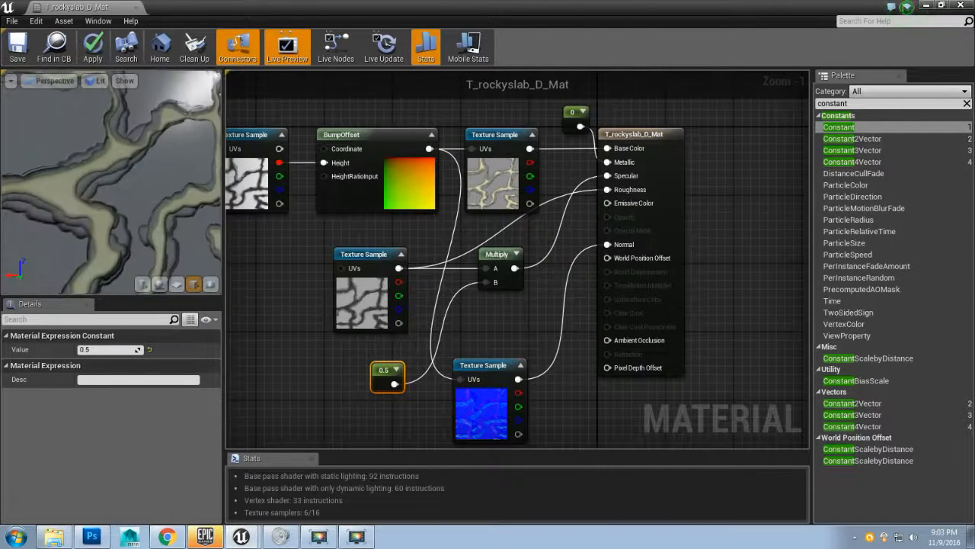
pyautogui.moveTo(153, 191); pyautogui.dragTo(127, 189)
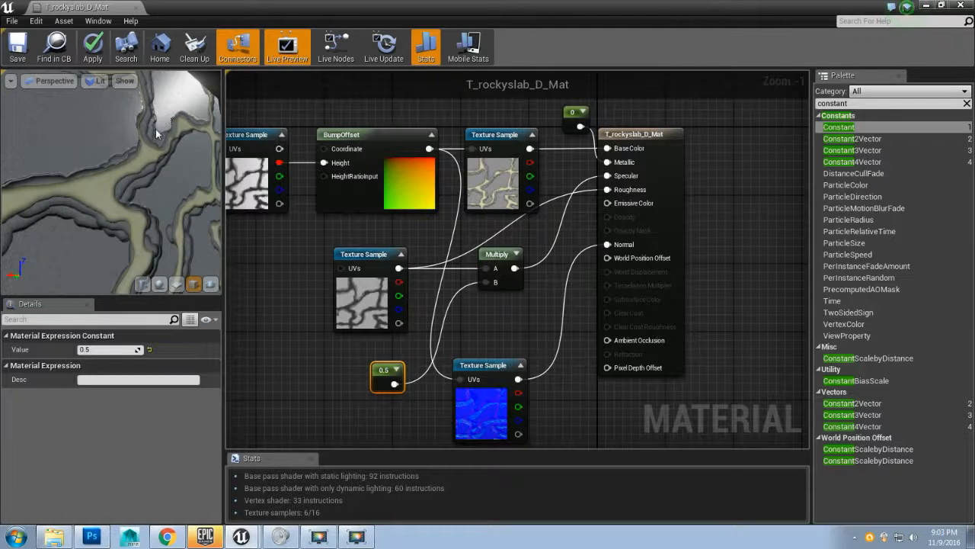
pyautogui.moveTo(160, 130)
pyautogui.mouseDown()
pyautogui.moveTo(53, 141)
pyautogui.moveTo(117, 168)
pyautogui.moveTo(157, 143)
pyautogui.mouseUp()
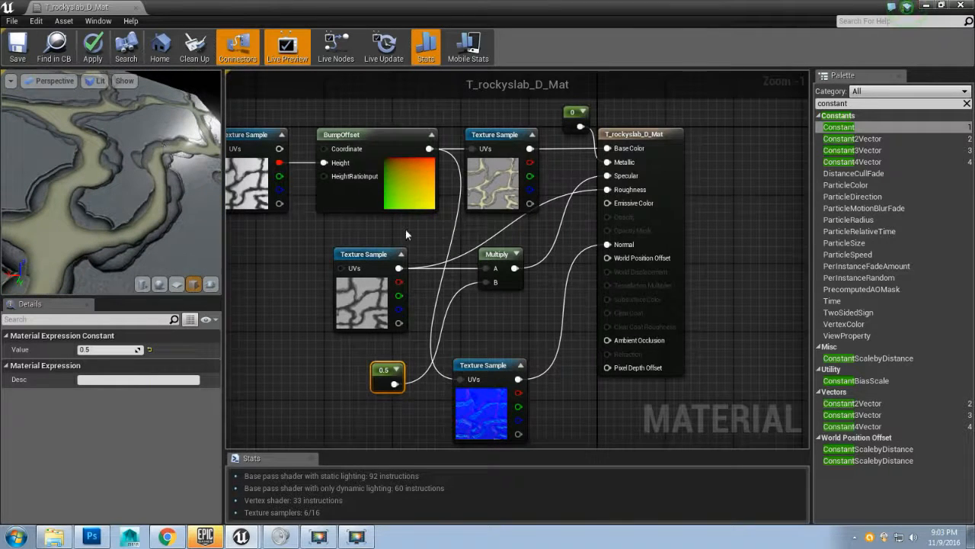
# Step: Connect the Multiply output to Roughness and rearrange the Multiply and normal map nodes
pyautogui.moveTo(515, 268); pyautogui.dragTo(539, 279)
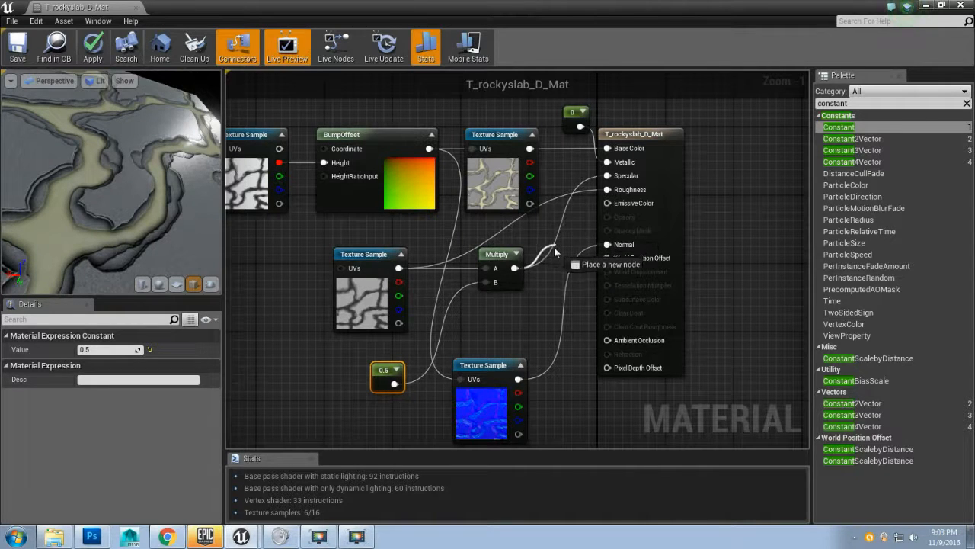
pyautogui.moveTo(546, 259); pyautogui.dragTo(607, 190)
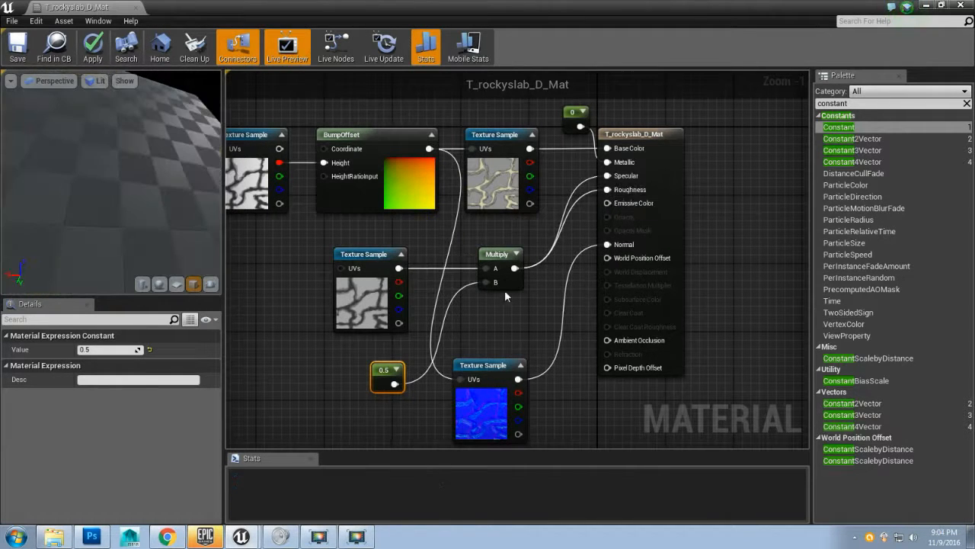
pyautogui.moveTo(495, 255); pyautogui.dragTo(490, 230)
pyautogui.moveTo(477, 366); pyautogui.dragTo(502, 305)
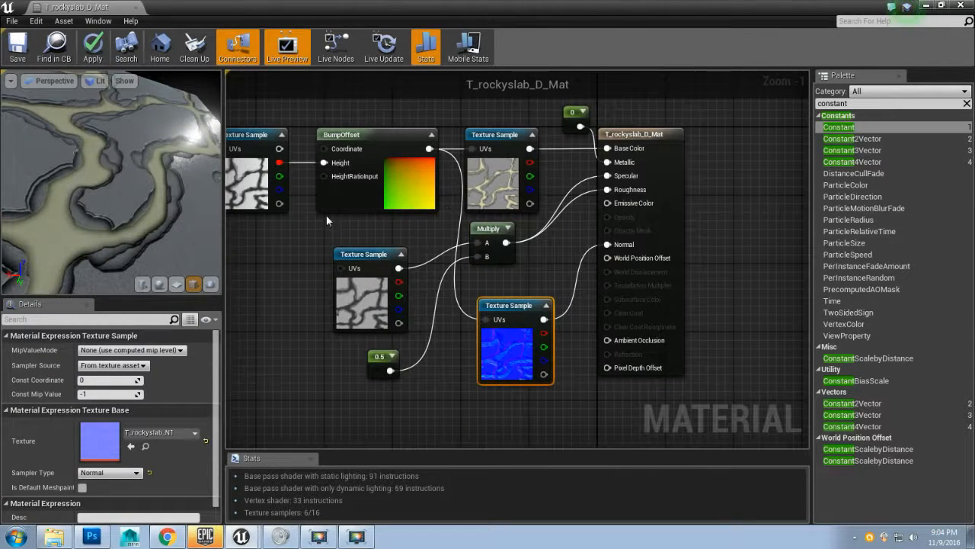
pyautogui.moveTo(183, 189); pyautogui.dragTo(152, 191)
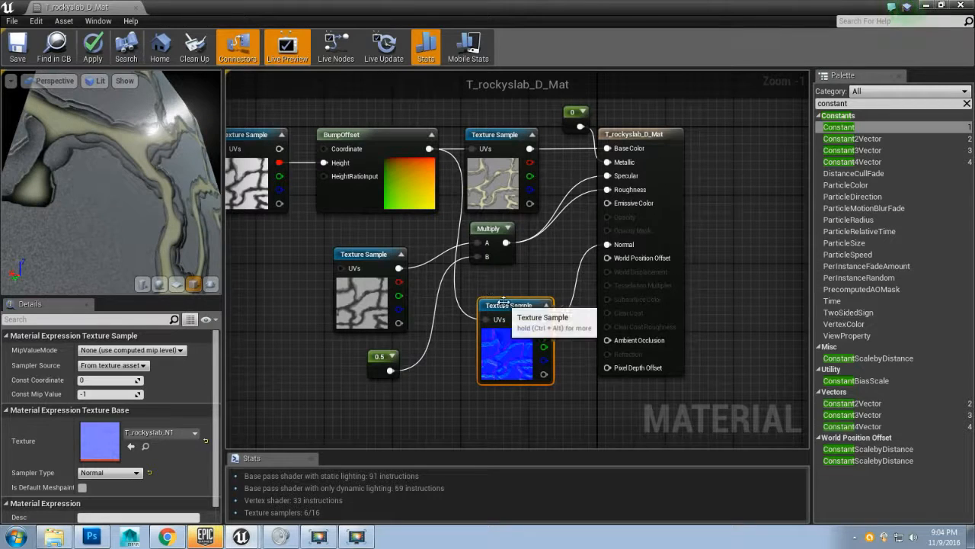
pyautogui.moveTo(513, 320); pyautogui.dragTo(515, 349)
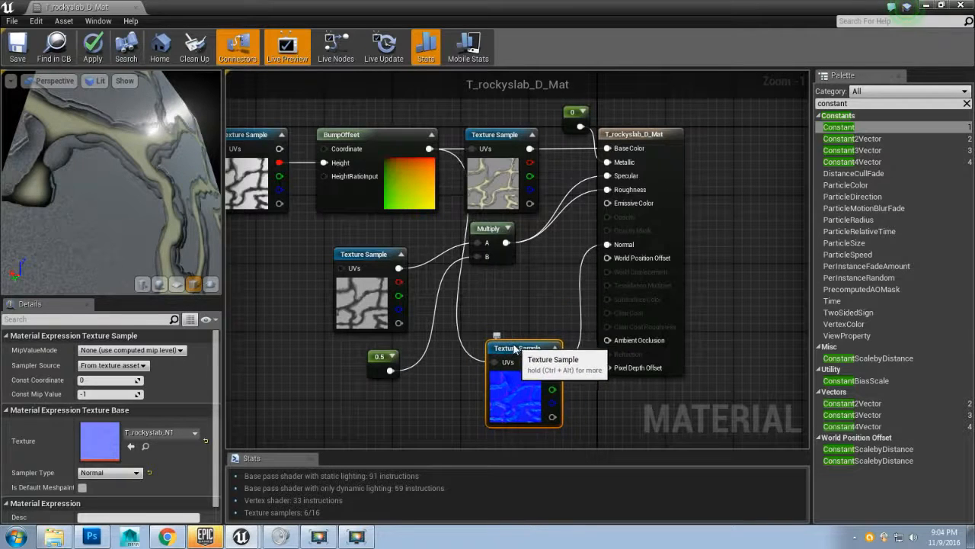
# Step: Paste a duplicate Multiply node and place it below the original
pyautogui.click(495, 229)
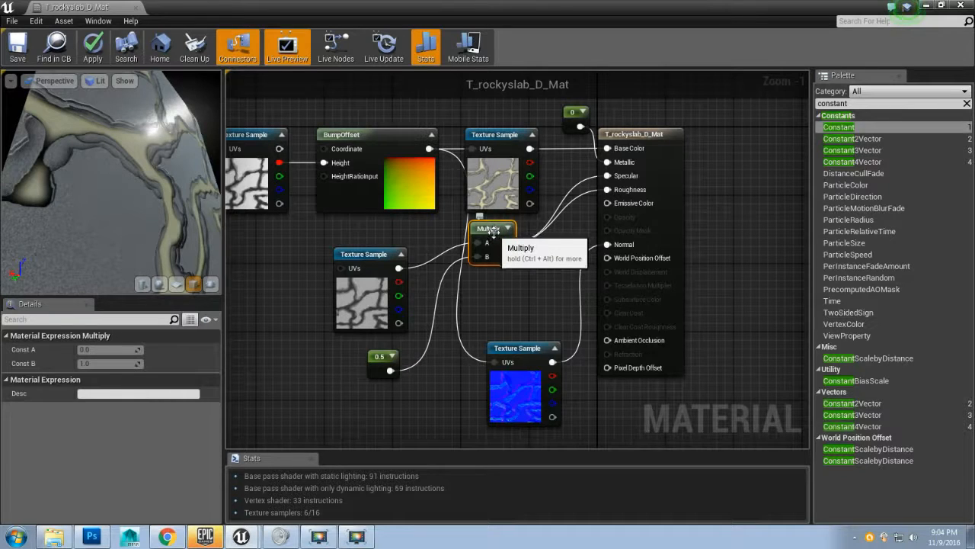
pyautogui.hotkey('ctrl', 'v')
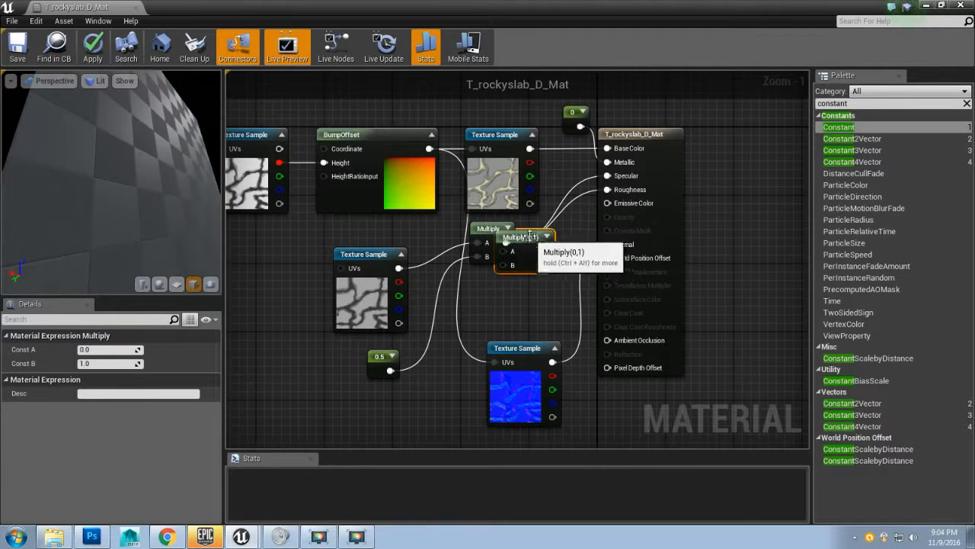
pyautogui.moveTo(529, 237); pyautogui.dragTo(524, 286)
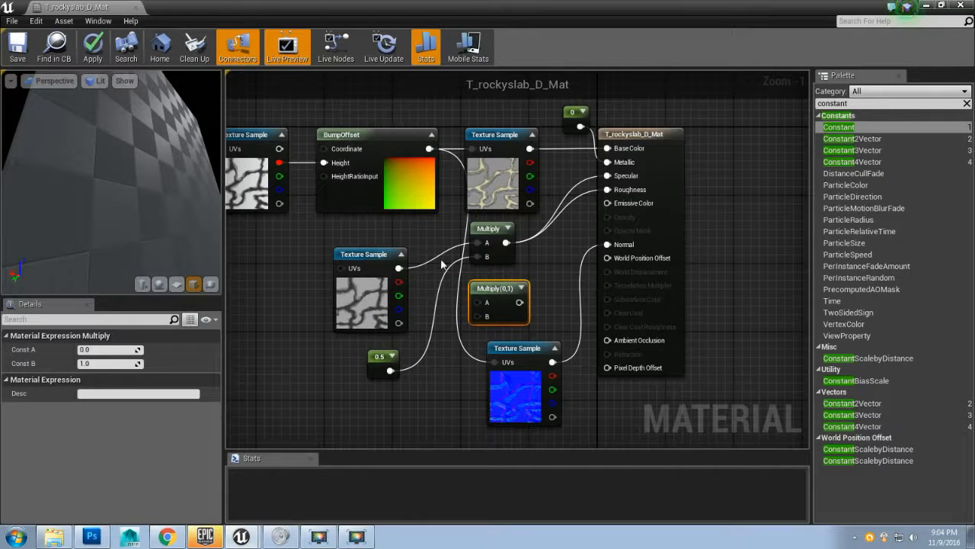
# Step: Connect the grayscale texture sample's output to the duplicate Multiply node's A input
pyautogui.moveTo(402, 268); pyautogui.dragTo(479, 301)
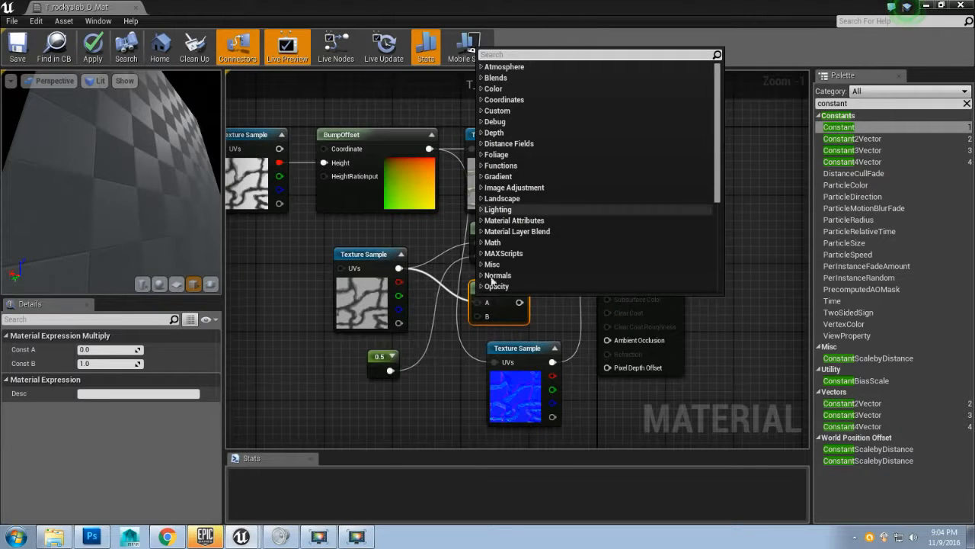
pyautogui.click(419, 287)
pyautogui.moveTo(400, 269); pyautogui.dragTo(483, 304)
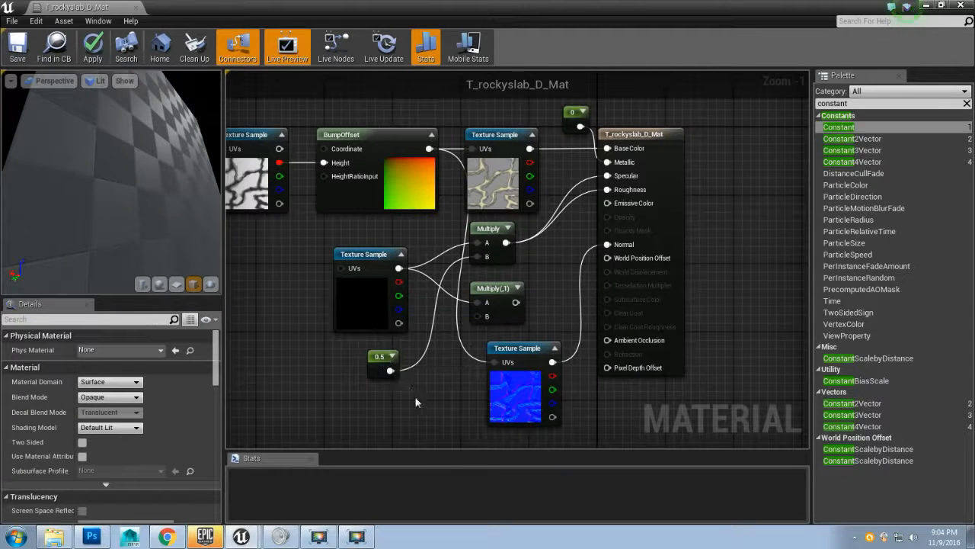
# Step: Add a new Constant node to the graph below the 0.5 constant
pyautogui.moveTo(426, 398); pyautogui.dragTo(432, 360)
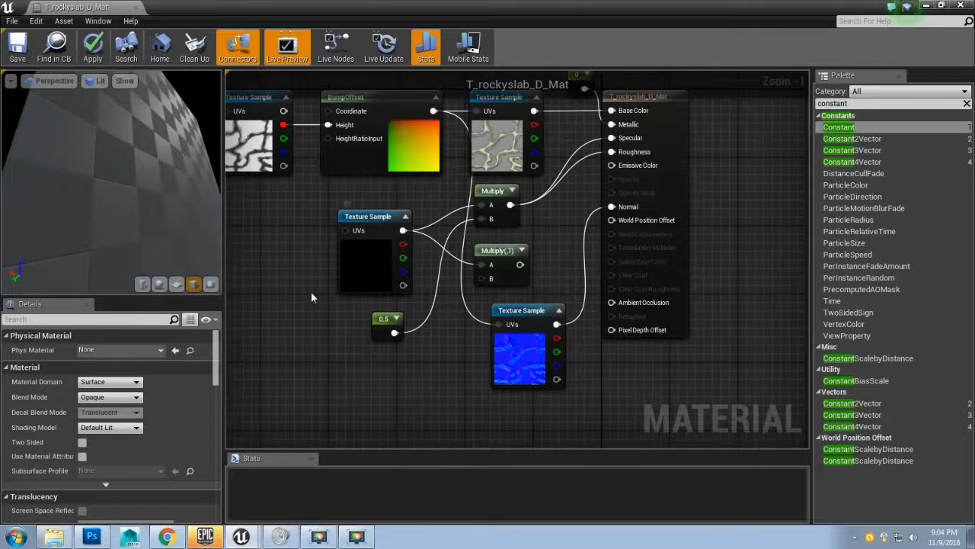
pyautogui.moveTo(315, 298); pyautogui.dragTo(408, 281)
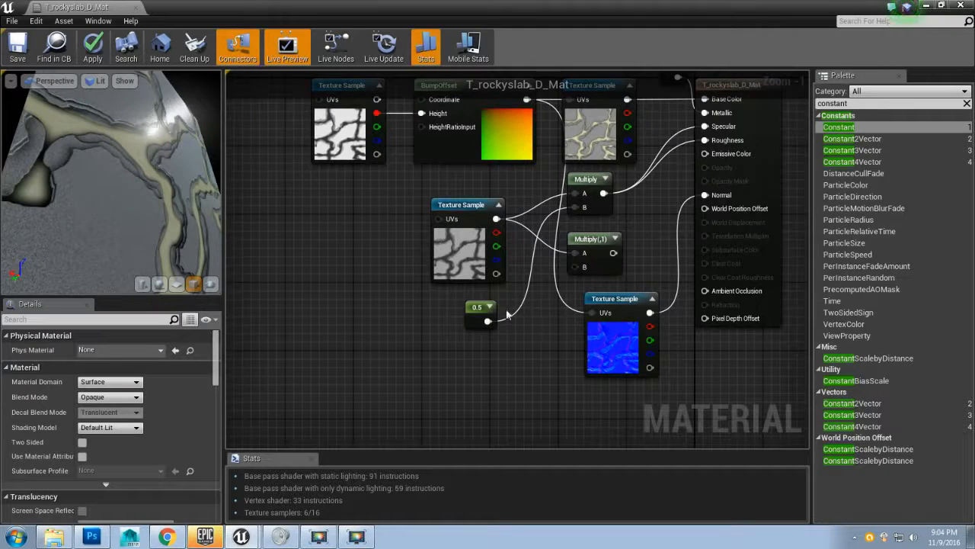
pyautogui.click(482, 218)
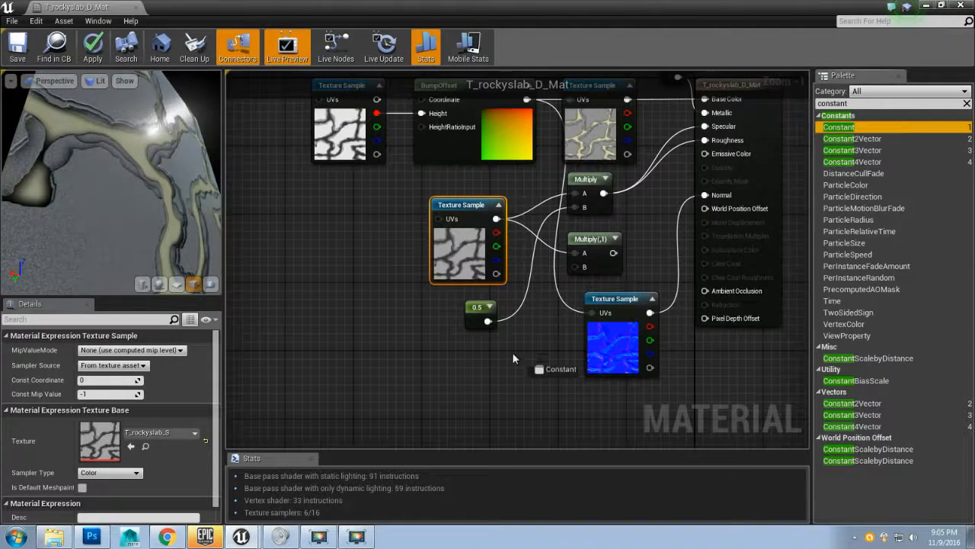
pyautogui.moveTo(474, 354); pyautogui.dragTo(472, 356)
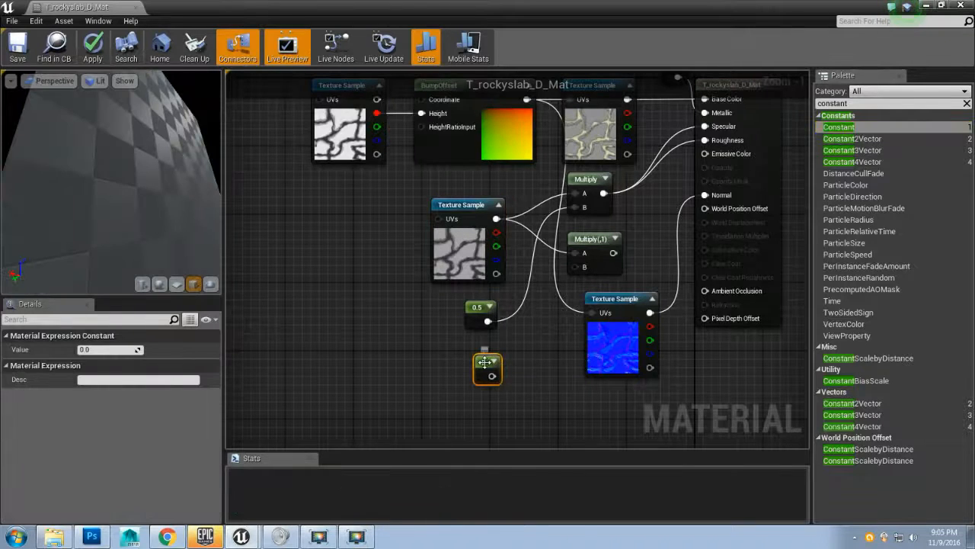
pyautogui.moveTo(473, 364); pyautogui.dragTo(474, 373)
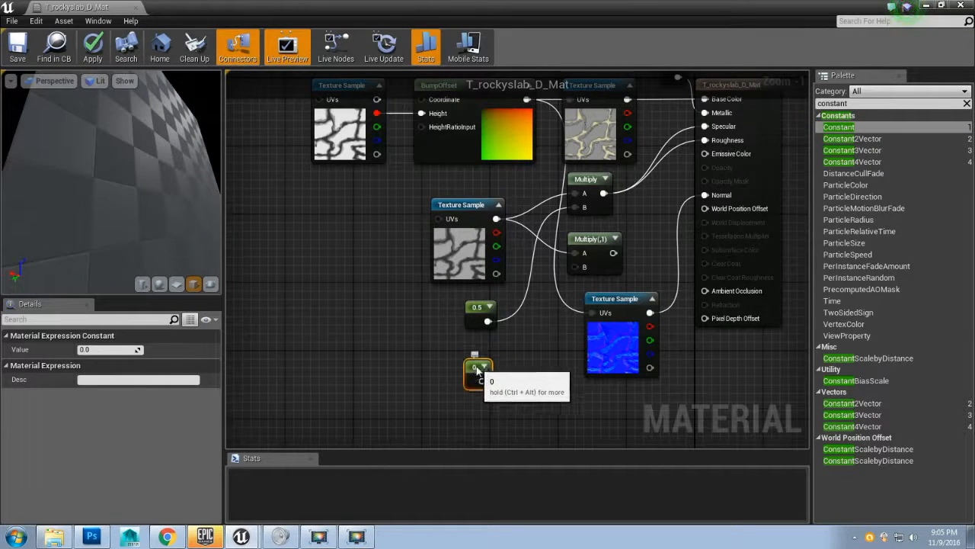
# Step: Rearrange the texture sample, both Multiply nodes and the two constants into a tidier layout
pyautogui.click(454, 205)
pyautogui.moveTo(458, 207); pyautogui.dragTo(338, 190)
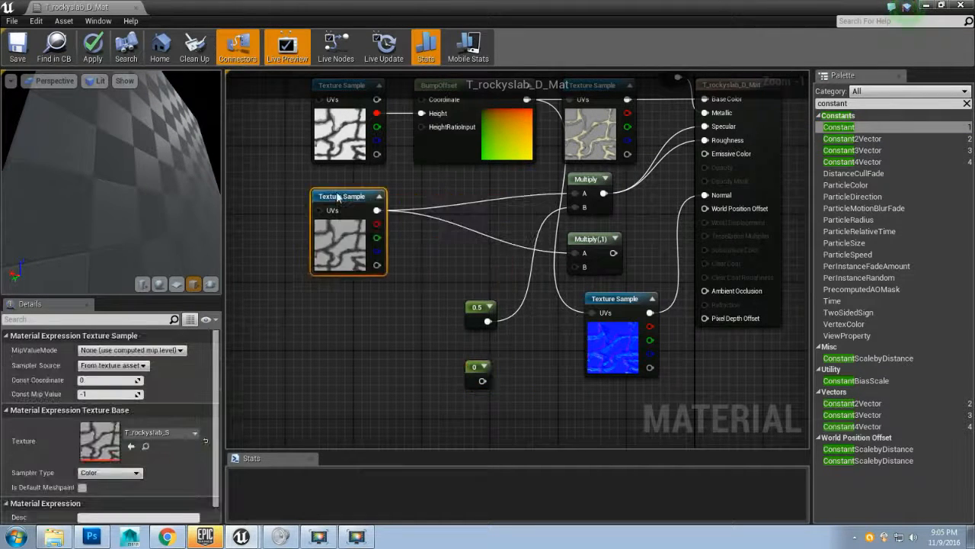
pyautogui.click(601, 180)
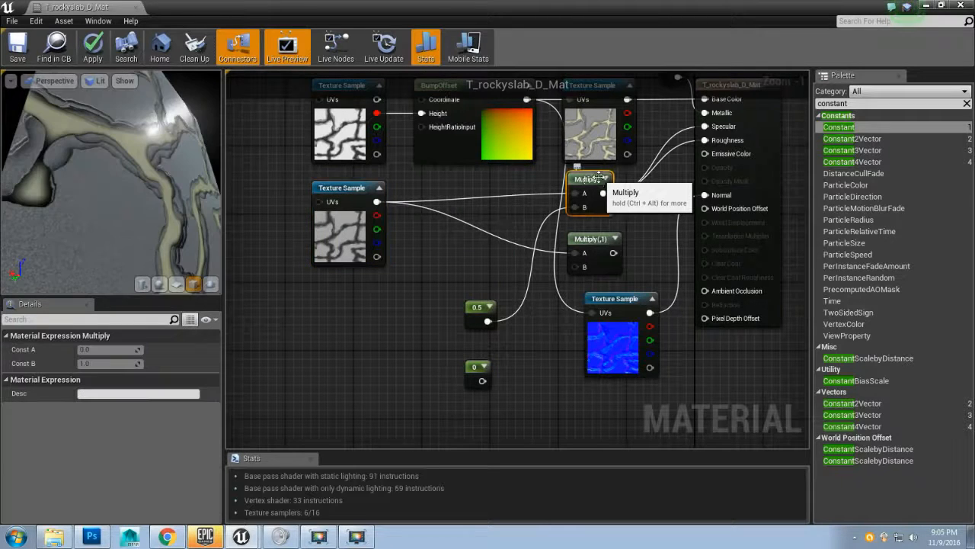
pyautogui.moveTo(589, 180); pyautogui.dragTo(469, 189)
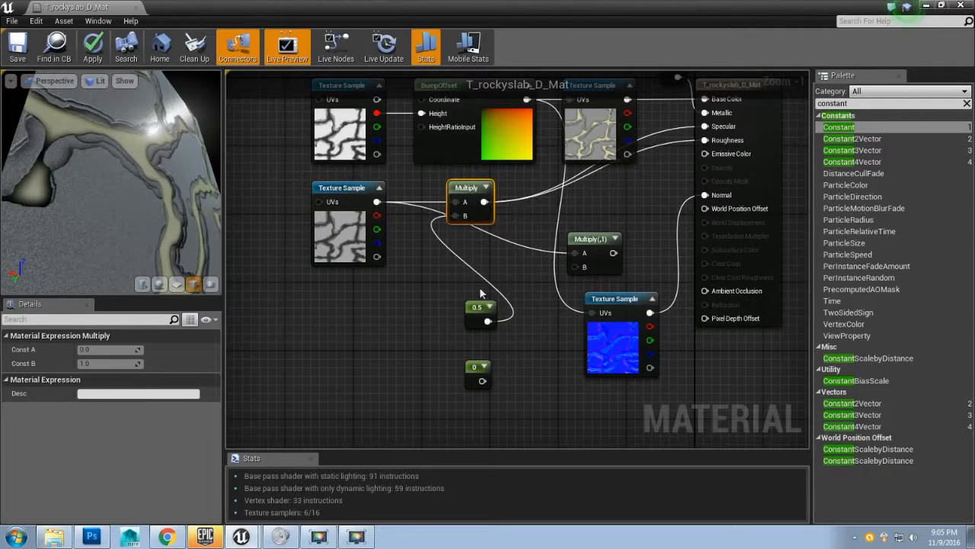
pyautogui.moveTo(473, 309); pyautogui.dragTo(404, 258)
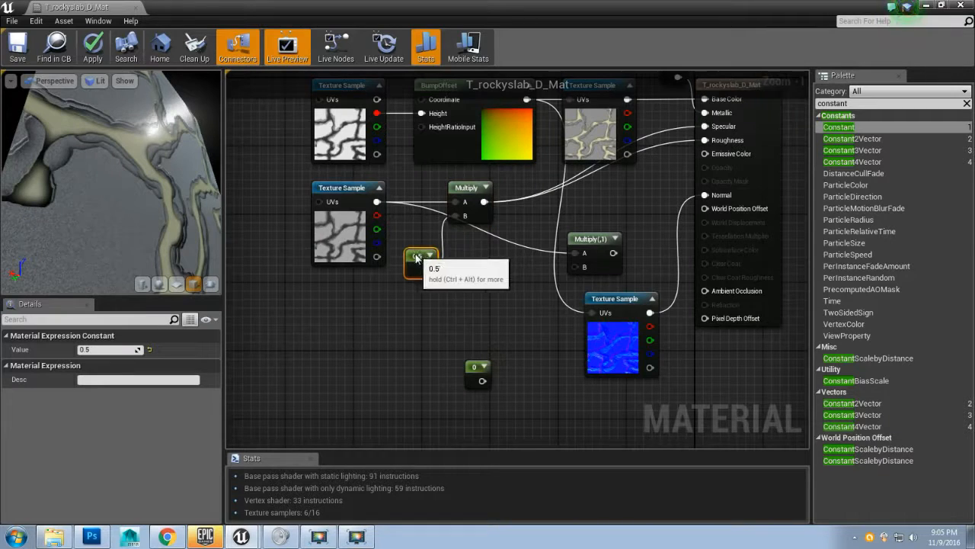
pyautogui.moveTo(599, 240); pyautogui.dragTo(495, 260)
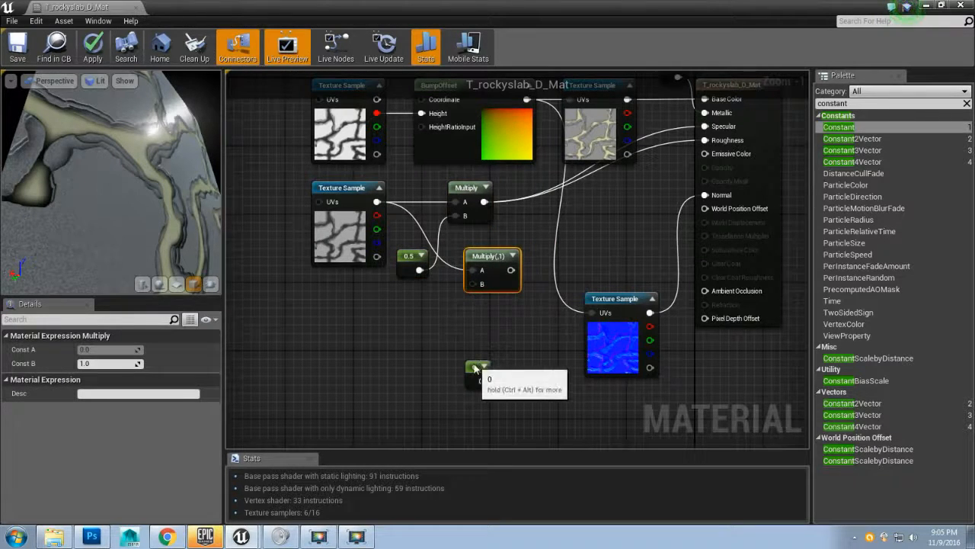
pyautogui.moveTo(478, 366); pyautogui.dragTo(474, 336)
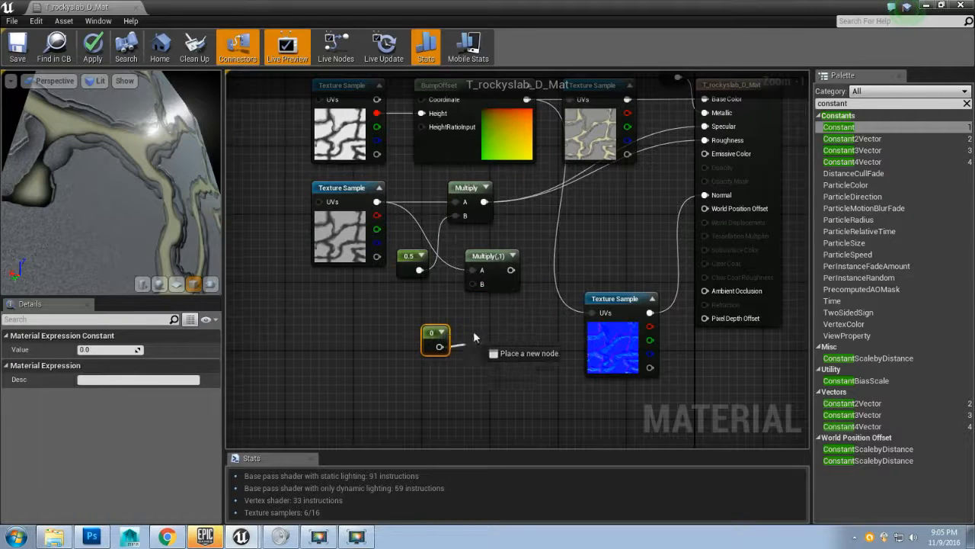
# Step: Connect the new constant to the second Multiply's B input and the second Multiply's output to Roughness
pyautogui.moveTo(473, 282); pyautogui.dragTo(710, 143)
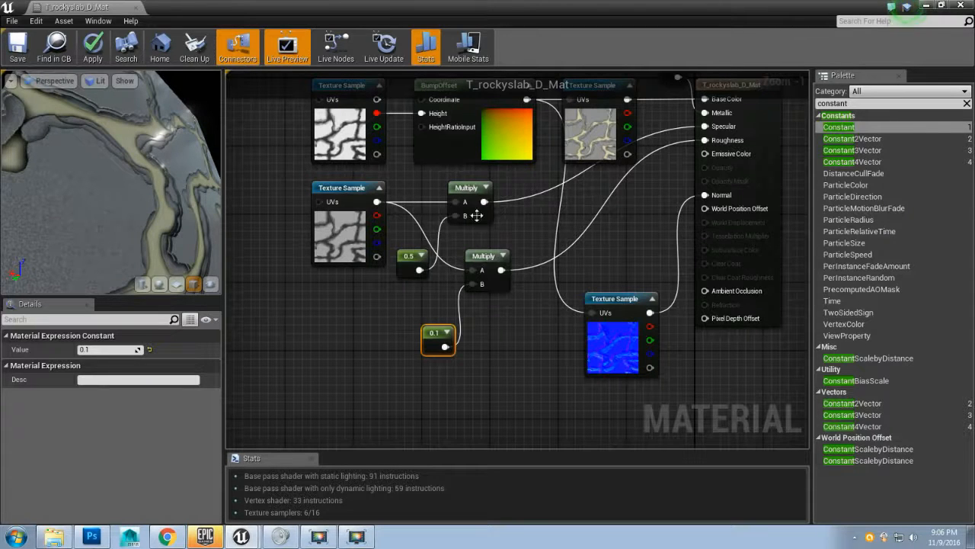
pyautogui.moveTo(520, 224); pyautogui.dragTo(502, 263)
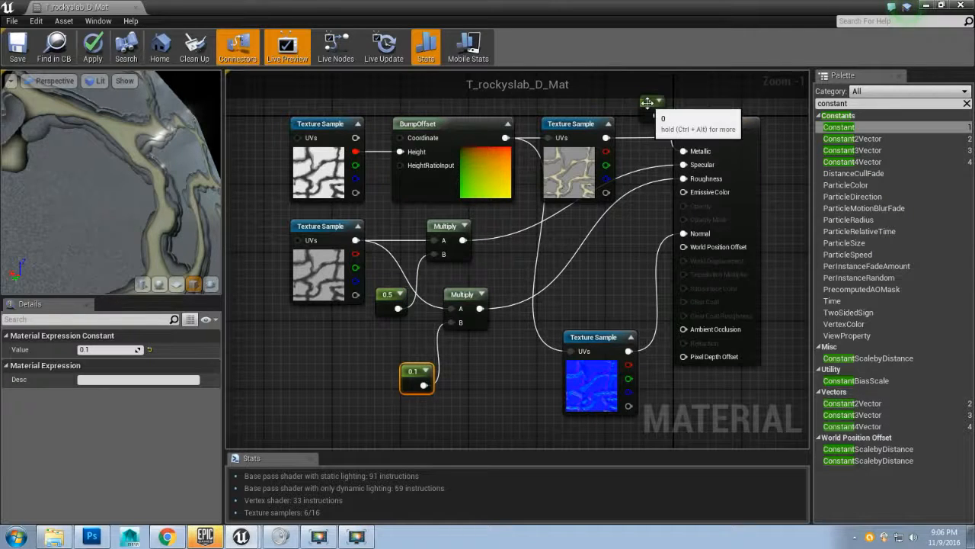
# Step: Set the lower constant's value to 1 and reposition the Metallic constant above the material node
pyautogui.moveTo(645, 109); pyautogui.dragTo(636, 124)
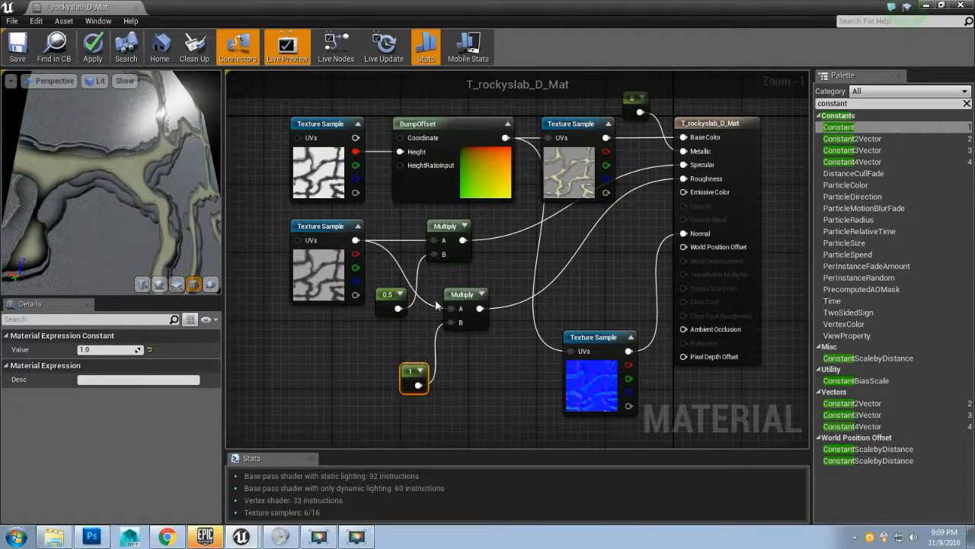
pyautogui.moveTo(630, 209); pyautogui.dragTo(606, 216)
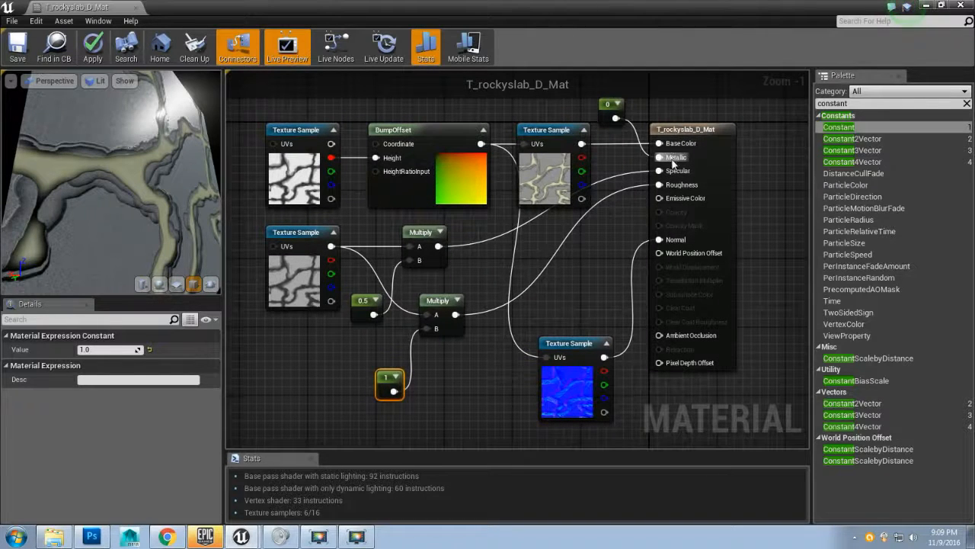
pyautogui.click(614, 113)
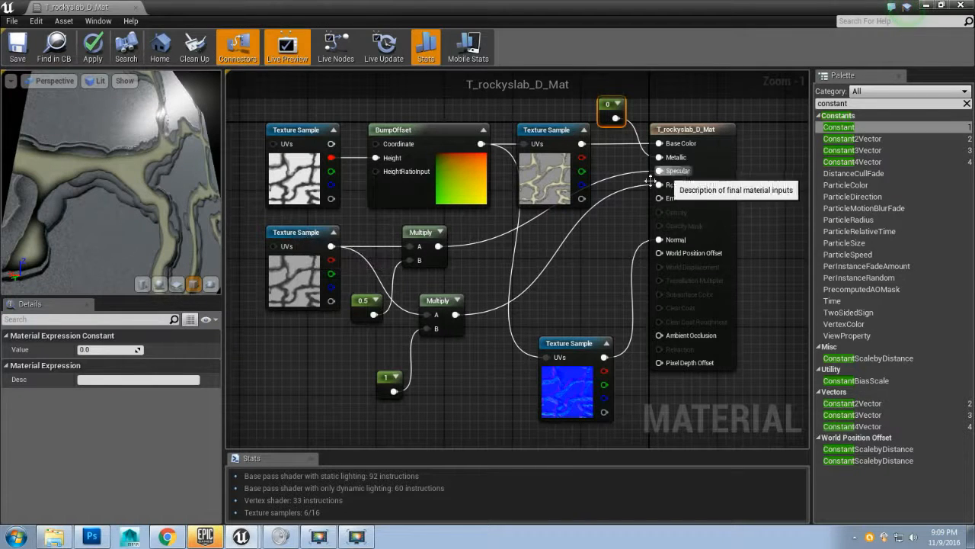
# Step: Set the first Multiply node's description to "specular"
pyautogui.click(298, 232)
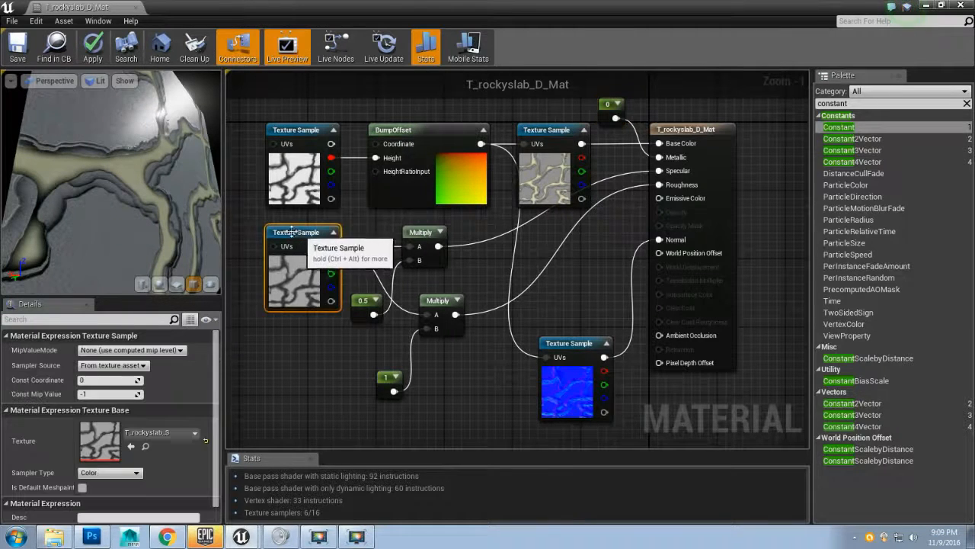
pyautogui.click(419, 237)
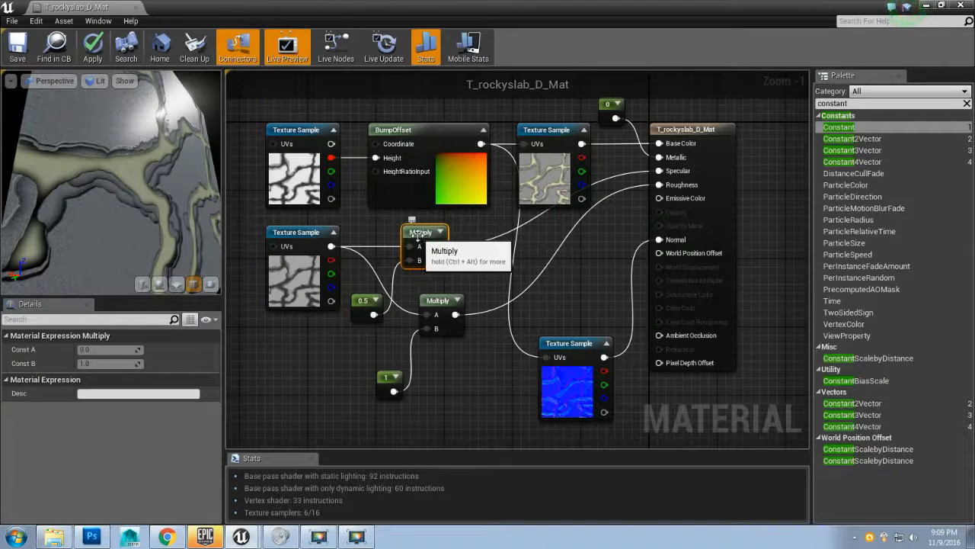
pyautogui.click(121, 392)
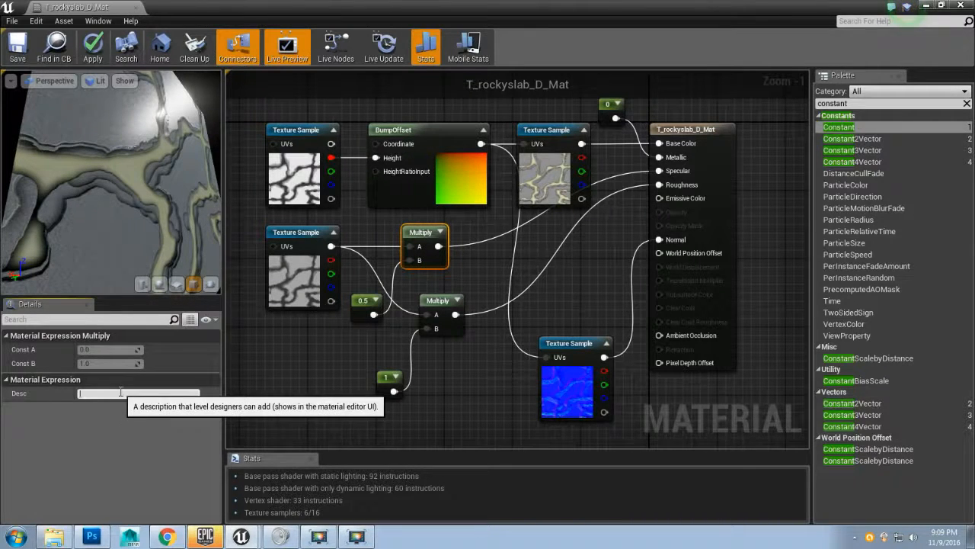
pyautogui.write('specular')
pyautogui.press('Return')
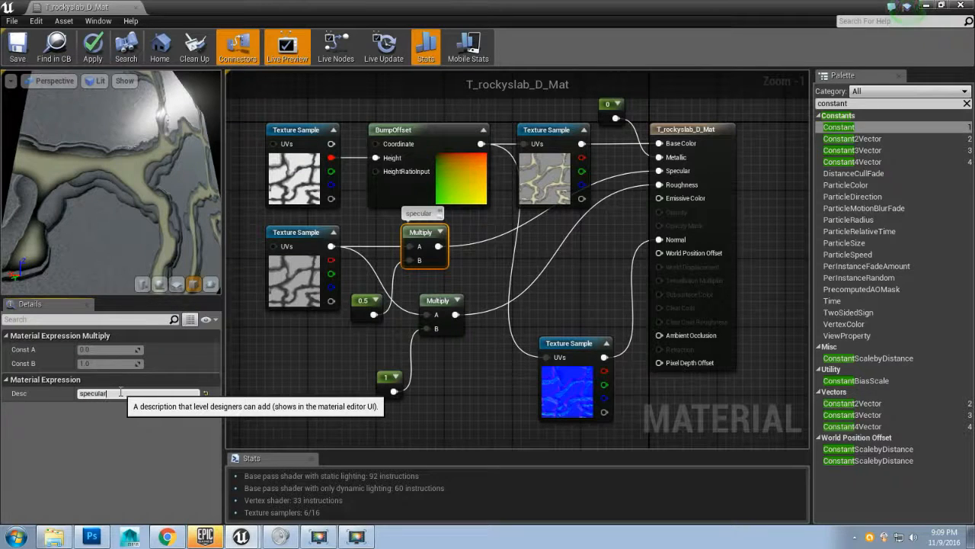
# Step: Set the second Multiply node's description to "roughness"
pyautogui.click(437, 301)
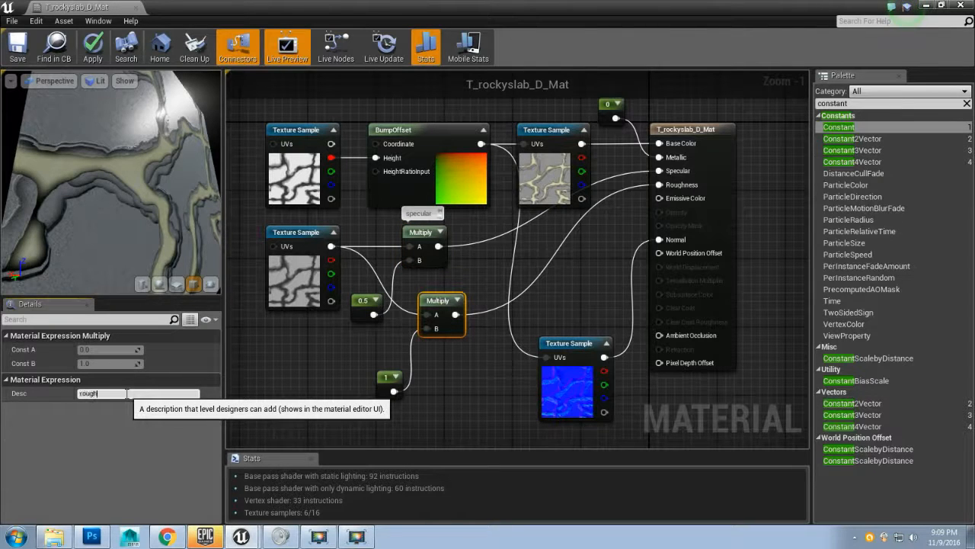
pyautogui.press('Return')
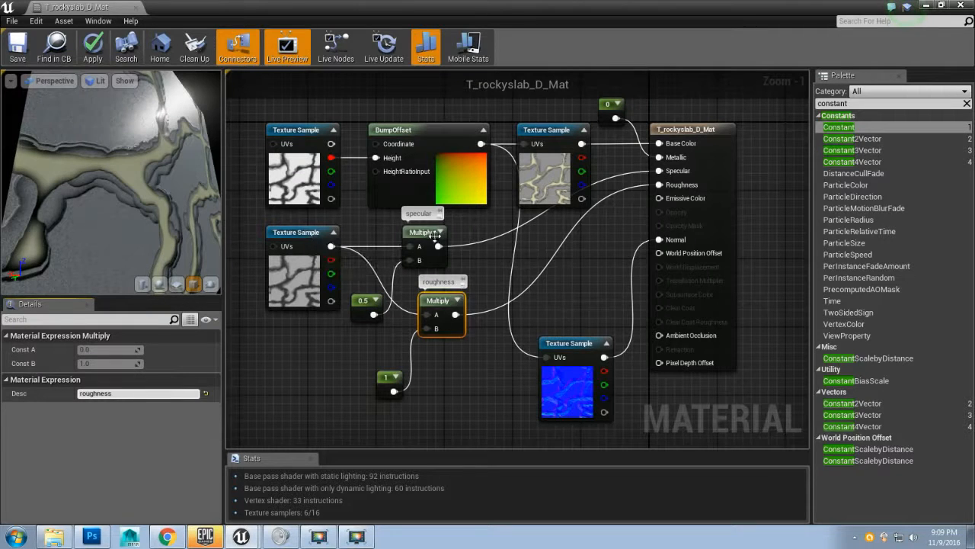
pyautogui.click(362, 301)
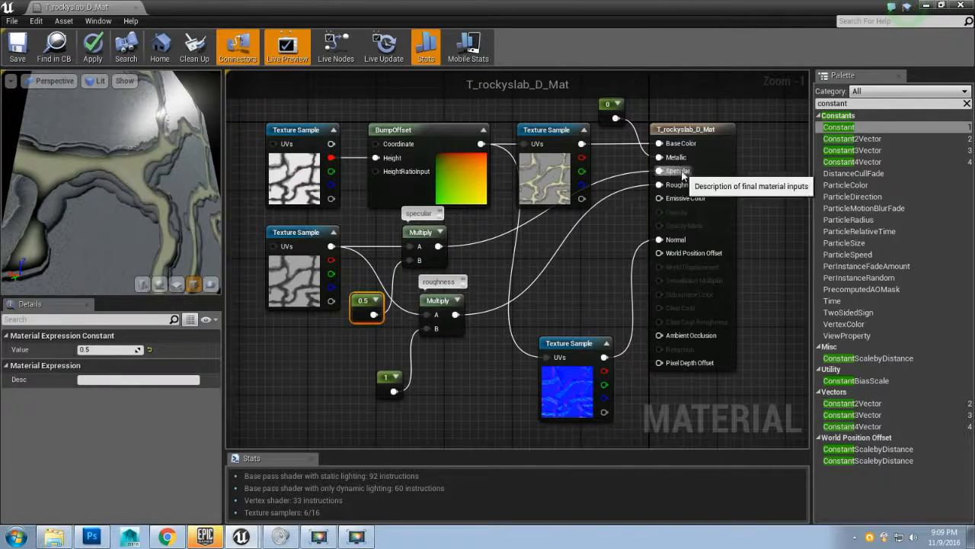
pyautogui.click(383, 377)
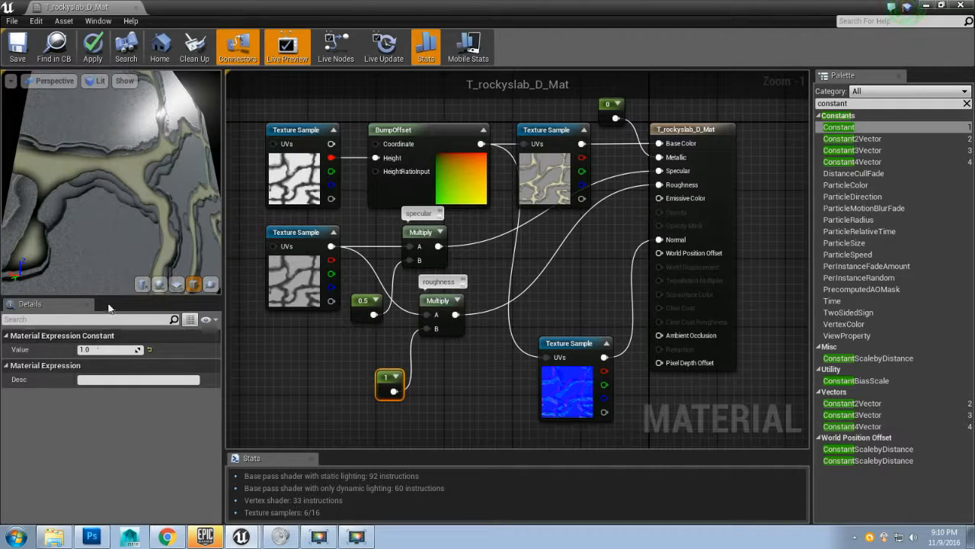
# Step: Orbit the material preview and apply the material changes
pyautogui.moveTo(155, 192); pyautogui.dragTo(151, 127)
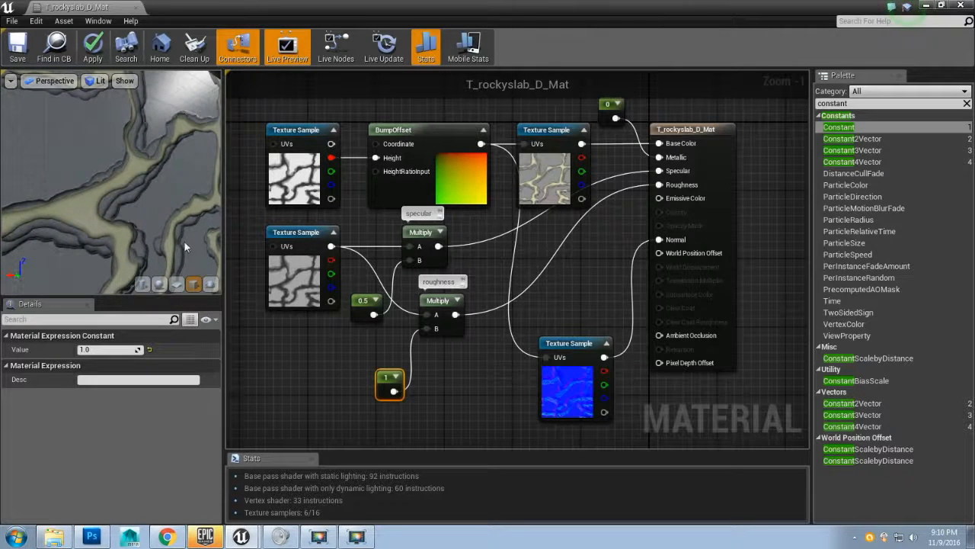
pyautogui.moveTo(183, 240); pyautogui.dragTo(153, 203)
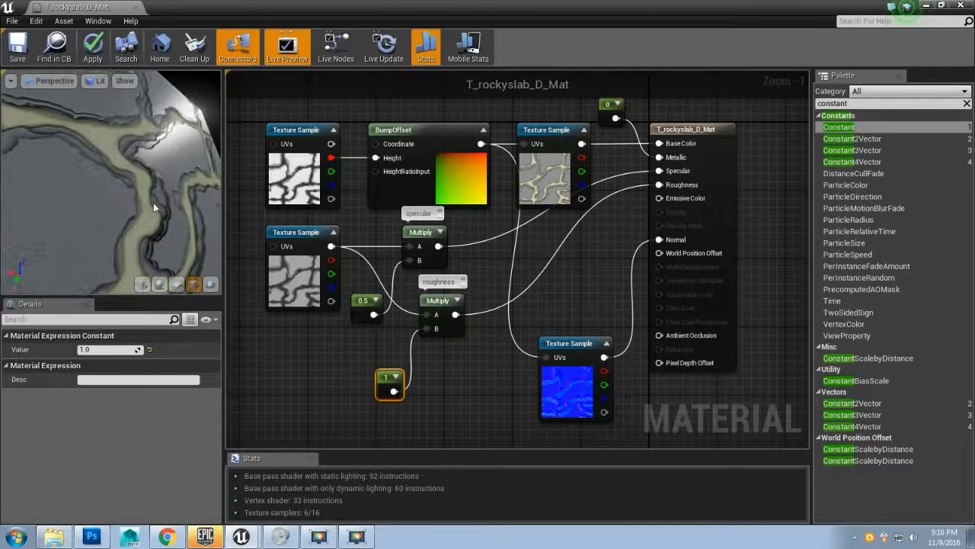
pyautogui.click(93, 47)
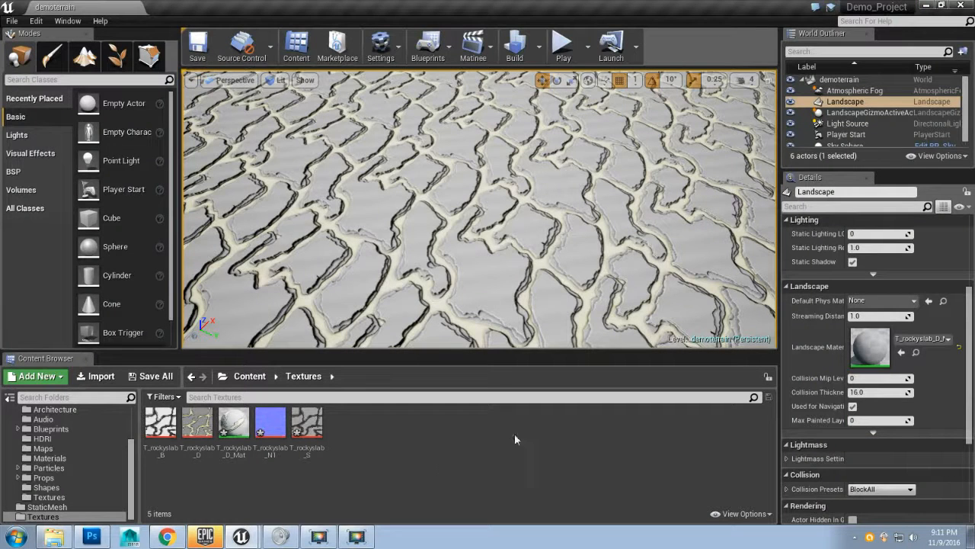
# Step: Switch to Photoshop and save the rocky slab PSD document
pyautogui.click(12, 20)
pyautogui.click(38, 124)
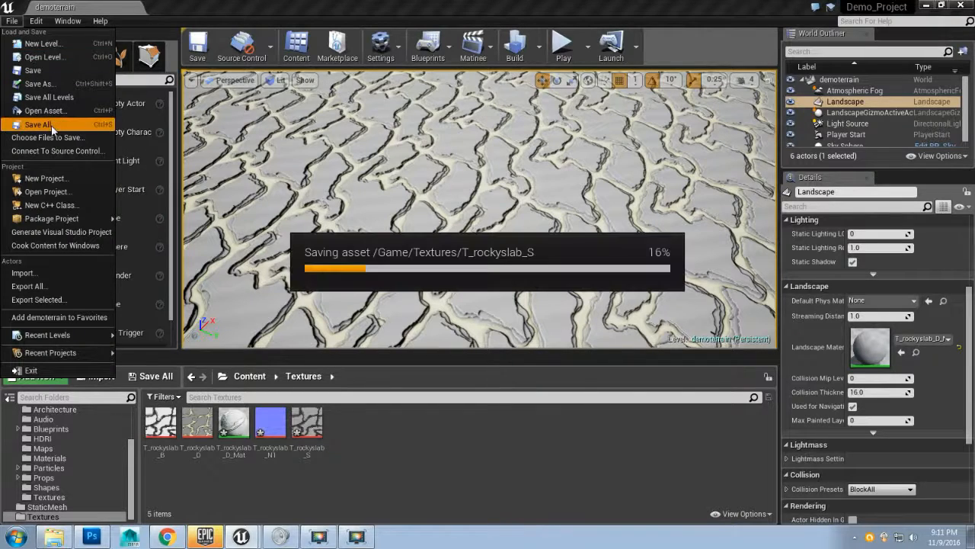
pyautogui.click(91, 537)
pyautogui.click(35, 10)
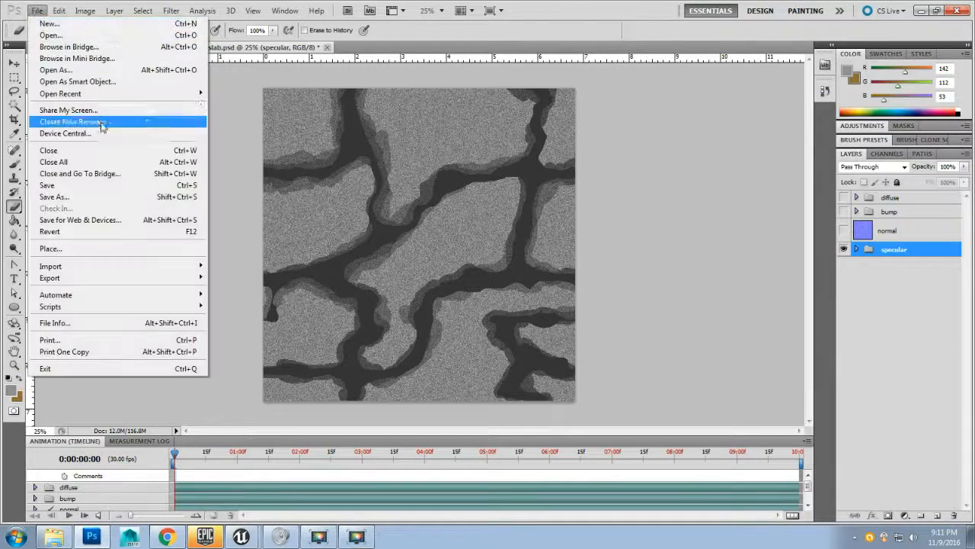
pyautogui.click(105, 186)
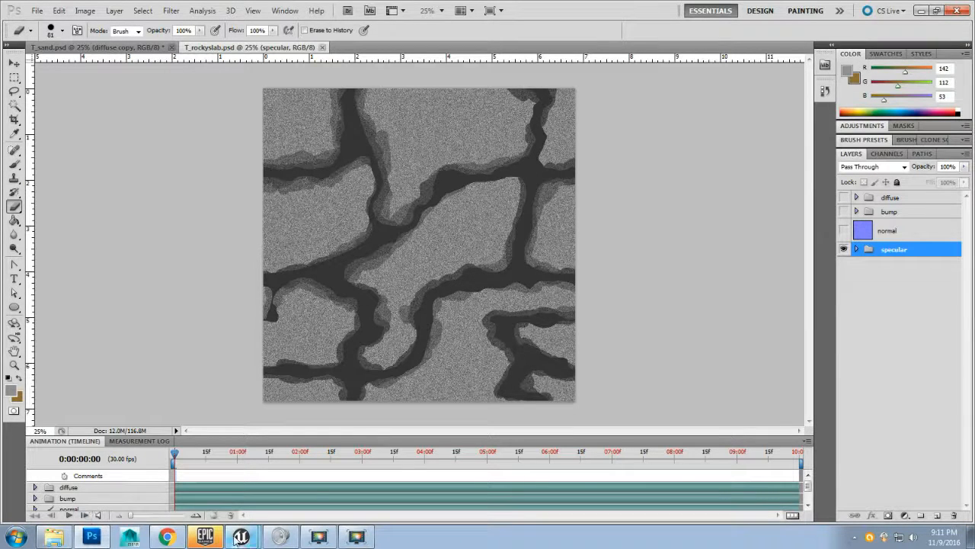
# Step: Return to the level editor and fly the viewport camera over the textured landscape
pyautogui.moveTo(245, 539)
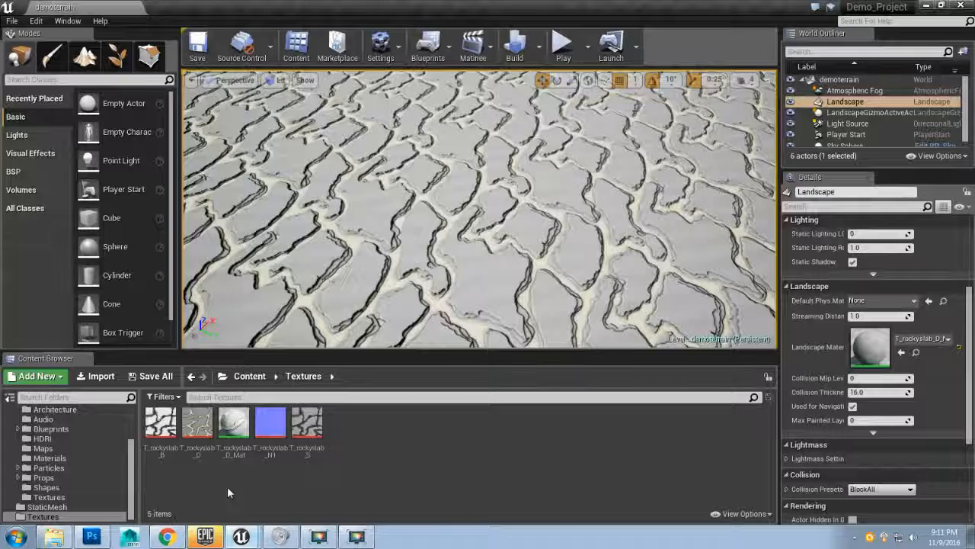
pyautogui.click(227, 487)
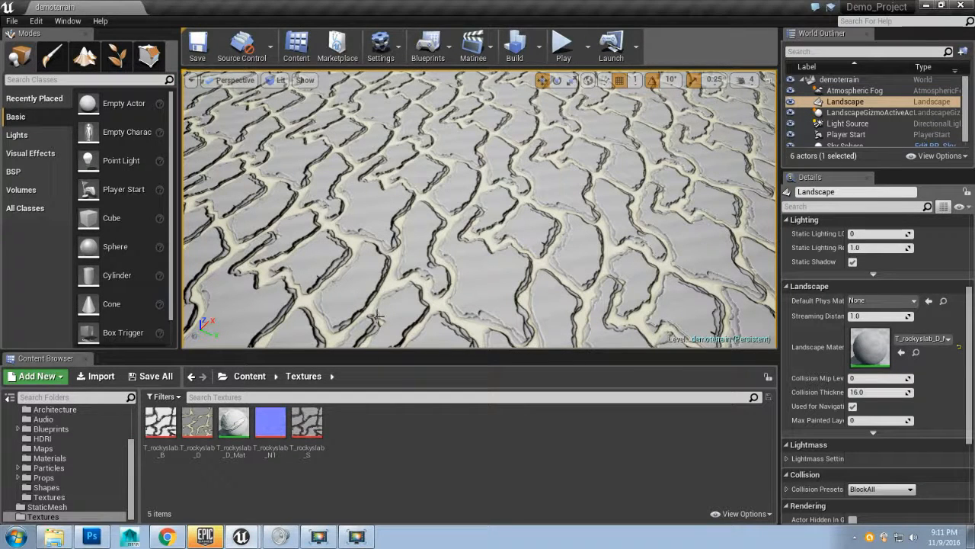
pyautogui.moveTo(368, 295)
pyautogui.mouseDown()
pyautogui.moveTo(366, 199)
pyautogui.moveTo(320, 197)
pyautogui.moveTo(323, 253)
pyautogui.moveTo(331, 237)
pyautogui.moveTo(365, 295)
pyautogui.mouseUp()
pyautogui.press('w')
pyautogui.press('w')
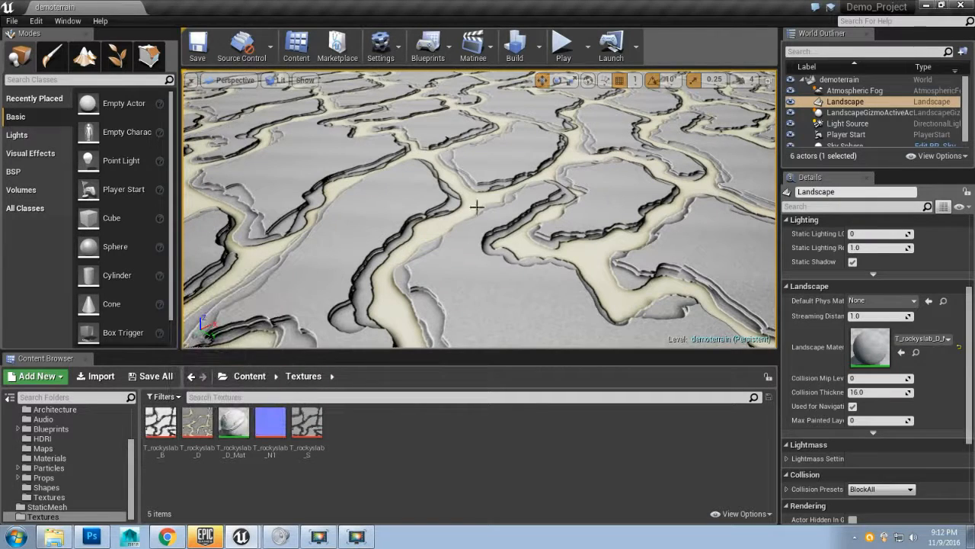
# Step: Play the level and walk across the landscape to inspect the rock slab material
pyautogui.click(563, 46)
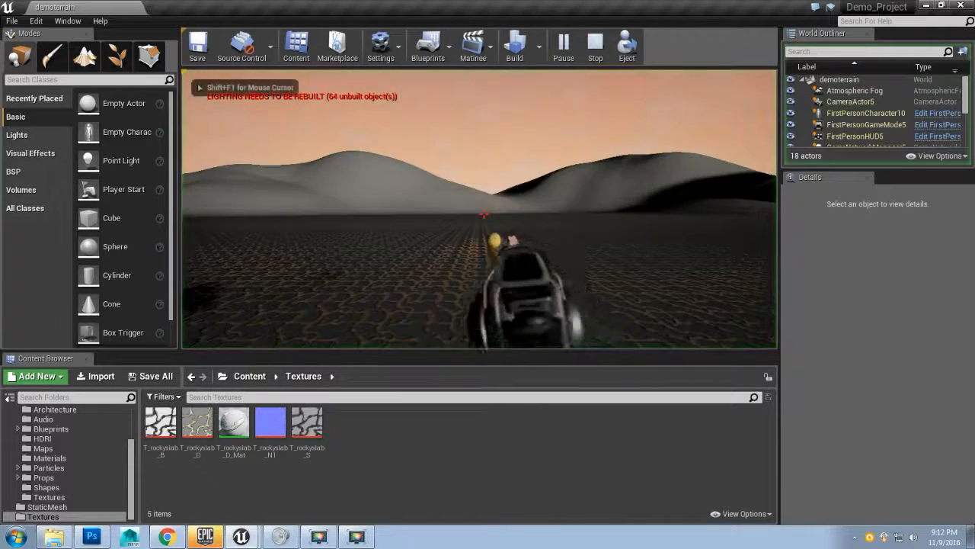
pyautogui.press('w')
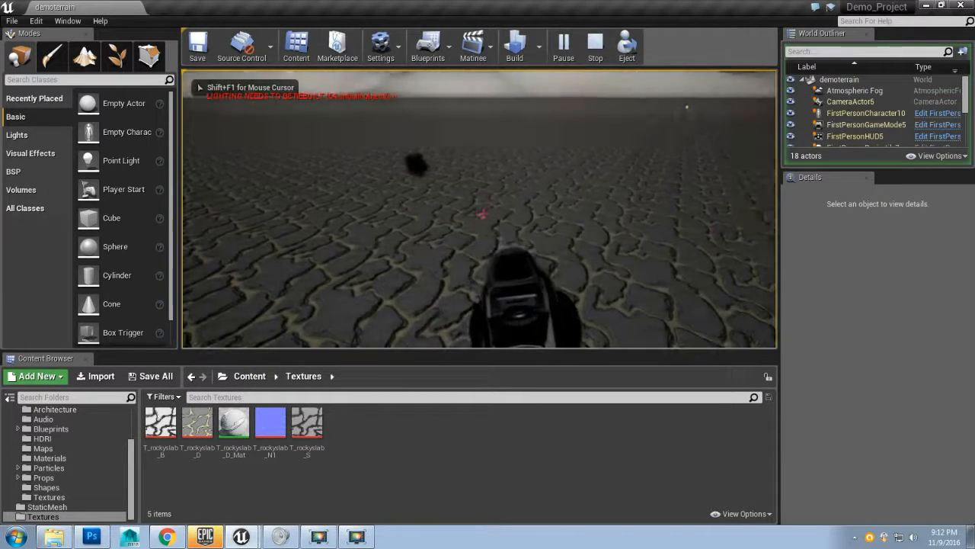